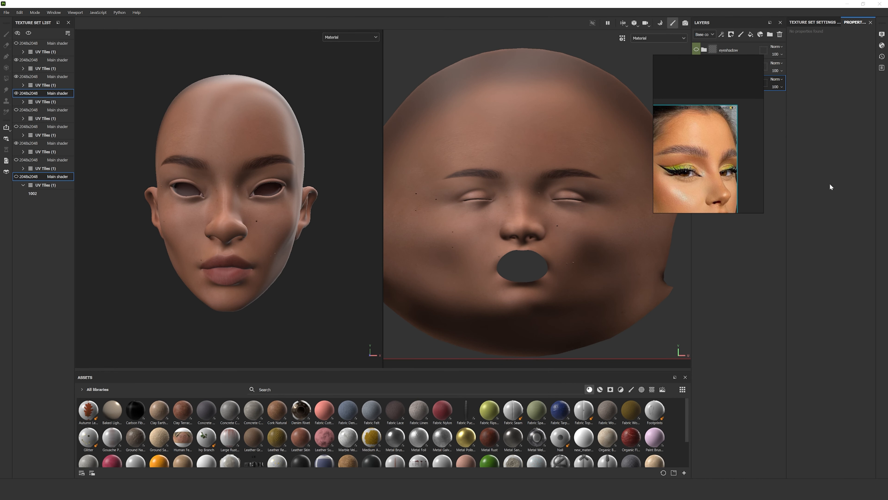
Frame the makeup reference image closely on the eye, place it beside the 3D head, and lock the reference window.
right_drag(722, 113, 757, 193)
scroll(757, 193, down, 3)
scroll(733, 233, up, 5)
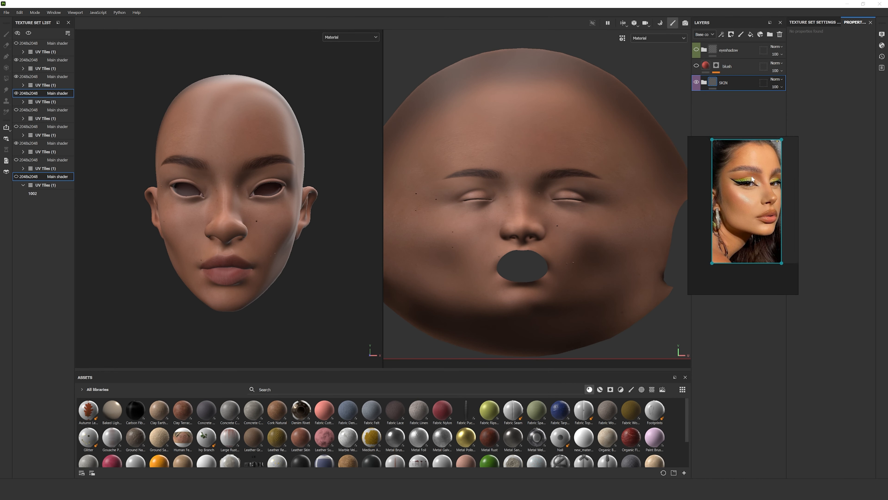
right_drag(734, 213, 752, 217)
middle_drag(762, 224, 782, 223)
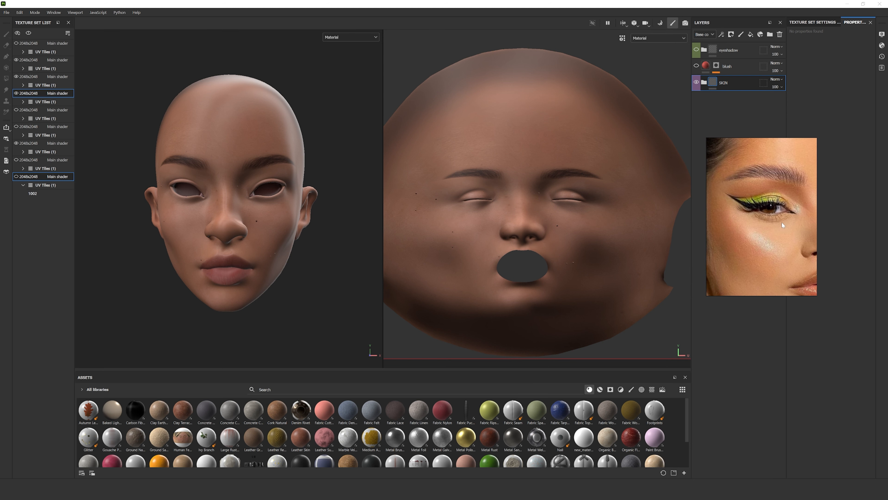
right_drag(782, 222, 77, 285)
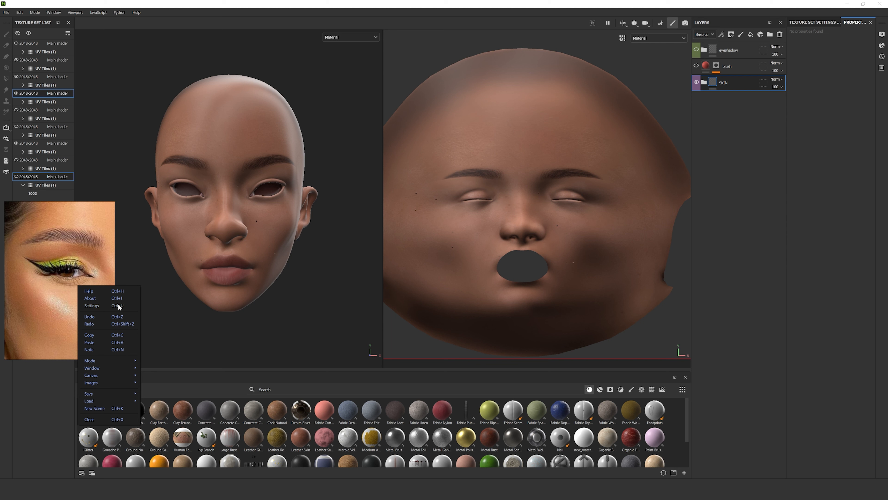
mouse_move(117, 368)
click(196, 391)
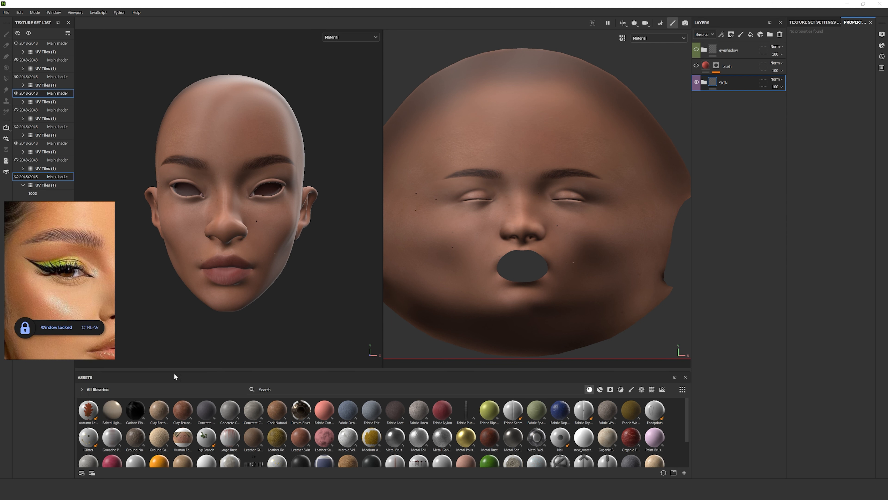
Preview and hide the eyeshadow group, and add a fill layer above it with only the color and rough channels enabled.
click(697, 52)
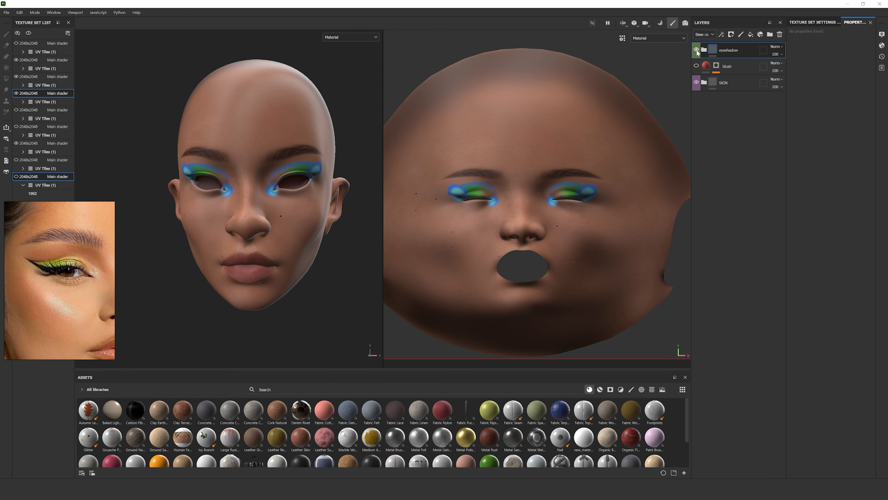
click(697, 51)
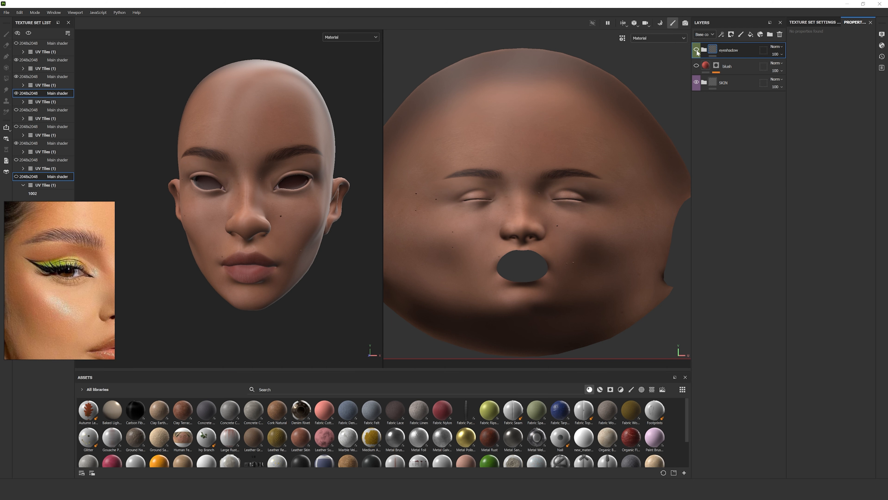
click(751, 34)
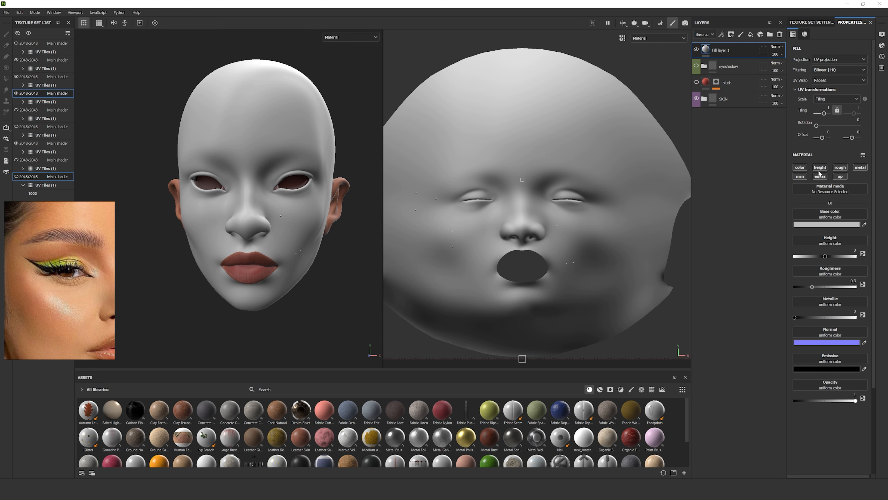
click(801, 176)
click(821, 177)
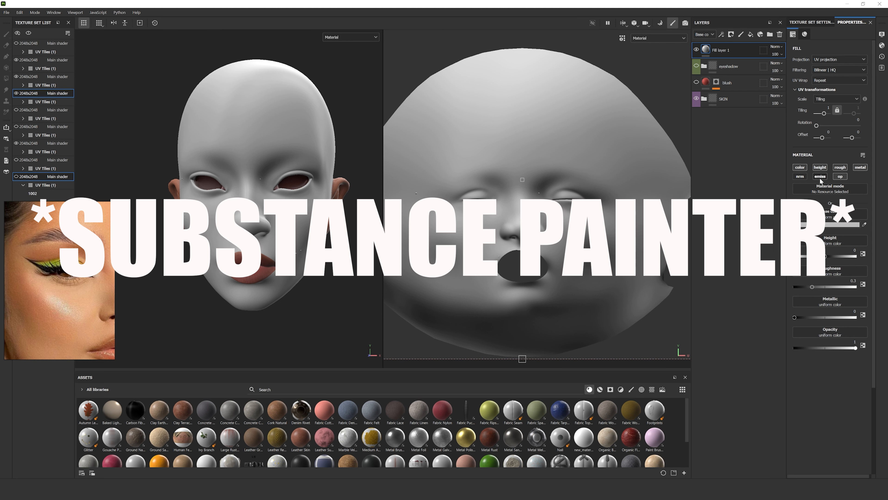
click(843, 177)
click(824, 167)
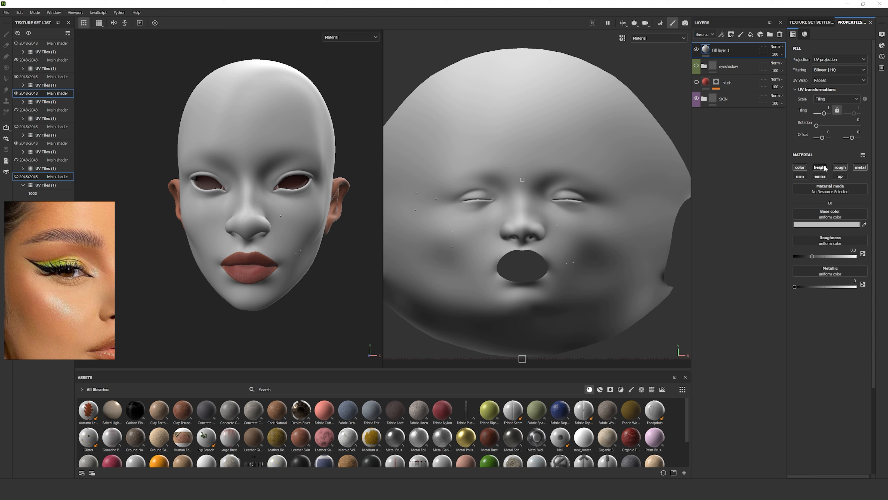
click(859, 169)
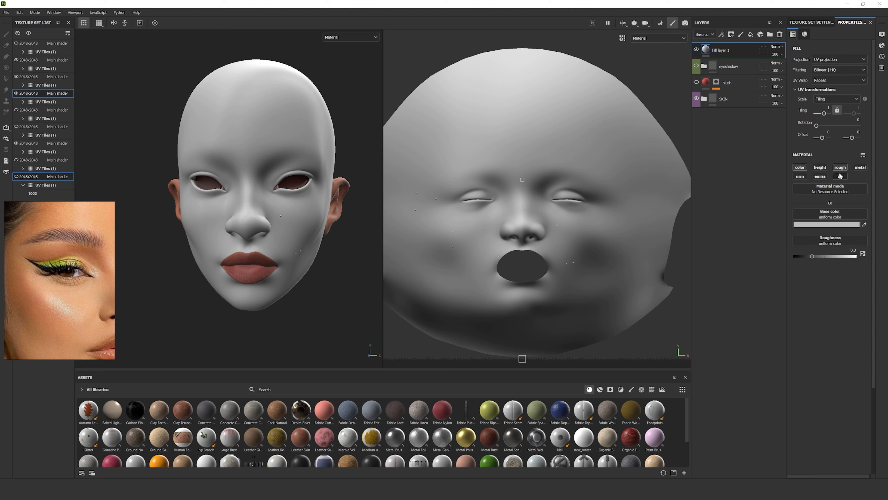
Set the fill layer's base color to the warm brown 94572D.
click(853, 225)
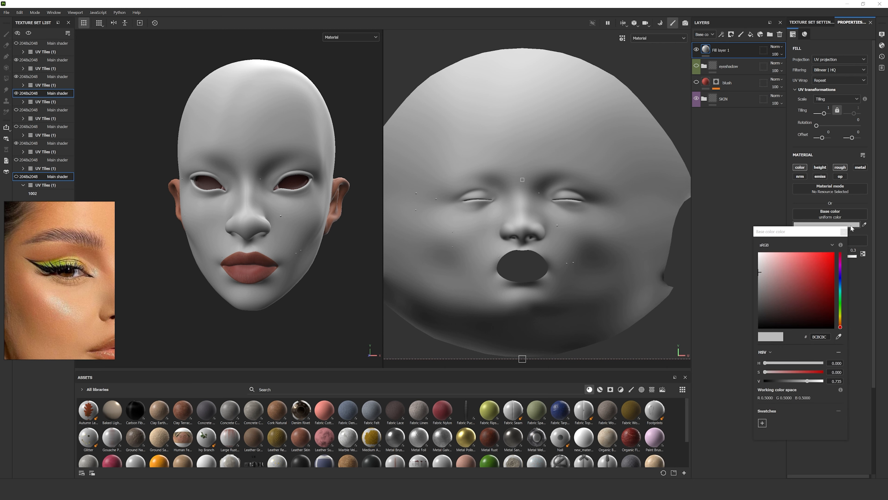
drag(773, 284, 797, 296)
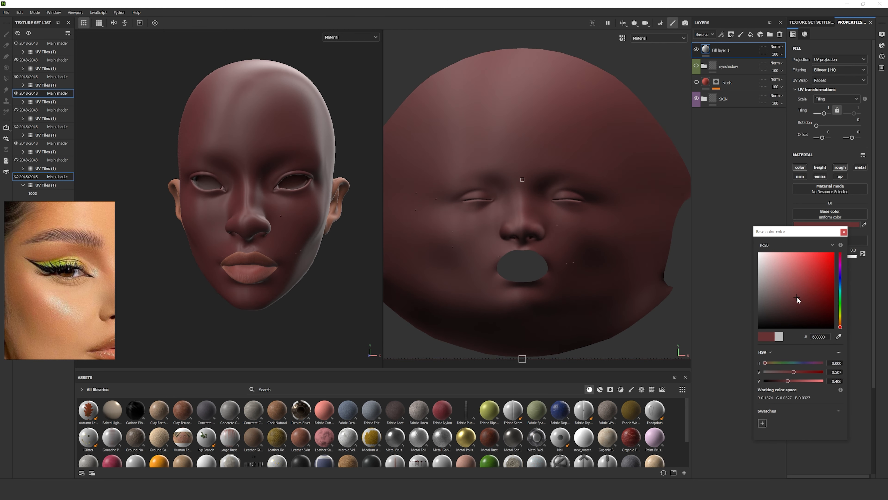
drag(842, 327, 845, 322)
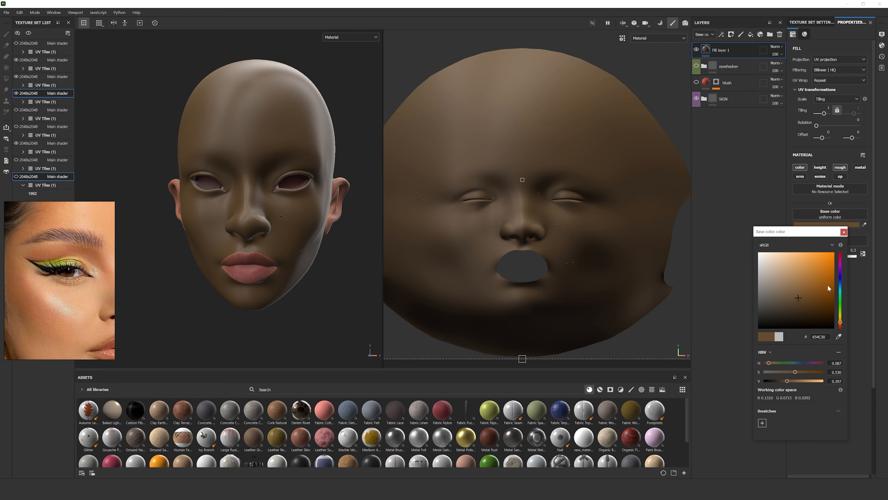
drag(827, 285, 823, 283)
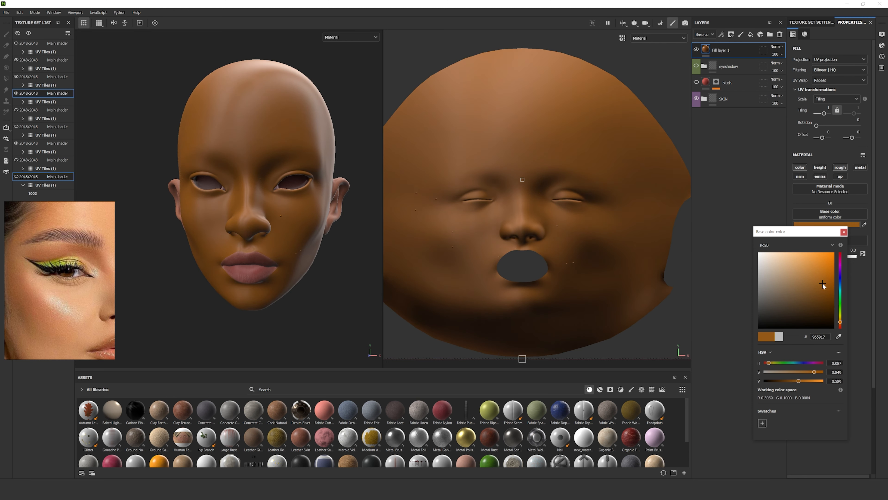
drag(841, 322, 845, 325)
mouse_move(812, 282)
mouse_down()
mouse_move(813, 275)
mouse_move(811, 284)
mouse_up()
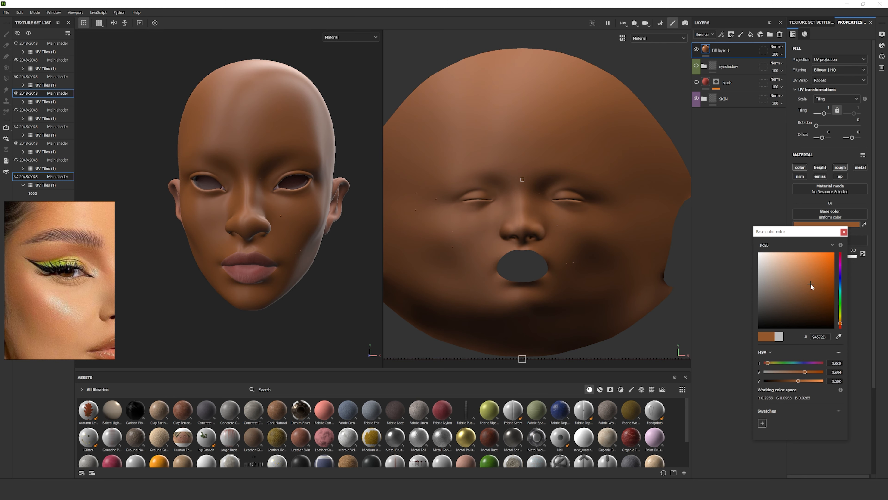
Add a black mask with a paint effect to the brown fill layer.
right_click(720, 48)
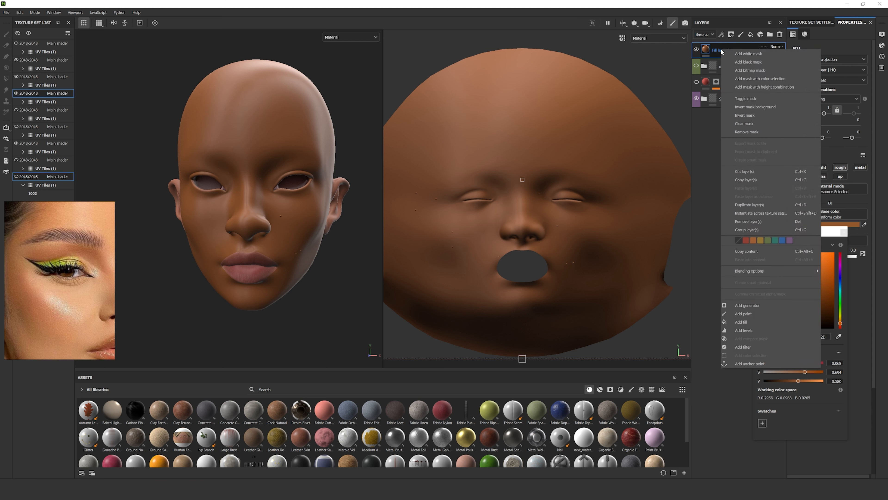
click(756, 62)
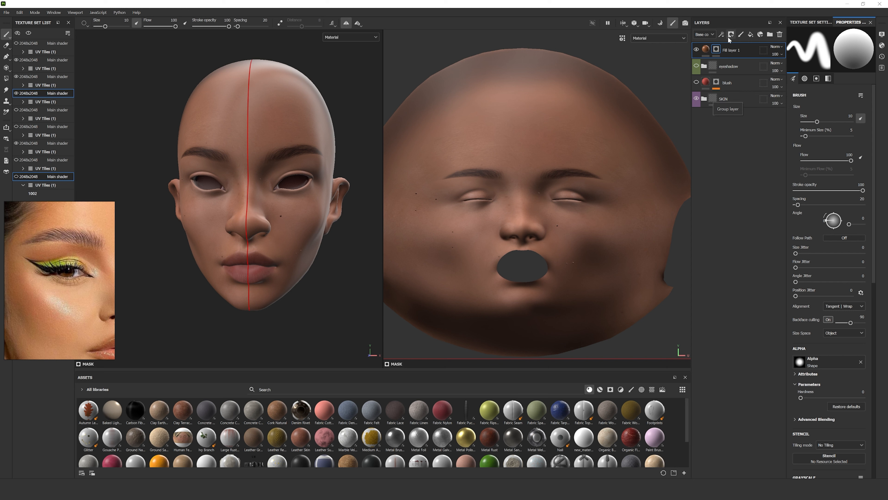
right_click(718, 50)
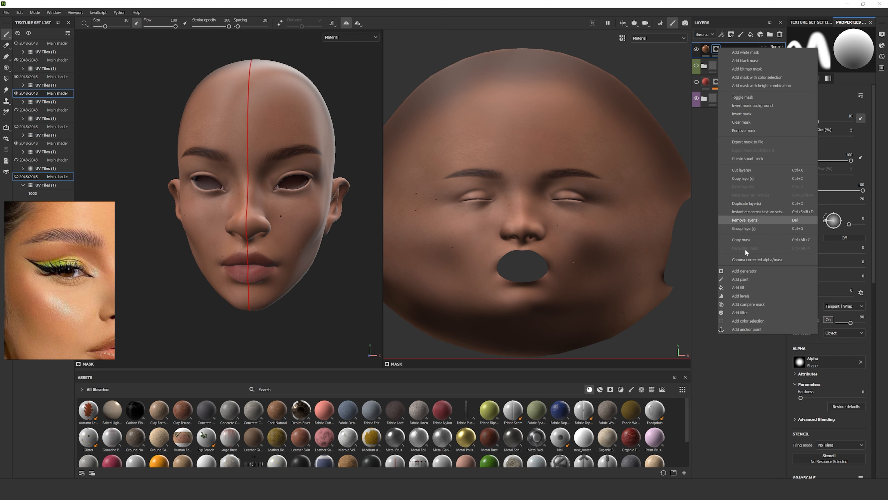
click(753, 279)
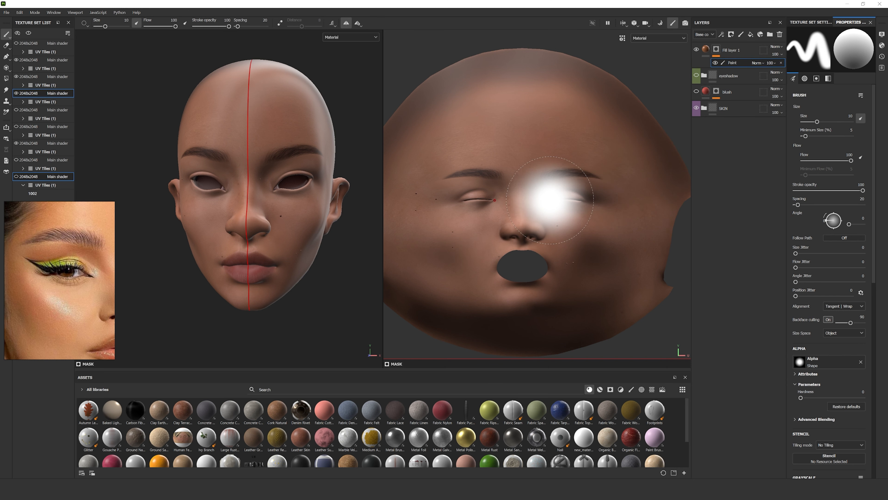
Choose the Basic Soft brush for the mask, with a size of about 0.83 and a stroke opacity of 43.
drag(470, 371, 480, 368)
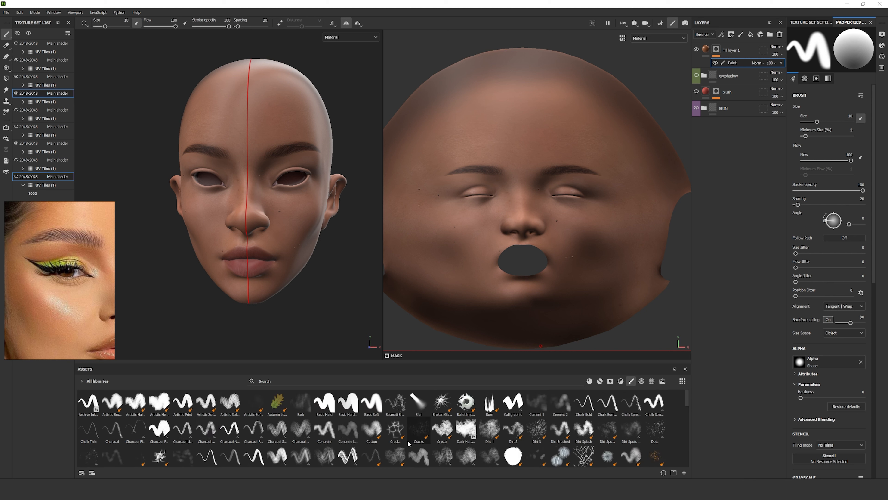
click(372, 402)
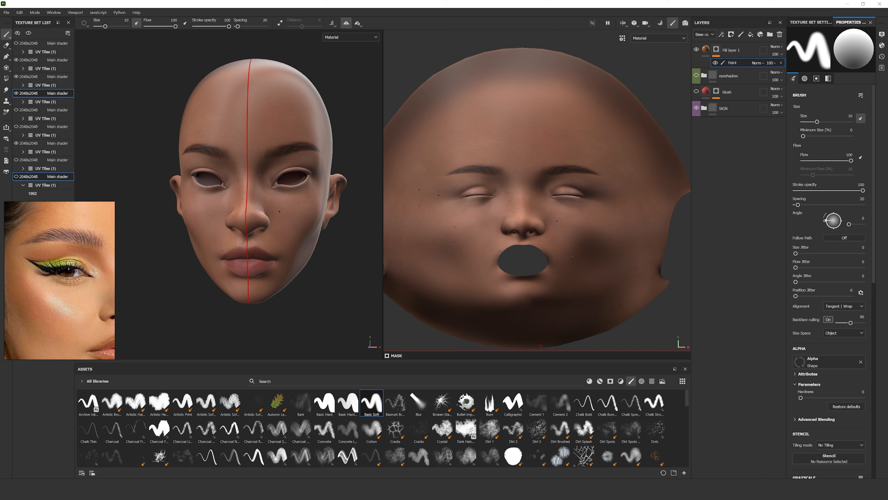
scroll(288, 150, up, 3)
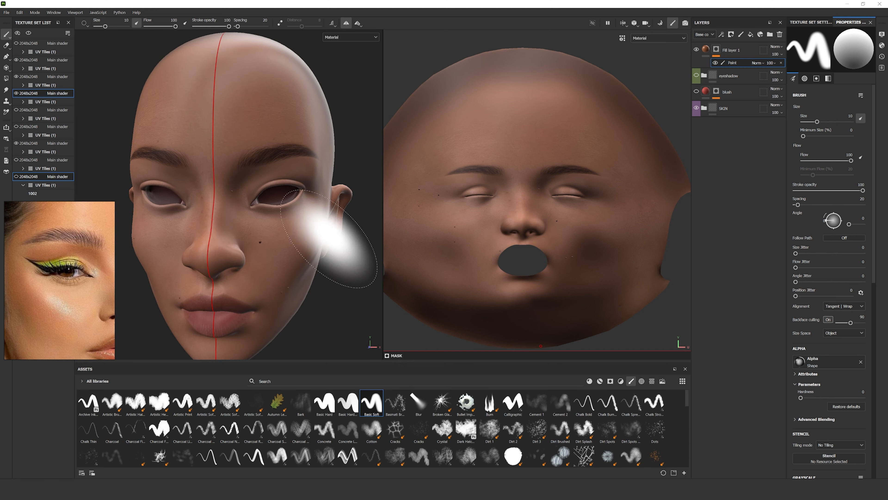
scroll(563, 186, up, 4)
scroll(329, 192, up, 1)
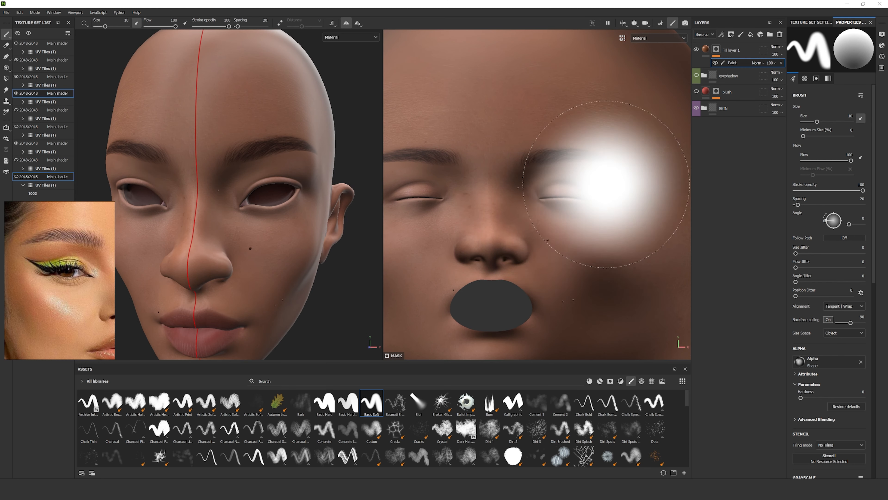
scroll(606, 184, up, 2)
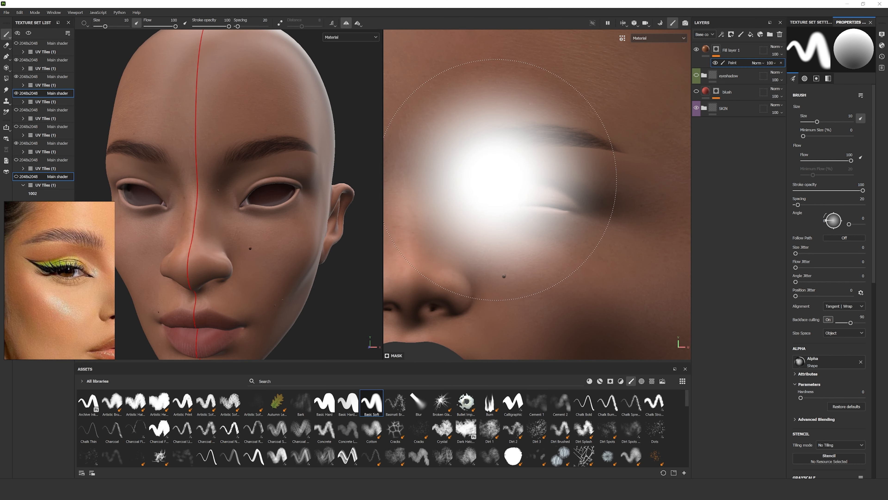
ctrl+right_drag(496, 180, 441, 180)
ctrl+right_drag(496, 179, 484, 178)
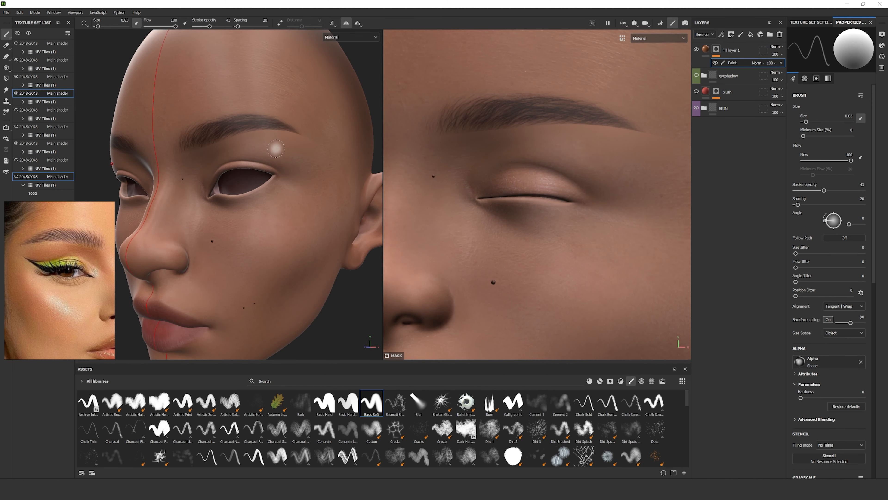
right_click(276, 149)
drag(291, 202, 293, 202)
mouse_move(593, 170)
mouse_down()
mouse_move(577, 158)
mouse_move(548, 156)
mouse_move(472, 166)
mouse_move(519, 187)
mouse_move(634, 162)
mouse_move(639, 141)
mouse_up()
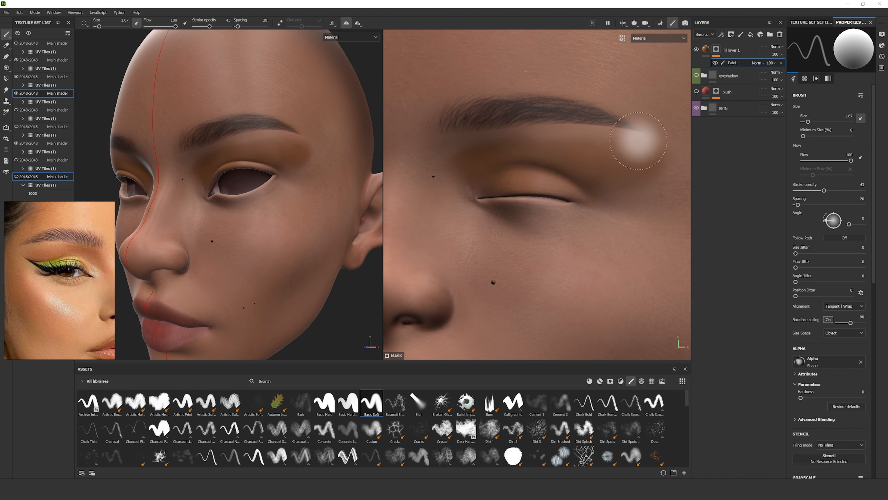
alt+right_drag(639, 141, 653, 231)
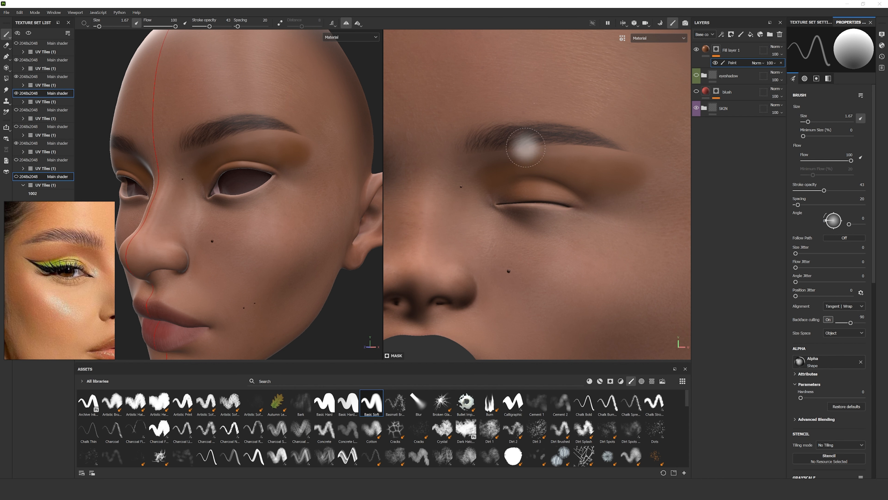
key(ctrl+z)
key(ctrl+z)
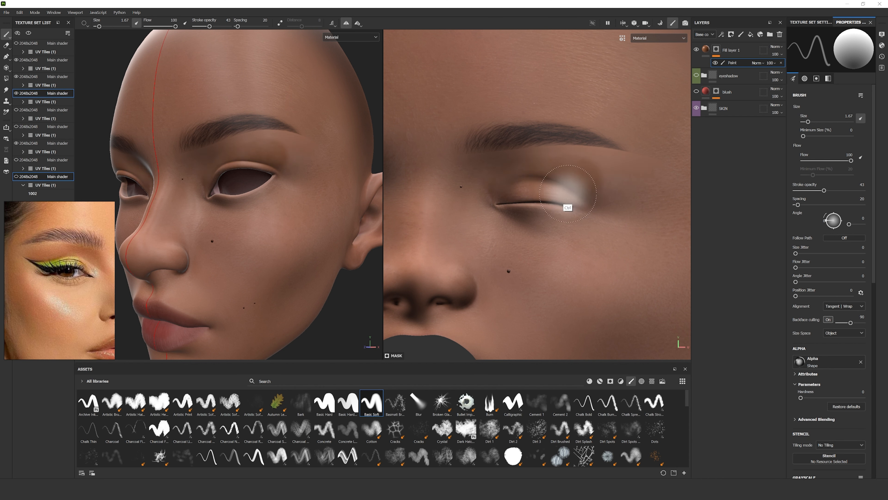
key(ctrl+z)
Paint the brown shade over the upper eyelid and out past the eye's outer corner with a brush size of about 0.78.
ctrl+right_drag(571, 230, 557, 228)
mouse_move(566, 175)
mouse_down()
mouse_move(575, 178)
mouse_move(496, 184)
mouse_move(598, 178)
mouse_move(499, 180)
mouse_up()
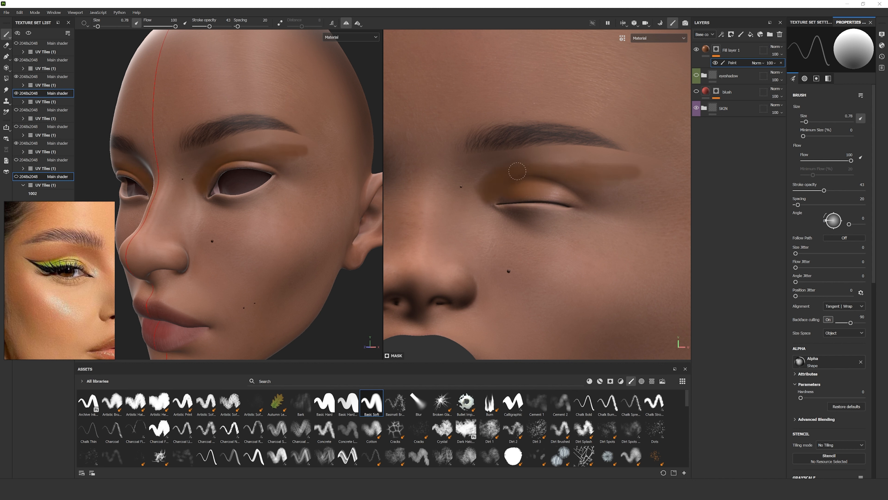
mouse_move(623, 190)
mouse_down()
mouse_move(600, 198)
mouse_move(624, 185)
mouse_up()
alt+right_drag(573, 196, 544, 200)
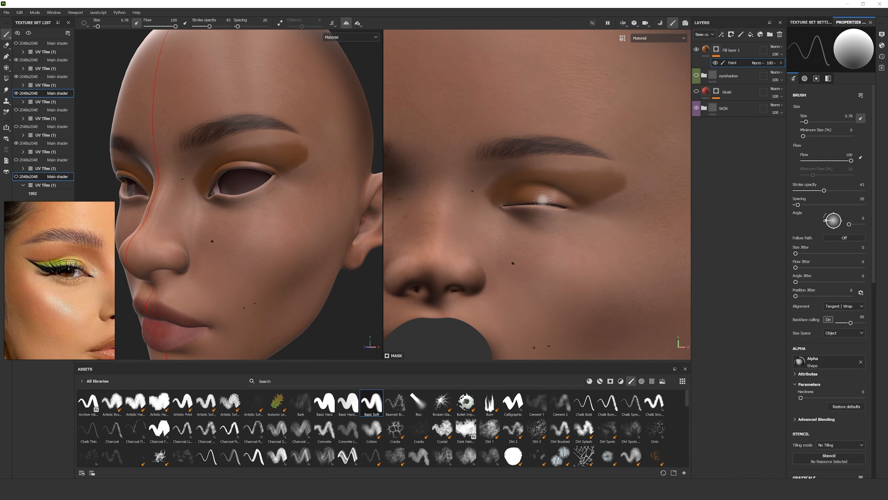
Smudge the painted brown shadow around the eyelid and under the brow to blend its edges into the skin.
click(6, 90)
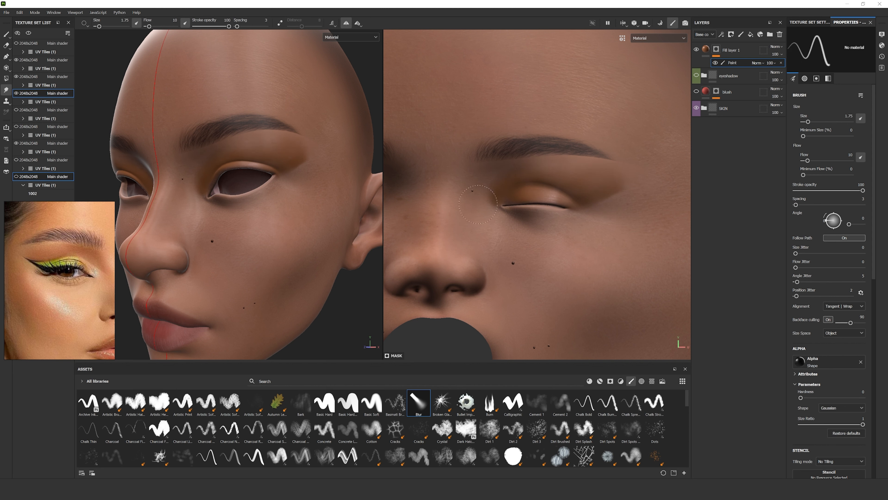
mouse_move(552, 154)
mouse_down()
mouse_move(652, 173)
mouse_move(586, 177)
mouse_up()
drag(597, 162, 612, 186)
ctrl+right_drag(522, 180, 532, 180)
drag(522, 180, 593, 196)
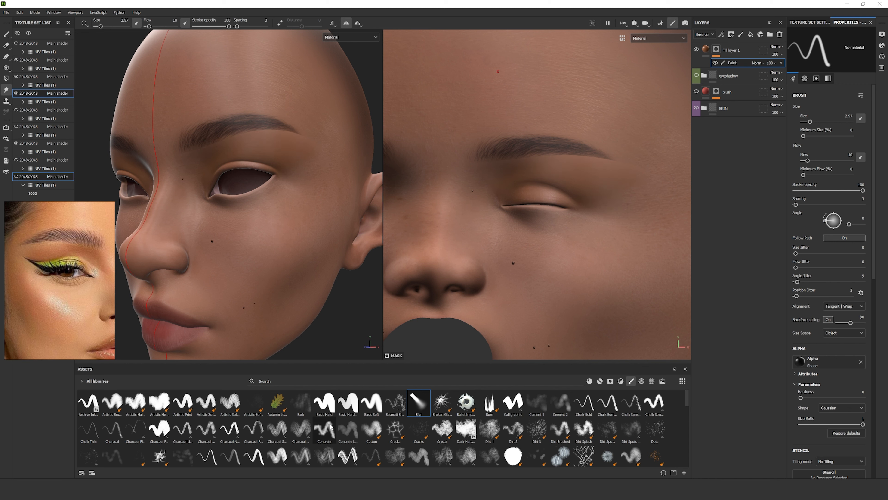
Add a Blur filter to the mask of the brown fill layer.
click(371, 402)
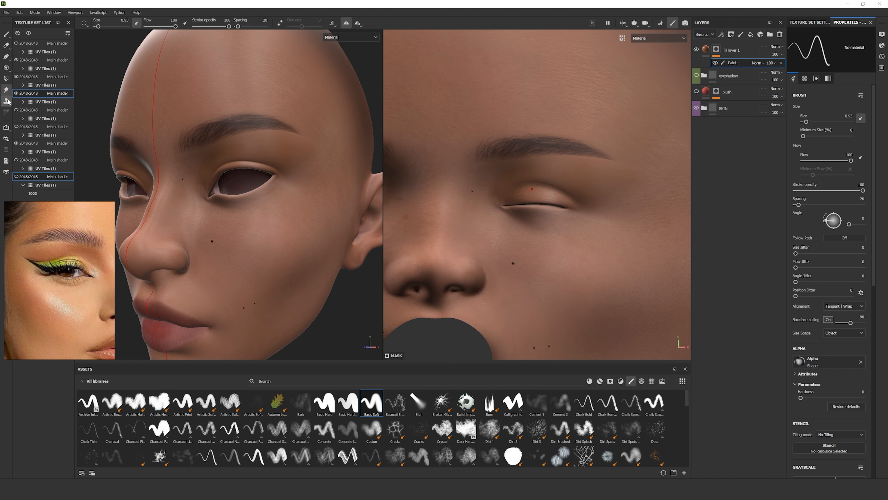
alt+right_drag(204, 194, 329, 202)
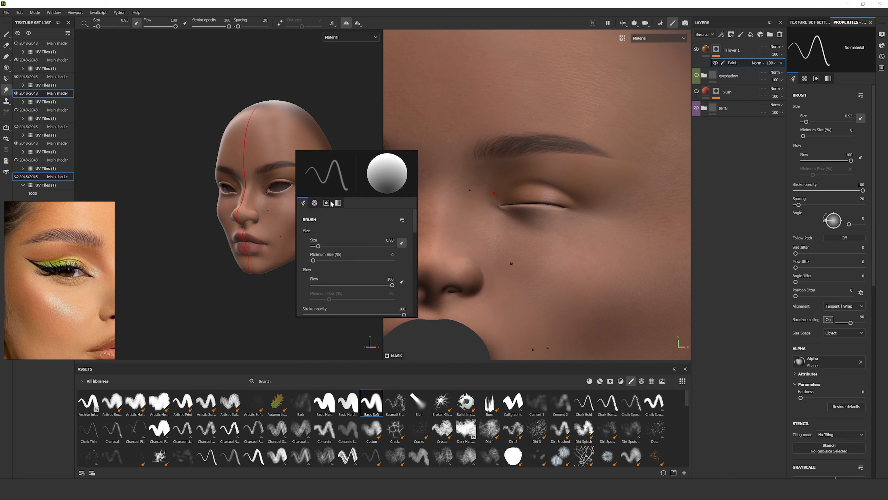
mouse_move(307, 237)
alt+mouse_down()
mouse_move(367, 220)
mouse_move(290, 215)
alt+mouse_up()
scroll(290, 216, up, 3)
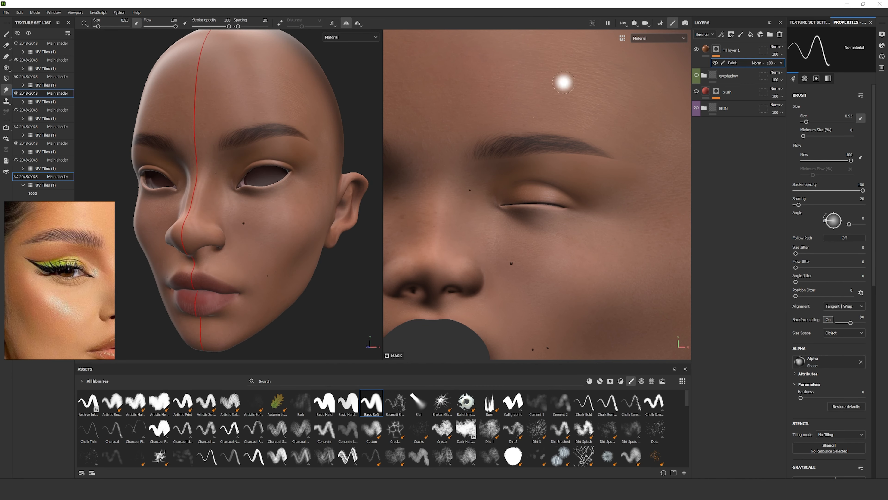
right_click(730, 52)
click(752, 350)
click(829, 49)
text(blu)
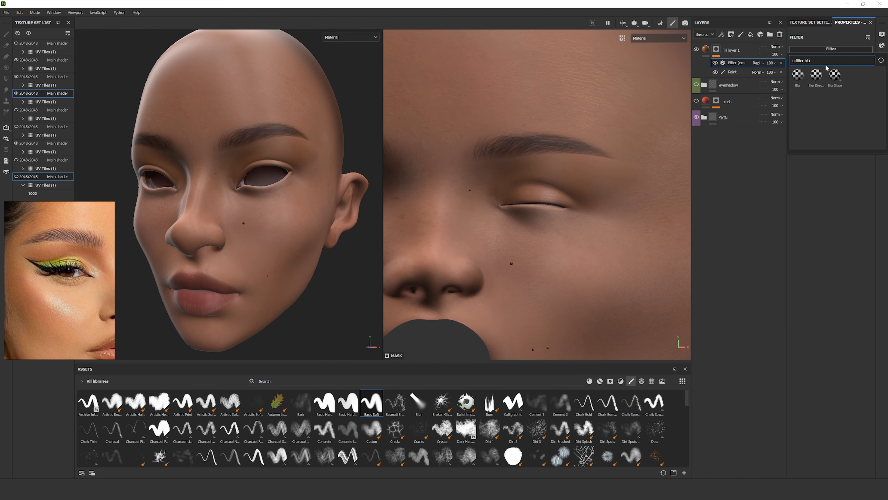
text(r)
click(799, 76)
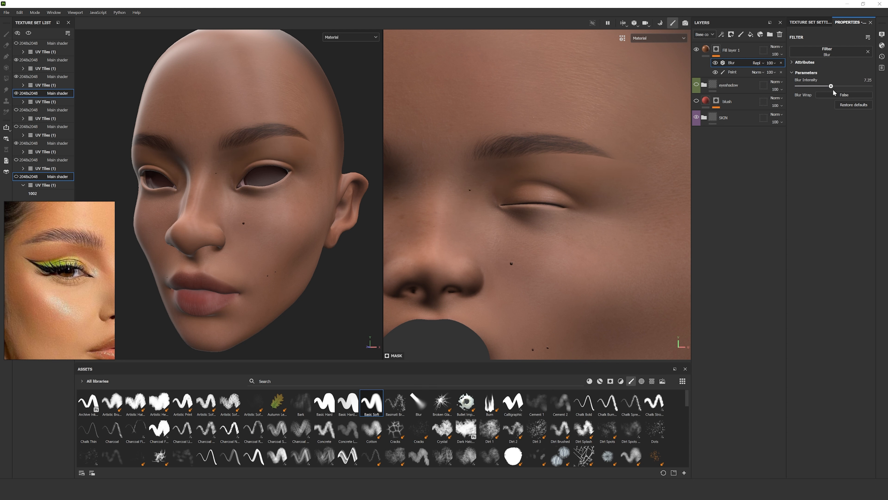
Set the brown fill layer's blending mode to Multiply.
click(776, 46)
click(787, 74)
scroll(313, 195, up, 3)
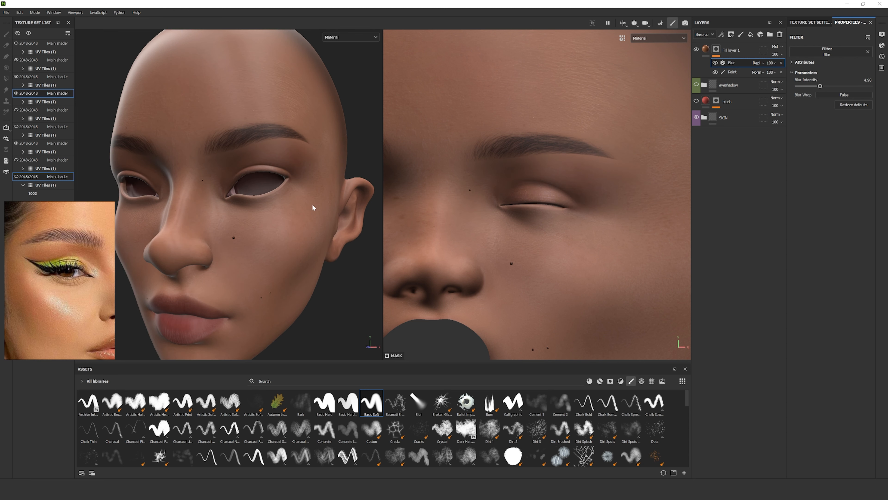
scroll(316, 186, down, 3)
Lower the brown fill layer's roughness to about 0.235.
click(734, 50)
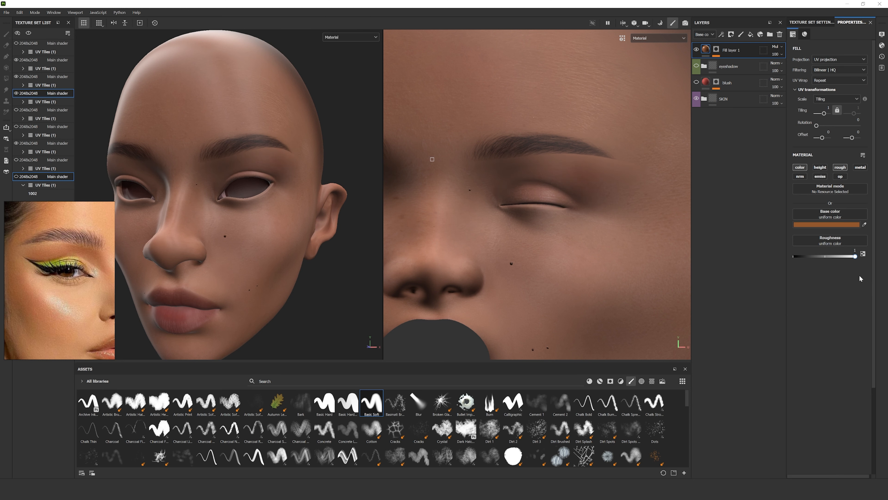
drag(818, 282, 808, 281)
mouse_move(277, 217)
alt+mouse_down()
mouse_move(312, 240)
mouse_move(300, 241)
alt+mouse_up()
right_click(316, 241)
scroll(312, 239, down, 3)
Rename the brown fill layer to Base Shadow.
right_click(728, 50)
click(733, 53)
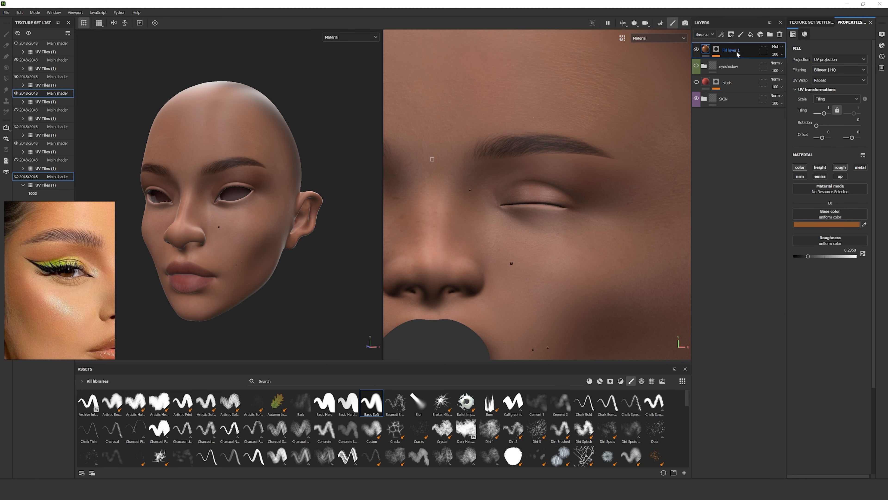
text(Base Shadow)
key(Return)
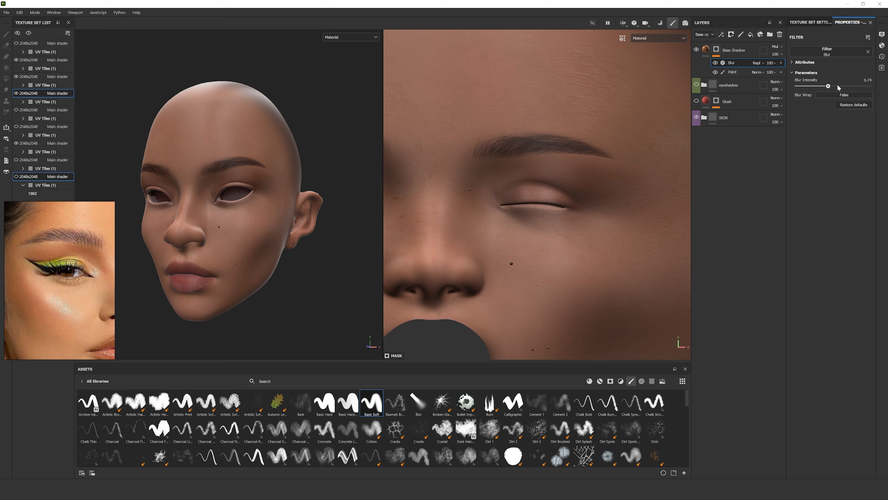
Reduce the Base Shadow mask's blur intensity to about 3.4 while comparing the shadow's softness on the face.
drag(838, 88, 830, 106)
scroll(274, 194, down, 3)
alt+drag(273, 195, 320, 194)
drag(829, 87, 813, 88)
scroll(272, 194, up, 4)
alt+drag(271, 195, 221, 194)
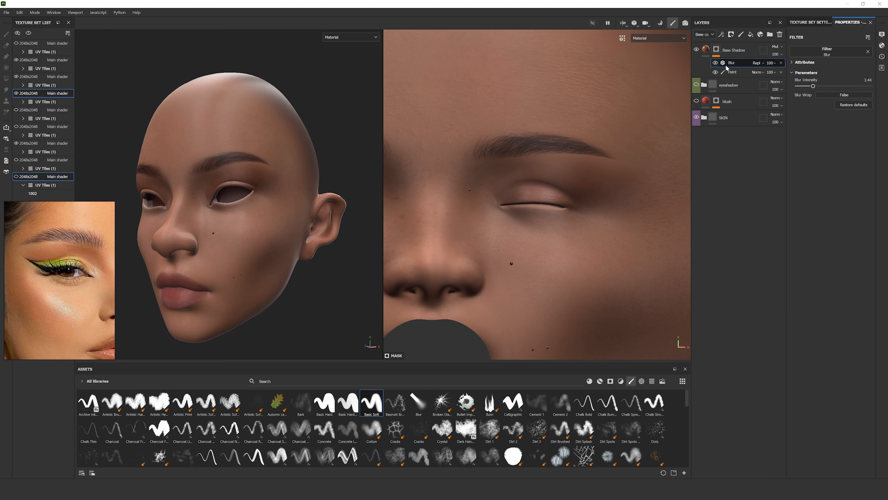
Paint more shadow into the mask along the eyelid crease and outer corner, with a brush size of about 0.85.
click(731, 72)
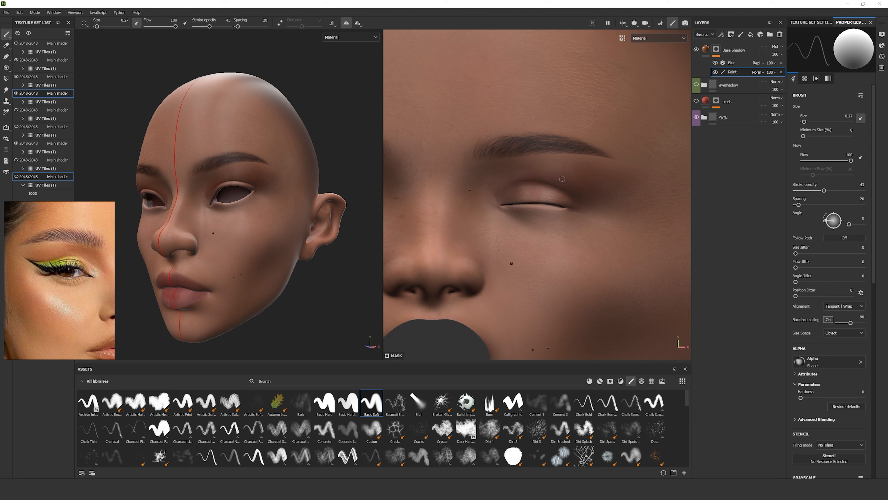
key(bracketright)
mouse_move(565, 191)
mouse_down()
mouse_move(535, 187)
mouse_move(573, 173)
mouse_up()
drag(521, 195, 529, 194)
scroll(546, 226, down, 1)
alt+middle_drag(586, 225, 563, 232)
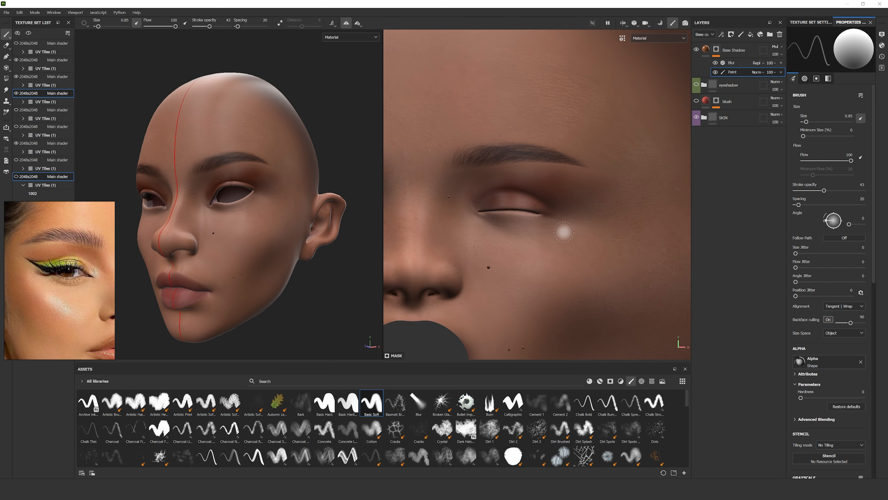
Deepen the shadow at the eye's outer corner and along the outer part of the upper lid.
scroll(273, 210, down, 3)
mouse_move(245, 211)
alt+mouse_down()
mouse_move(272, 210)
mouse_move(216, 209)
alt+mouse_up()
mouse_move(578, 198)
mouse_down()
mouse_move(541, 196)
mouse_move(535, 205)
mouse_up()
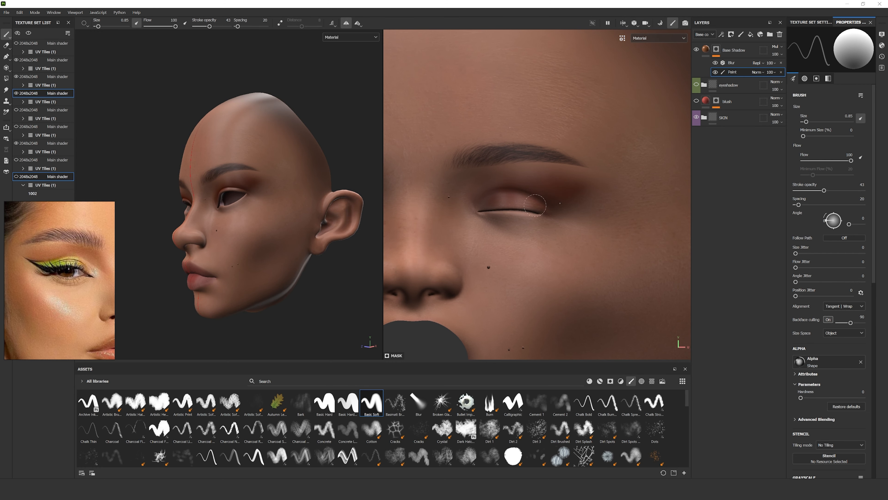
scroll(514, 200, up, 1)
scroll(236, 181, down, 2)
alt+drag(235, 180, 298, 175)
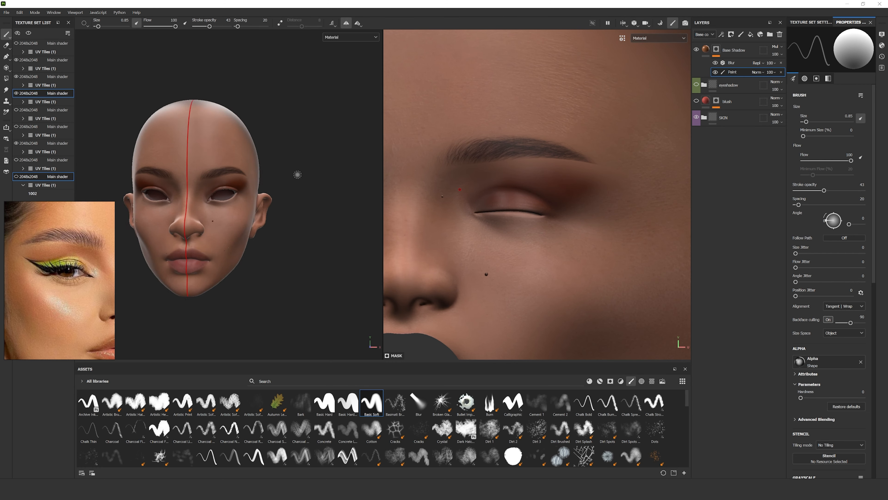
Soften the shadow's outer edge toward the temple using the Blur brush at a size of about 2.09.
scroll(208, 176, up, 5)
alt+drag(207, 176, 168, 183)
alt+middle_drag(248, 250, 300, 261)
click(419, 403)
mouse_move(527, 206)
ctrl+right_down()
mouse_move(487, 203)
mouse_move(599, 210)
ctrl+right_up()
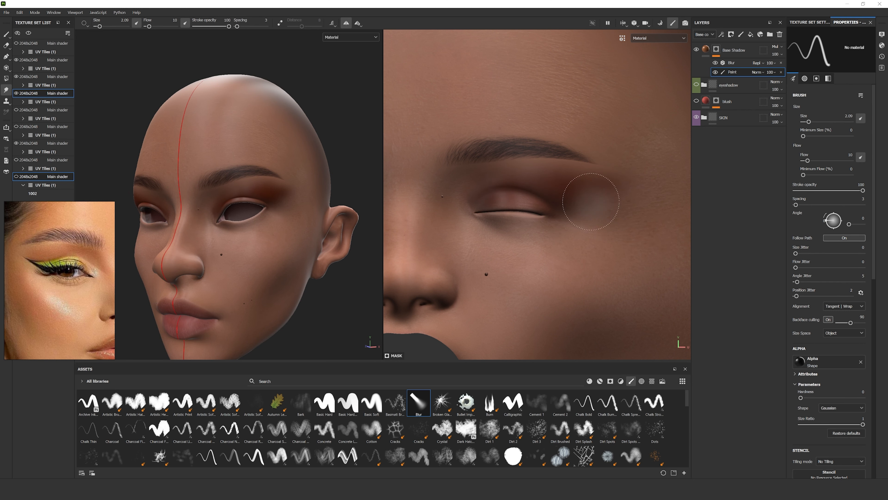
scroll(339, 260, down, 4)
scroll(271, 247, up, 4)
Lower the Base Shadow layer's opacity to 80.
click(777, 54)
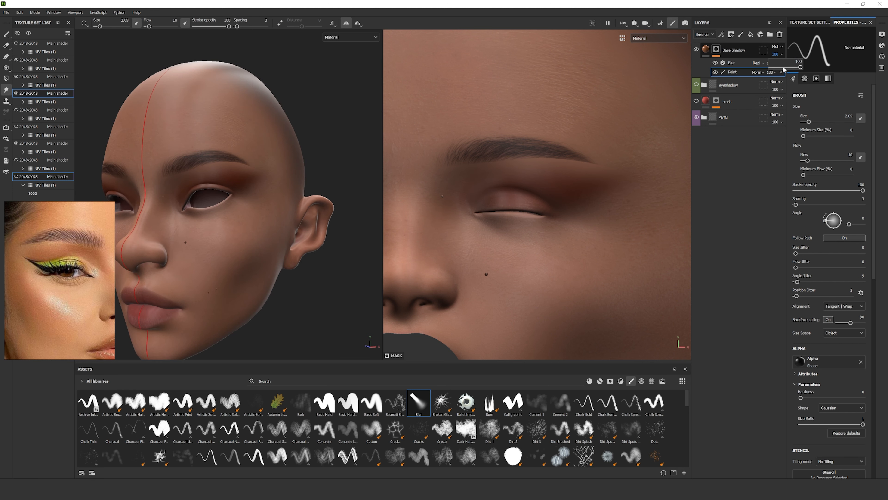
mouse_move(801, 67)
mouse_down()
mouse_move(781, 67)
mouse_move(795, 68)
mouse_up()
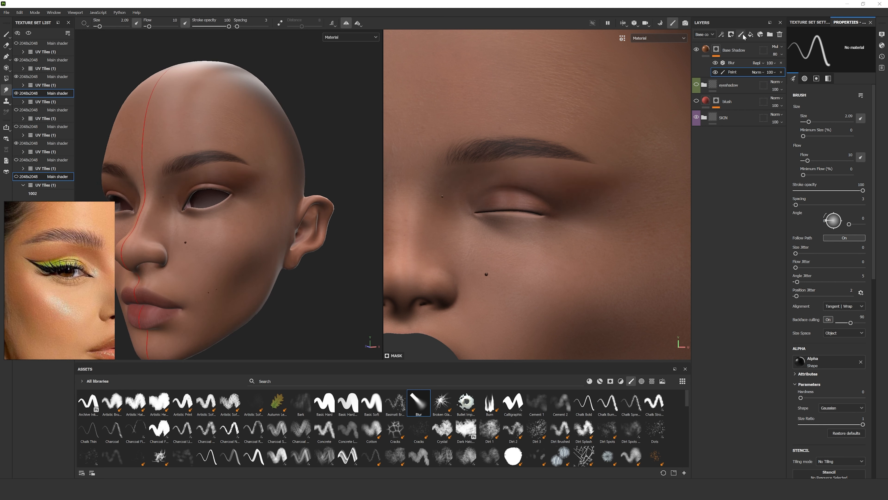
mouse_move(245, 196)
alt+mouse_down()
mouse_move(287, 175)
mouse_move(252, 203)
alt+mouse_up()
mouse_move(252, 203)
shift+right_down()
mouse_move(315, 195)
mouse_move(311, 184)
mouse_move(367, 175)
shift+right_up()
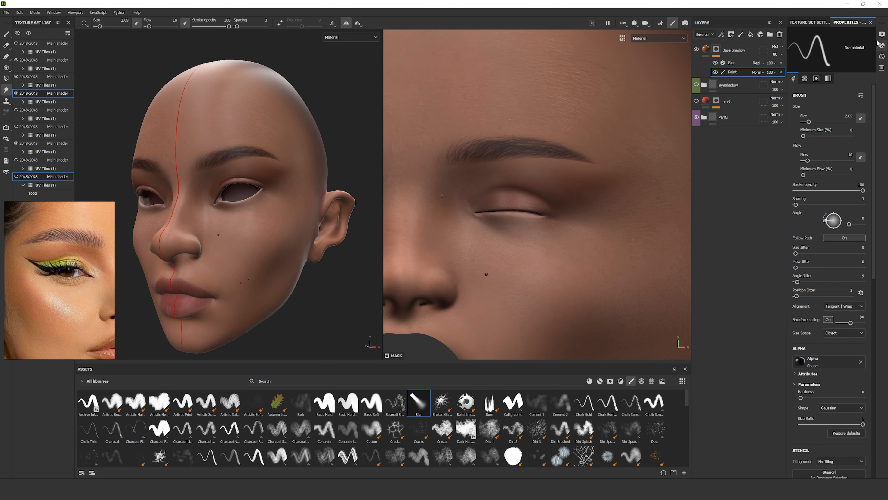
Change the environment map to Soft 5DaylightStudio and rotate the lighting to 47.
click(882, 34)
click(827, 96)
scroll(824, 153, down, 3)
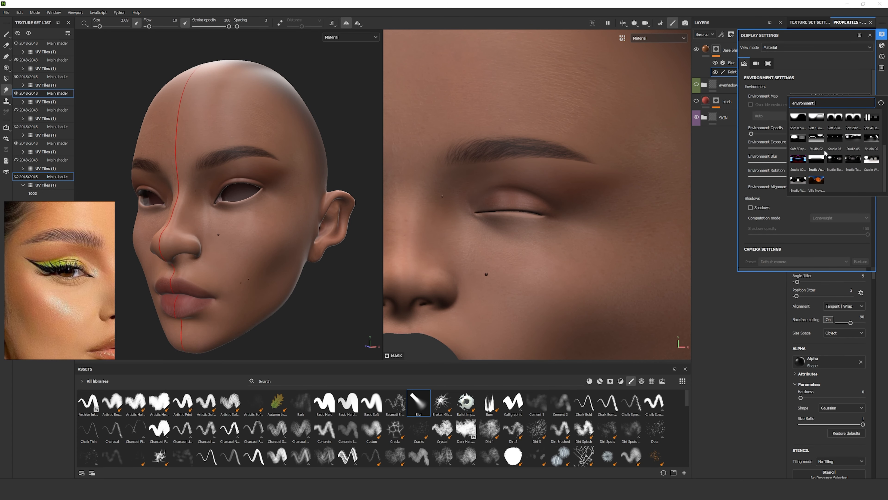
click(803, 140)
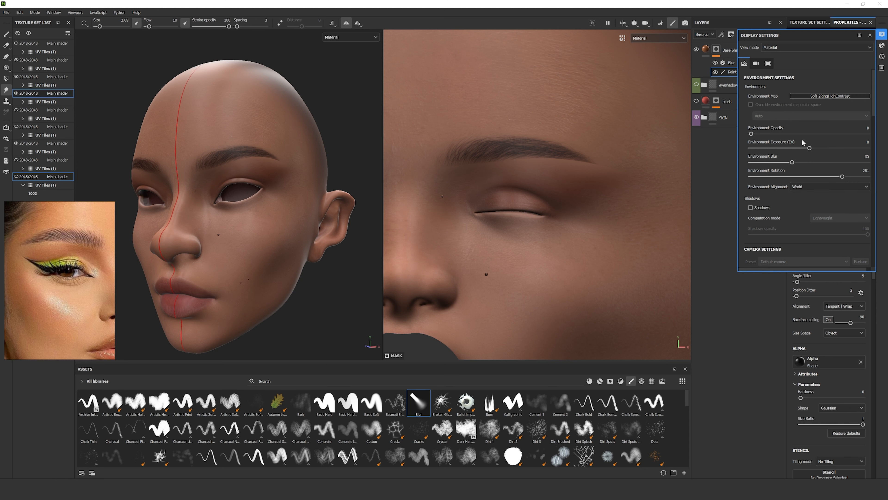
shift+right_drag(220, 138, 324, 121)
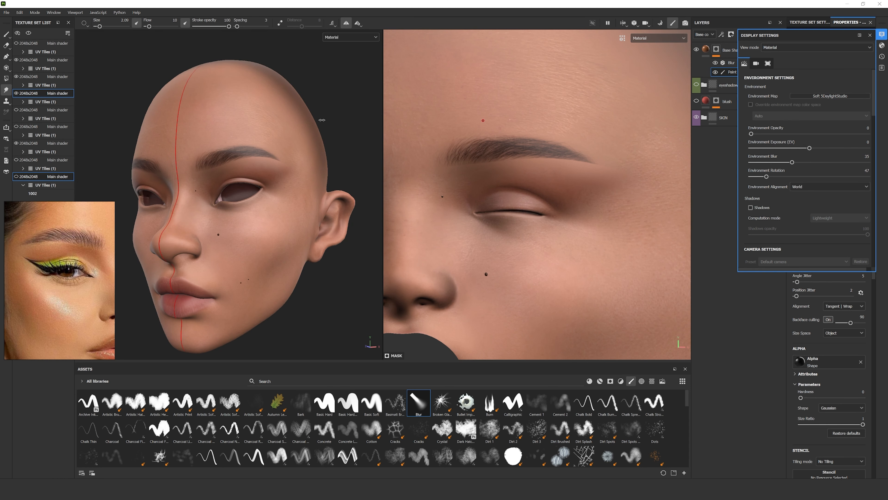
alt+drag(324, 118, 309, 173)
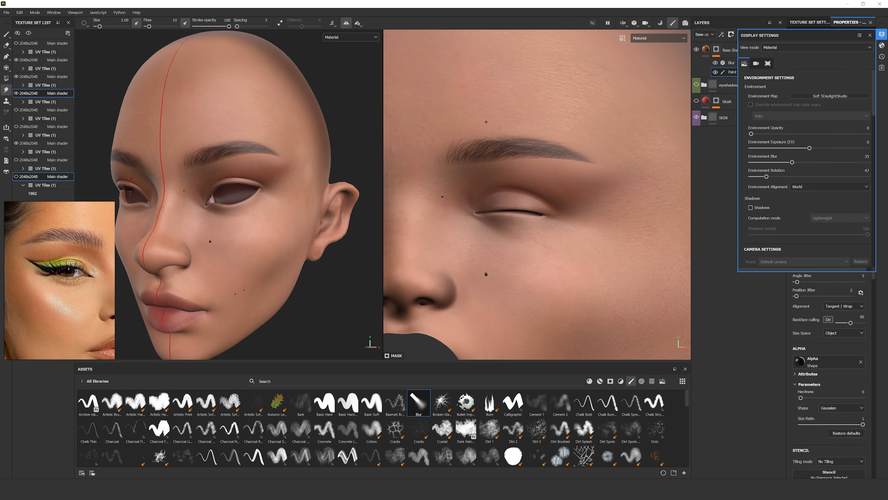
click(882, 35)
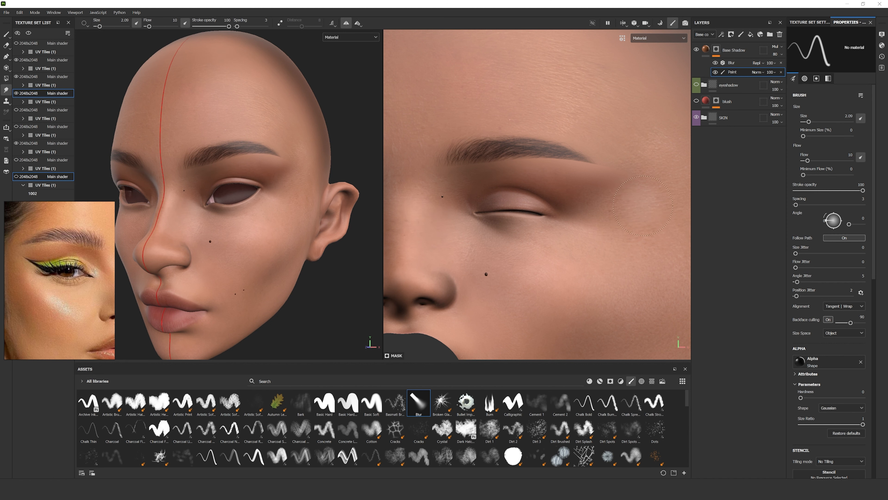
Enable the height channel on the Base Shadow layer and assign the 3D Perlin Noise Fractal texture to it.
click(707, 50)
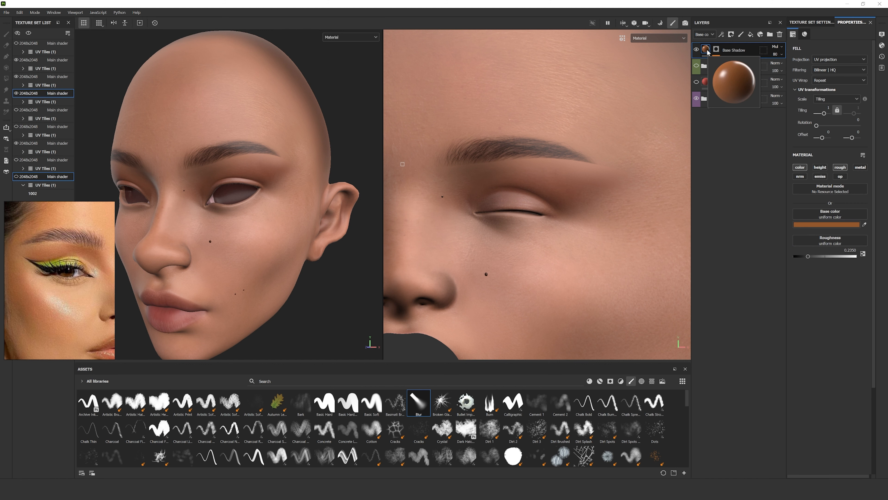
scroll(815, 188, down, 2)
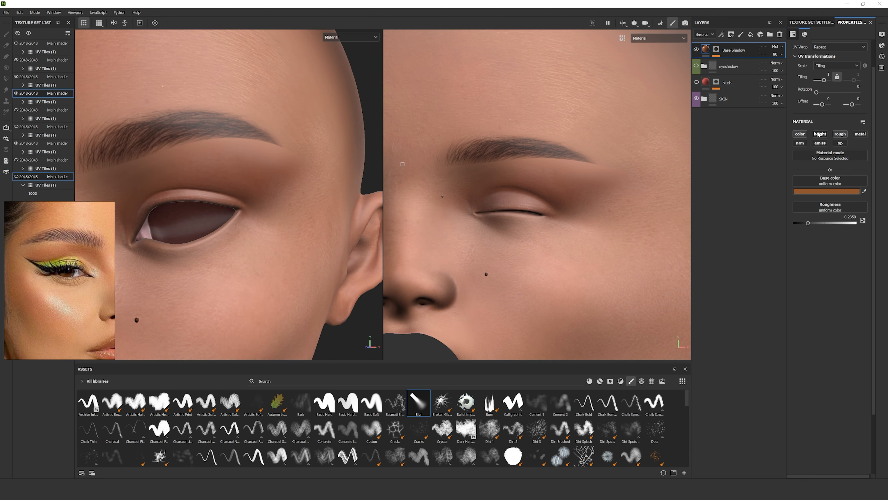
click(818, 135)
click(843, 210)
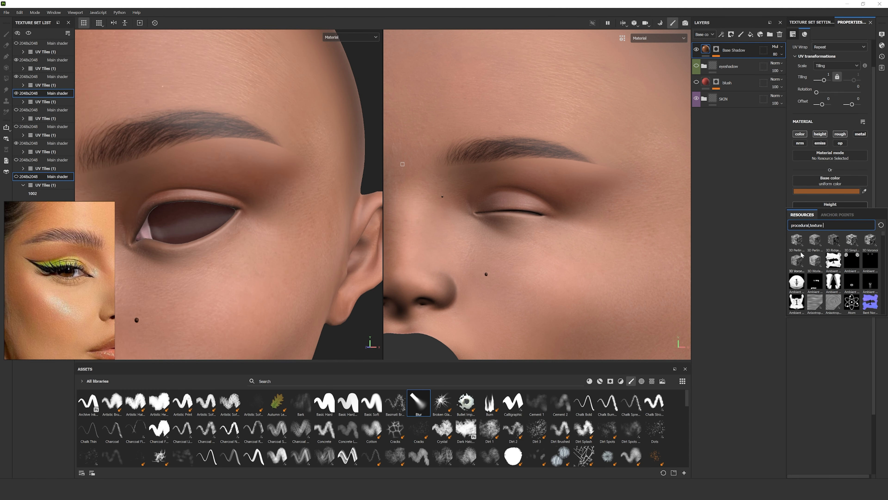
mouse_move(817, 241)
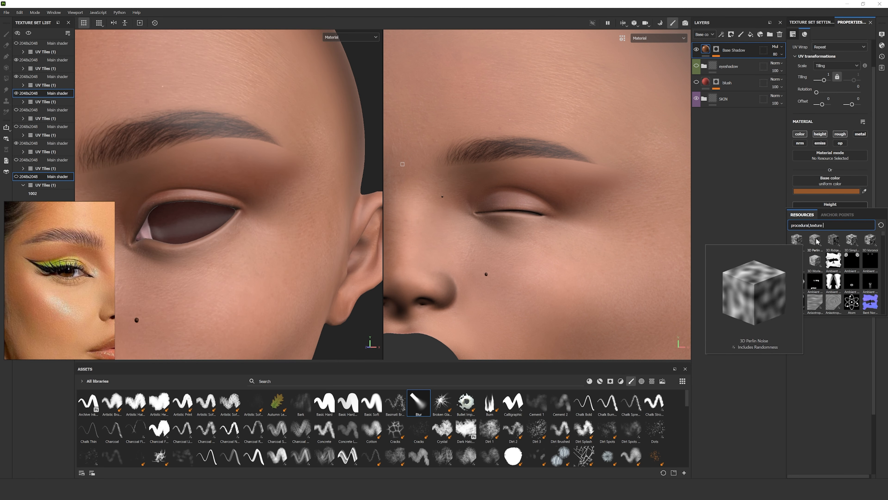
click(817, 241)
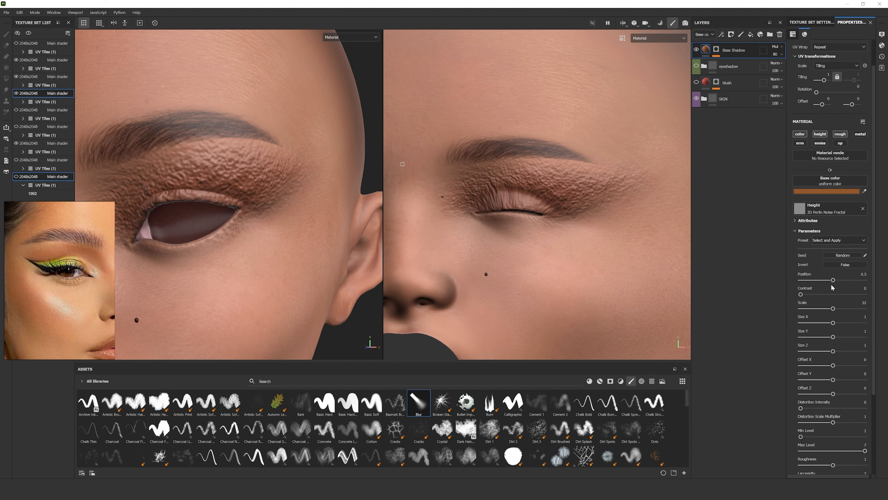
Set the height noise's position to about 0.41 and its scale to 80.
drag(834, 283, 855, 315)
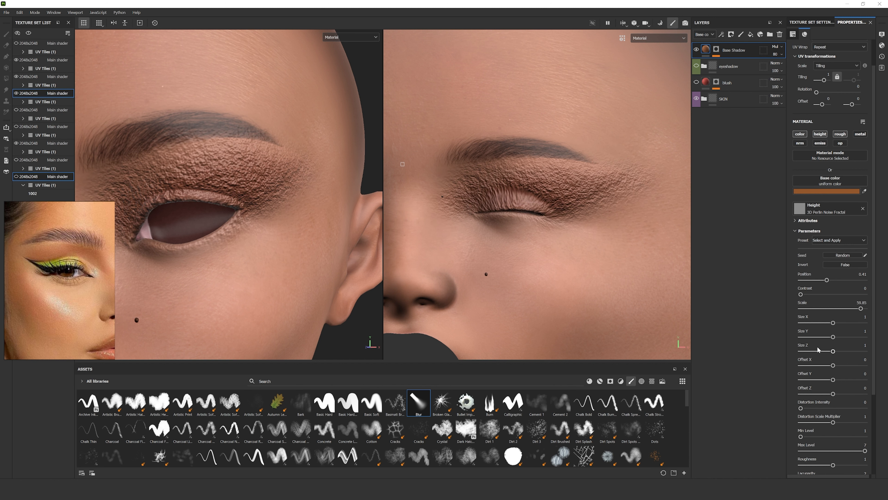
scroll(818, 349, down, 3)
drag(812, 354, 796, 361)
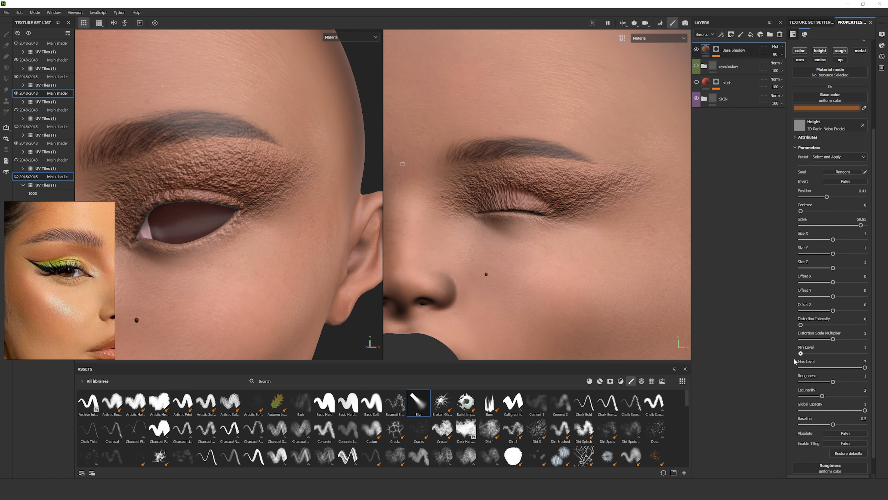
mouse_move(865, 368)
mouse_down()
mouse_move(844, 367)
mouse_move(867, 367)
mouse_up()
drag(862, 227, 875, 227)
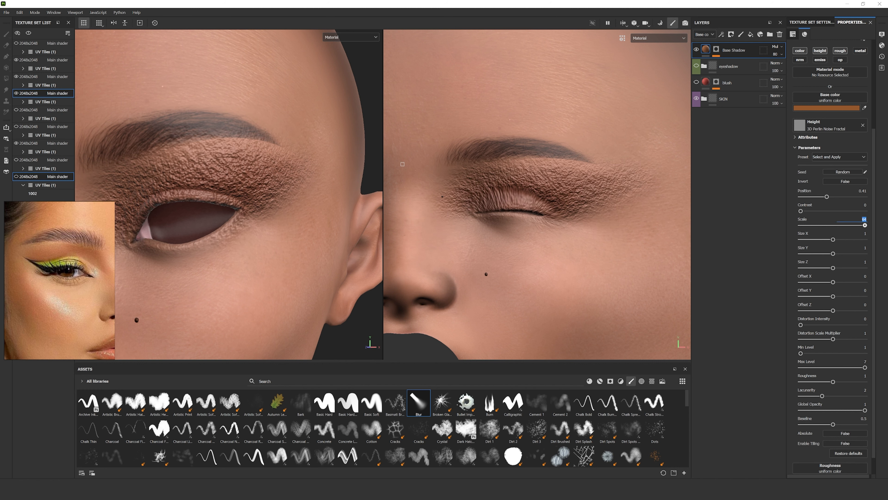
text(80)
key(Return)
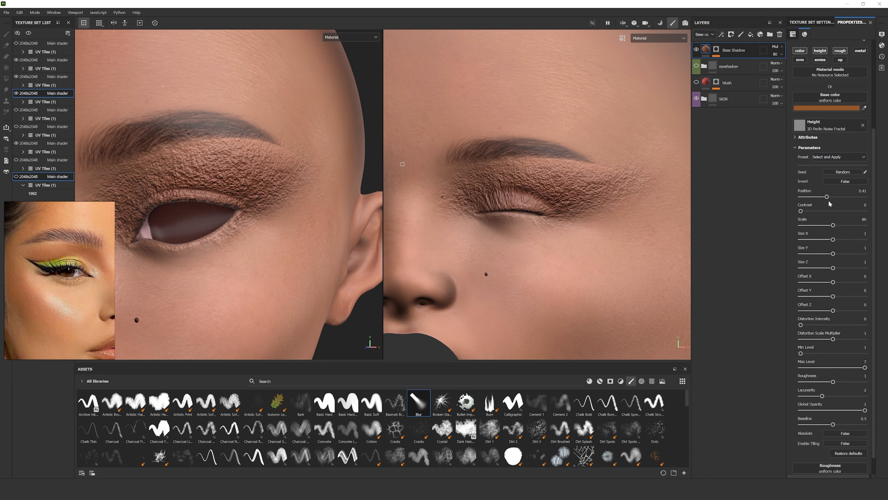
Invert the height noise and enable its tiling.
click(844, 182)
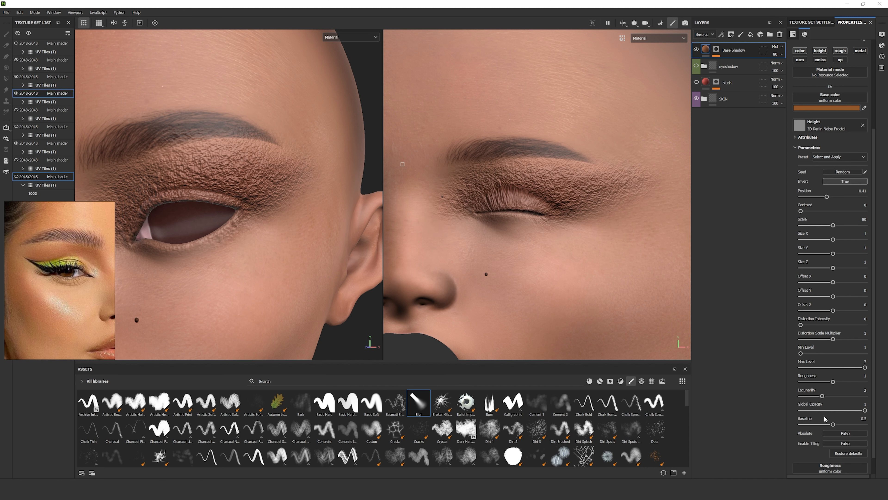
scroll(825, 444, down, 1)
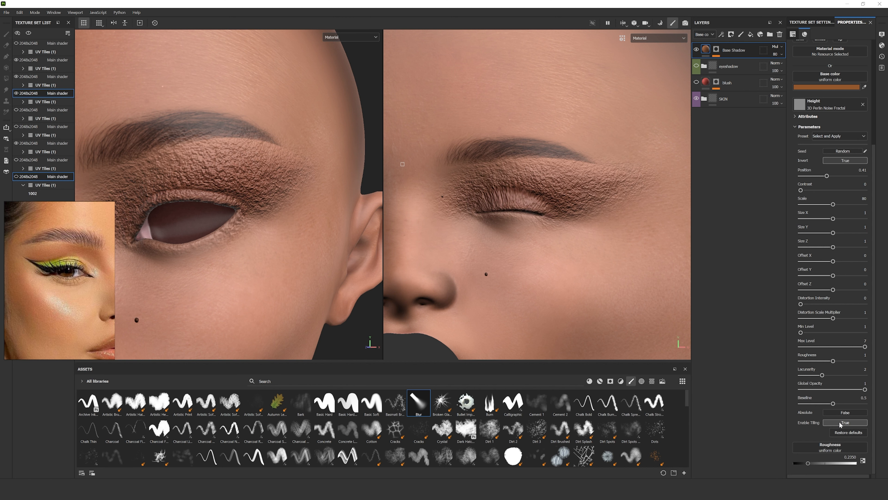
scroll(840, 245, up, 4)
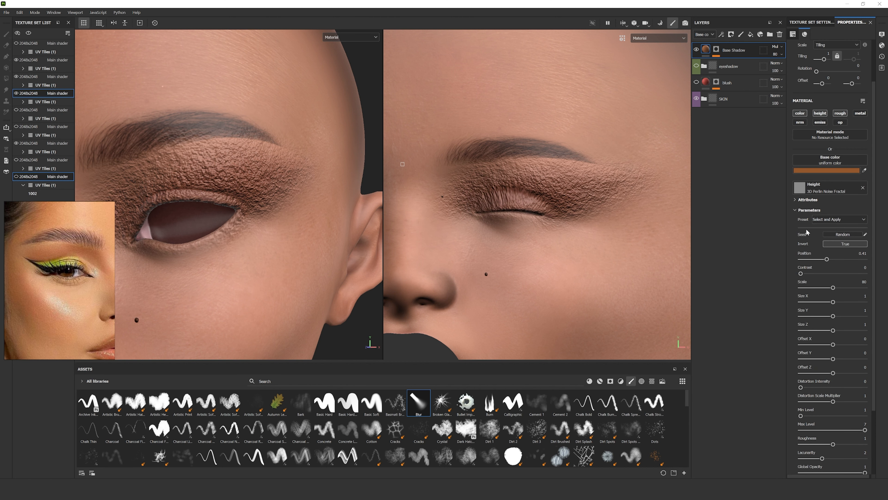
Set the Base Shadow height noise's position to 0.5.
drag(828, 260, 854, 260)
key(ctrl+z)
drag(801, 274, 744, 284)
scroll(237, 168, down, 3)
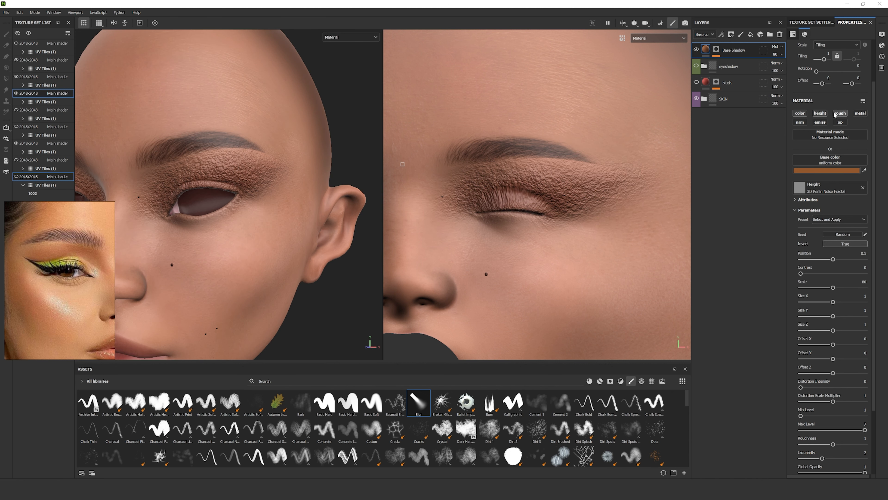
Lower the height noise's global opacity to 0.09, judging the texture strength on the face against the makeup reference.
scroll(819, 245, down, 3)
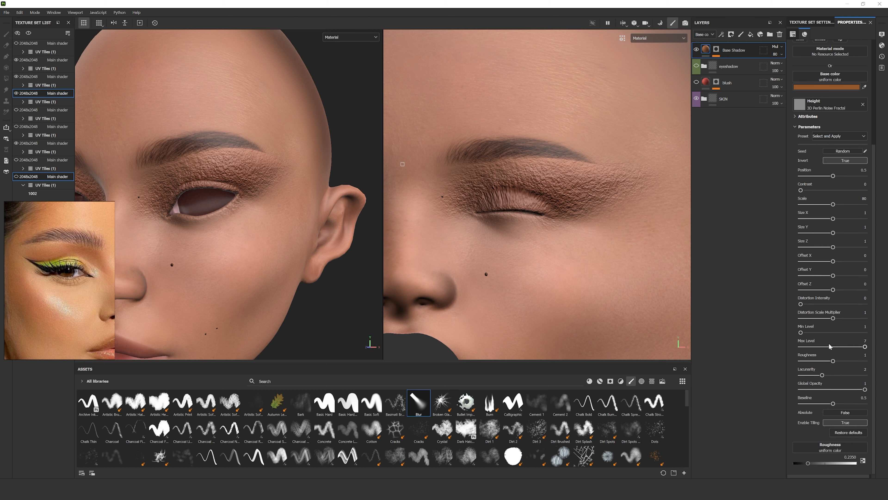
drag(865, 389, 782, 395)
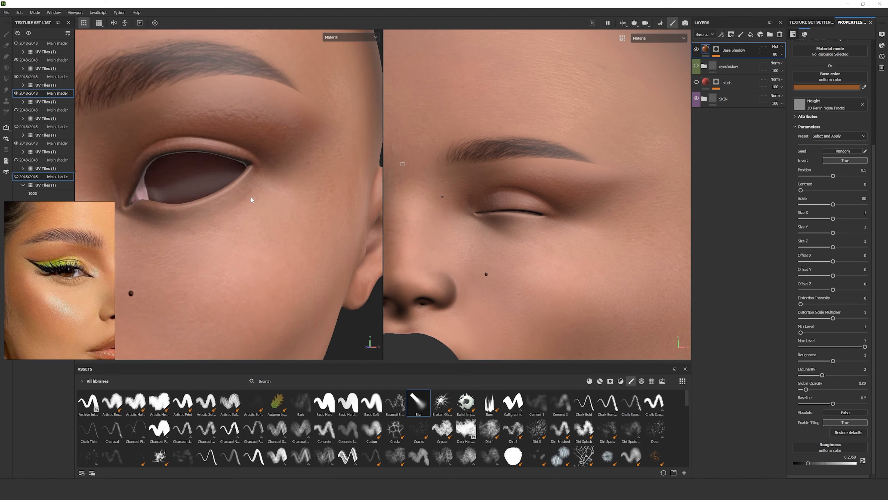
alt+drag(252, 198, 240, 180)
scroll(240, 181, up, 3)
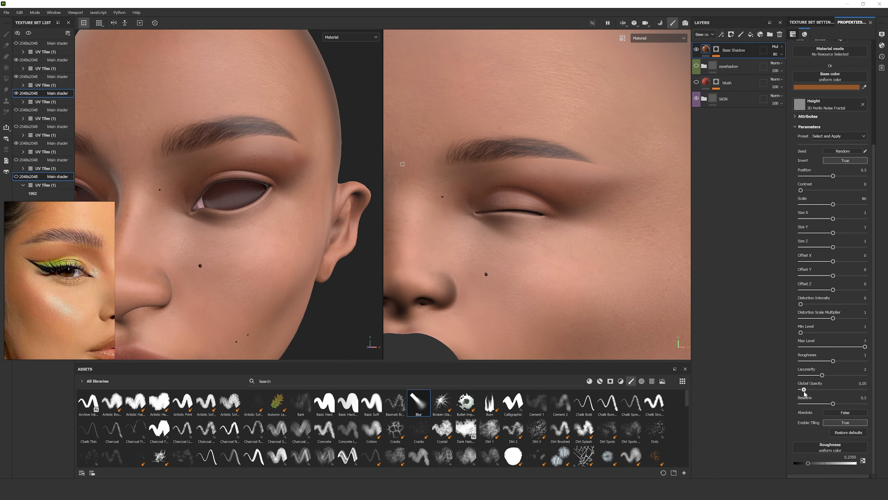
scroll(278, 204, down, 3)
alt+drag(277, 203, 163, 185)
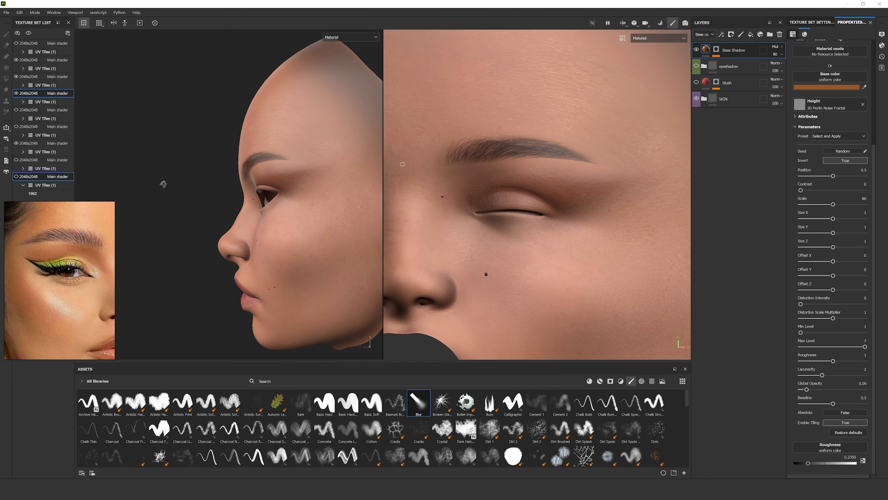
scroll(310, 153, up, 3)
scroll(41, 268, up, 5)
middle_drag(75, 237, 10, 308)
scroll(258, 224, down, 3)
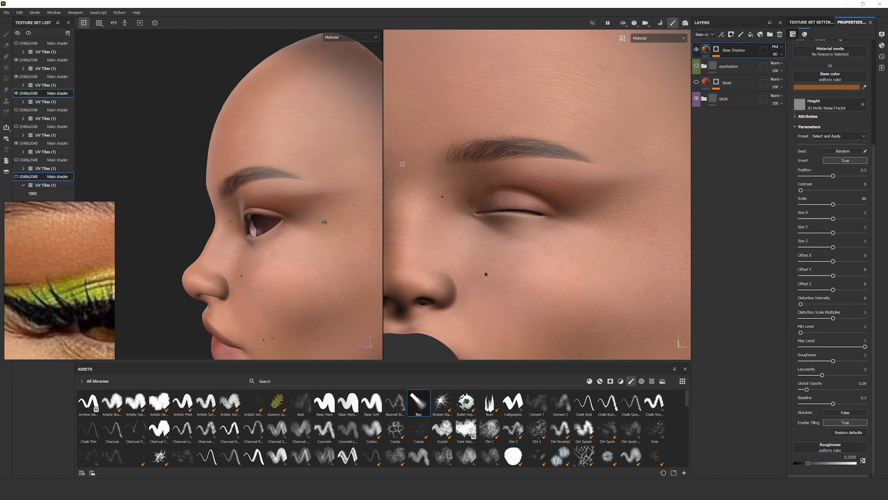
alt+drag(210, 217, 269, 215)
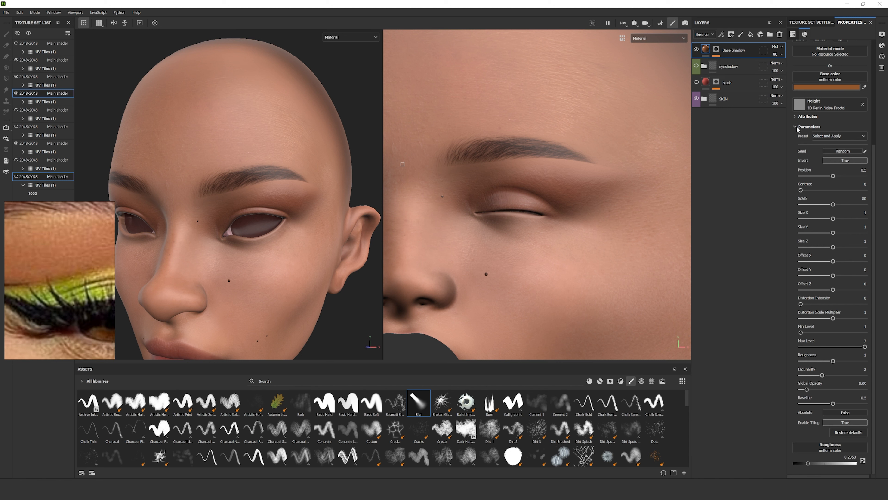
Set the height noise's scale to 100 and turn off its inversion.
click(853, 136)
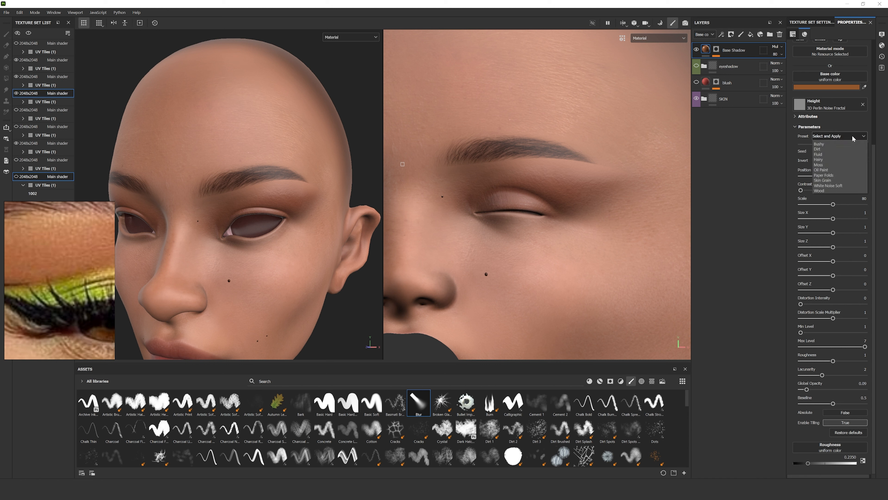
click(854, 124)
alt+right_drag(224, 221, 453, 197)
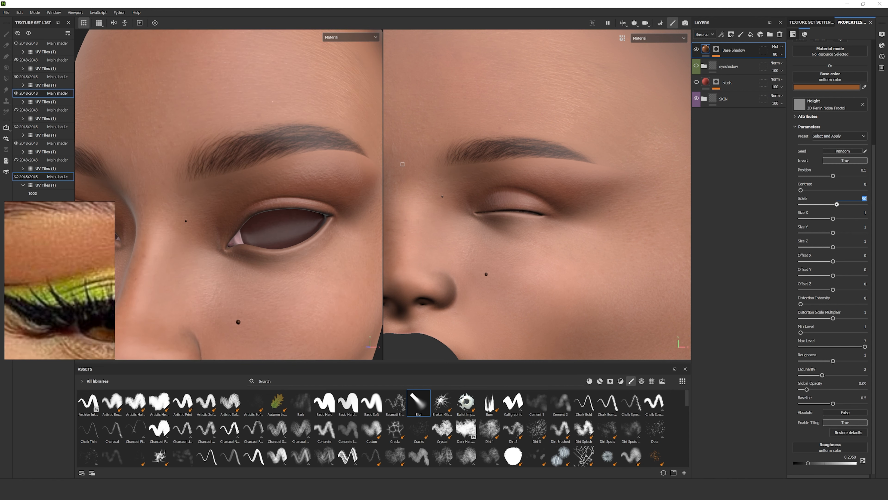
alt+right_drag(367, 217, 279, 211)
alt+drag(279, 211, 406, 241)
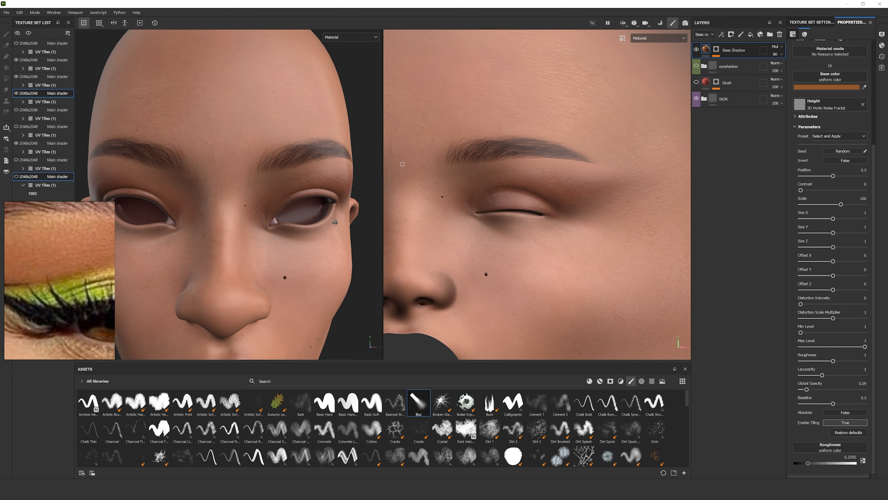
scroll(316, 221, down, 3)
scroll(317, 220, up, 3)
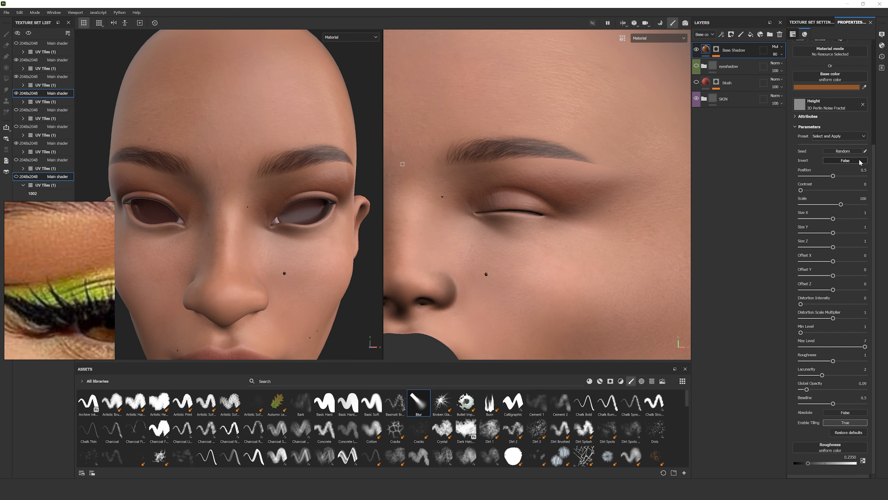
scroll(312, 212, down, 3)
alt+drag(312, 211, 279, 201)
Toggle the Base Shadow layer's visibility to compare the face with and without the shadow.
click(696, 50)
click(697, 50)
scroll(307, 200, down, 3)
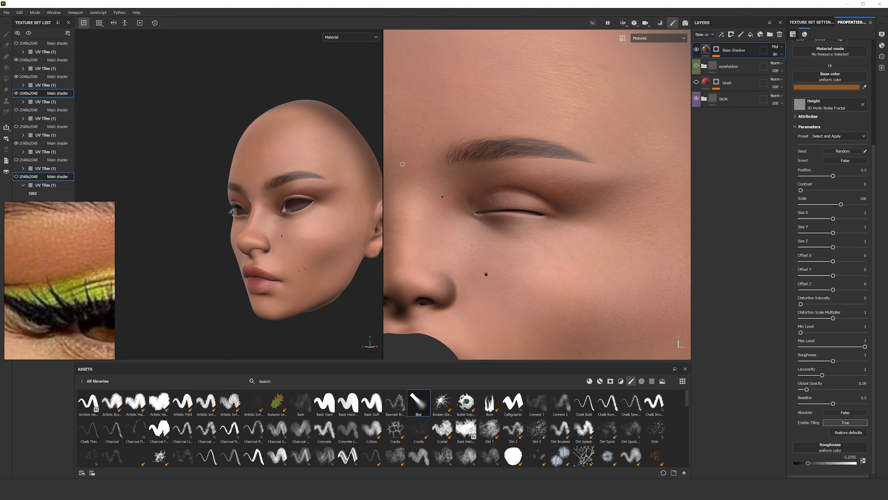
scroll(287, 201, up, 2)
Set the Base Shadow layer's roughness to 0.4372.
click(809, 126)
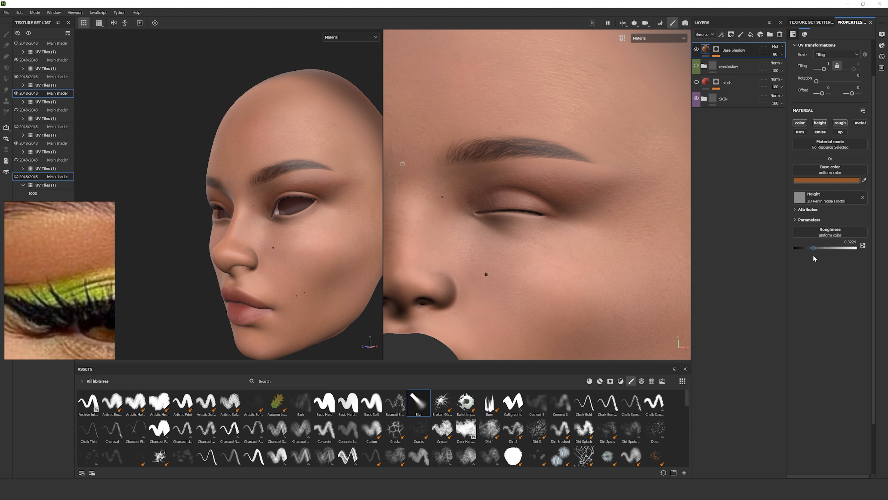
drag(813, 255, 814, 256)
scroll(332, 194, down, 3)
alt+drag(332, 194, 347, 192)
scroll(347, 192, up, 3)
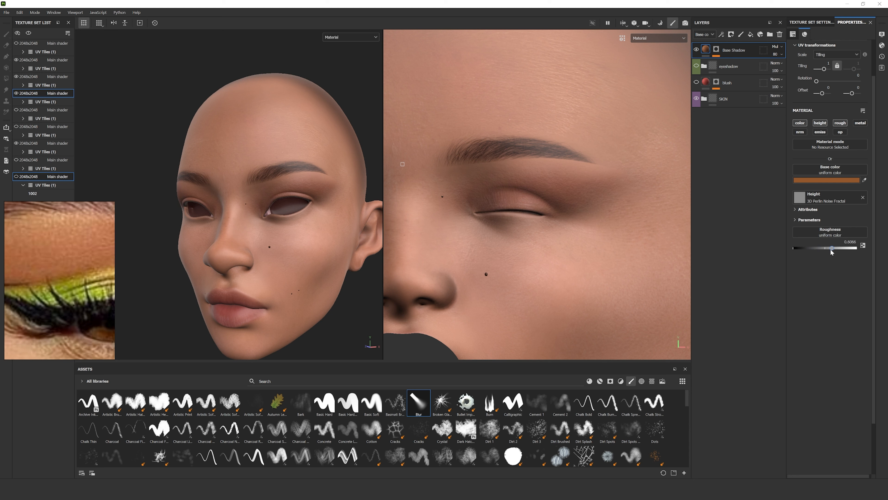
scroll(309, 205, down, 3)
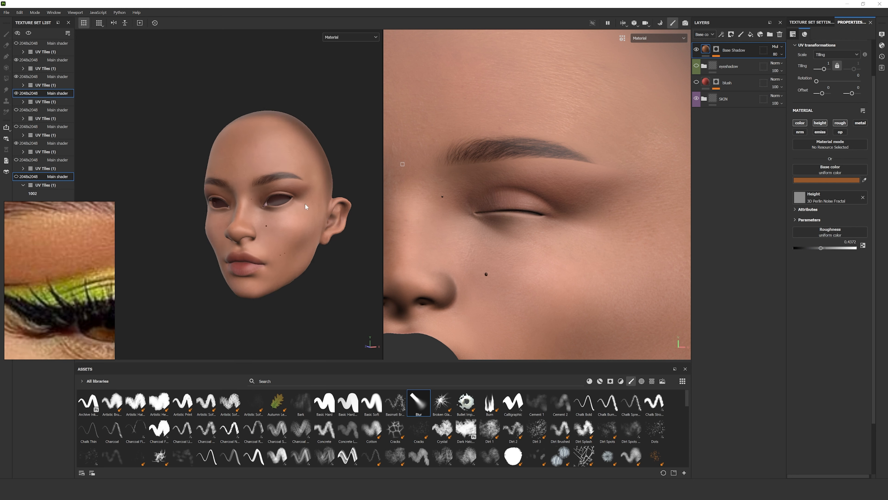
mouse_move(309, 206)
alt+mouse_down()
mouse_move(328, 205)
mouse_move(292, 207)
alt+mouse_up()
scroll(291, 206, up, 3)
scroll(97, 272, down, 5)
scroll(97, 272, up, 3)
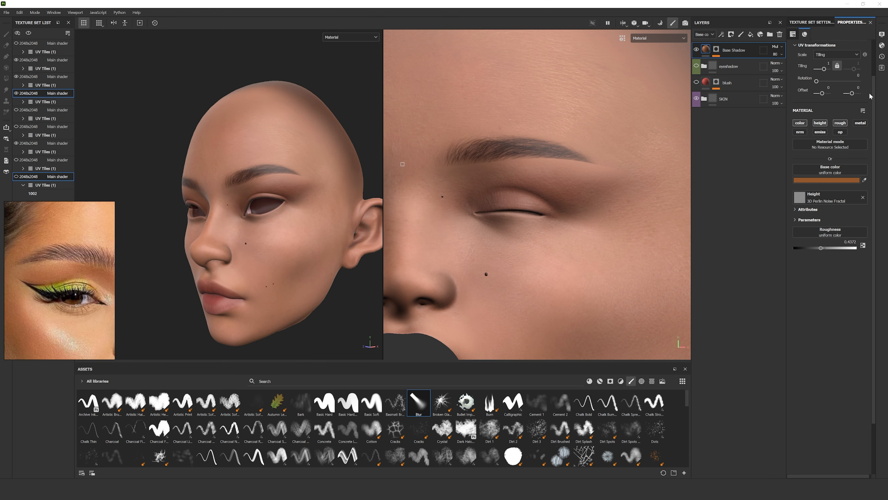
Duplicate the Base Shadow layer and delete the existing paint effect from the copy's mask.
scroll(222, 215, up, 5)
right_click(754, 49)
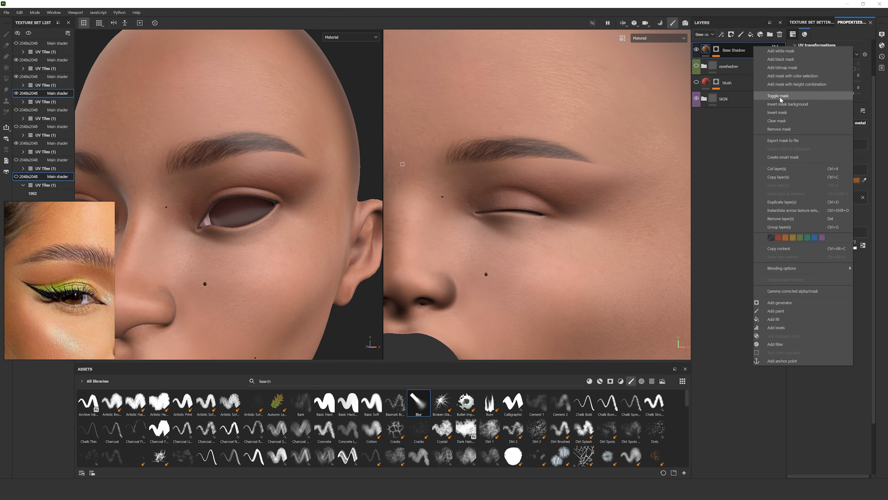
click(782, 202)
click(781, 72)
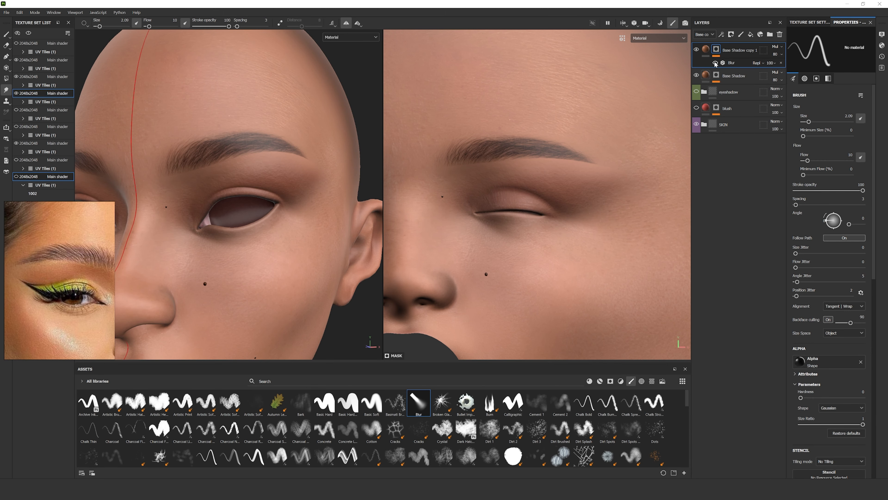
scroll(276, 182, up, 2)
Change the duplicated shadow layer's base color to yellow-green 9BBA23.
click(706, 49)
click(827, 180)
click(840, 308)
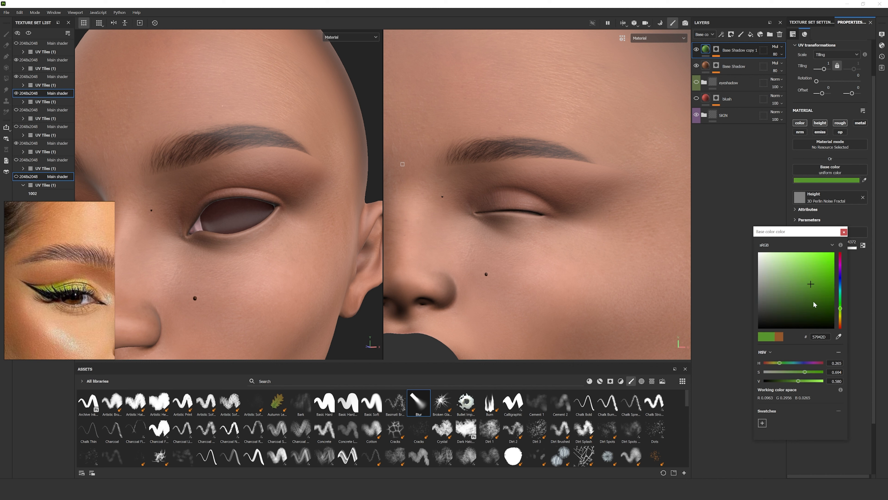
click(804, 258)
drag(816, 264, 821, 274)
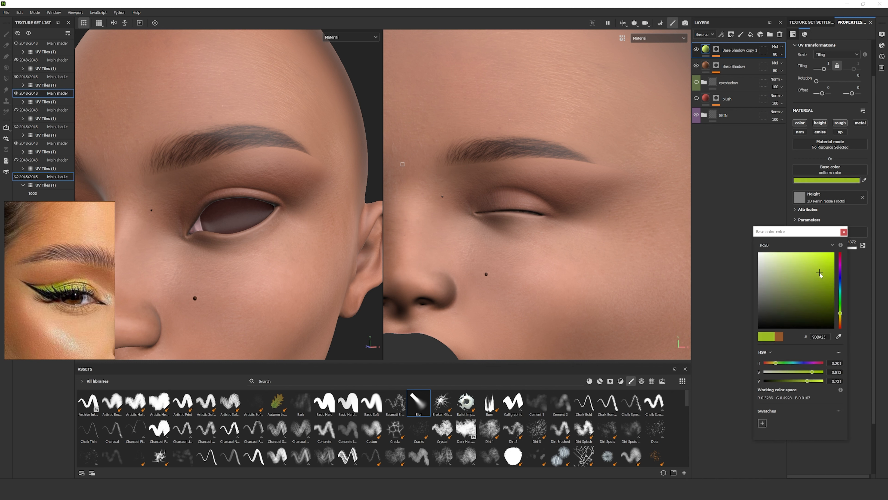
Add a new paint effect to the duplicated layer's mask and disable the layer's height channel.
click(717, 49)
right_click(717, 49)
click(739, 281)
click(706, 49)
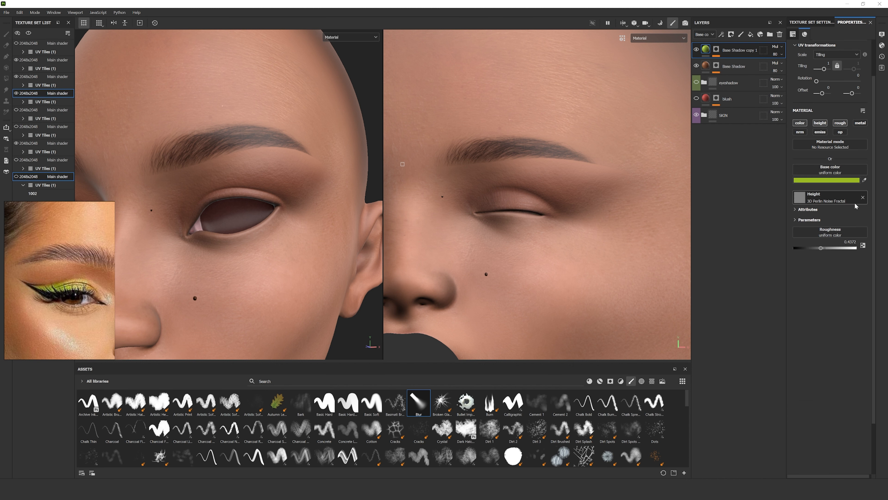
click(716, 49)
click(706, 49)
click(820, 122)
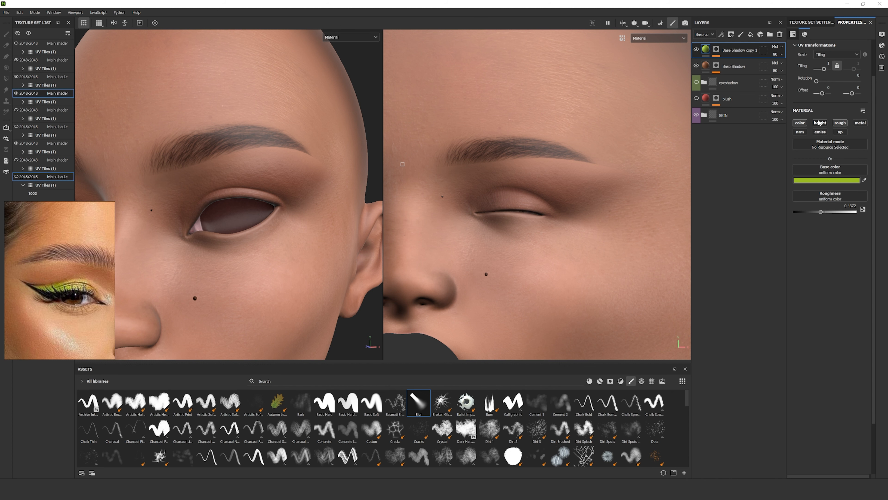
Activate the paint brush on the mask's paint effect and set the green layer to Normal blending at 100 opacity.
click(717, 50)
click(731, 63)
click(6, 34)
scroll(486, 217, up, 4)
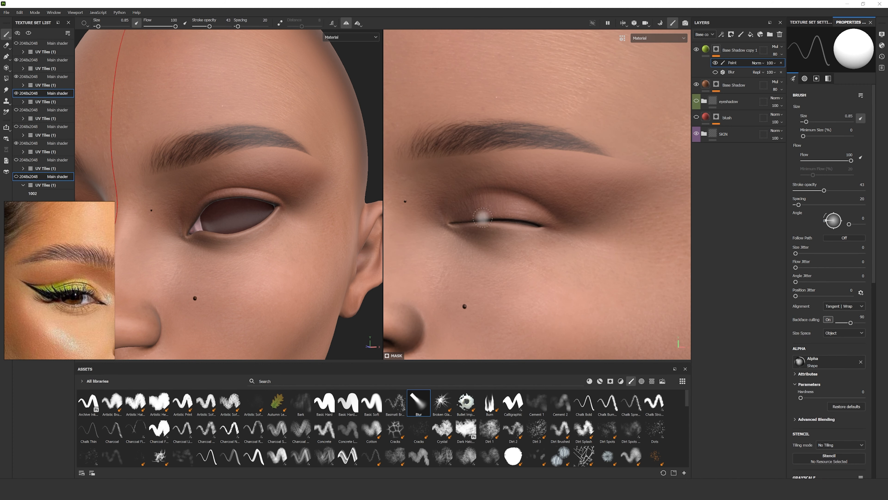
click(777, 47)
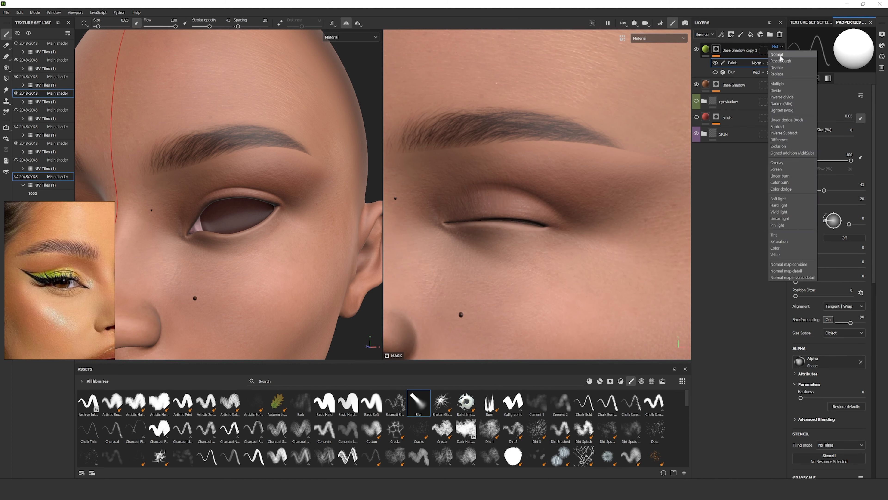
click(779, 54)
click(779, 54)
drag(787, 67, 805, 67)
Paint green eyeshadow across the closed eyelid in the mask with a brush of size 0.1.
mouse_move(507, 182)
mouse_down()
mouse_move(506, 208)
mouse_move(498, 210)
mouse_up()
key(ctrl+z)
ctrl+right_drag(507, 210, 491, 209)
mouse_move(490, 193)
mouse_down()
mouse_move(475, 200)
mouse_move(545, 214)
mouse_up()
scroll(266, 200, down, 7)
alt+drag(266, 200, 259, 200)
scroll(259, 199, up, 4)
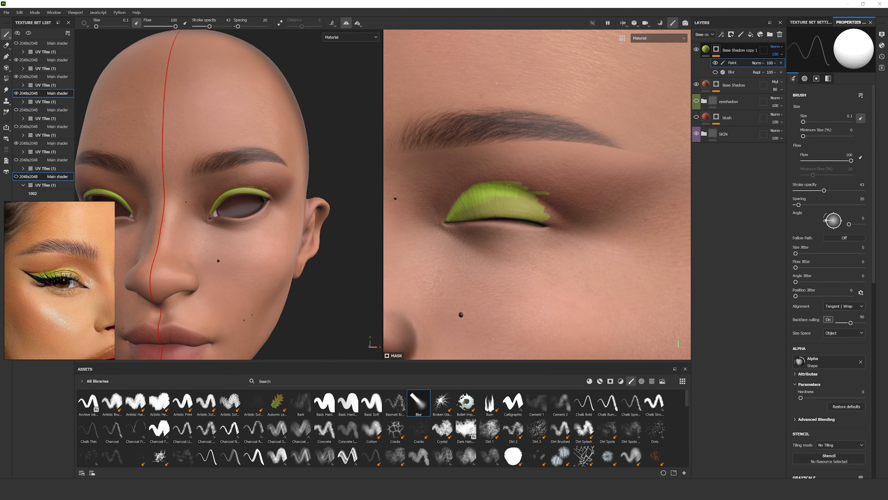
drag(524, 201, 477, 209)
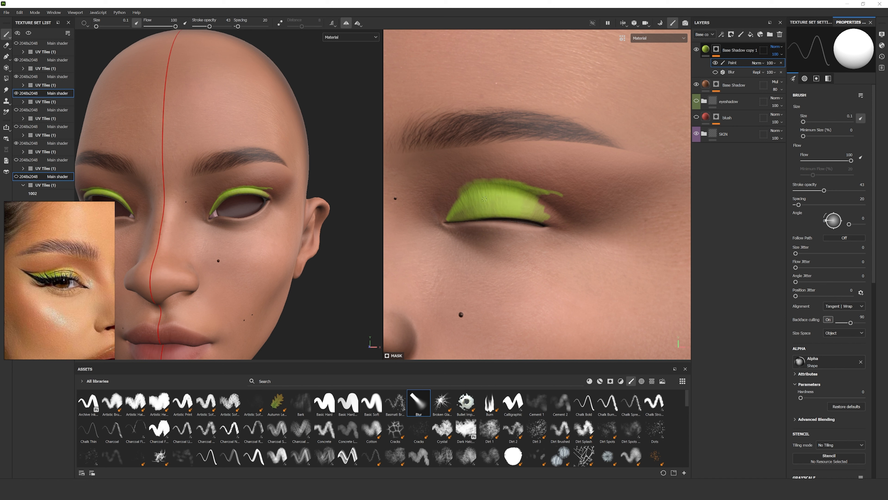
Turn on stroke smoothing with a distance of 1.9 and paint the wing outlines extending from the outer corner of the eye.
drag(302, 26, 293, 26)
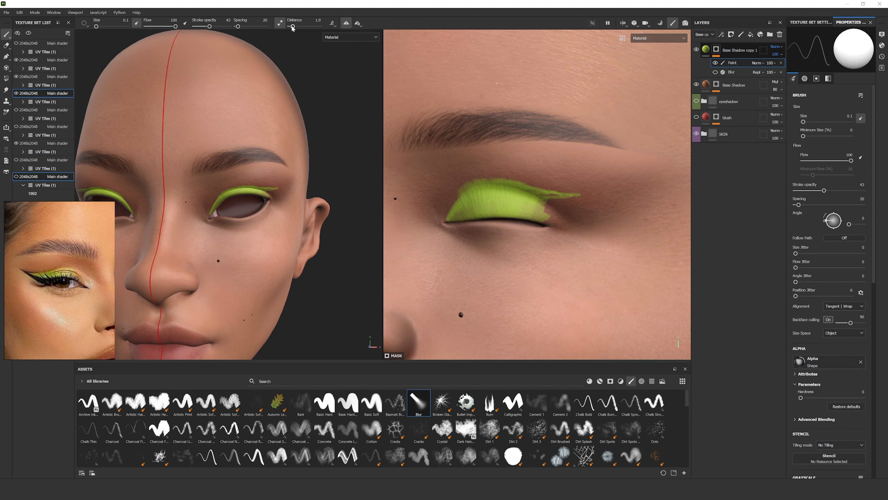
drag(546, 194, 605, 189)
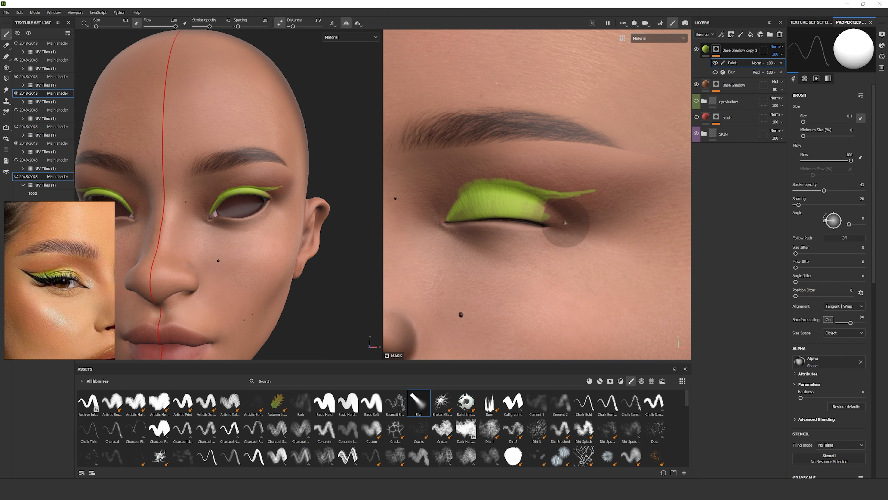
scroll(280, 242, down, 3)
alt+drag(287, 245, 238, 256)
scroll(234, 280, up, 2)
drag(542, 223, 629, 187)
drag(541, 189, 628, 199)
Trim the upper edge of the green wing using black mask paint with a brush of size 0.52.
key(x)
ctrl+right_drag(543, 183, 553, 183)
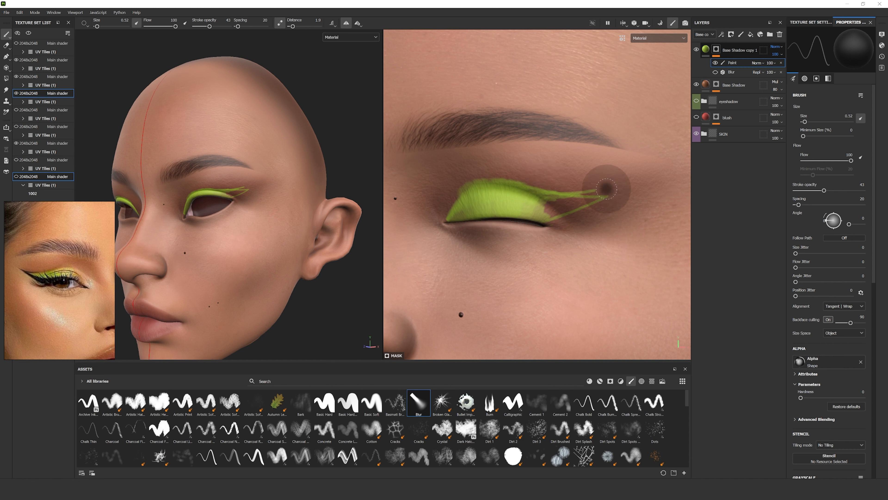
drag(611, 189, 566, 185)
drag(597, 187, 527, 182)
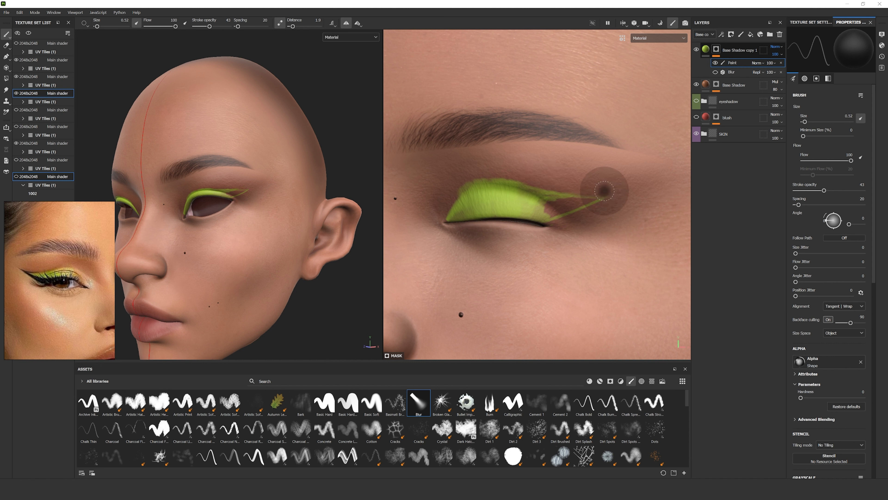
Fill the wing and outer eyelid with green using white mask paint, raising the stroke opacity to 75.
key(x)
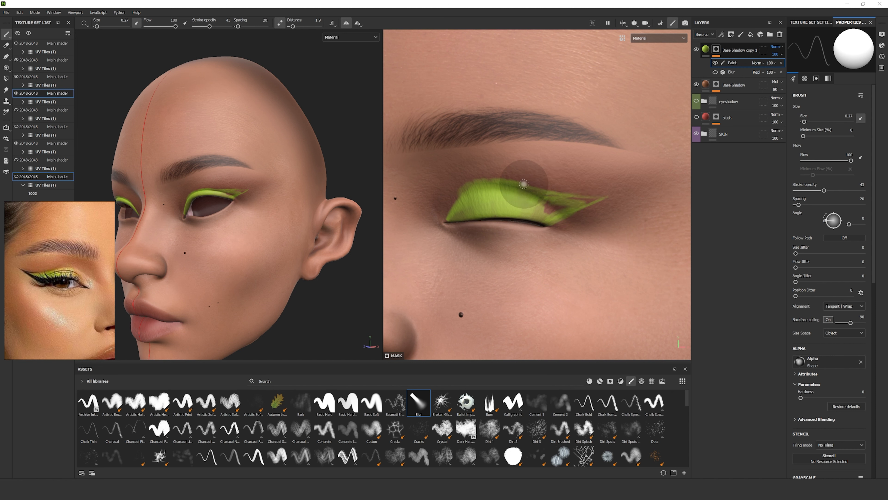
right_click(628, 287)
drag(604, 307, 607, 308)
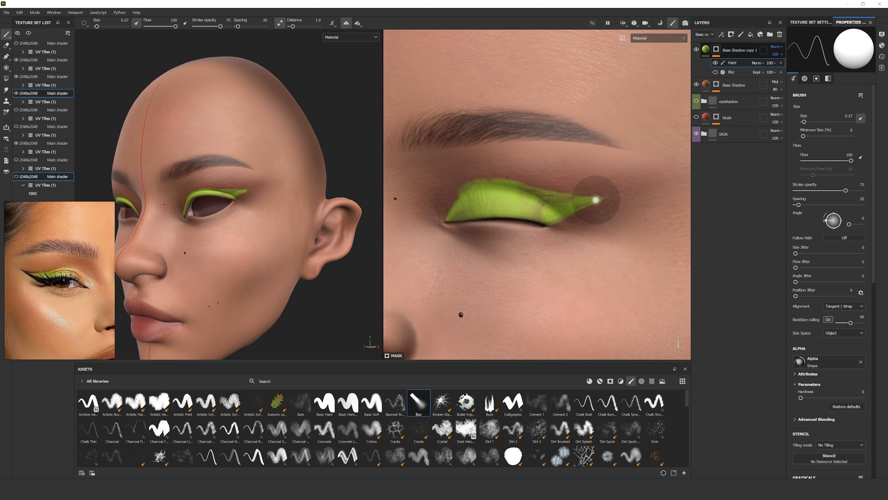
mouse_move(522, 182)
mouse_down()
mouse_move(606, 198)
mouse_move(557, 214)
mouse_move(589, 202)
mouse_move(558, 204)
mouse_up()
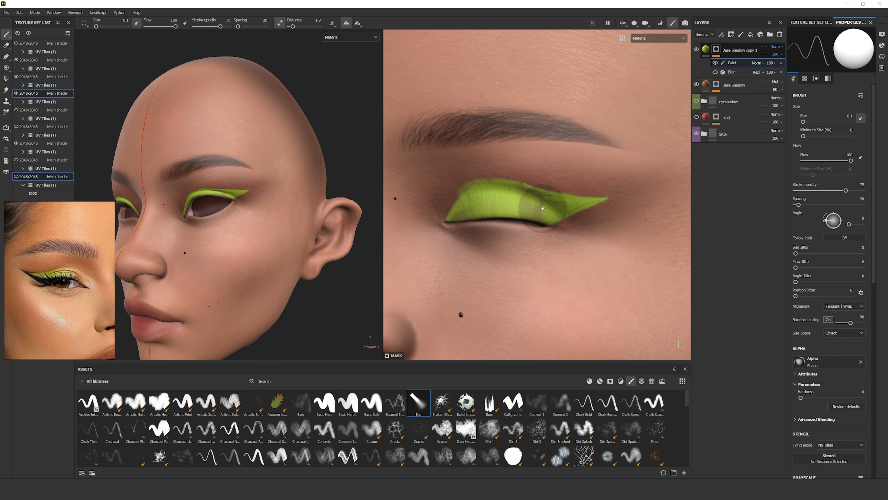
alt+right_drag(325, 210, 276, 214)
alt+drag(276, 214, 318, 214)
alt+right_drag(319, 215, 664, 232)
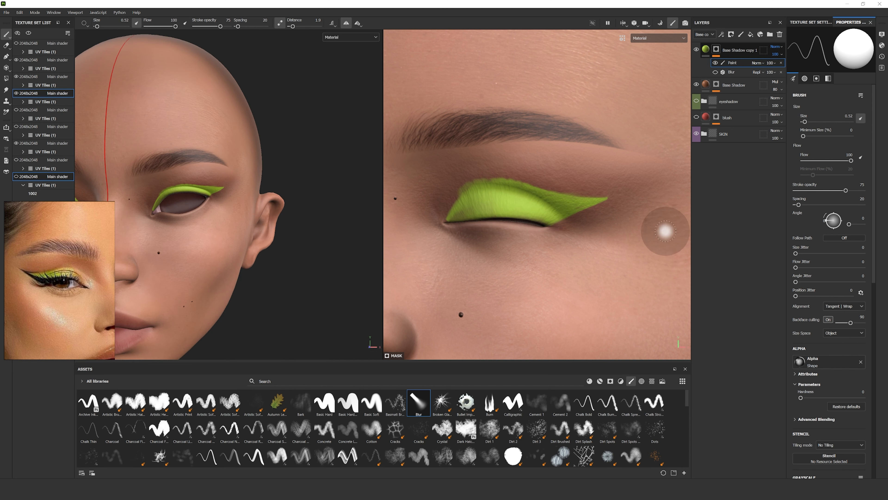
Clean up the upper edge of the green wing with black mask paint, using brush size 0.24 and stroke opacity 100.
key(x)
right_click(584, 172)
mouse_move(592, 219)
mouse_down()
mouse_move(534, 187)
mouse_move(464, 192)
mouse_move(473, 210)
mouse_up()
right_click(473, 210)
drag(551, 341, 581, 341)
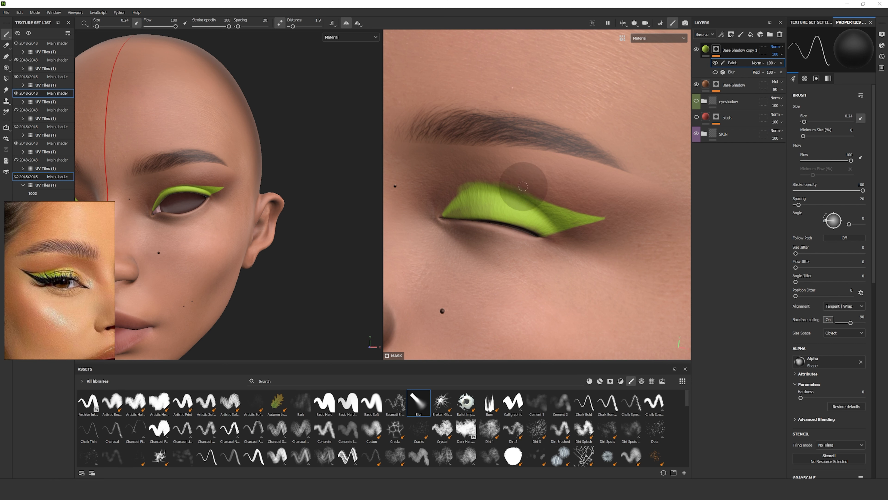
mouse_move(523, 187)
mouse_down()
mouse_move(418, 190)
mouse_move(440, 201)
mouse_move(470, 181)
mouse_move(576, 202)
mouse_up()
alt+right_drag(205, 192, 319, 154)
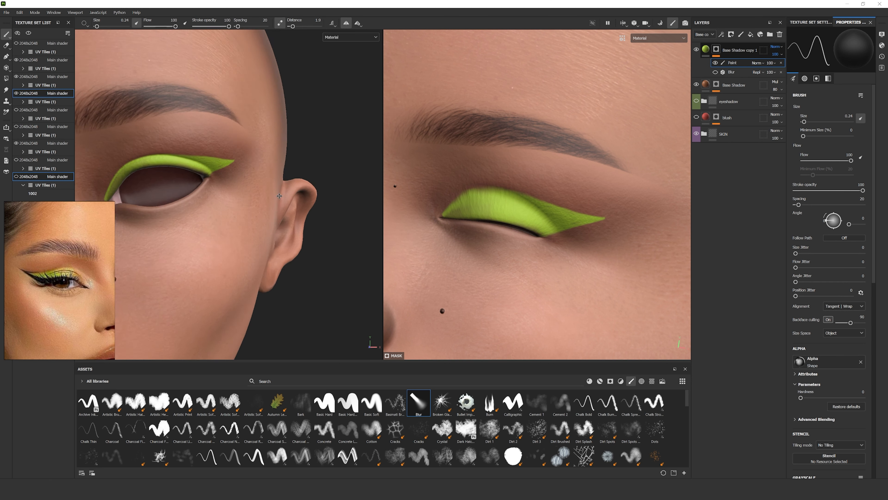
alt+middle_drag(319, 154, 416, 182)
alt+right_drag(350, 175, 350, 151)
alt+drag(350, 151, 299, 158)
alt+right_drag(299, 157, 336, 159)
alt+drag(336, 158, 314, 155)
alt+right_drag(314, 156, 310, 167)
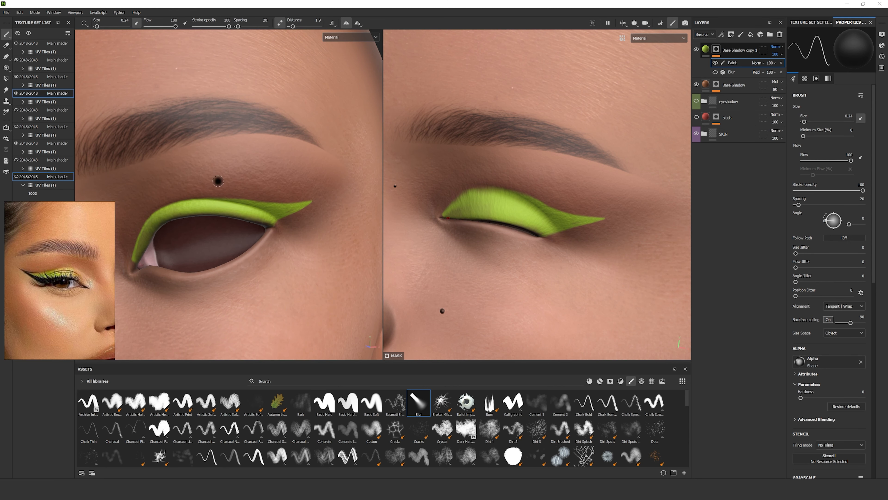
drag(313, 199, 225, 192)
key(ctrl+z)
Extend the wing's tip farther outward toward the temple with white mask paint.
alt+right_drag(306, 232, 304, 206)
key(x)
alt+drag(344, 150, 315, 152)
alt+right_drag(315, 152, 313, 164)
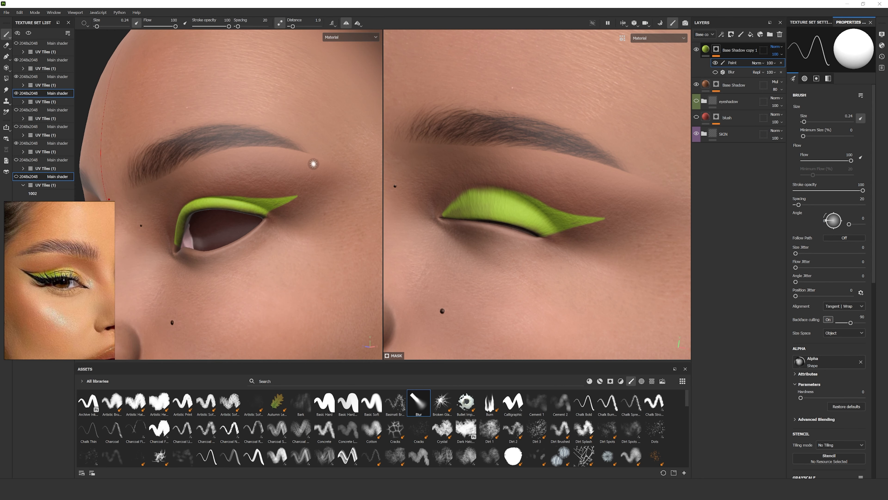
mouse_move(278, 206)
mouse_down()
mouse_move(314, 199)
mouse_move(314, 191)
mouse_up()
Extend the green into the inner corner of the eye with a stroke of white mask paint.
key(x)
alt+right_drag(341, 174, 331, 126)
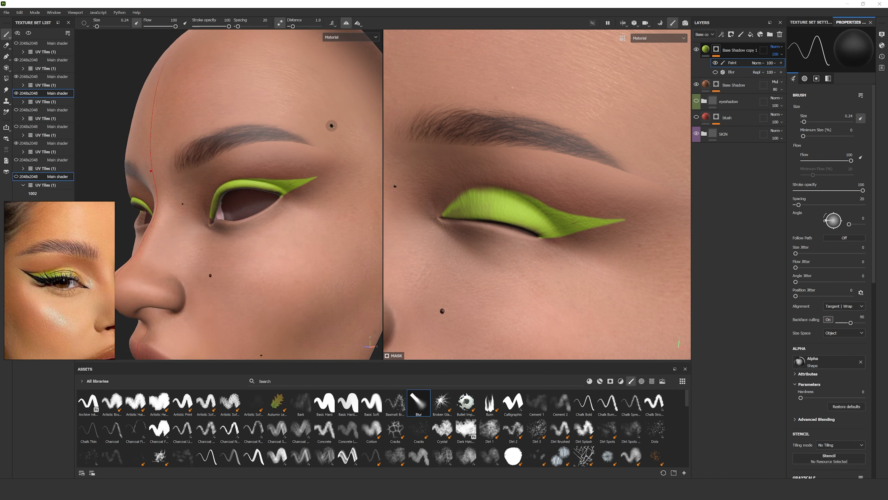
alt+drag(331, 126, 353, 131)
alt+drag(311, 159, 295, 161)
alt+right_drag(296, 161, 293, 179)
alt+drag(308, 176, 243, 185)
alt+right_drag(243, 158, 242, 177)
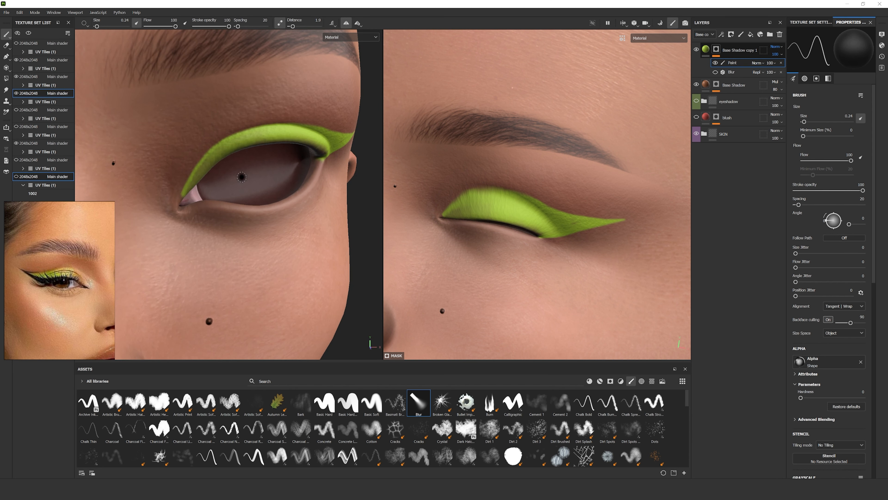
key(ctrl+z)
key(x)
drag(205, 162, 183, 191)
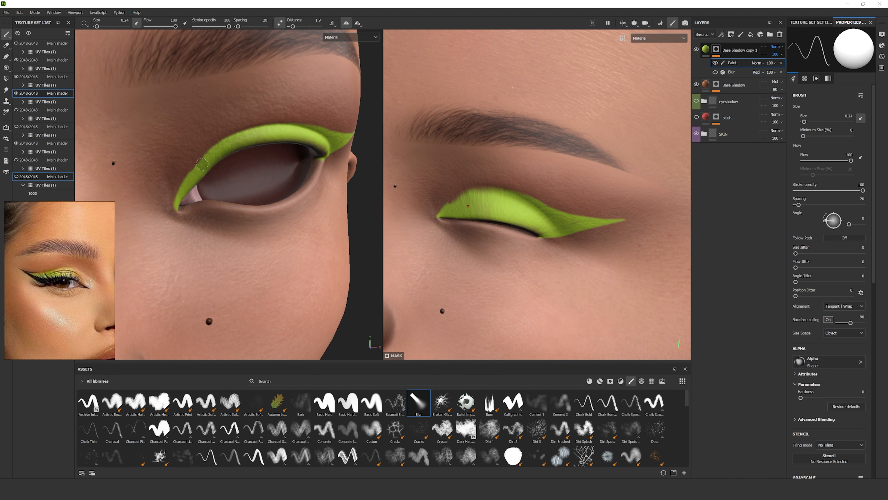
Move the Blur filter above the Paint effect in the green layer's mask, enable it and set its intensity to 1.07.
alt+right_drag(260, 132, 251, 94)
alt+drag(251, 140, 276, 142)
alt+middle_drag(266, 147, 242, 140)
mouse_move(237, 127)
alt+right_down()
mouse_move(230, 157)
mouse_move(175, 92)
alt+right_up()
drag(732, 73, 731, 60)
alt+drag(279, 157, 263, 161)
alt+right_drag(262, 151, 264, 178)
click(715, 63)
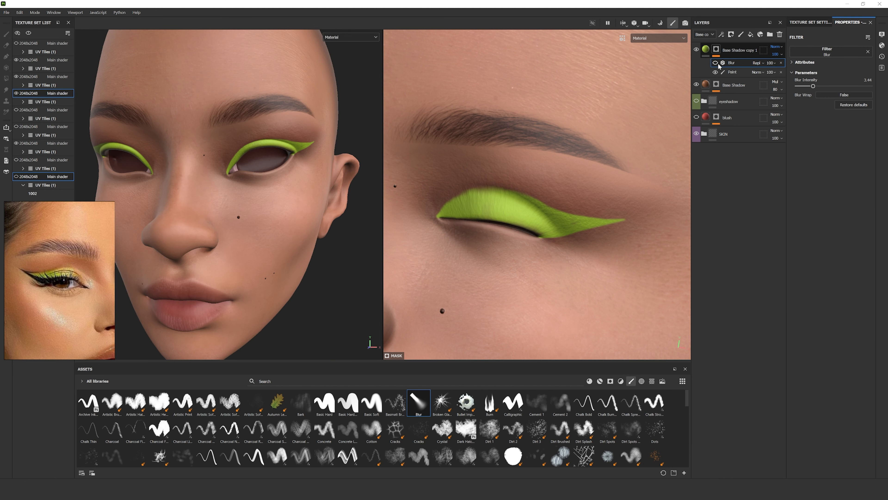
drag(813, 86, 802, 86)
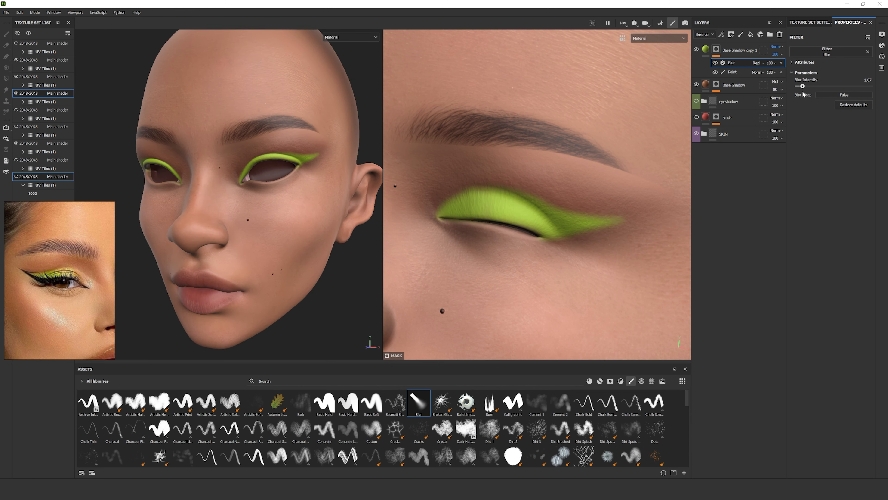
Compare the green eyeshadow with the Blur filter on and off from several angles of the face.
alt+right_drag(262, 206, 258, 165)
alt+drag(279, 161, 303, 175)
alt+right_drag(301, 178, 287, 212)
click(715, 63)
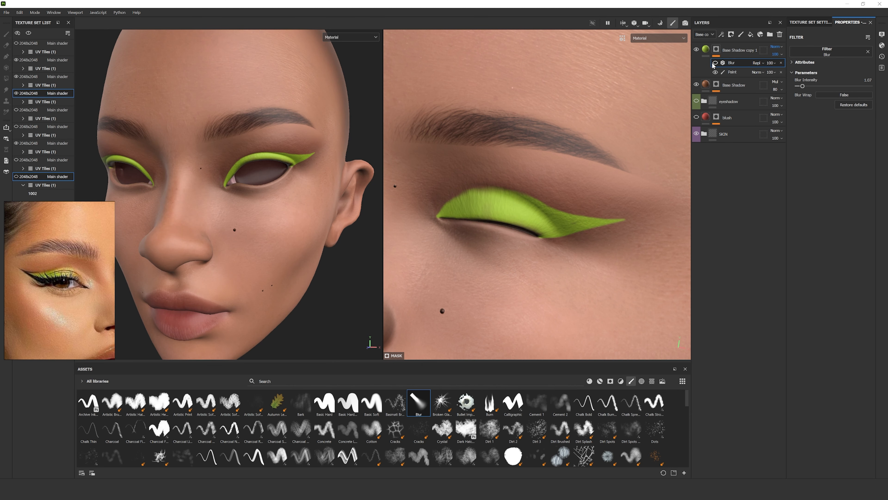
click(716, 63)
alt+right_drag(223, 228, 225, 185)
alt+drag(226, 185, 278, 158)
alt+right_drag(278, 157, 281, 185)
alt+drag(282, 185, 231, 211)
mouse_move(231, 210)
alt+right_down()
mouse_move(228, 175)
mouse_move(245, 211)
alt+right_up()
mouse_move(244, 210)
alt+mouse_down()
mouse_move(220, 211)
mouse_move(239, 223)
mouse_move(215, 207)
alt+mouse_up()
Select the mask's Paint effect and turn off the Blur filter so painting shows crisp edges.
click(735, 72)
alt+right_drag(500, 205, 504, 199)
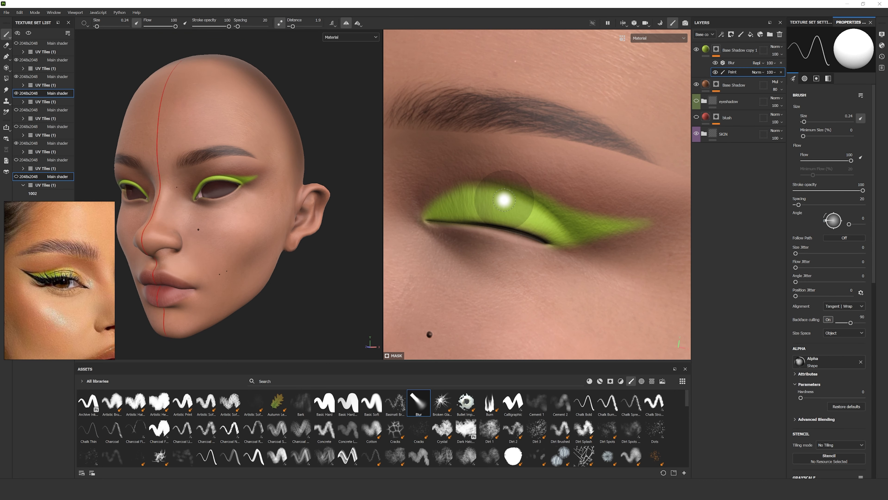
alt+right_drag(204, 180, 210, 208)
alt+drag(210, 208, 229, 210)
click(716, 63)
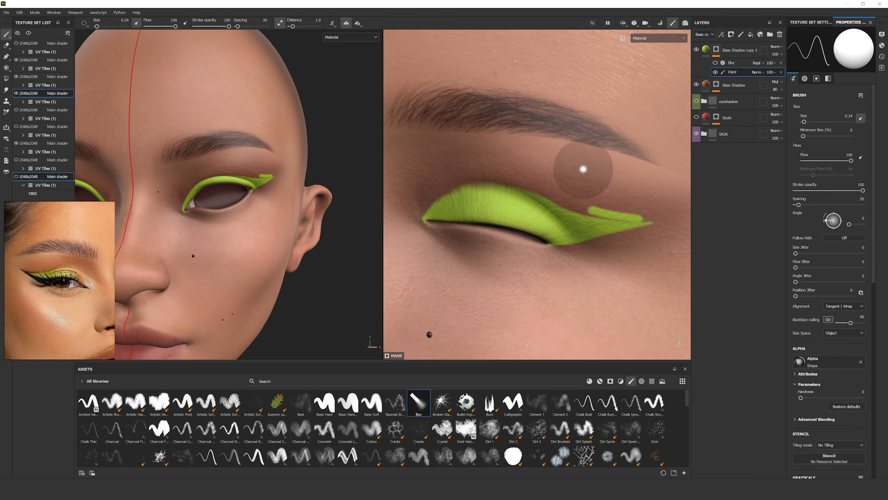
click(716, 63)
click(716, 63)
Paint a thin green line above the eyelid, from the inner corner out past the wing, with brush size 0.1.
ctrl+right_drag(647, 220, 635, 221)
drag(649, 220, 455, 183)
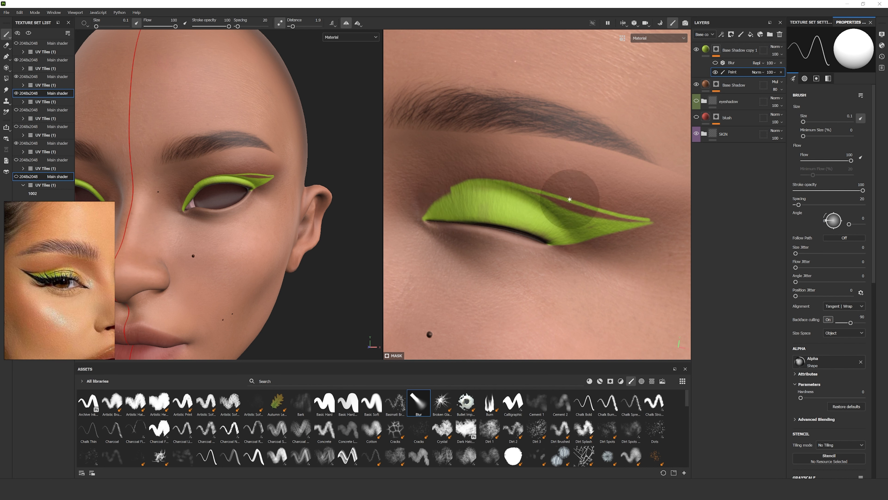
key(ctrl+z)
mouse_move(425, 219)
mouse_down()
mouse_move(465, 171)
mouse_move(691, 208)
mouse_up()
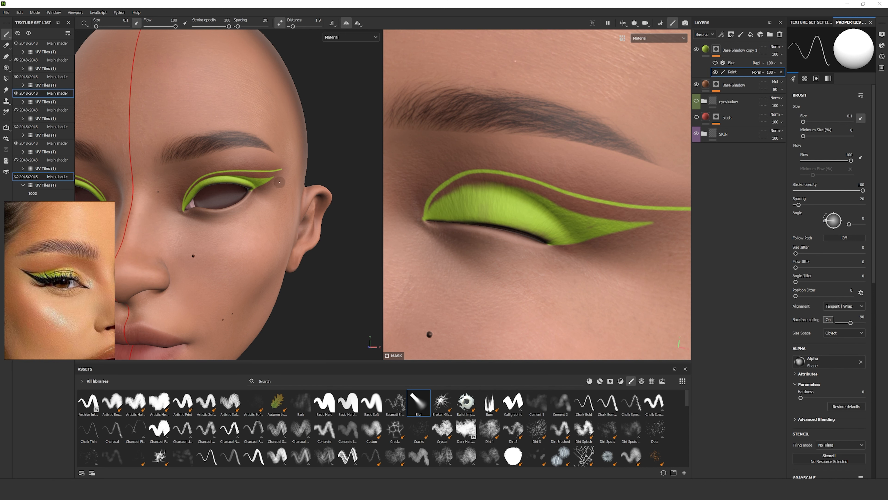
Taper the outer end of the thin green crease line to a point with black mask paint.
alt+middle_drag(272, 194, 269, 175)
alt+right_drag(269, 175, 257, 157)
alt+drag(257, 158, 216, 159)
alt+middle_drag(664, 210, 511, 198)
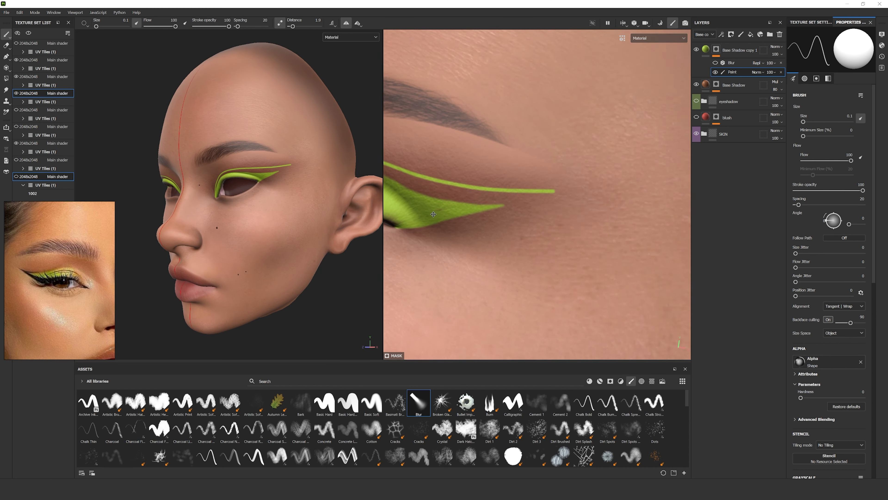
alt+right_drag(512, 198, 546, 202)
alt+middle_drag(280, 171, 231, 192)
alt+right_drag(231, 192, 248, 195)
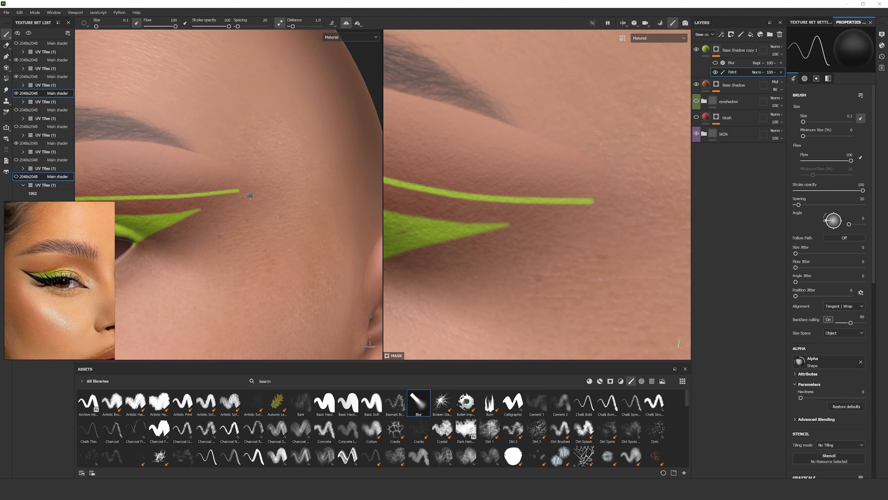
alt+drag(248, 194, 253, 193)
alt+right_drag(207, 201, 157, 185)
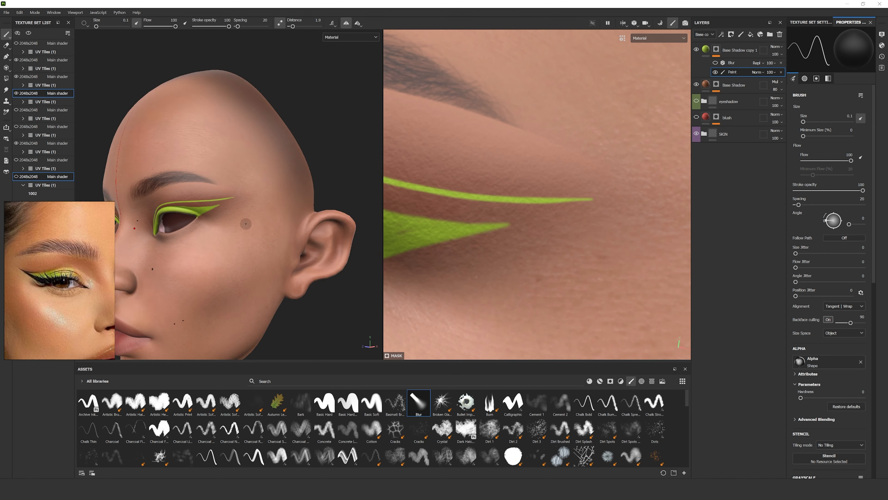
Set the brush spacing to 38, turn off stroke smoothing and touch up the crease line near the inner corner.
alt+drag(168, 185, 245, 178)
alt+right_drag(245, 178, 331, 159)
key(x)
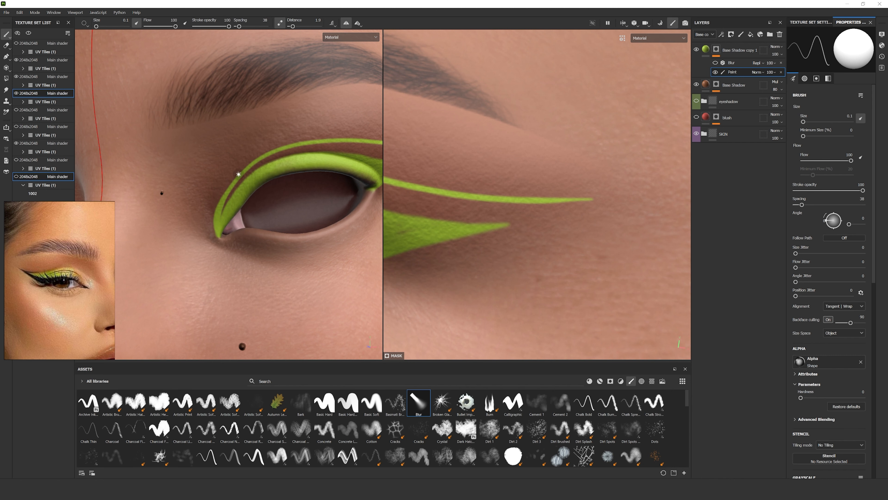
key(x)
alt+right_drag(319, 140, 308, 145)
alt+middle_drag(458, 236, 664, 259)
alt+right_drag(497, 206, 525, 187)
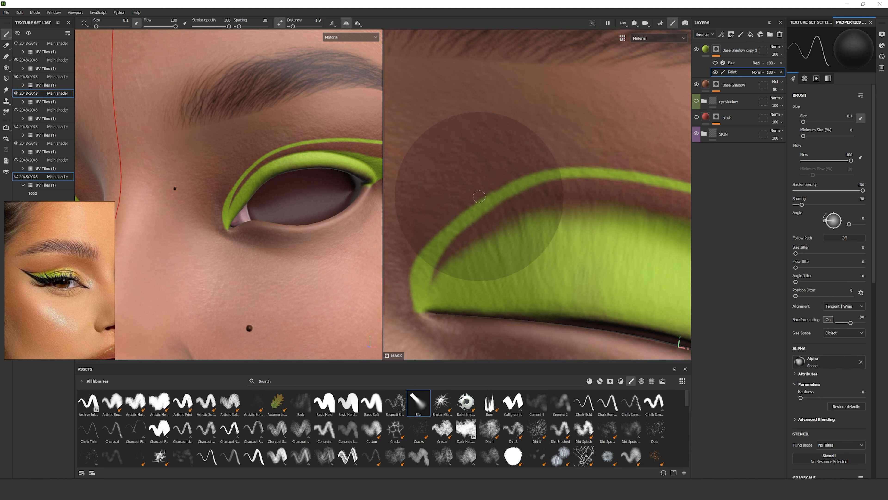
key(x)
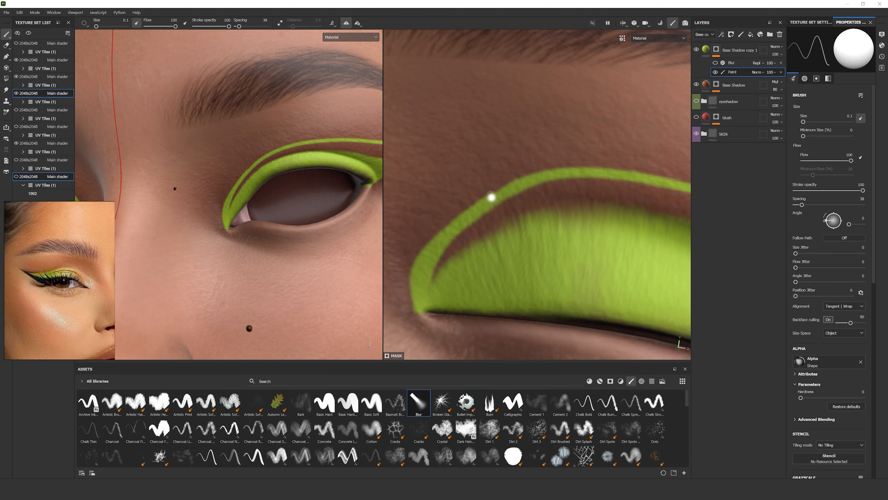
Refine the wing's pointed tip and edges with white and black mask paint using the 0.1 brush.
alt+right_drag(317, 207, 259, 227)
alt+right_drag(570, 257, 549, 270)
alt+drag(550, 270, 504, 266)
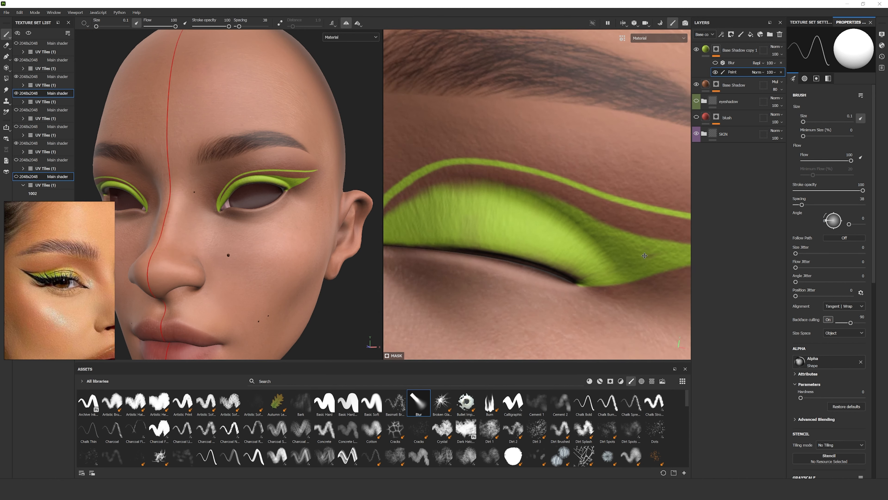
alt+middle_drag(661, 261, 507, 231)
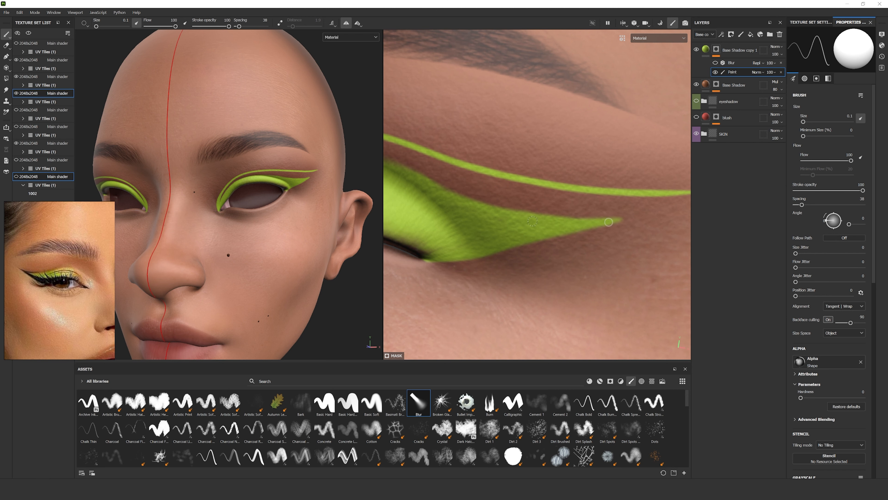
alt+right_drag(316, 207, 279, 220)
alt+middle_drag(470, 258, 528, 206)
alt+right_drag(451, 224, 478, 219)
key(x)
alt+right_drag(593, 199, 531, 240)
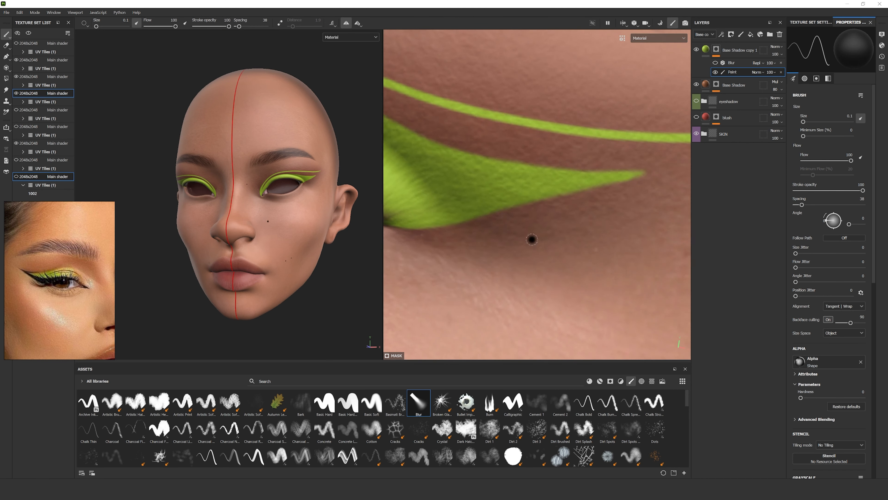
alt+drag(519, 234, 607, 158)
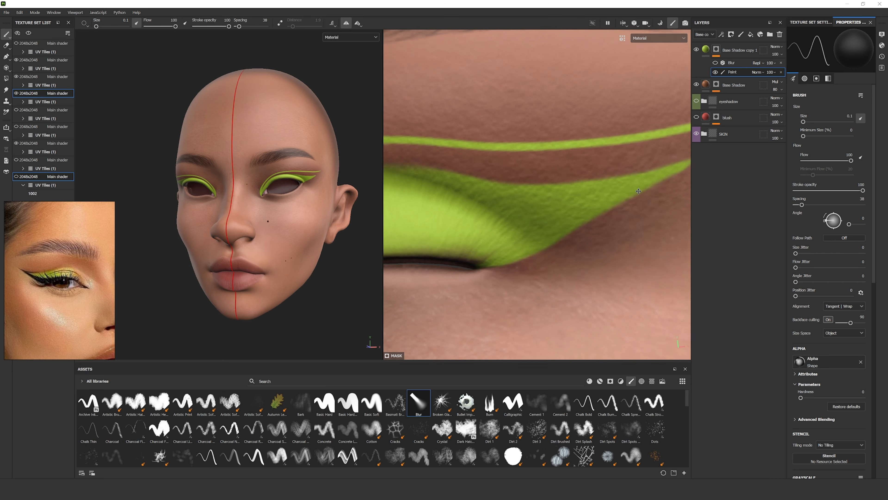
alt+middle_drag(607, 158, 589, 135)
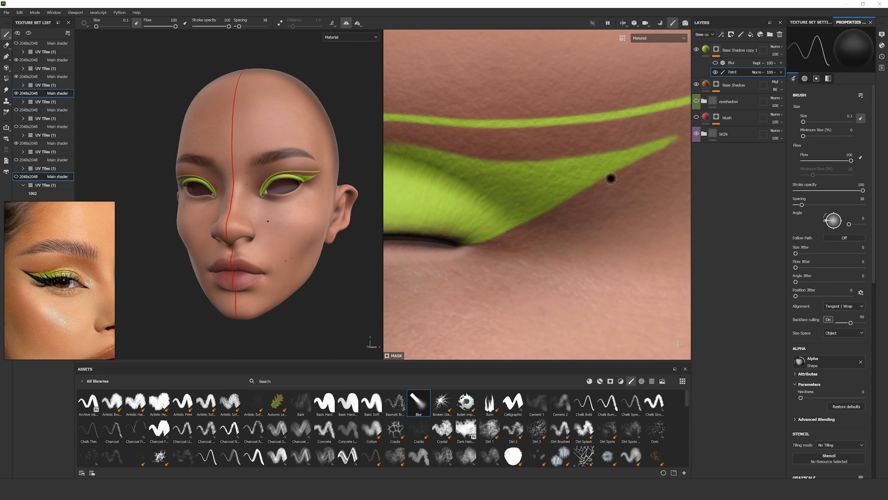
Clear the gap between the crease line and the eyelid colour down to the inner corner with black mask paint.
alt+right_drag(292, 158, 271, 206)
alt+drag(271, 207, 301, 210)
scroll(291, 183, up, 8)
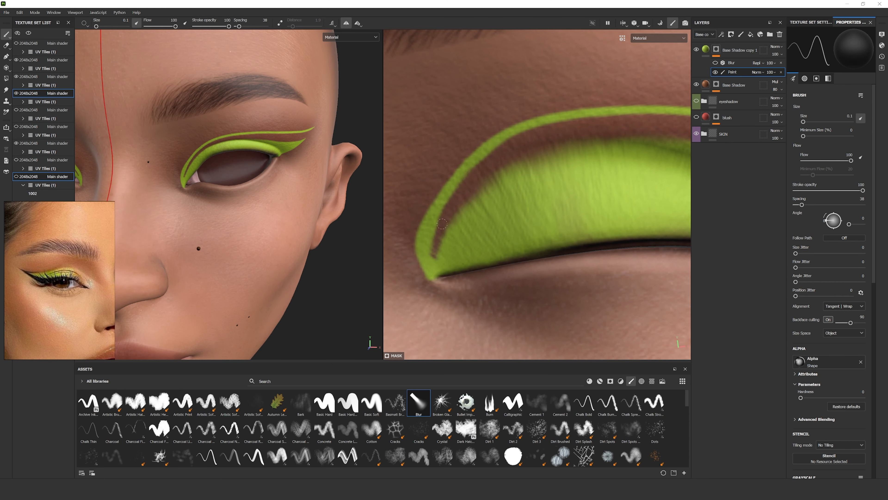
scroll(224, 105, down, 5)
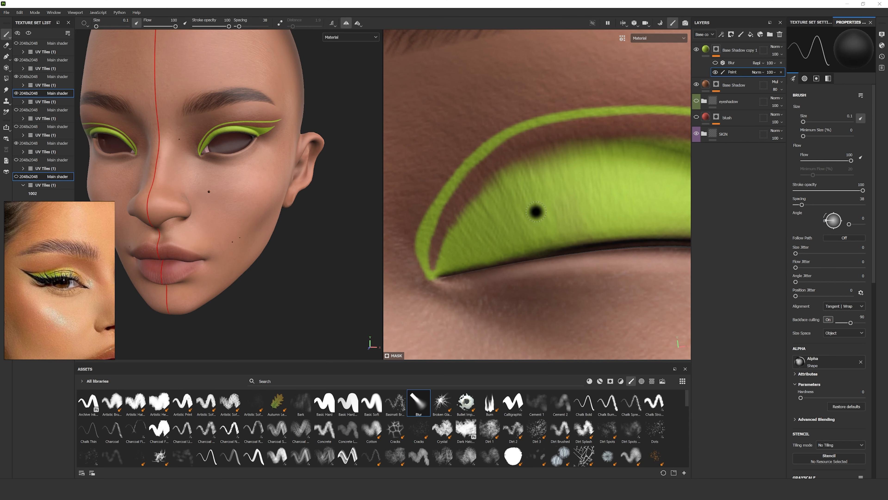
scroll(535, 210, up, 1)
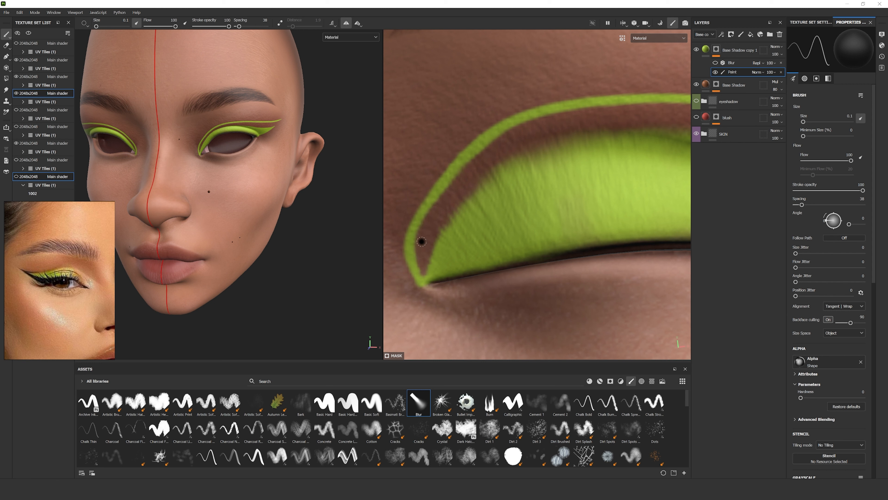
Even out the inner curve of the crease line, alternating white and black mask paint.
alt+drag(315, 238, 349, 236)
scroll(350, 224, down, 3)
key(x)
drag(410, 234, 428, 193)
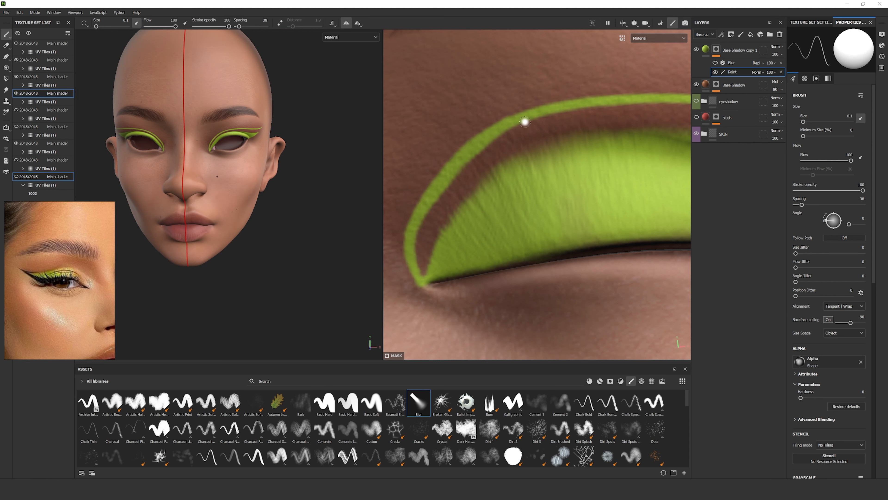
key(x)
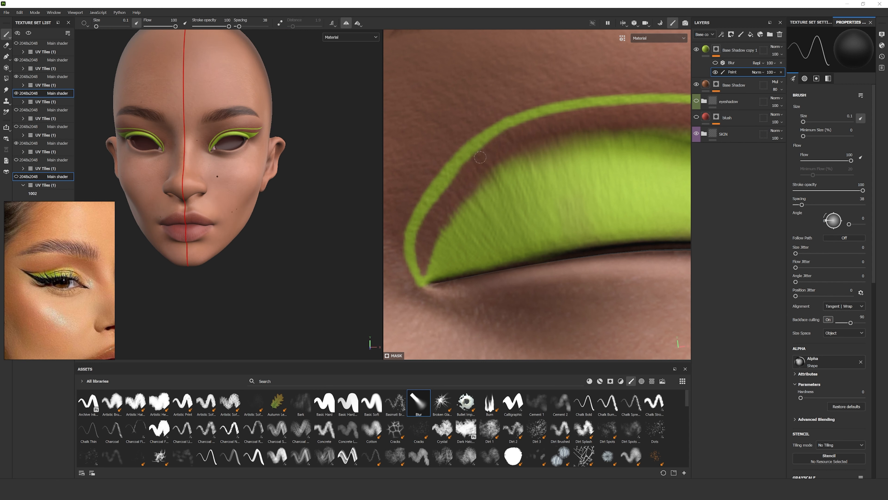
scroll(255, 117, up, 2)
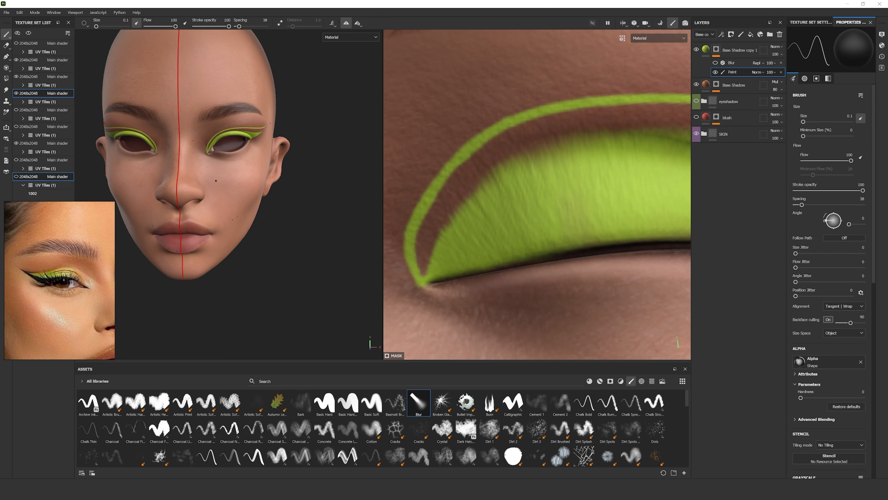
Inspect the finished liner shape on the whole face and the green layer's fill settings.
scroll(255, 140, down, 4)
alt+drag(276, 150, 252, 148)
shift+right_drag(252, 148, 235, 148)
alt+drag(235, 148, 266, 148)
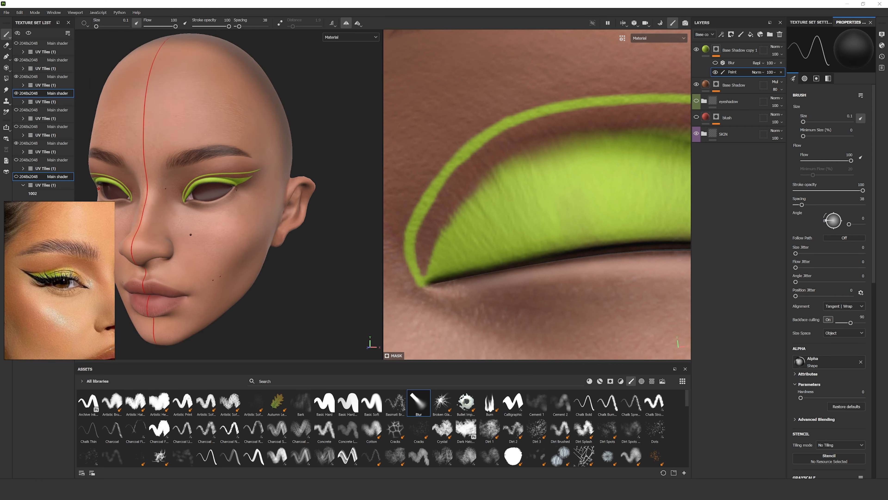
scroll(245, 158, up, 3)
click(734, 49)
click(827, 180)
click(828, 251)
drag(827, 250, 813, 273)
scroll(244, 226, down, 2)
scroll(244, 227, up, 2)
click(844, 232)
Rename the green layer to Green Liner and turn its mask's Blur filter back on.
click(716, 50)
right_click(746, 53)
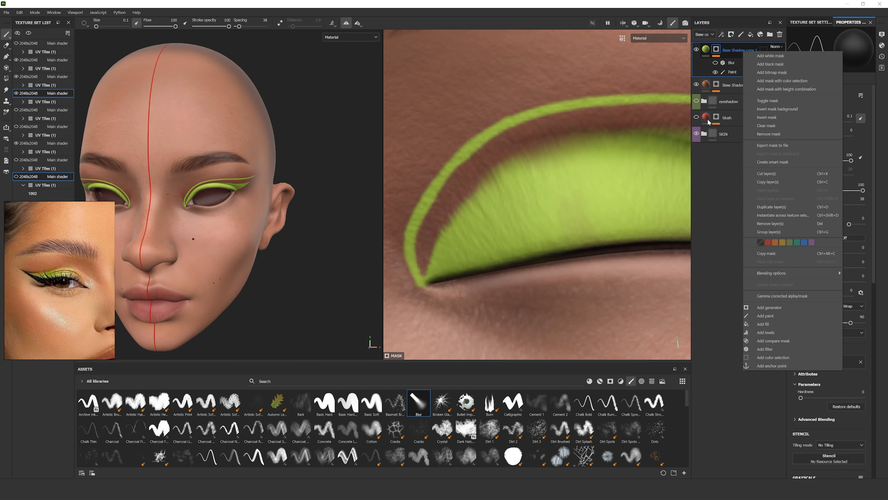
click(734, 52)
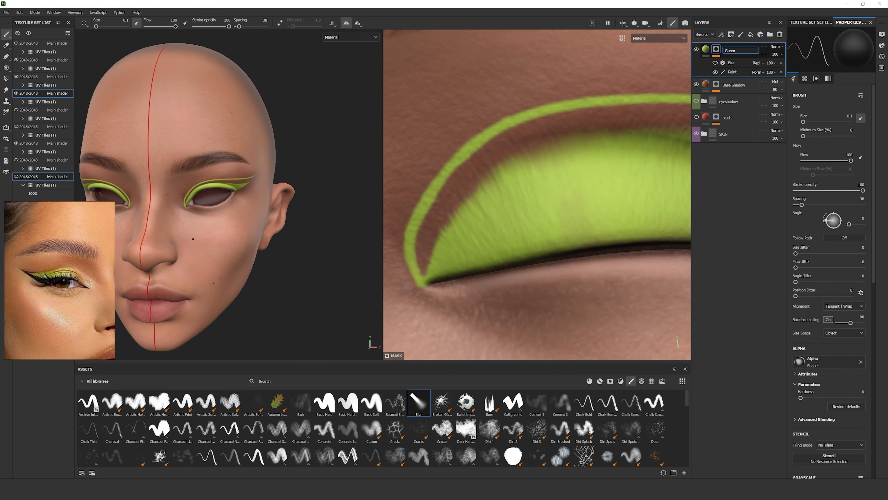
click(731, 62)
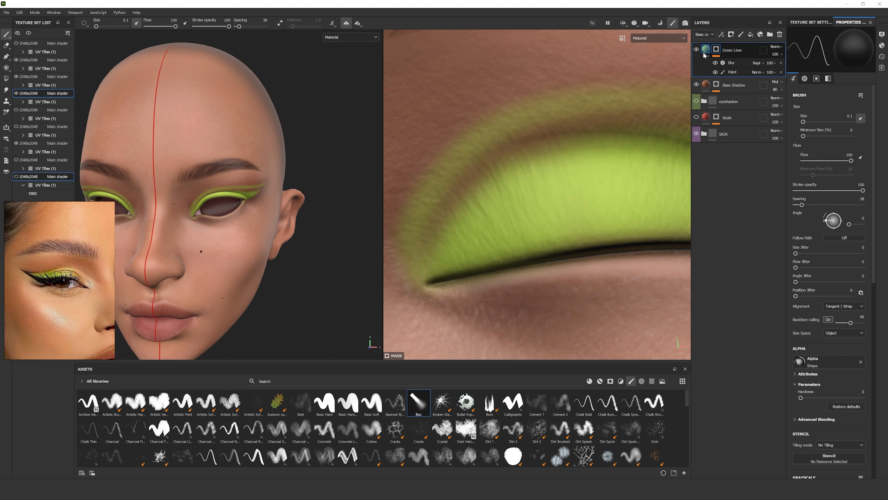
Reduce the green layer's mask Blur intensity to 0.31 and rename the layer Green Shadow.
drag(819, 86, 800, 87)
key(f)
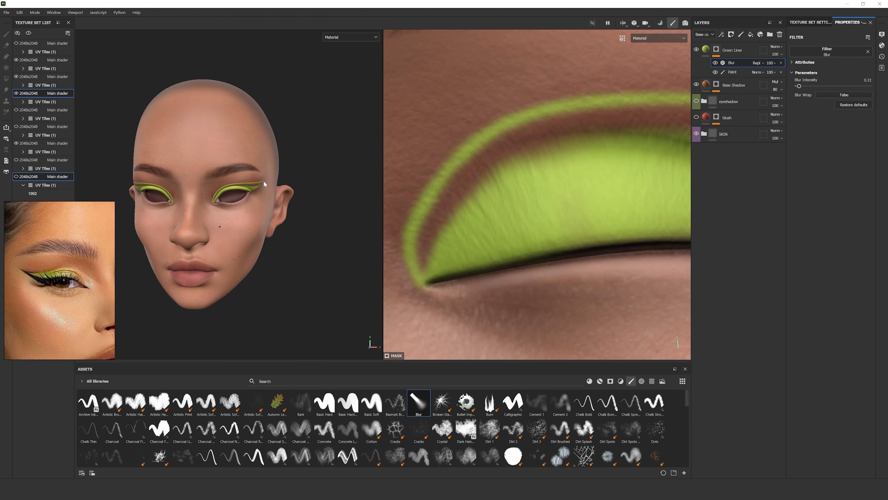
double_click(739, 51)
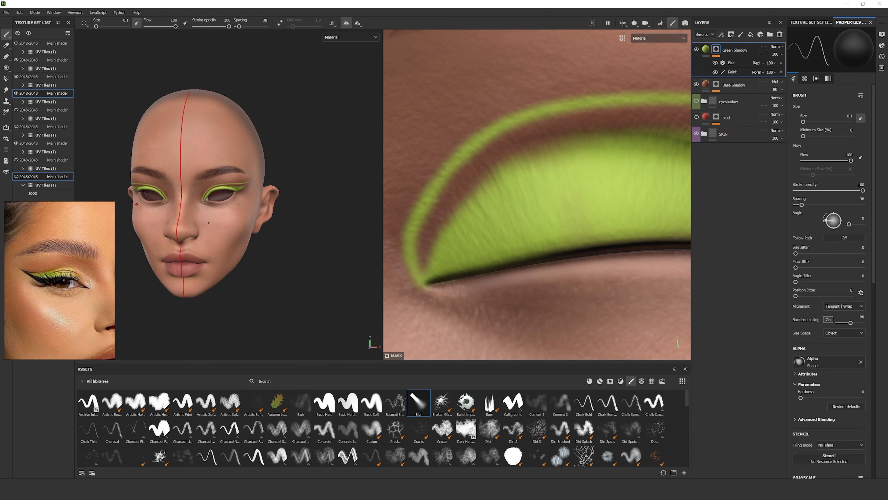
click(728, 53)
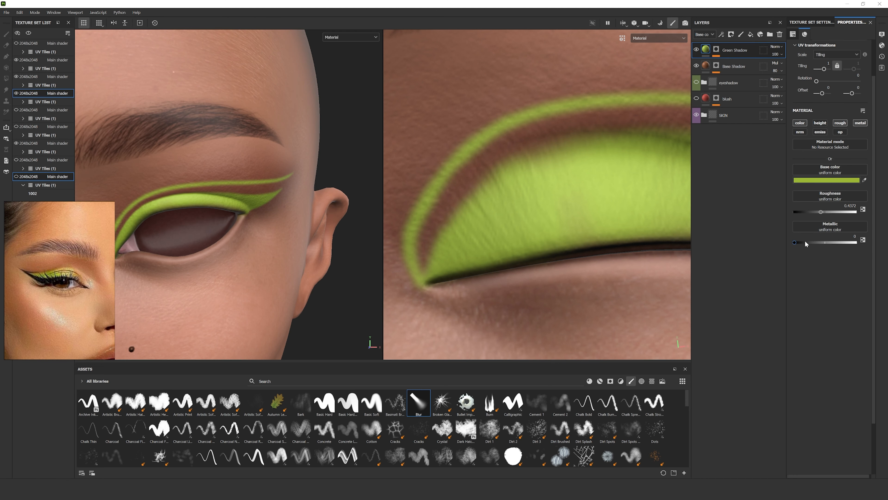
Search the procedural textures for noise and assign Dirt 3 to the Green Shadow fill's metallic channel.
click(839, 228)
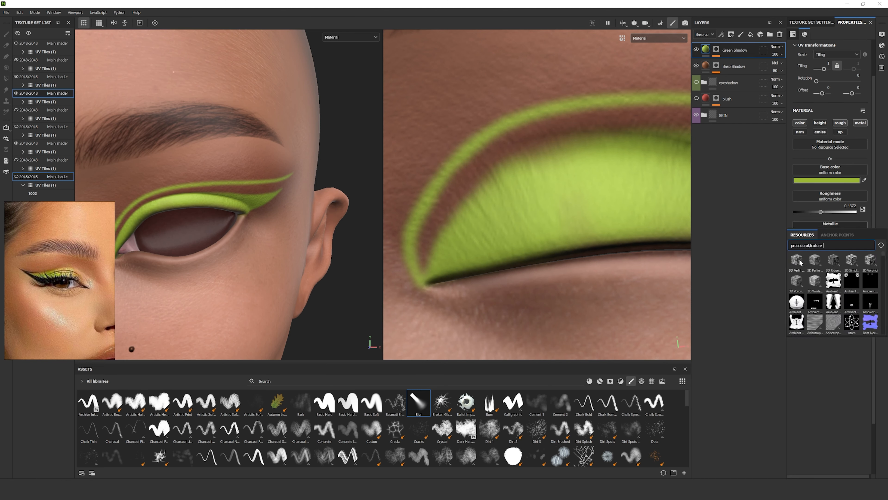
text(noise)
mouse_move(812, 302)
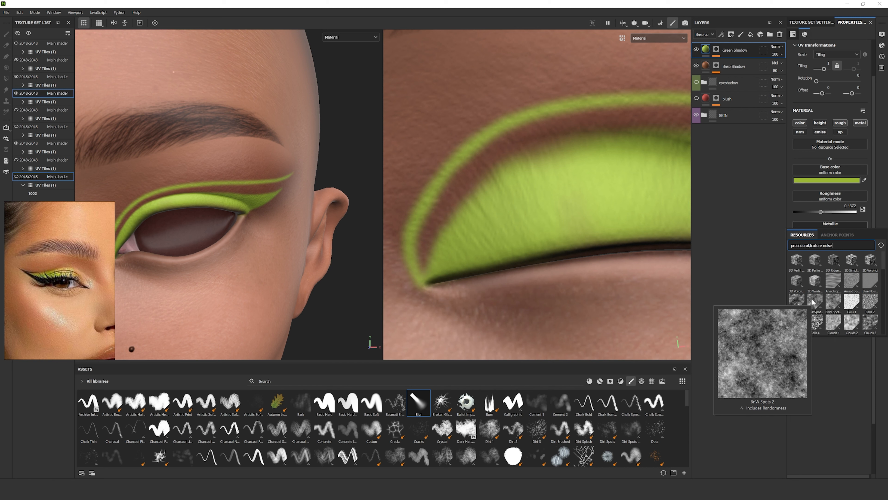
scroll(839, 294, down, 3)
mouse_move(870, 258)
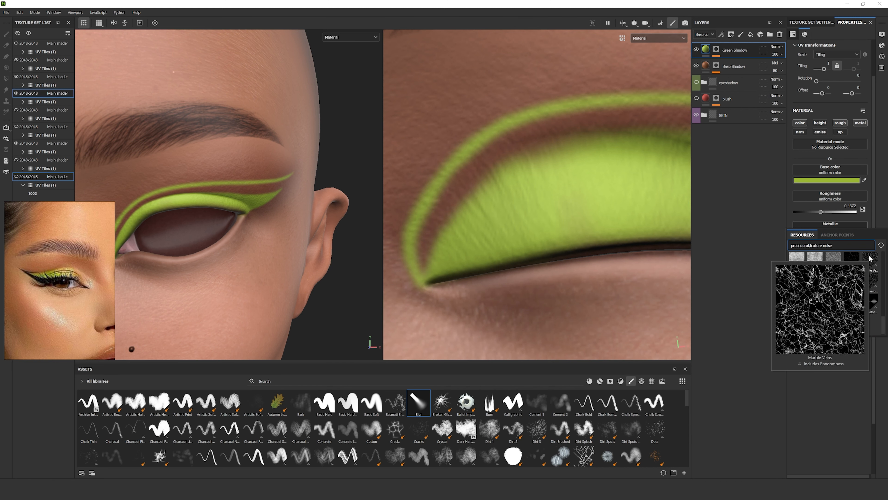
scroll(826, 301, up, 3)
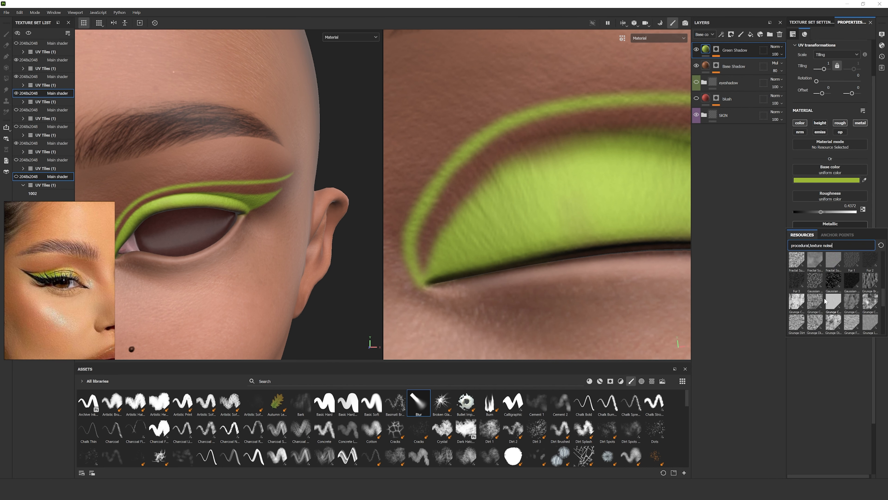
scroll(818, 294, up, 3)
mouse_move(800, 283)
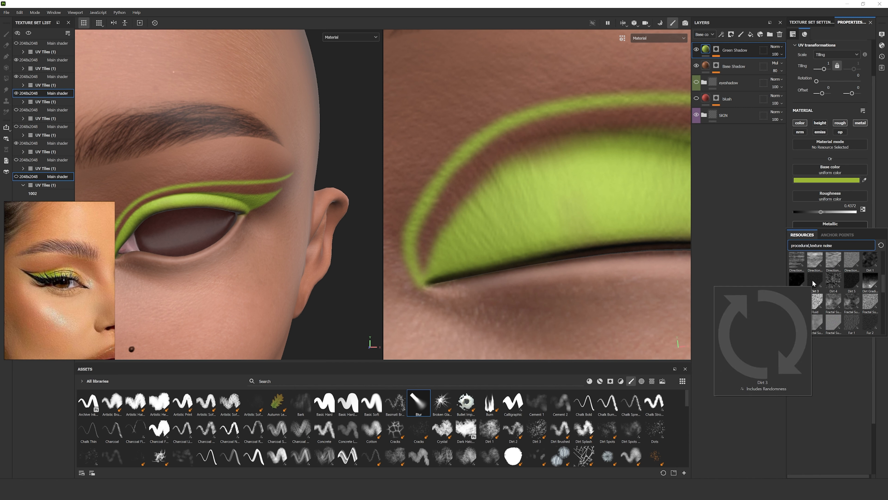
drag(815, 280, 830, 225)
click(796, 240)
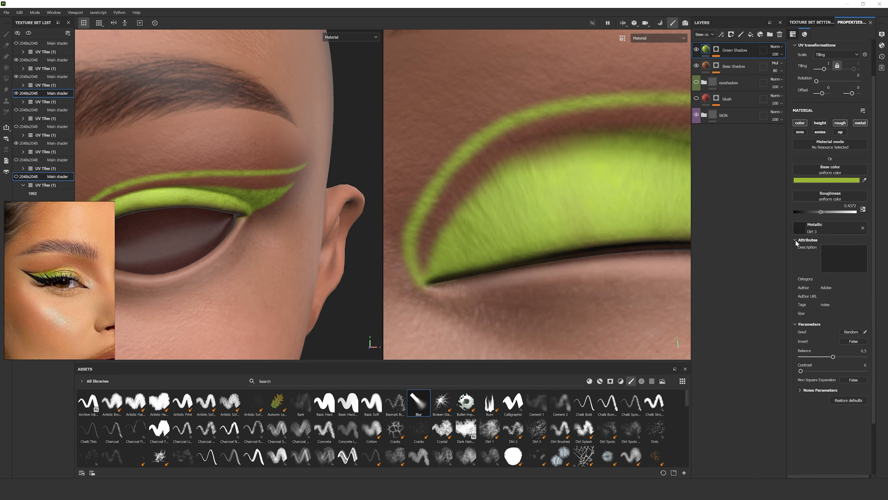
click(795, 240)
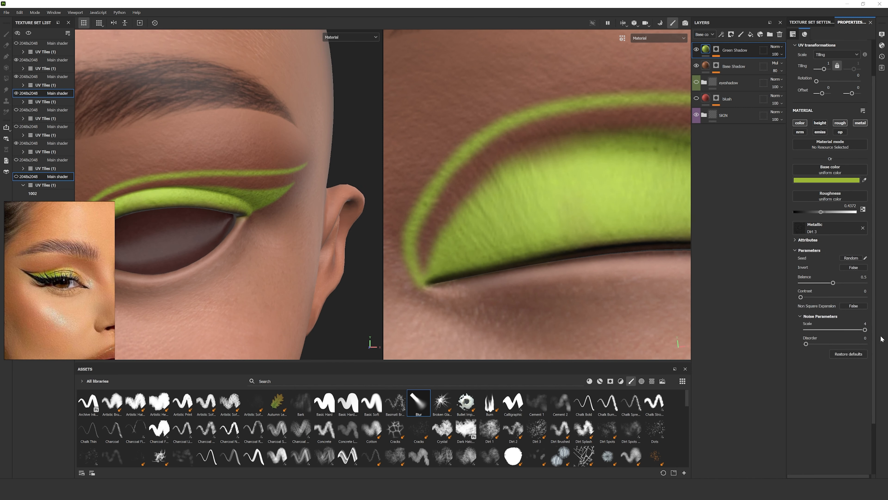
Lower the fill's roughness to 0.0164 and test the Dirt 3 texture inverted and at noise scales 2 and 4.
drag(800, 351, 798, 351)
drag(821, 212, 795, 249)
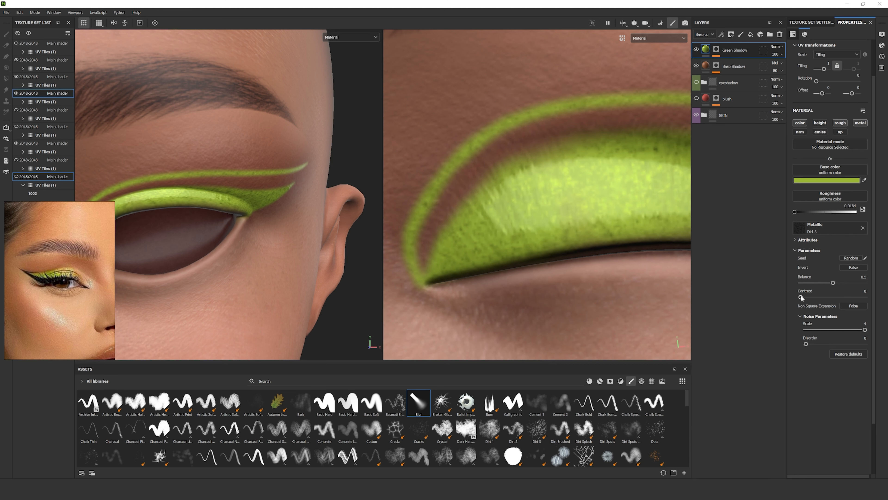
click(860, 269)
drag(865, 330, 825, 329)
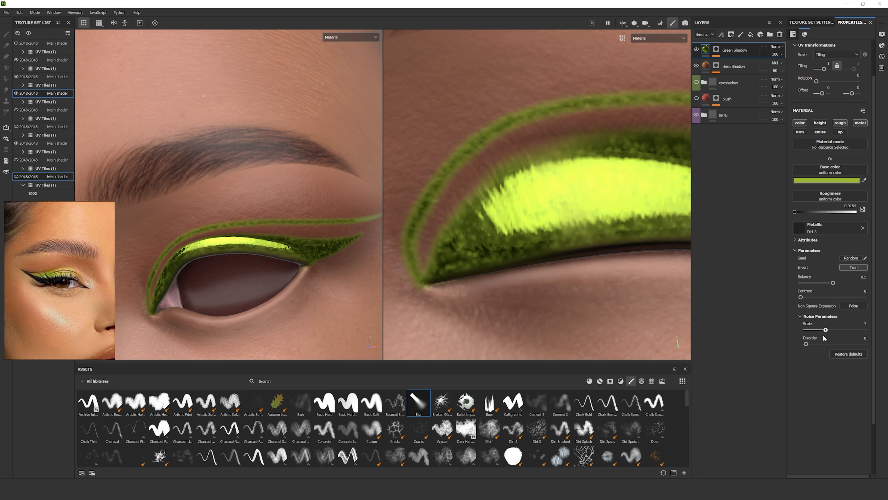
click(856, 267)
scroll(267, 268, down, 3)
alt+drag(266, 268, 325, 269)
scroll(297, 269, down, 3)
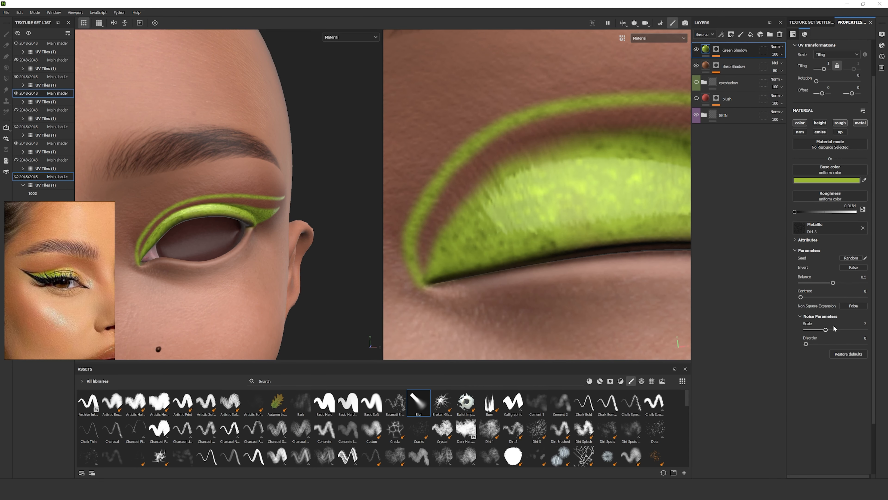
drag(826, 329, 866, 337)
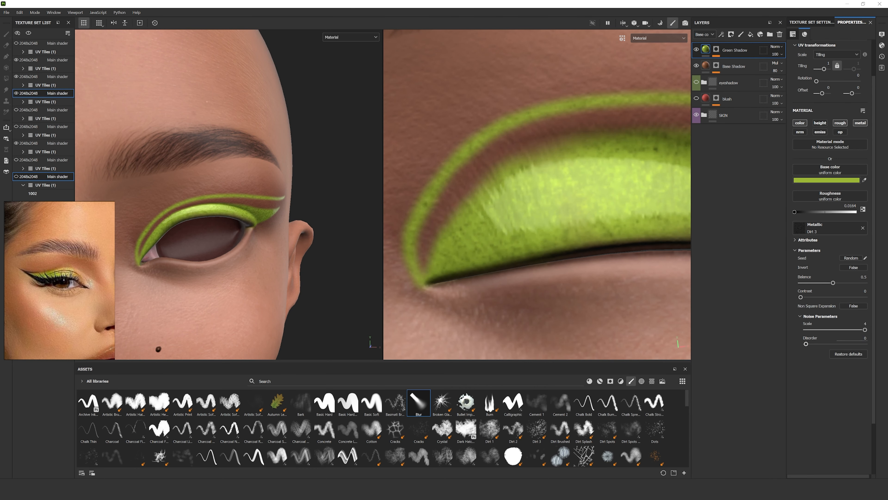
Try a 3D procedural noise as the Green Shadow fill's metallic texture.
click(828, 226)
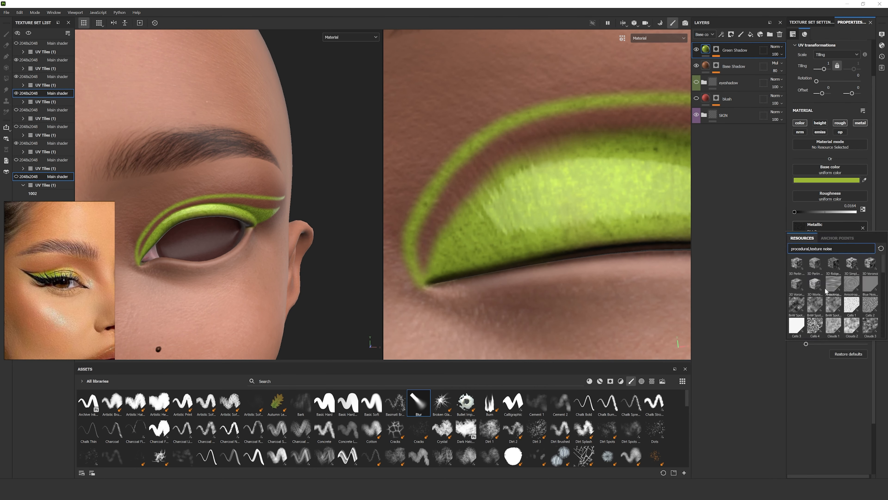
click(828, 291)
scroll(236, 266, up, 3)
click(827, 199)
click(756, 253)
Assign the Crystal 1 texture to the fill's metallic channel and set its noise scale to 256.
click(818, 228)
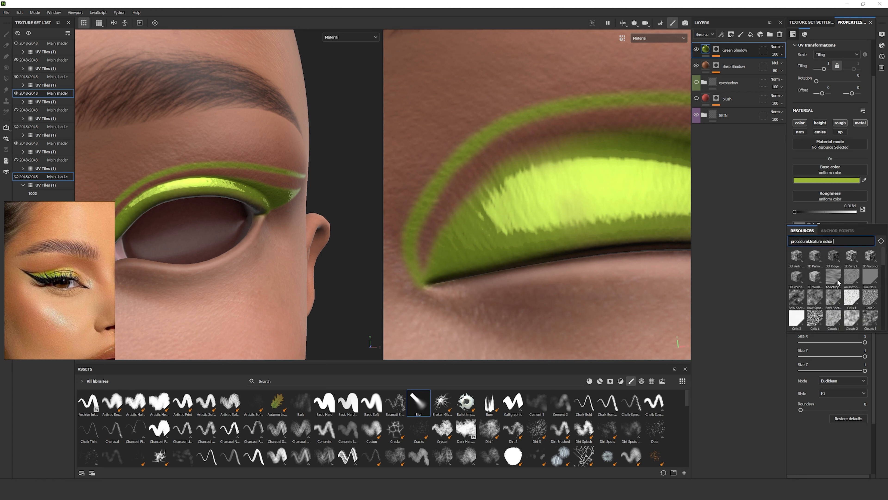
mouse_move(839, 296)
scroll(837, 290, down, 3)
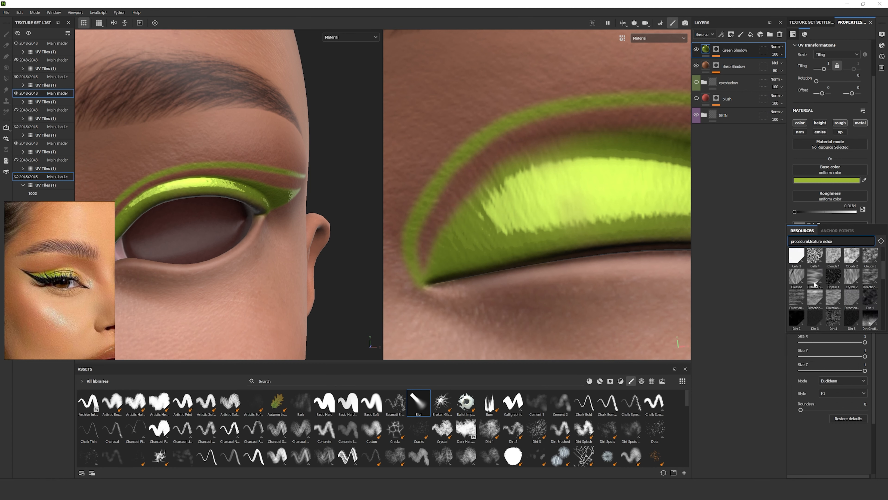
click(832, 278)
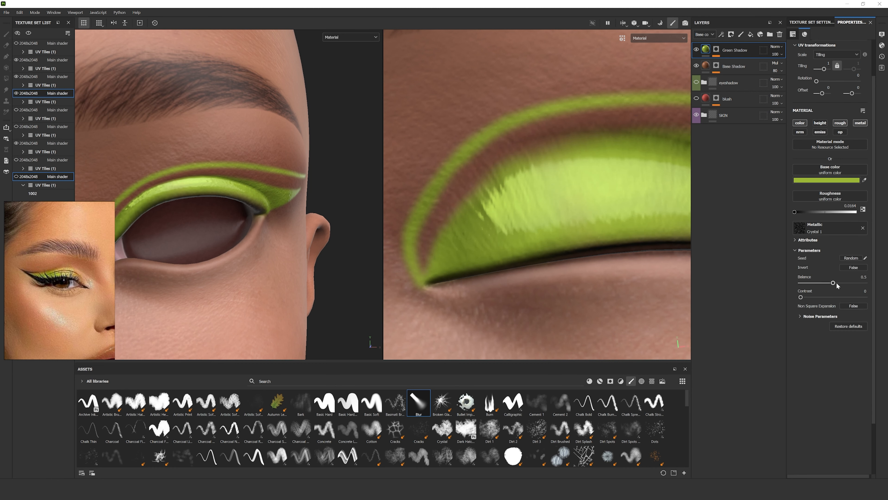
click(801, 316)
scroll(203, 218, down, 3)
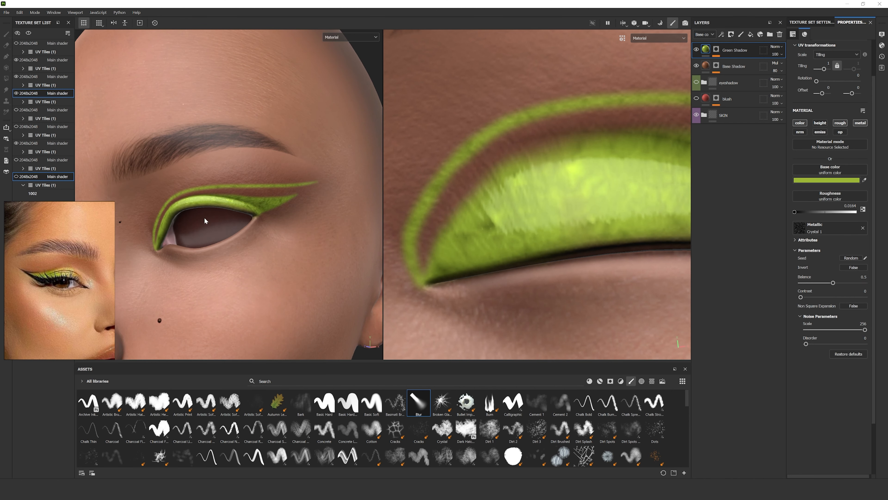
Try noise scales of 400 and 600 on the Crystal 1 metallic texture and compare the glitter on the eyelid.
scroll(204, 220, up, 3)
text(400)
key(Return)
text(600)
key(Return)
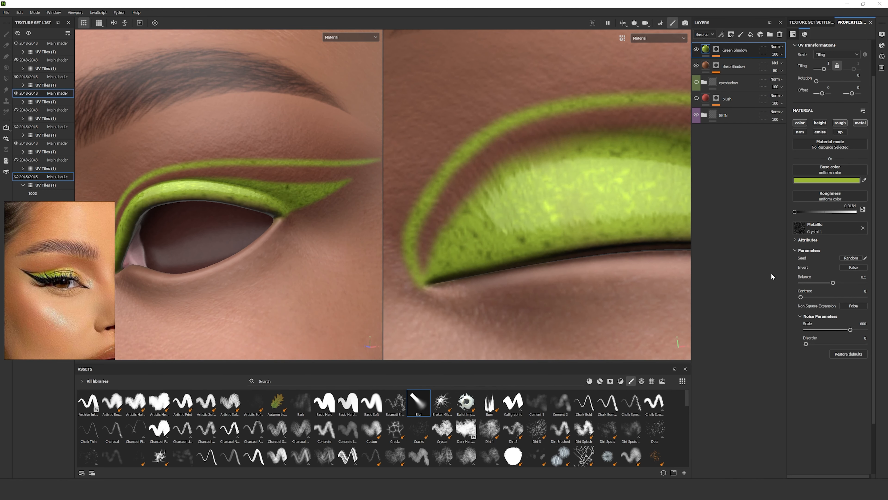
scroll(225, 195, down, 5)
scroll(226, 195, up, 3)
scroll(225, 195, up, 2)
Try noise scales of 799 and 900 on the Crystal 1 metallic texture and check the eye up close.
drag(850, 330, 866, 329)
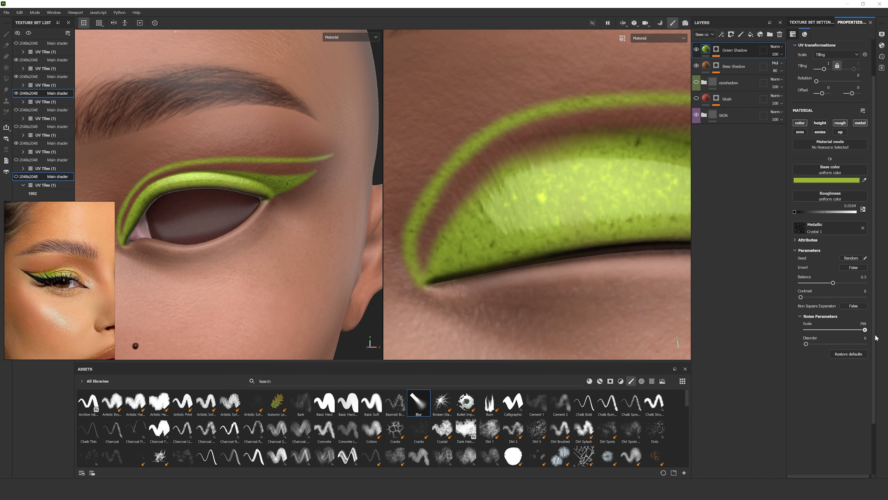
text(900)
key(Return)
scroll(239, 219, down, 5)
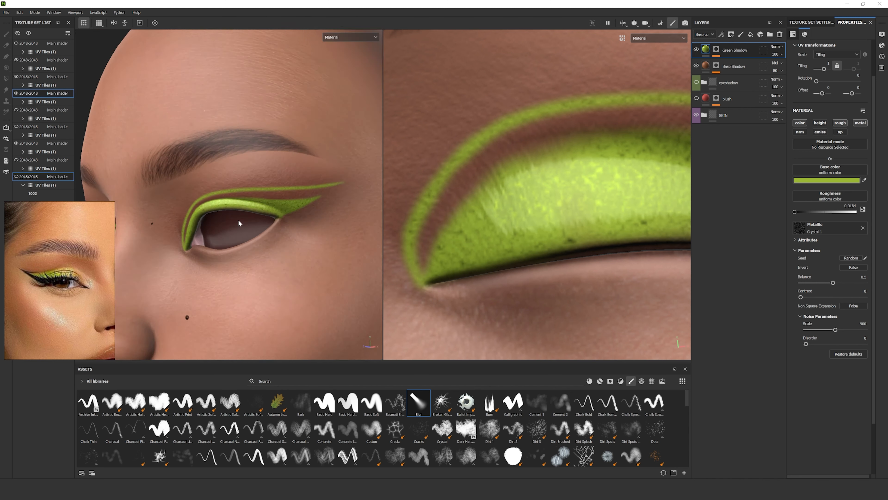
scroll(282, 229, up, 4)
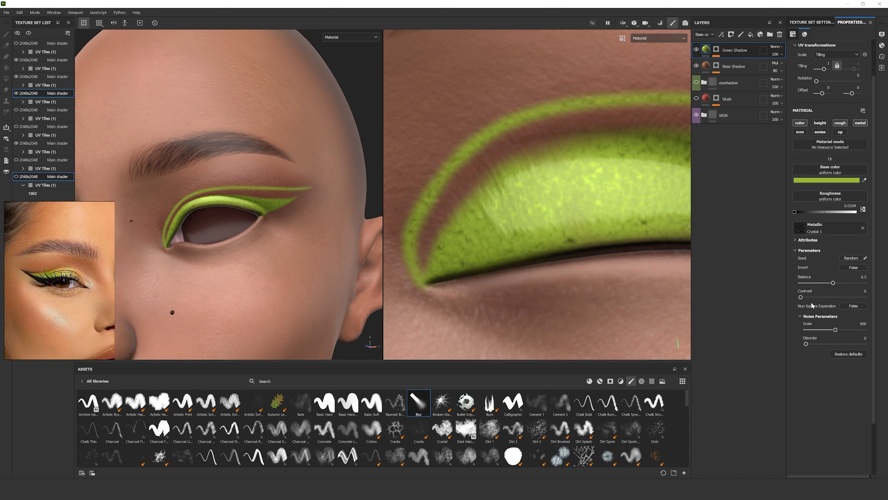
Raise the Crystal 1 metallic texture's noise scale to 1799 and check the eyelid sparkle from several angles.
drag(835, 329, 865, 329)
scroll(263, 211, down, 3)
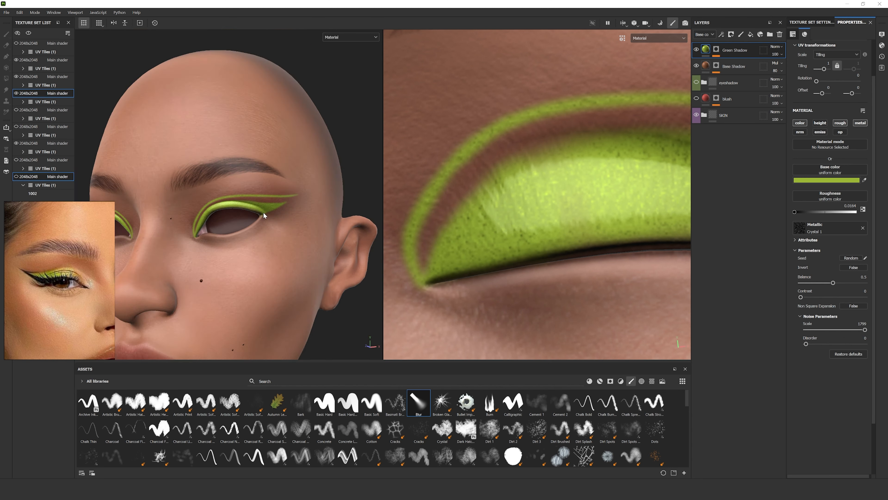
scroll(263, 212, up, 5)
scroll(204, 186, down, 5)
alt+drag(203, 186, 245, 200)
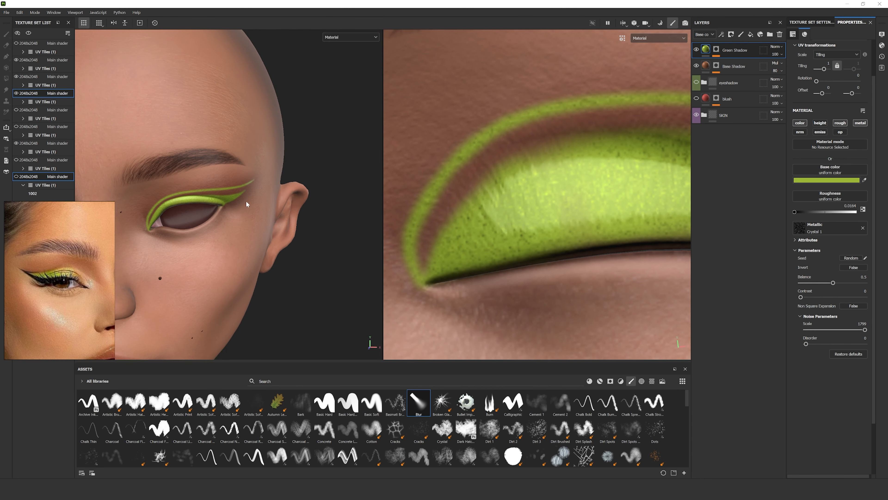
scroll(187, 229, up, 2)
scroll(187, 231, down, 2)
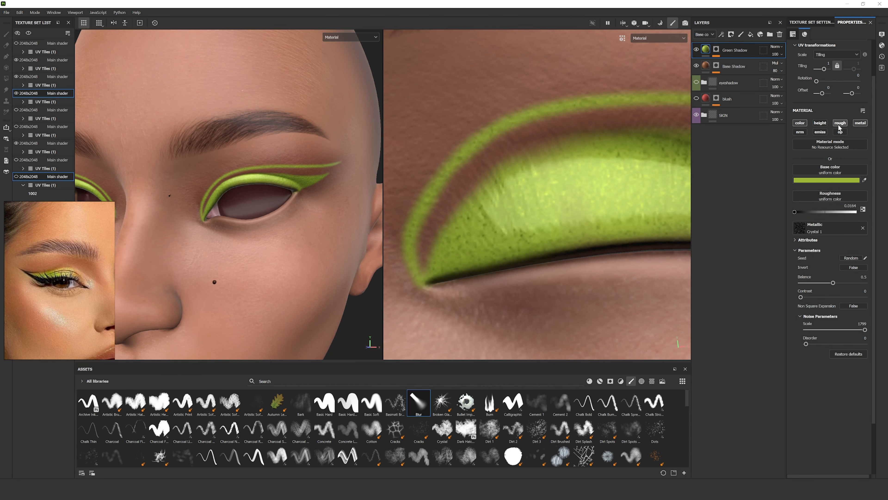
Set the Green Shadow fill's roughness to 0.2350 and compare the eyelid with the metallic channel off and on.
drag(803, 212, 810, 212)
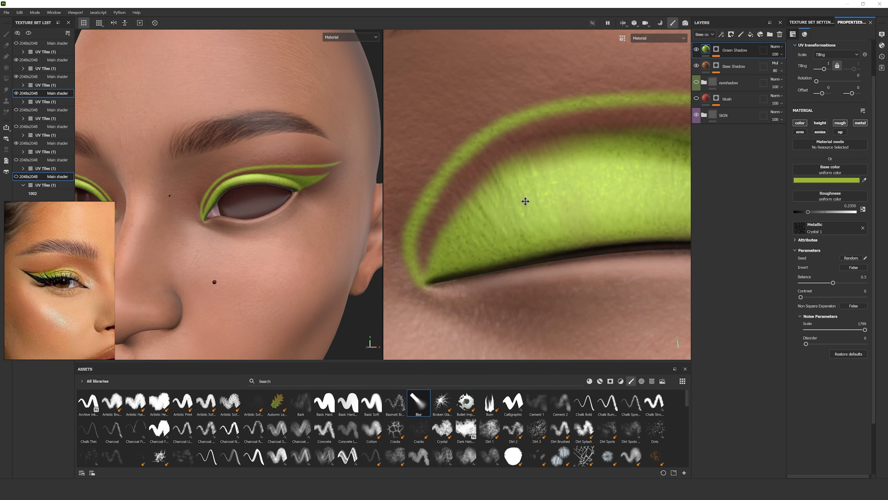
scroll(252, 168, down, 3)
alt+drag(252, 168, 202, 175)
click(865, 124)
click(865, 124)
scroll(252, 175, down, 3)
scroll(238, 170, up, 8)
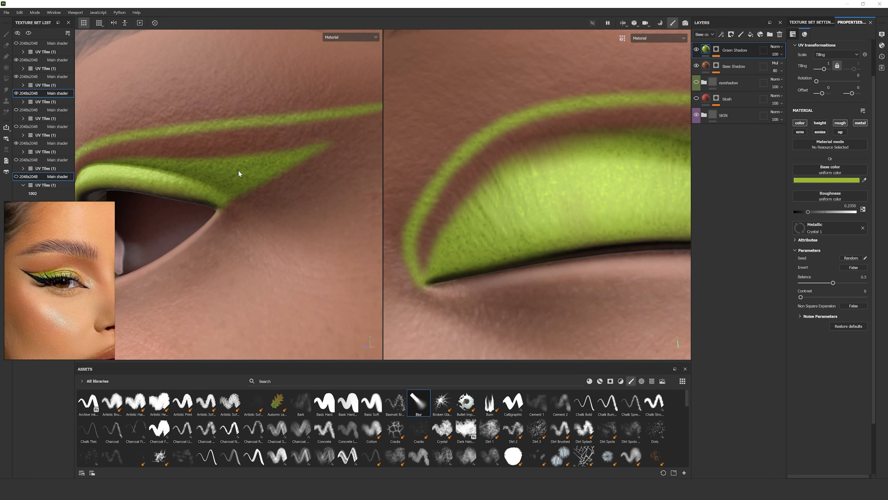
scroll(239, 170, down, 3)
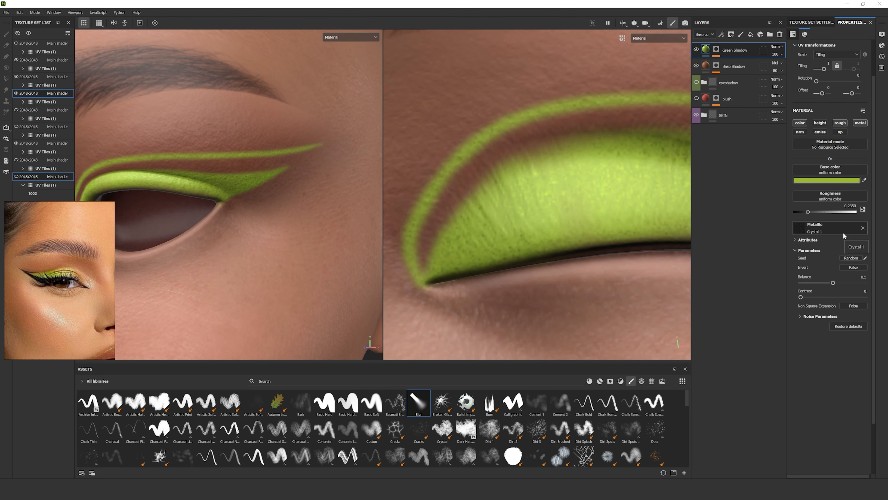
Set the Crystal 1 metallic texture's contrast to 0.06 and review the makeup on the whole face.
drag(850, 283, 807, 303)
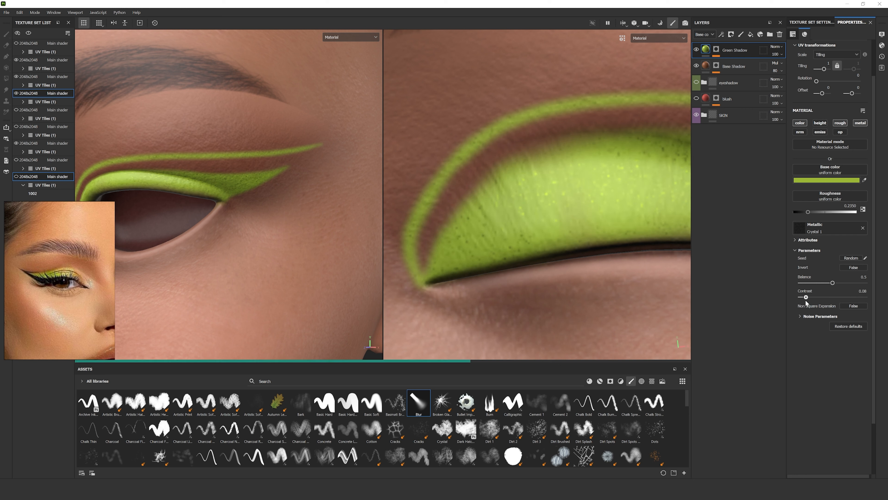
scroll(247, 188, down, 8)
alt+drag(214, 210, 291, 211)
scroll(276, 224, up, 4)
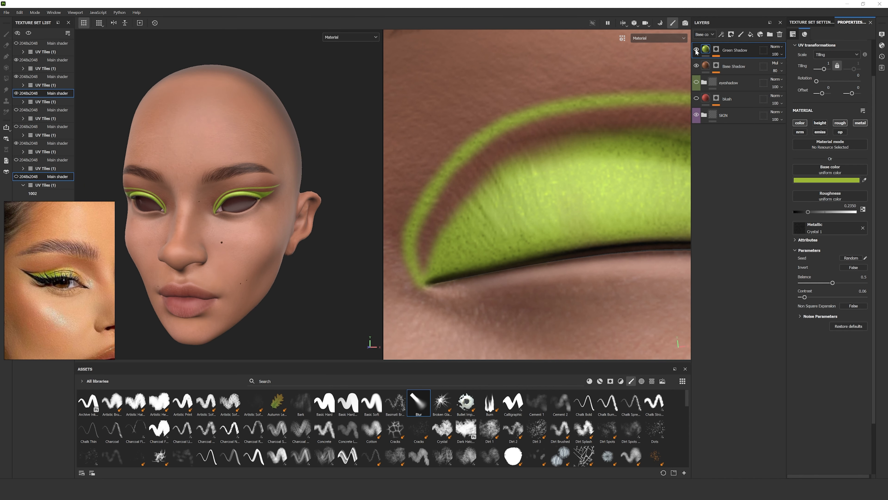
Enable the Green Shadow fill's height channel and assign the Crystal 1 texture to it.
click(819, 123)
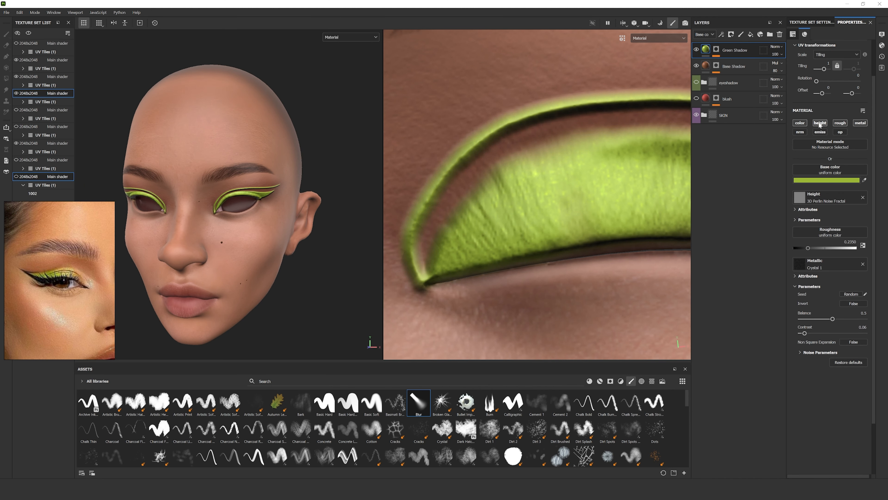
click(816, 267)
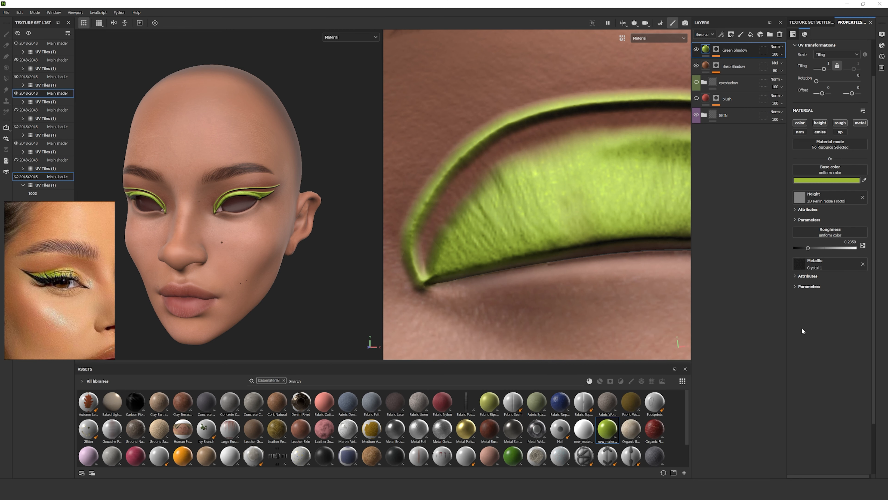
click(862, 198)
click(861, 197)
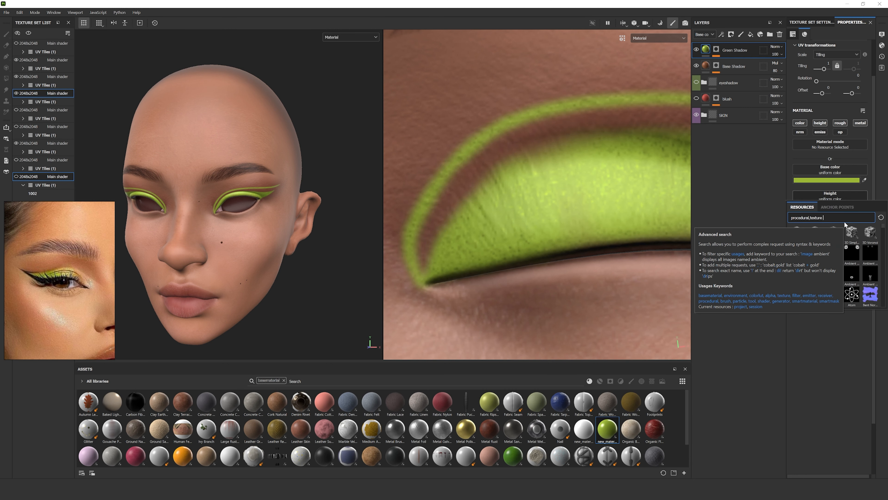
click(799, 232)
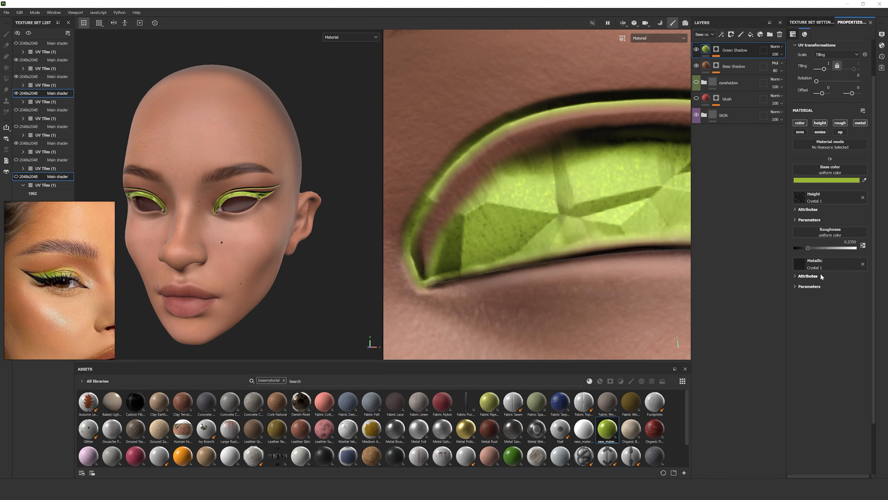
Set the Crystal 1 height texture's contrast to 0.06 and its noise scale to 1799.
click(809, 219)
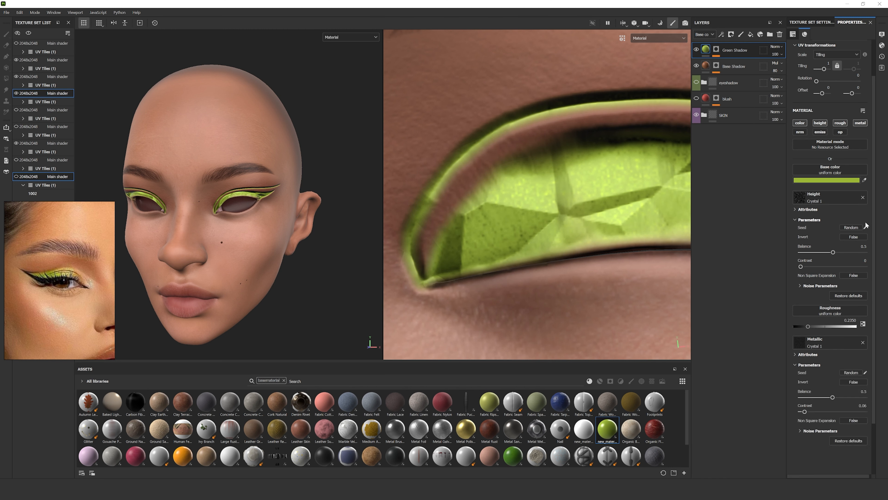
click(820, 286)
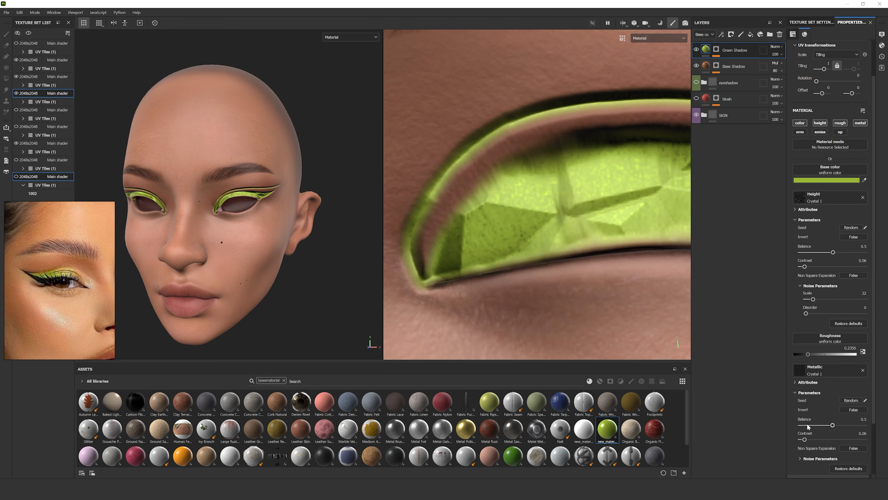
click(820, 458)
scroll(824, 429, down, 2)
click(863, 251)
key(Return)
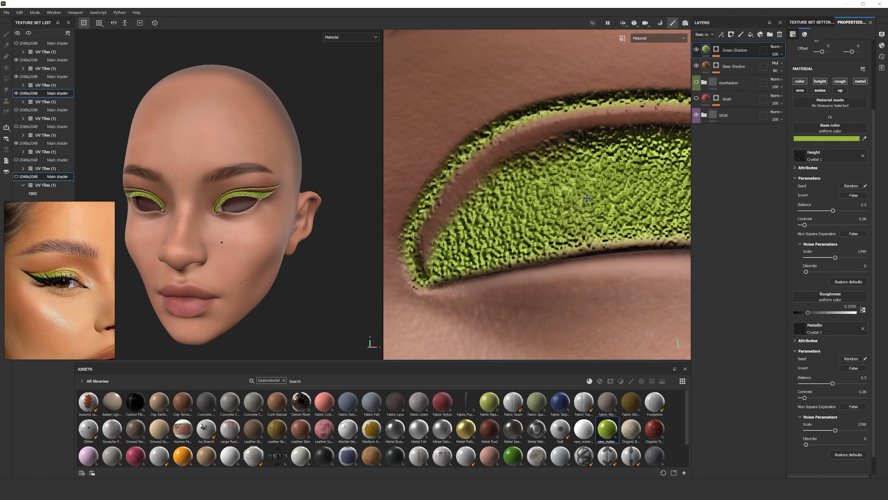
Raise the Crystal 1 height texture's contrast to 0.57 and check the glitter bumps on the eyelids.
scroll(261, 206, up, 4)
click(796, 351)
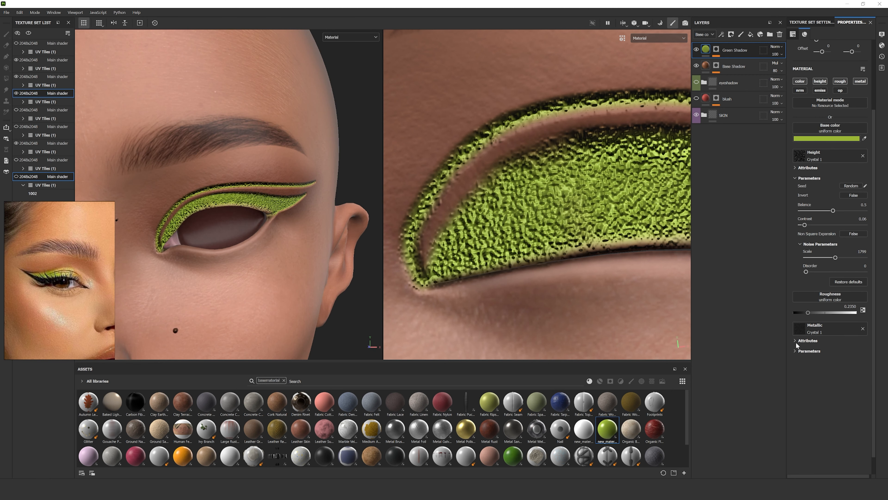
click(854, 195)
drag(804, 225, 836, 230)
click(853, 195)
scroll(275, 237, down, 6)
alt+drag(275, 237, 259, 237)
scroll(266, 235, up, 3)
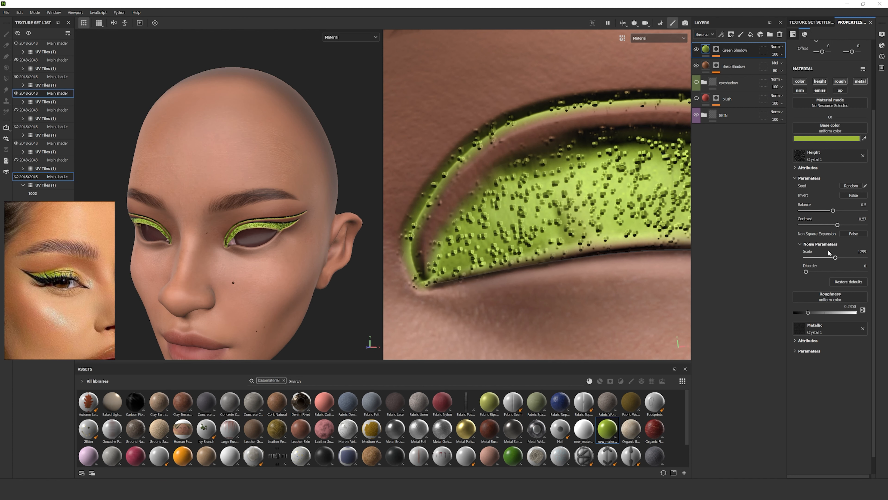
Remove the Crystal 1 texture from the Green Shadow height channel and move the eyeshadow folder below SKIN.
click(863, 156)
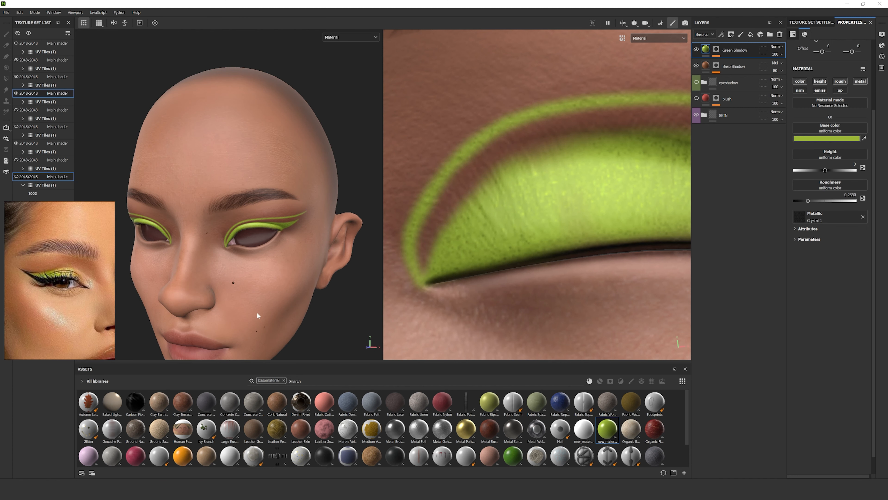
scroll(257, 316, down, 4)
scroll(257, 266, up, 3)
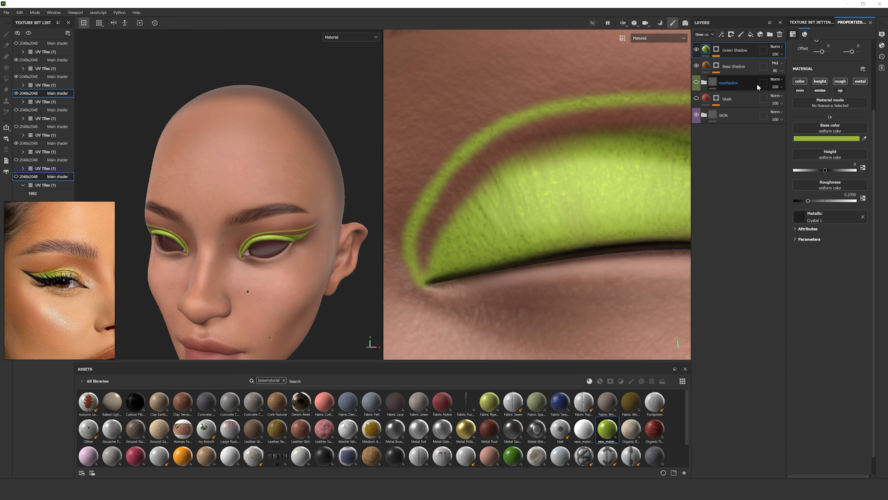
drag(758, 85, 731, 158)
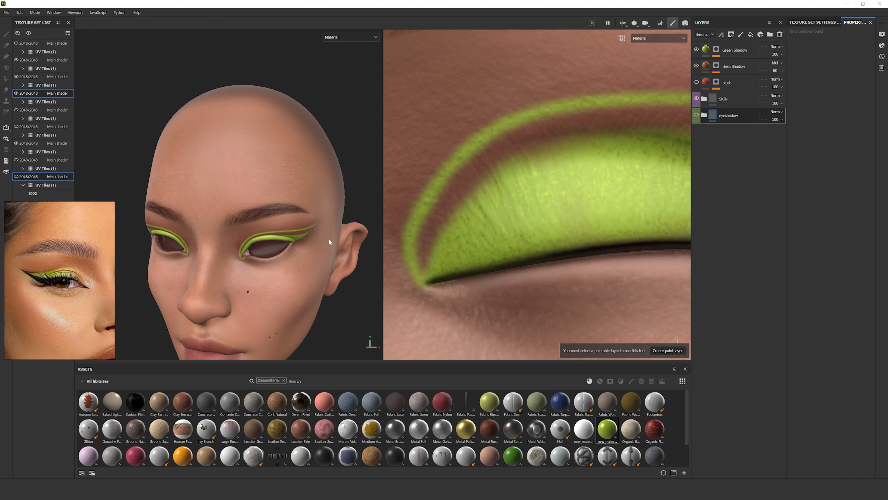
Duplicate the Green Shadow layer, rename the copy Black Liner and delete the Paint effect from its mask.
click(750, 49)
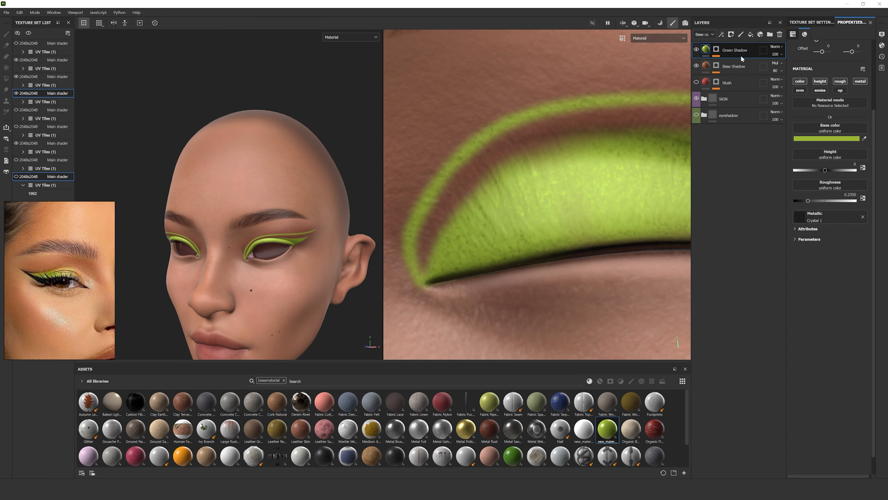
right_click(752, 55)
click(793, 210)
double_click(741, 50)
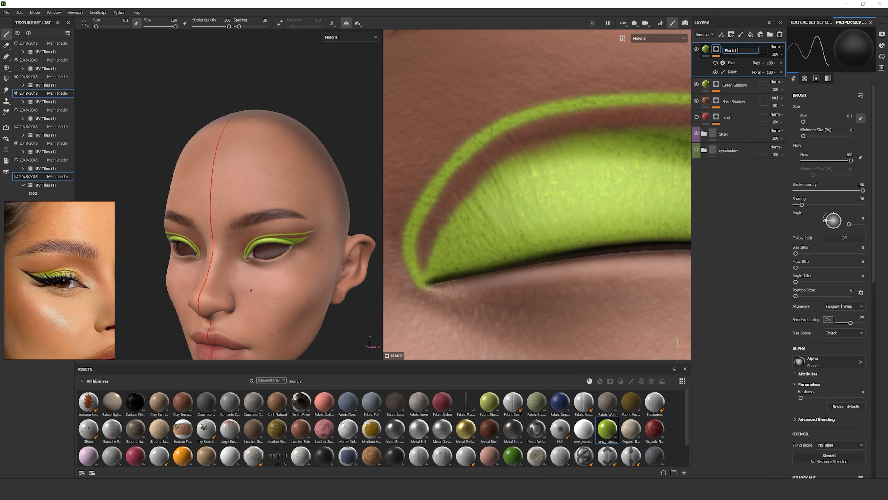
click(781, 72)
Limit the Black Liner fill to the color channel and set its base color to black (000000).
click(706, 49)
scroll(841, 83, down, 3)
click(841, 82)
click(827, 138)
click(766, 327)
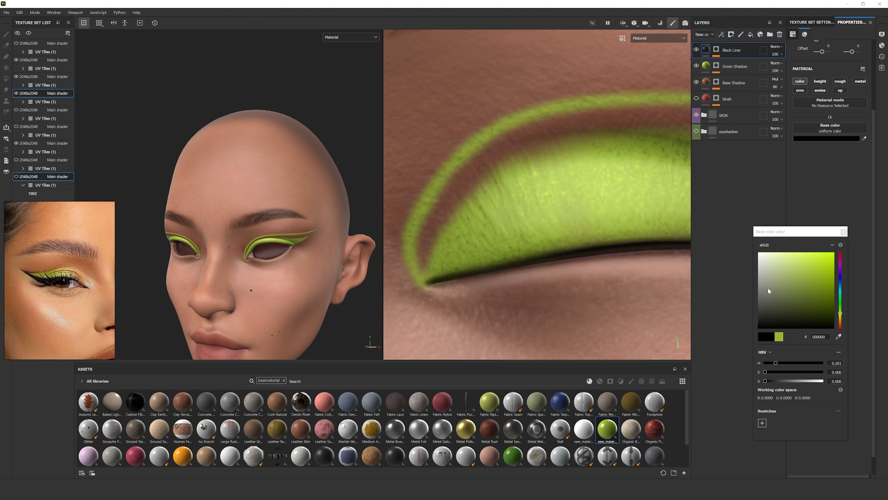
Add a new Paint effect to the Black Liner mask and place it beneath the Blur effect.
click(716, 50)
click(706, 49)
click(716, 49)
click(721, 34)
click(735, 51)
drag(733, 63, 733, 75)
Select the Basic Hard brush for painting the Black Liner mask.
scroll(518, 200, down, 6)
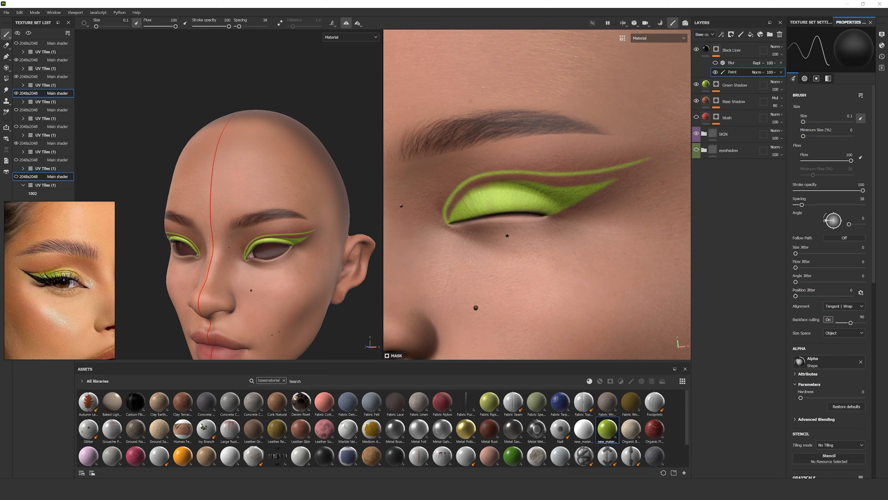
click(631, 381)
click(283, 381)
click(514, 402)
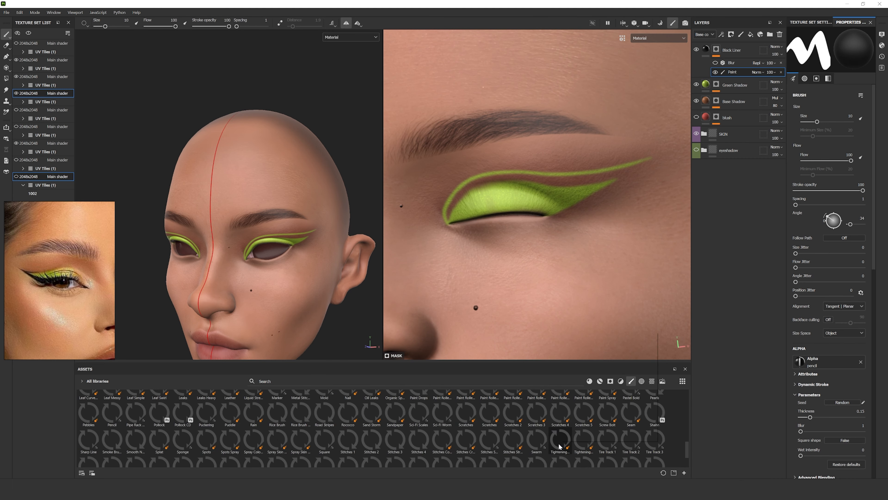
click(324, 403)
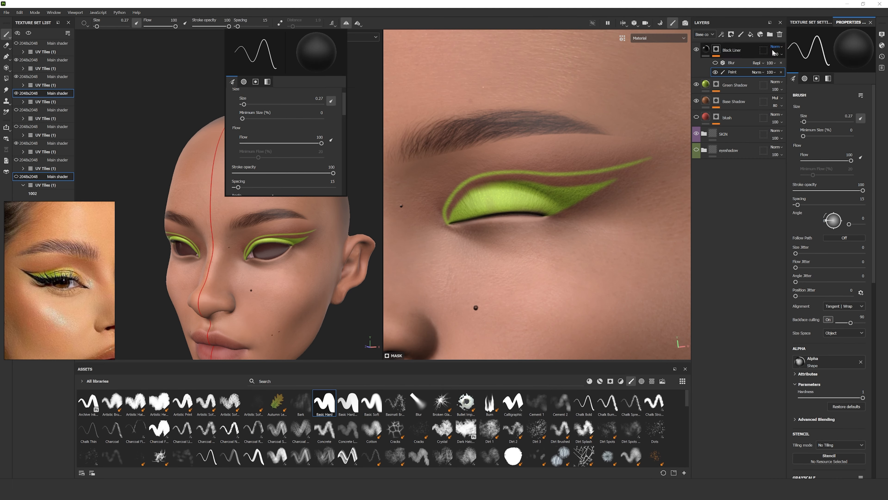
Enable lazy mouse, switch the mask paint to white and reduce the brush size to 0.1 after a test stroke.
key(d)
key(x)
drag(559, 160, 638, 160)
key(ctrl+z)
key(bracketleft)
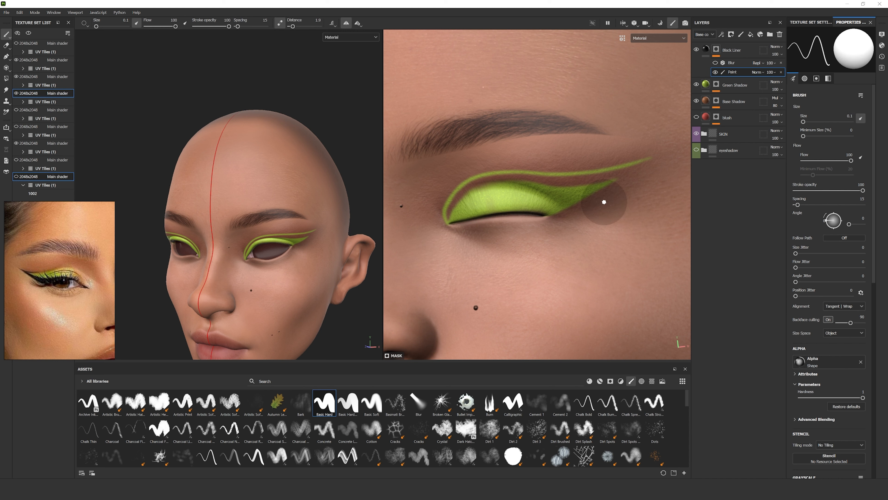
Look through the brush's stroke, stencil and grayscale settings.
right_click(399, 150)
scroll(388, 150, down, 2)
drag(357, 92, 391, 104)
scroll(371, 154, down, 6)
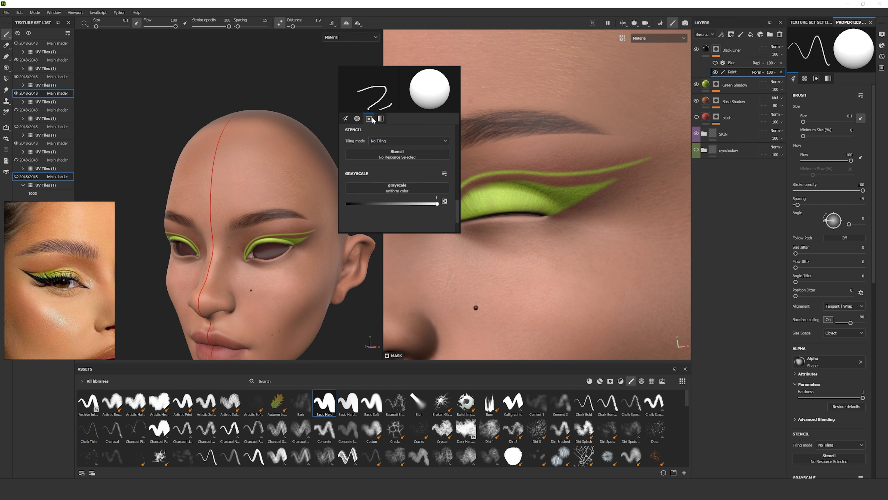
scroll(350, 159, up, 4)
scroll(364, 163, up, 9)
scroll(390, 199, down, 6)
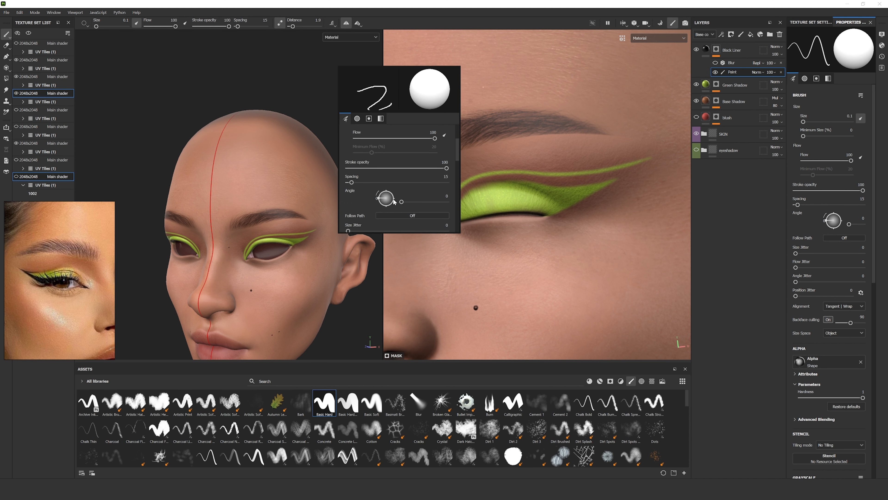
scroll(366, 204, down, 2)
Paint the black liner along the wing's lower edge from the outer eye corner to past the green tip.
click(530, 224)
scroll(536, 219, up, 1)
drag(552, 215, 630, 174)
scroll(294, 231, up, 8)
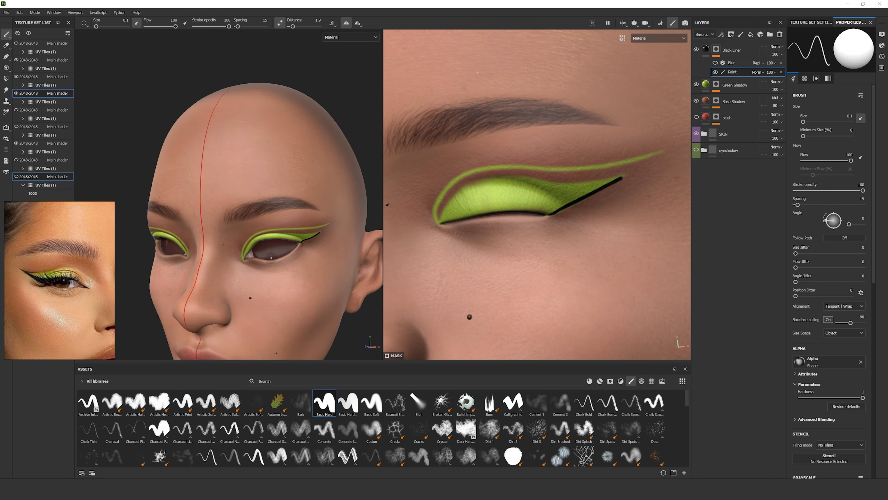
key(ctrl+z)
mouse_move(332, 238)
alt+mouse_down()
mouse_move(294, 234)
mouse_move(328, 211)
mouse_move(358, 232)
alt+mouse_up()
scroll(308, 234, down, 4)
mouse_move(369, 183)
alt+mouse_down()
mouse_move(332, 184)
mouse_move(303, 220)
mouse_move(336, 248)
alt+mouse_up()
scroll(288, 200, up, 3)
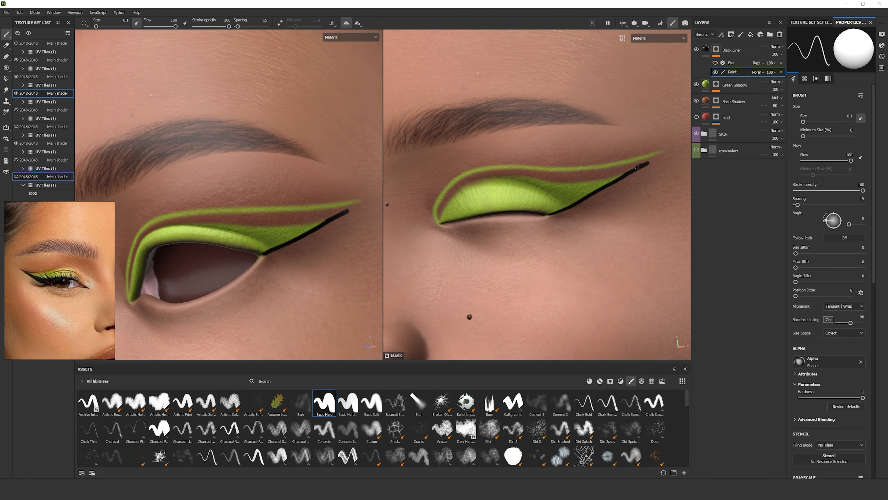
Set the lazy mouse distance to 2.1 and paint the liner back along the wing's upper edge toward the crease.
right_click(315, 22)
drag(295, 26, 293, 26)
alt+drag(202, 210, 266, 214)
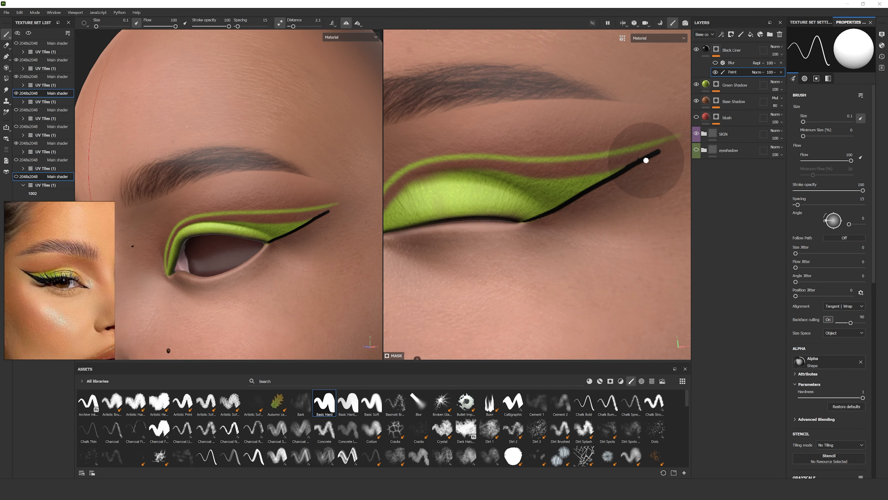
drag(623, 168, 516, 179)
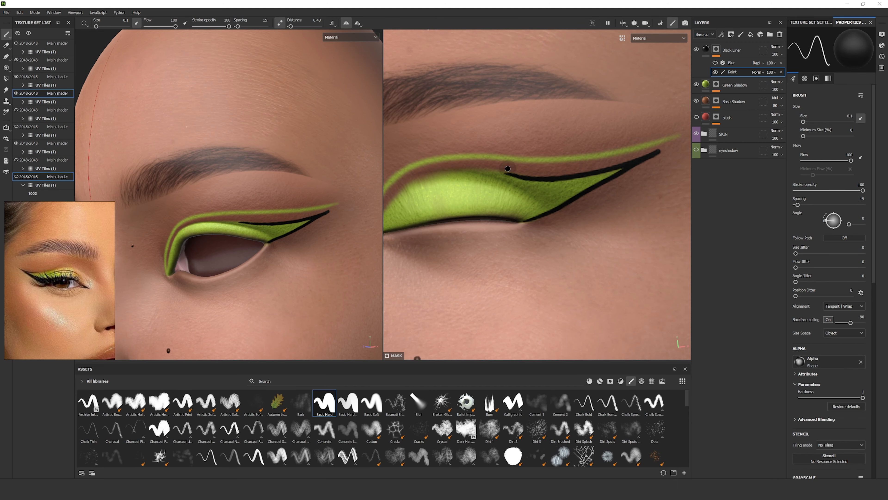
Thin the wing liner's edges and taper its outer tip by alternating white and black mask paint.
key(x)
alt+drag(440, 165, 478, 141)
right_click(480, 141)
click(441, 132)
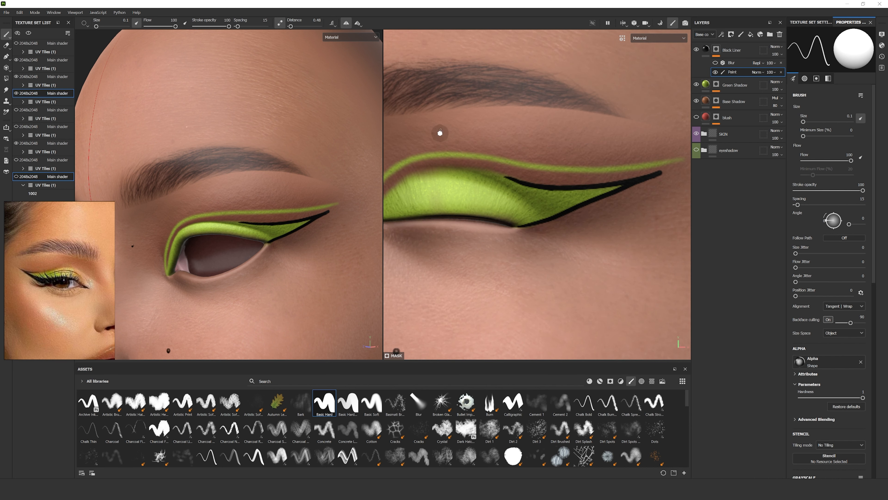
key(x)
drag(504, 182, 559, 194)
mouse_move(574, 227)
alt+mouse_down()
mouse_move(565, 145)
mouse_move(554, 190)
alt+mouse_up()
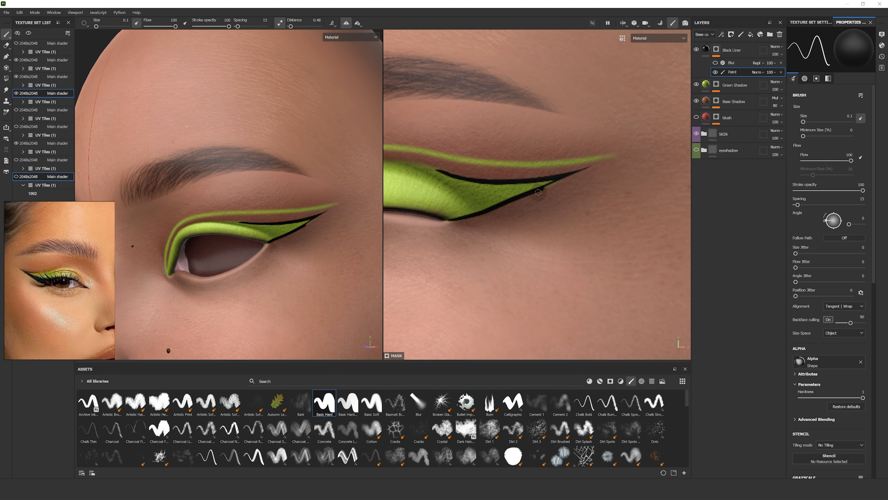
Compare the eye makeup with the Black Liner layer and its Blur effect off and on.
scroll(251, 217, down, 6)
scroll(252, 217, up, 6)
click(697, 50)
click(697, 49)
scroll(252, 217, down, 6)
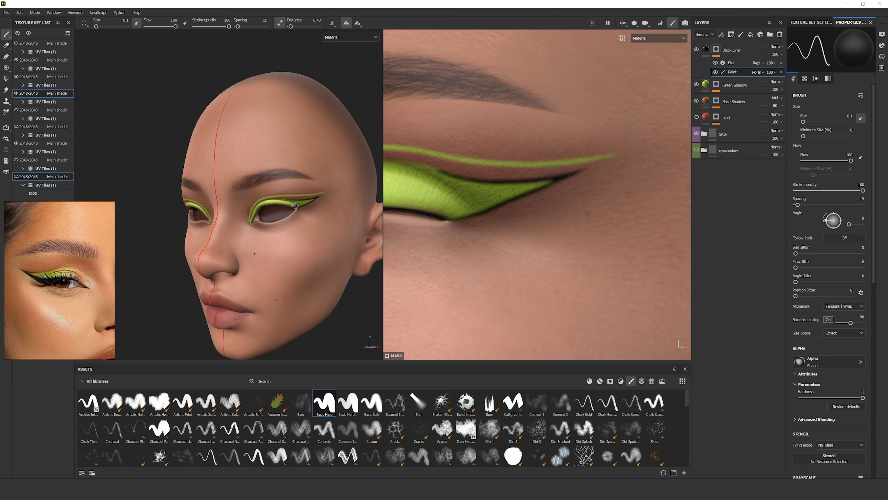
alt+drag(266, 224, 252, 227)
Extend the upper black liner inward from the wing to the start of the crease, retrying unsatisfactory strokes.
alt+middle_drag(433, 196, 525, 227)
key(x)
mouse_move(525, 227)
alt+mouse_down()
mouse_move(575, 130)
mouse_move(532, 186)
mouse_move(494, 269)
alt+mouse_up()
key(ctrl+z)
drag(577, 123, 506, 200)
key(ctrl+z)
scroll(397, 192, up, 1)
scroll(306, 190, up, 10)
mouse_move(306, 190)
mouse_down()
mouse_move(318, 189)
mouse_move(268, 171)
mouse_up()
alt+middle_drag(269, 172, 156, 207)
scroll(310, 244, down, 10)
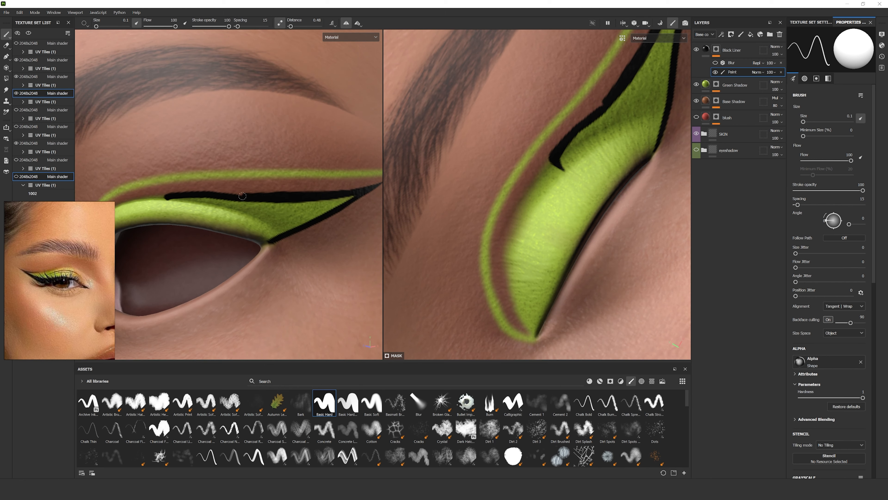
Continue the black liner around the crease down to the inner eye corner and check it from the front.
scroll(547, 160, up, 1)
drag(547, 161, 532, 349)
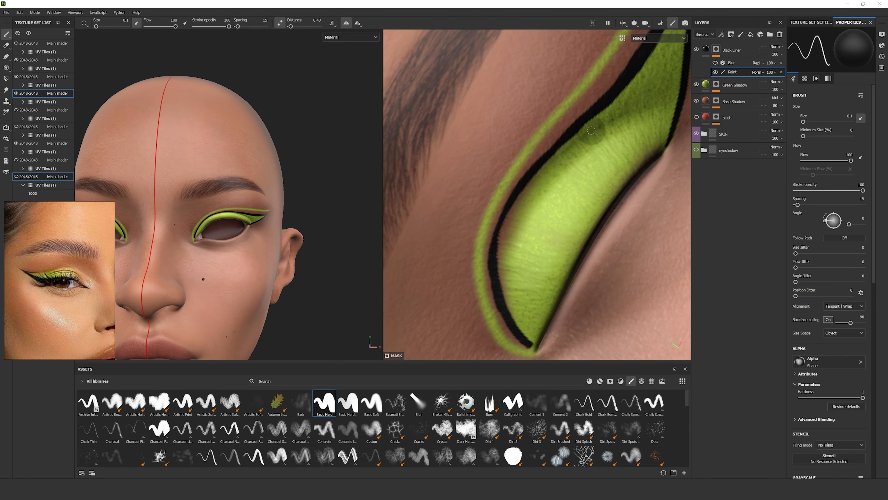
scroll(594, 210, down, 5)
alt+drag(266, 217, 244, 218)
scroll(231, 224, up, 4)
scroll(629, 128, up, 4)
Thicken the crease liner from the wing down to the inner eye corner and taper its inner end.
drag(291, 26, 292, 26)
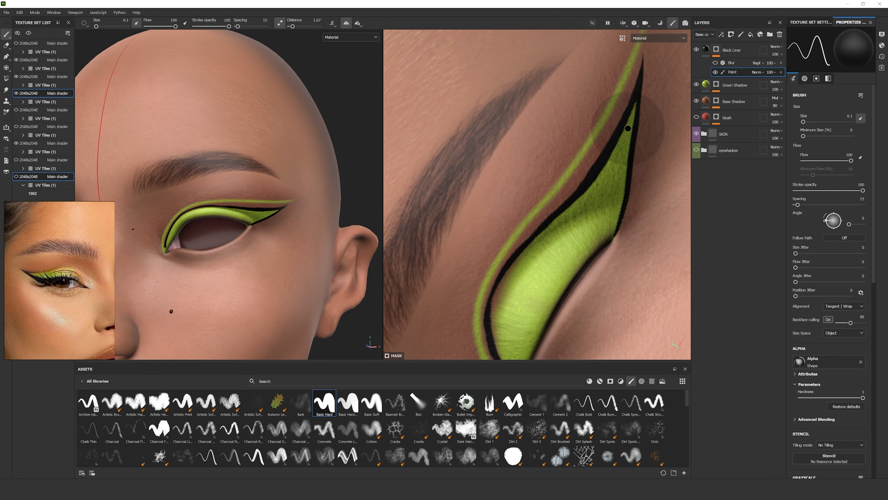
key(x)
mouse_move(618, 131)
mouse_down()
mouse_move(479, 350)
mouse_move(507, 224)
mouse_move(503, 197)
mouse_move(546, 276)
mouse_up()
scroll(518, 196, up, 3)
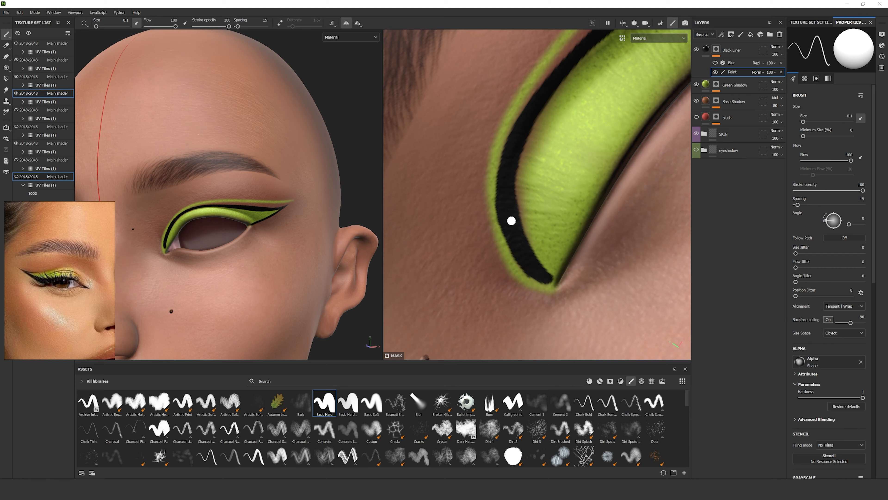
scroll(215, 248, up, 6)
alt+drag(303, 226, 310, 245)
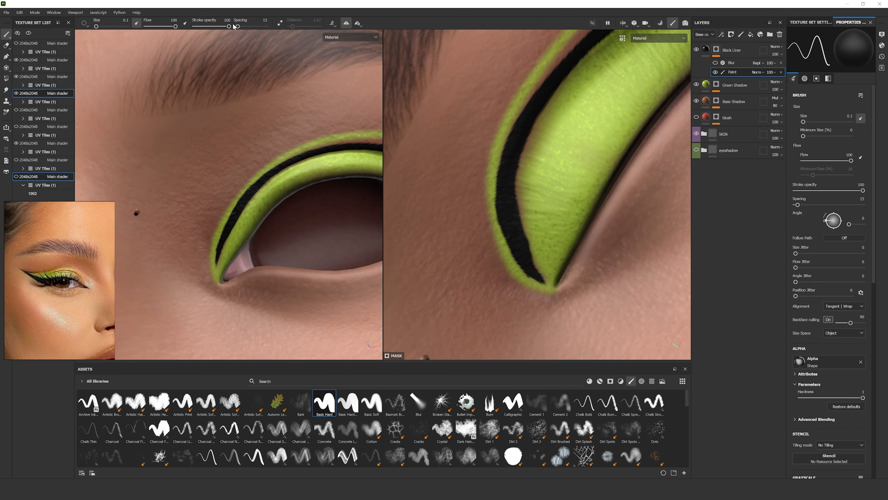
Widen the crease liner outward from the inner eye corner upward, narrowing the gap to the green outline.
key(d)
drag(239, 203, 312, 158)
key(ctrl+z)
key(x)
ctrl+alt+drag(311, 161, 183, 205)
scroll(573, 183, down, 1)
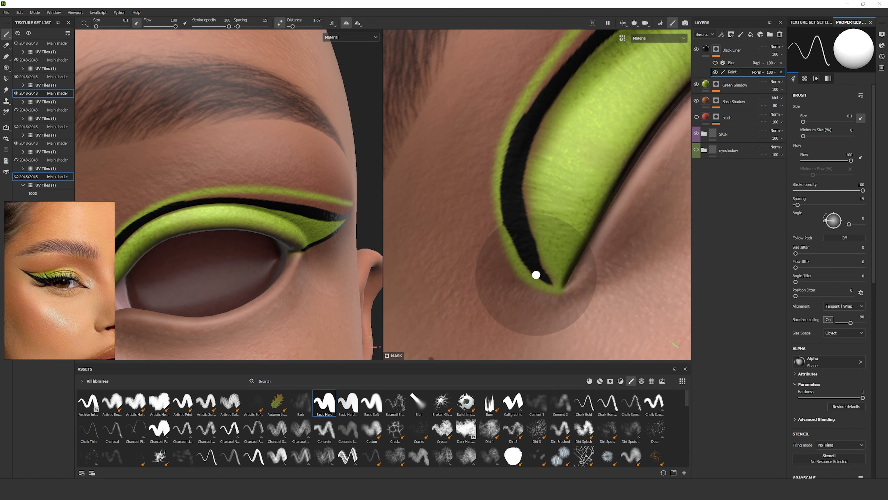
mouse_move(535, 276)
mouse_down()
mouse_move(543, 278)
mouse_move(528, 260)
mouse_move(573, 52)
mouse_up()
scroll(229, 194, down, 6)
scroll(519, 133, down, 1)
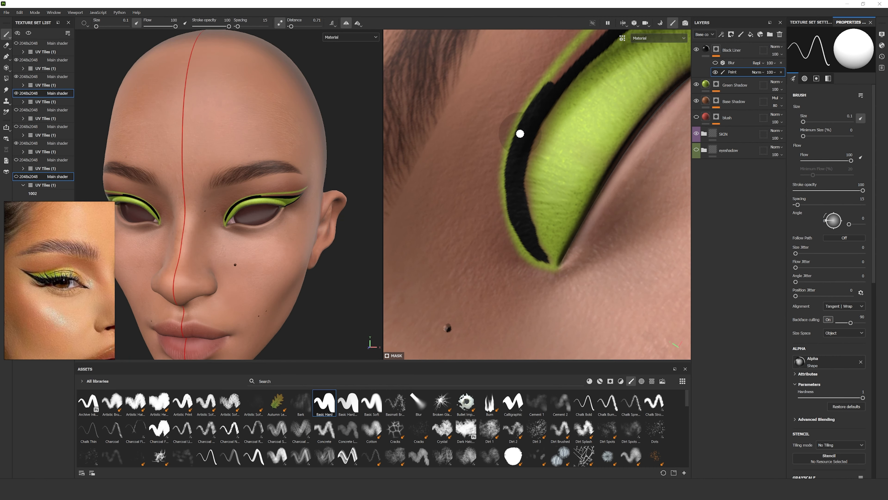
Show the viewports in Base color and set the lazy mouse distance to 0.24.
scroll(545, 159, up, 1)
key(b)
key(c)
key(x)
drag(291, 26, 291, 26)
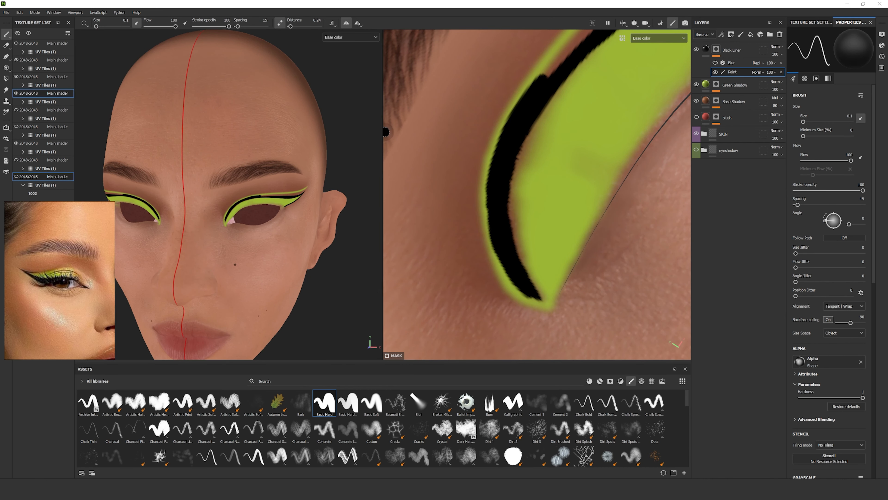
Return the display to Material and review the liner across the face and eye.
click(351, 37)
click(334, 52)
mouse_move(301, 157)
alt+mouse_down()
mouse_move(280, 140)
mouse_move(227, 147)
alt+mouse_up()
scroll(531, 234, down, 2)
scroll(532, 234, up, 1)
Paint a black band across the green inside the wing to isolate a small green spot near its tip.
key(x)
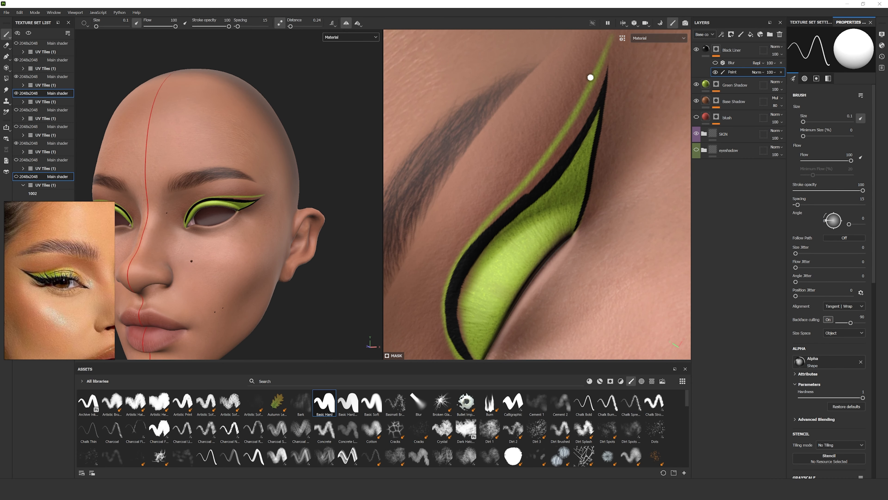
alt+middle_drag(594, 113, 548, 153)
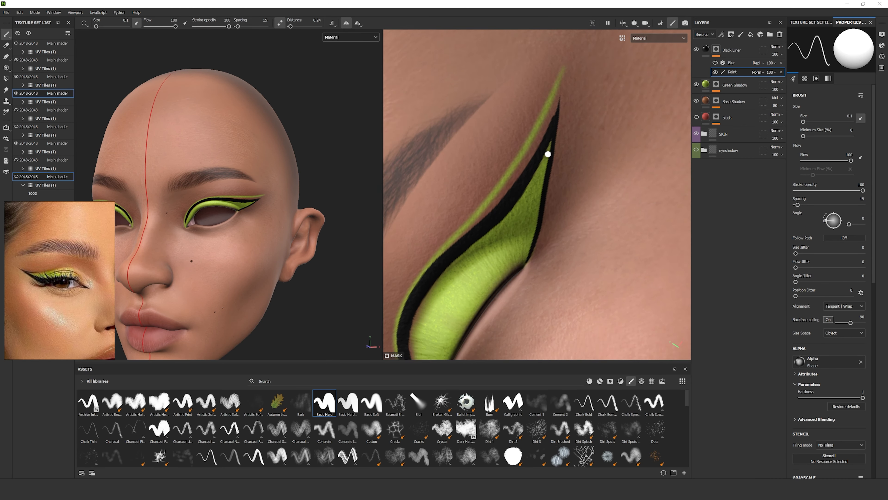
scroll(549, 150, up, 3)
drag(515, 314, 526, 283)
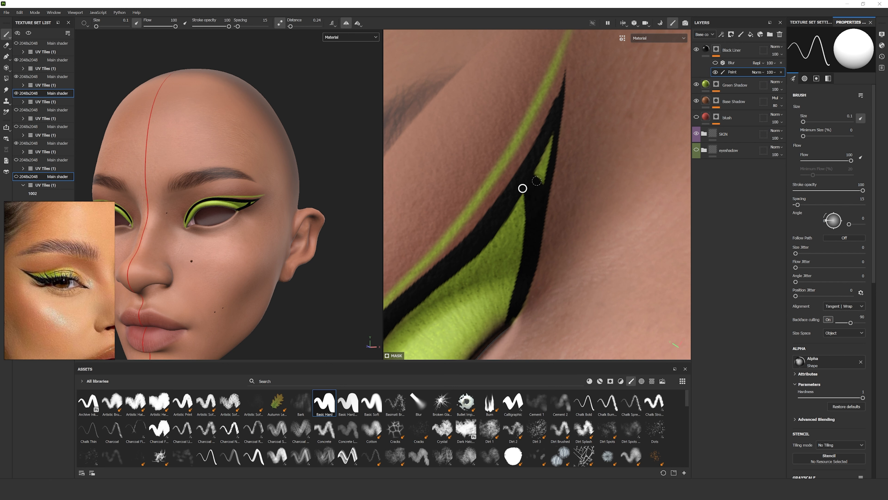
alt+drag(546, 172, 547, 202)
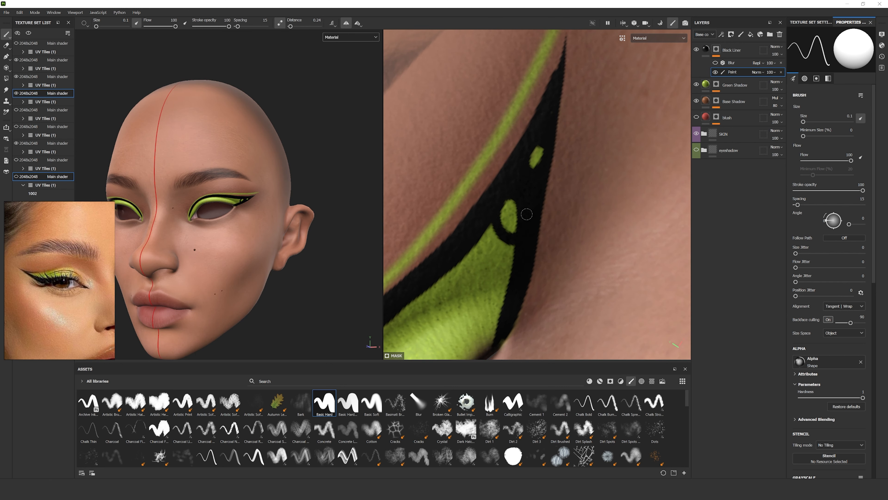
Paint further black bands across the green wing, separating two larger spots and rounding off the lid colour's outer end.
alt+middle_drag(520, 255, 557, 195)
scroll(557, 194, up, 2)
drag(491, 183, 557, 229)
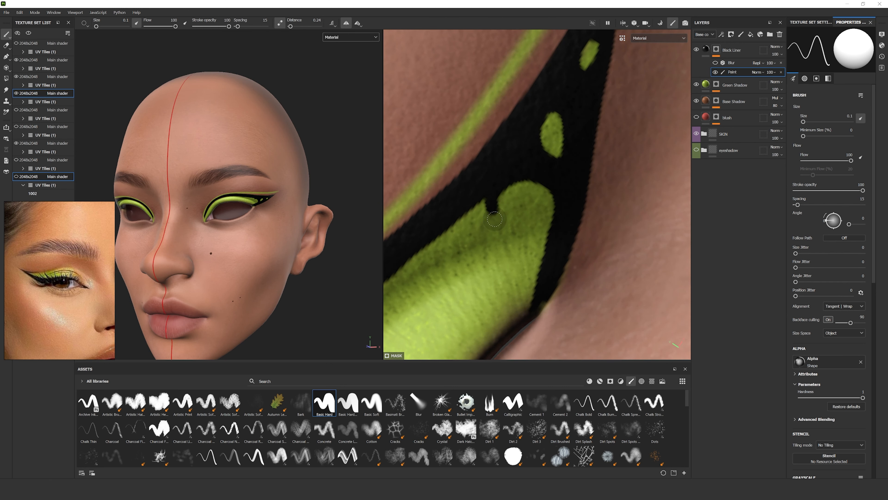
drag(495, 219, 545, 250)
Set the face texture set's resolution to 4096x4096 and reduce the brush size to 0.015 for cleaning up the spots' edges.
click(22, 94)
click(28, 141)
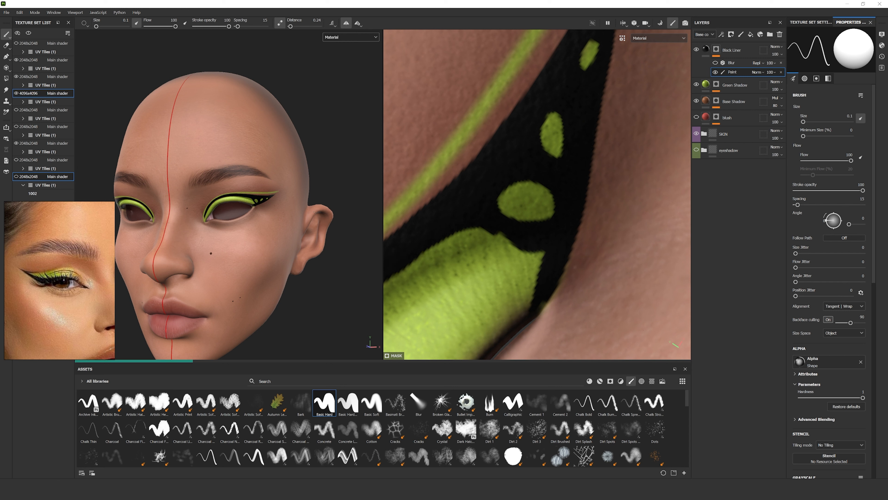
scroll(284, 210, up, 3)
alt+drag(506, 239, 482, 220)
right_click(482, 219)
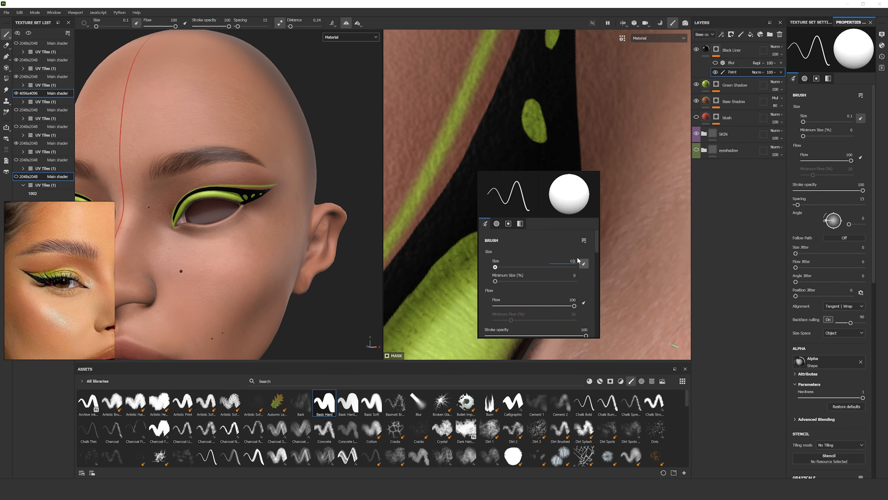
click(574, 261)
text(0.011)
key(Return)
right_click(499, 215)
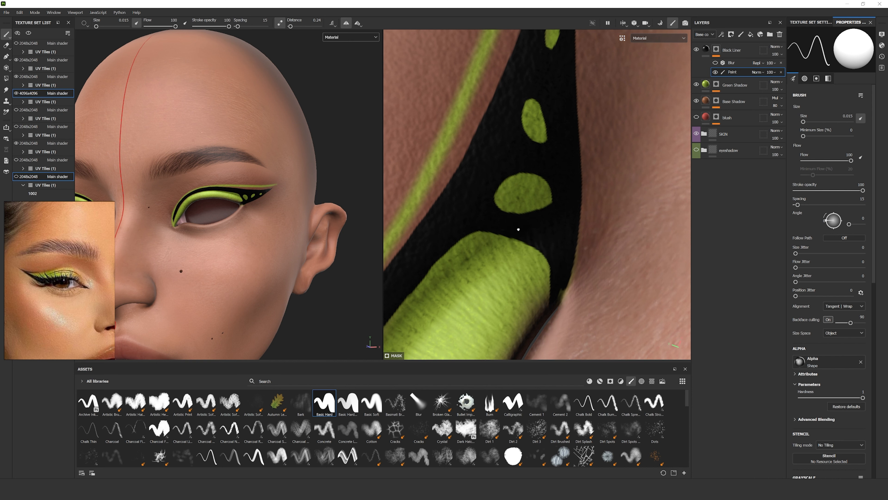
Set the brush size to 0.02 and smooth the liner edge along the upper outer part of the green lid.
scroll(279, 233, down, 8)
mouse_move(449, 270)
alt+mouse_down()
mouse_move(568, 172)
mouse_move(527, 174)
alt+mouse_up()
scroll(267, 221, up, 10)
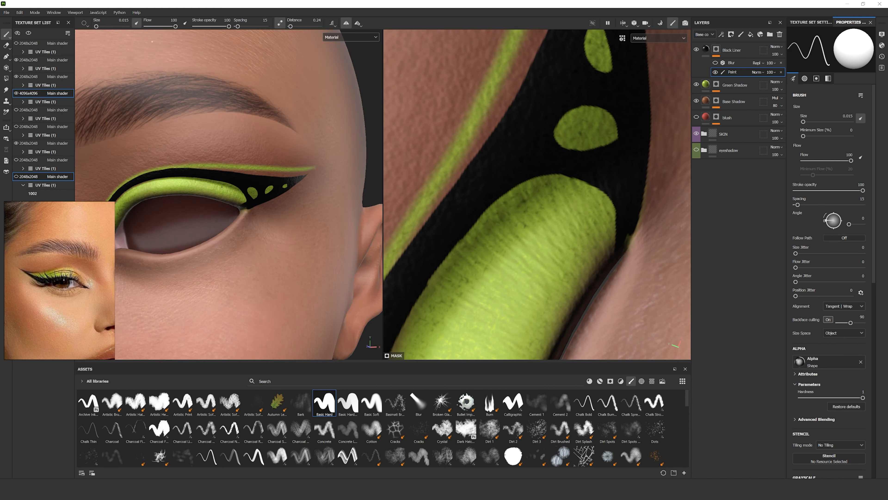
alt+drag(273, 203, 209, 174)
right_click(212, 183)
drag(232, 242, 207, 241)
right_click(207, 188)
drag(480, 218, 541, 177)
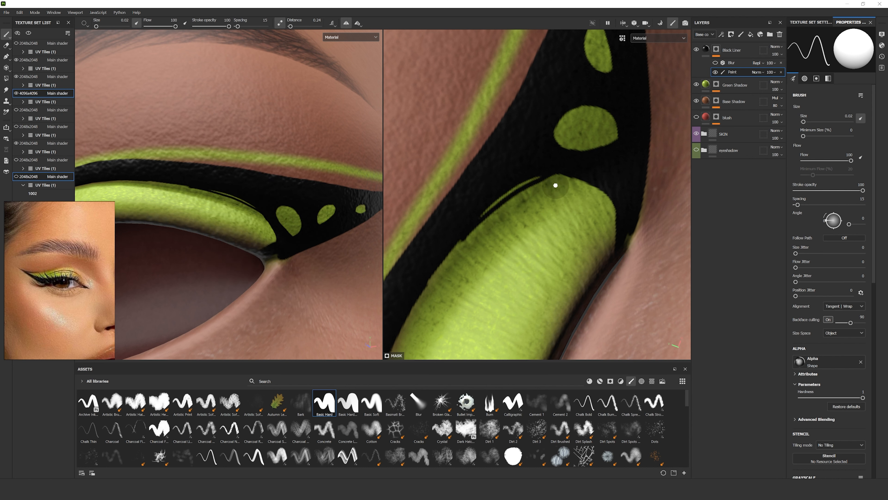
alt+drag(479, 216, 546, 168)
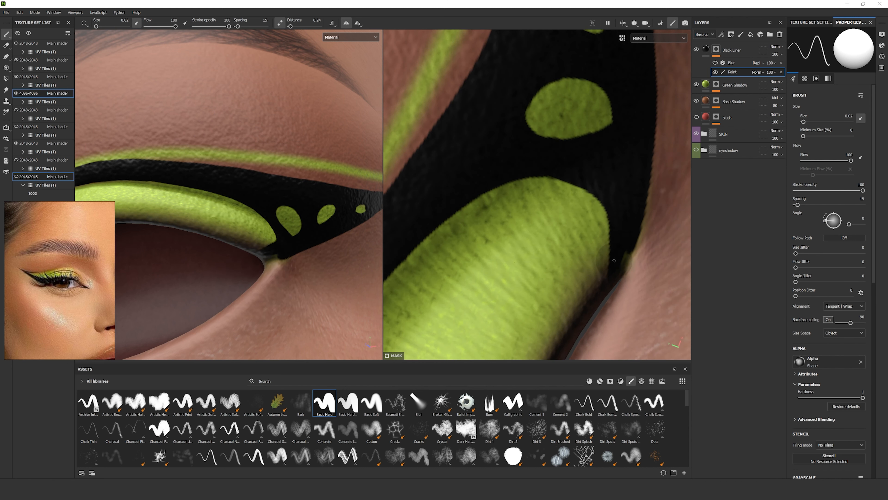
Extend the black liner past the inner eye corner and refine it into a thin, pointed tip.
scroll(245, 231, down, 10)
alt+drag(241, 231, 277, 228)
scroll(525, 245, down, 8)
scroll(490, 280, up, 5)
ctrl+alt+drag(431, 118, 406, 104)
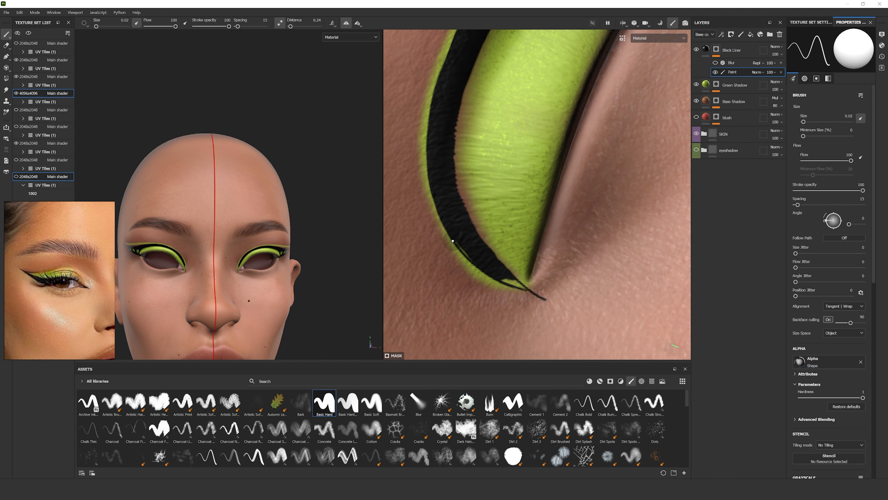
scroll(185, 219, up, 10)
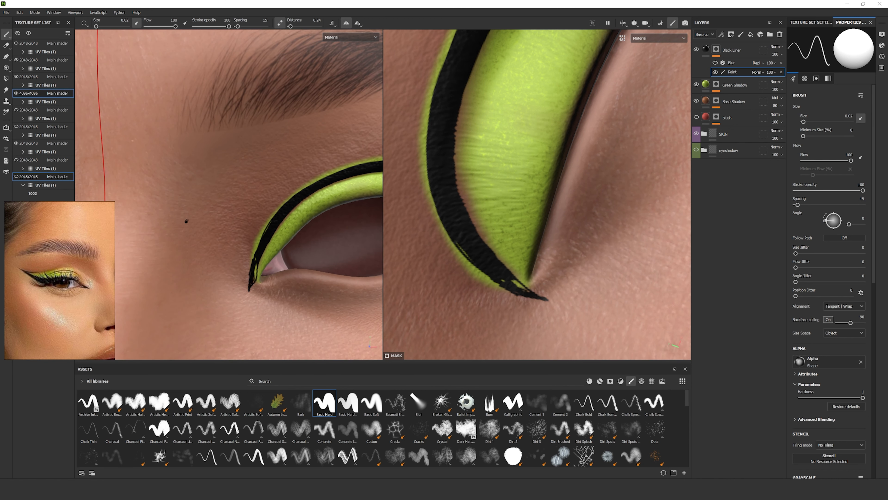
drag(271, 226, 251, 282)
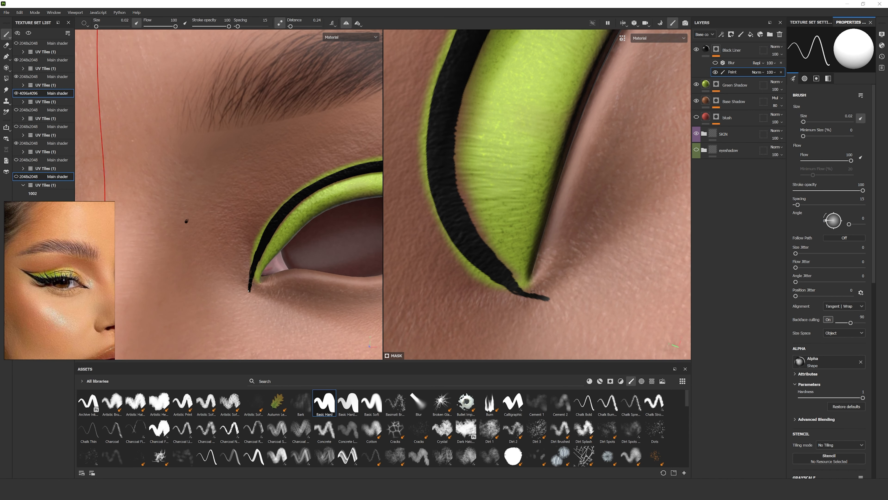
scroll(244, 245, down, 10)
scroll(493, 269, up, 5)
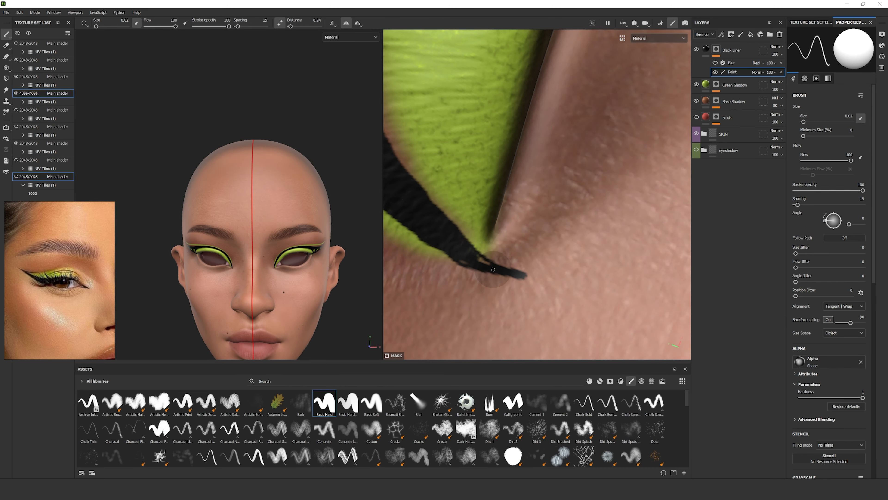
alt+drag(488, 269, 438, 283)
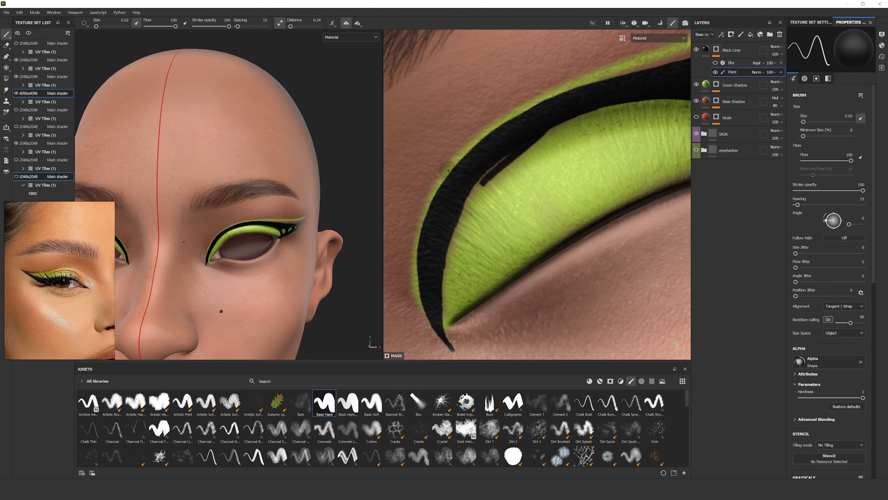
Switch to the Basic Soft brush and set its size to 0.06.
right_click(522, 183)
drag(526, 211, 552, 211)
click(371, 402)
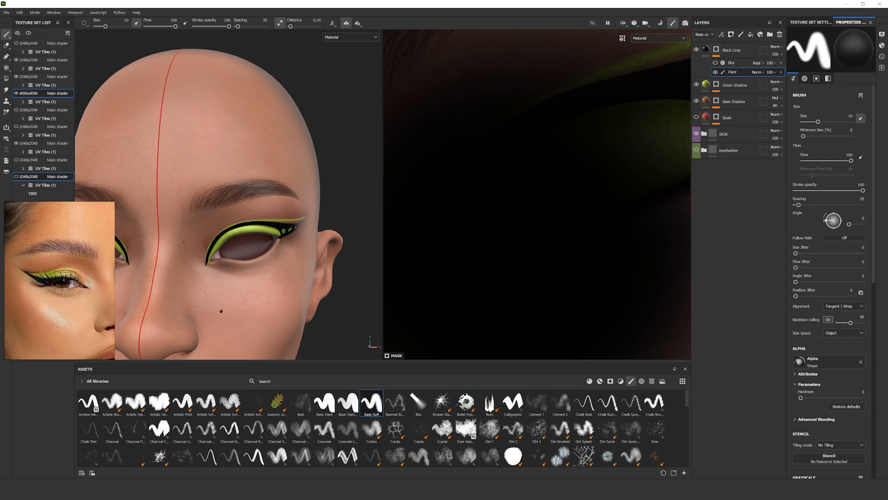
right_click(526, 159)
right_click(537, 176)
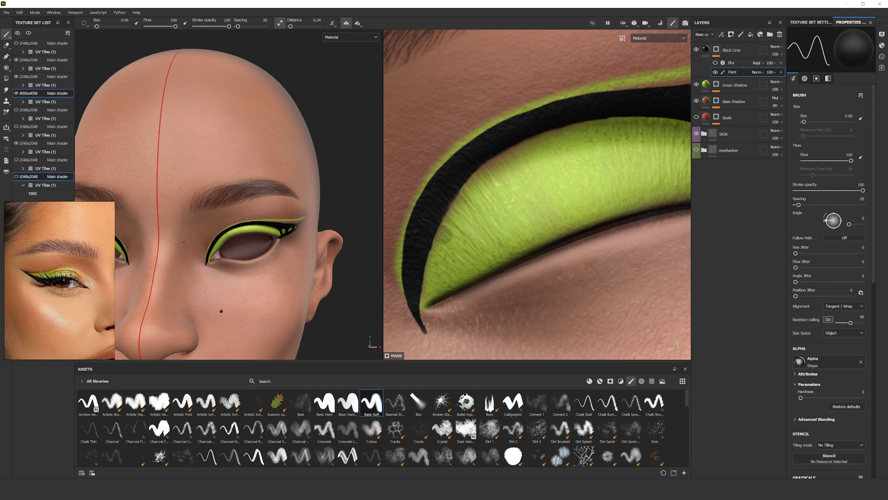
Set the brush size to 0.05 and softly trim the crease liner's inner edge toward the inner eye corner.
alt+right_drag(443, 235, 509, 339)
right_click(546, 260)
double_click(580, 267)
text(0.1)
mouse_move(510, 339)
alt+mouse_down()
mouse_move(547, 259)
mouse_move(504, 273)
alt+mouse_up()
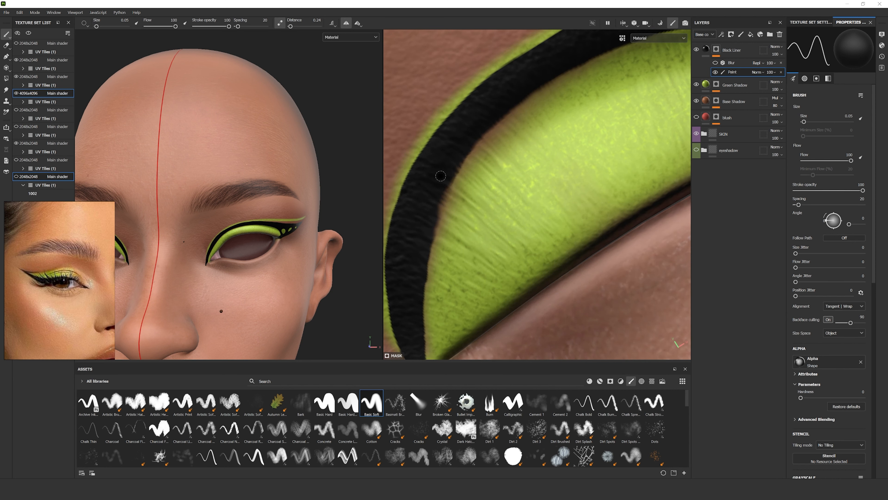
drag(439, 216, 430, 276)
mouse_move(266, 245)
alt+right_down()
mouse_move(196, 210)
mouse_move(273, 245)
alt+right_up()
Enable the Blur effect on the Black Liner mask and inspect the softened liner on the eye.
click(715, 63)
alt+right_drag(621, 92, 507, 140)
alt+right_drag(279, 224, 224, 196)
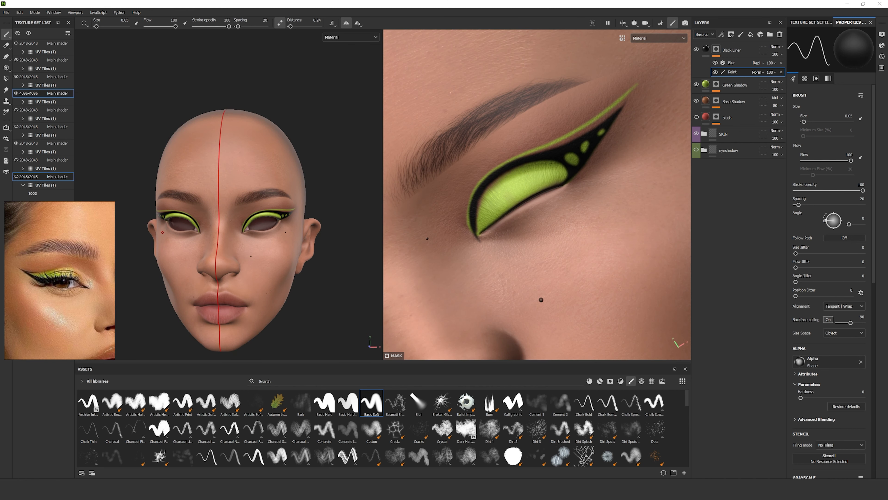
alt+right_drag(490, 196, 553, 231)
alt+right_drag(195, 196, 205, 212)
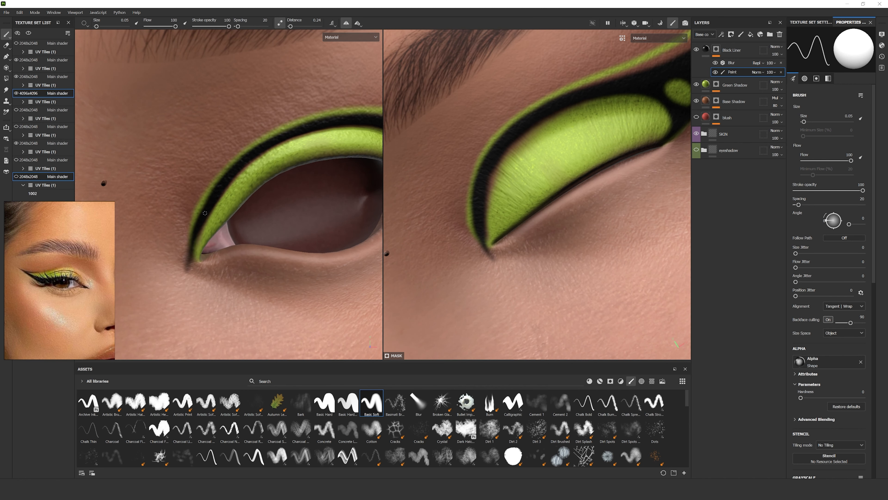
Paint black over the skin-coloured gap between the crease liner and the green lid along the inner half of the eye.
scroll(221, 190, up, 5)
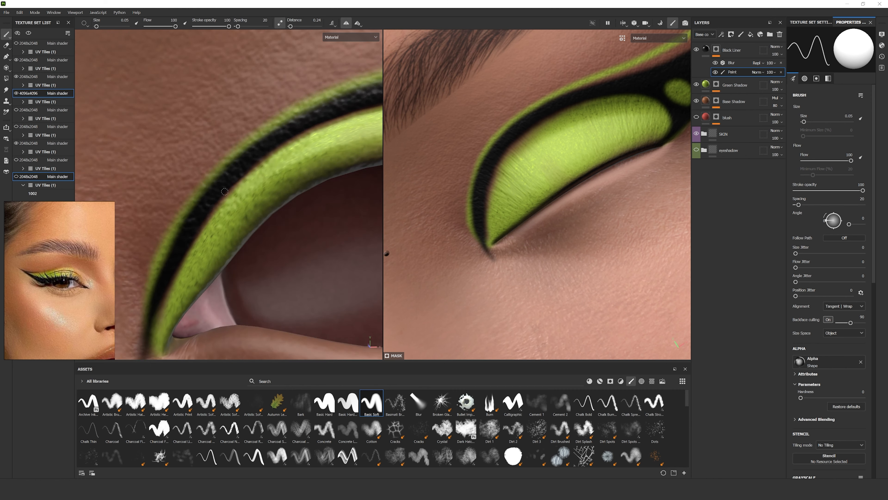
alt+drag(357, 117, 176, 233)
key(f)
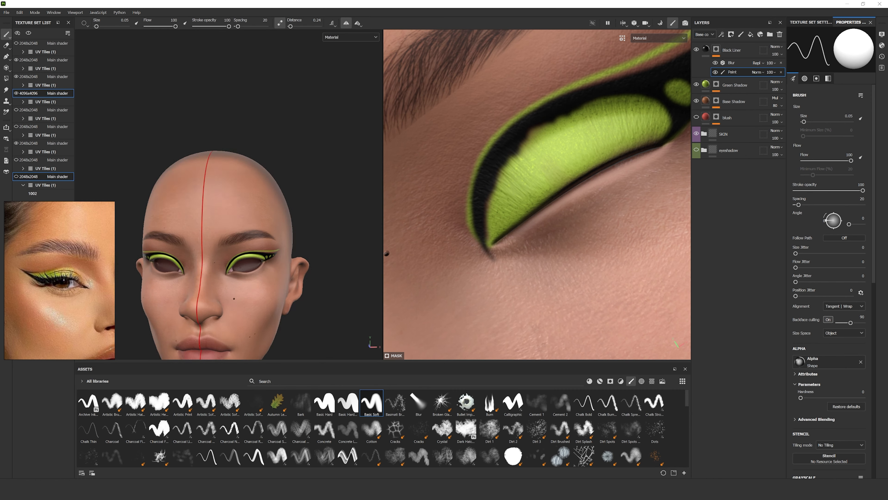
scroll(229, 263, up, 10)
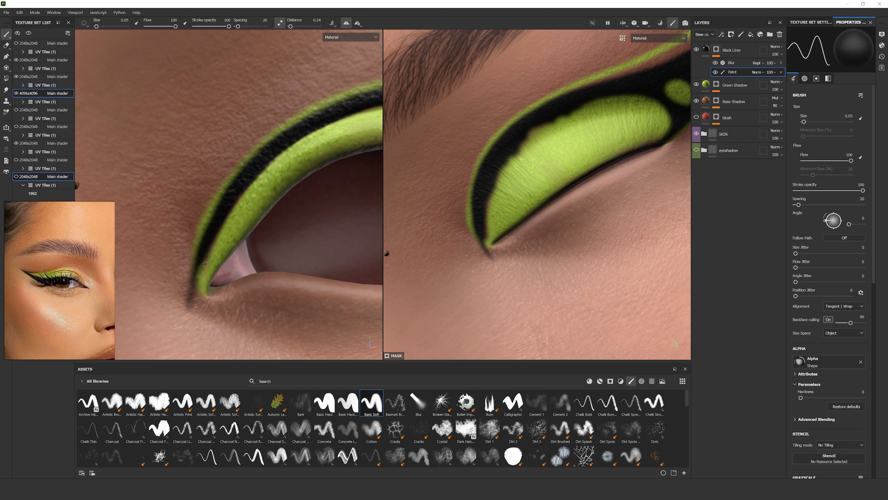
scroll(196, 313, down, 5)
Use the pressure-sensitive Basic Hard brush at size 0.1 to reshape the inner-corner tip and trim the liner's edge along the lid.
click(348, 402)
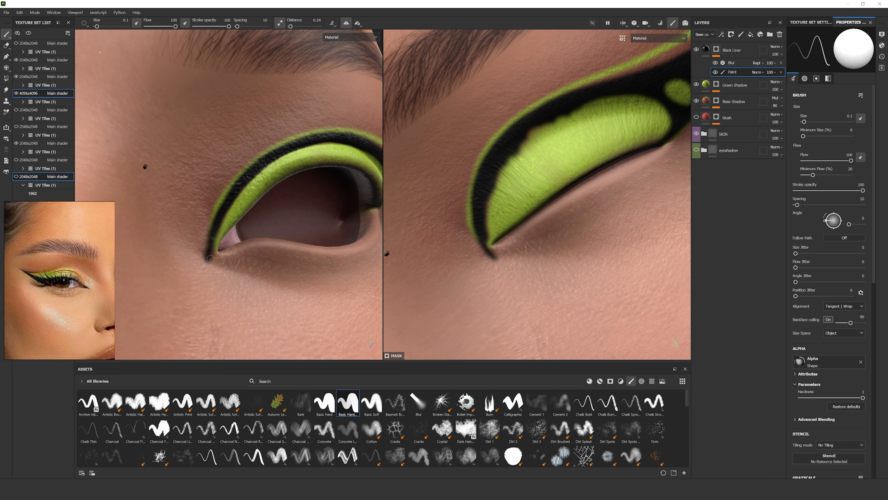
key(f)
scroll(453, 191, up, 2)
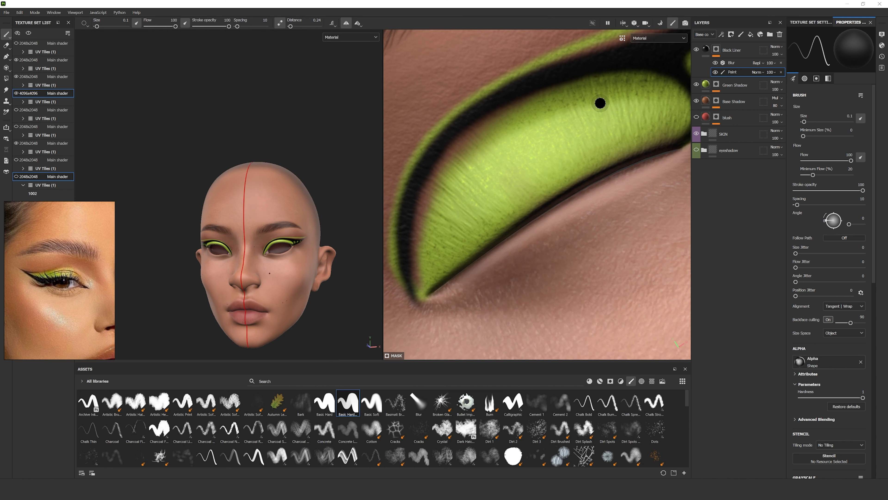
scroll(266, 252, up, 3)
alt+drag(266, 298, 308, 323)
On the Green Shadow mask, paint green into the gap beside the crease liner from the inner corner upward.
click(716, 84)
key(x)
mouse_move(423, 273)
mouse_down()
mouse_move(419, 244)
mouse_move(466, 146)
mouse_up()
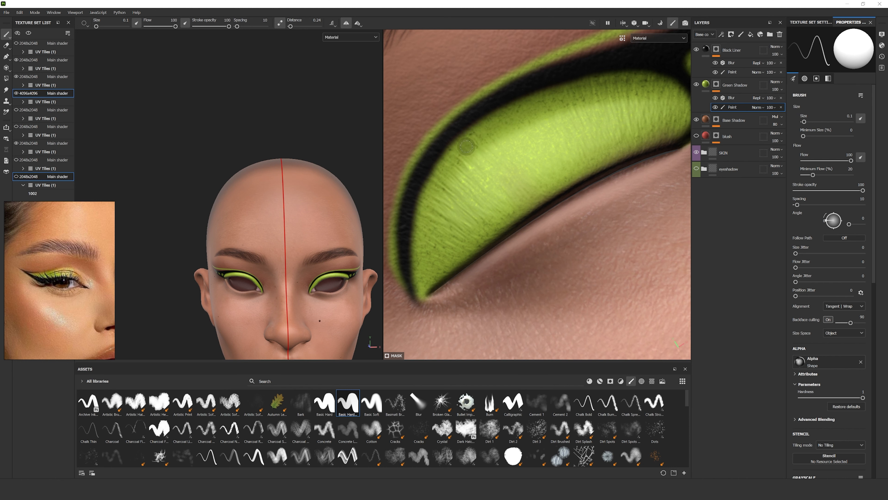
scroll(287, 224, down, 3)
Make the Black Liner mask's paint effect active again and check the makeup on the whole face.
click(717, 91)
scroll(287, 224, down, 1)
scroll(507, 217, down, 6)
scroll(473, 225, up, 4)
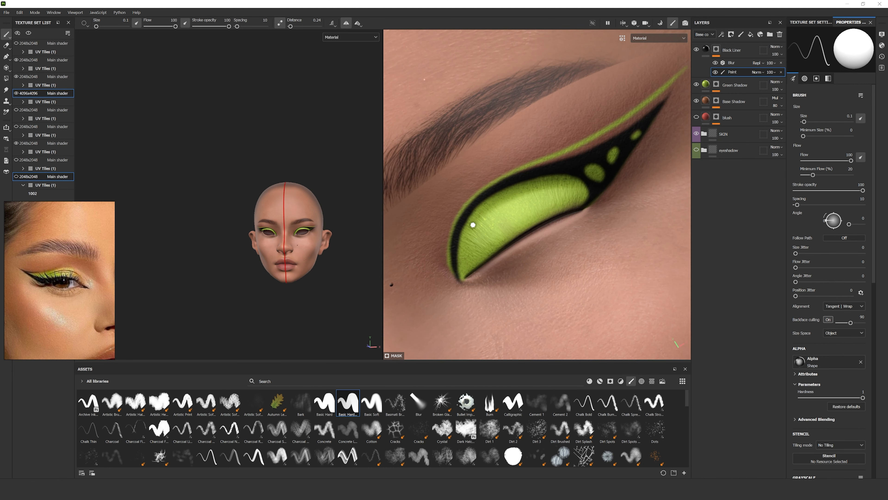
Raise the lazy mouse distance to 2.38 and try a liner stroke upward from the inner eye corner.
key(ctrl+z)
scroll(314, 236, up, 5)
drag(290, 26, 293, 26)
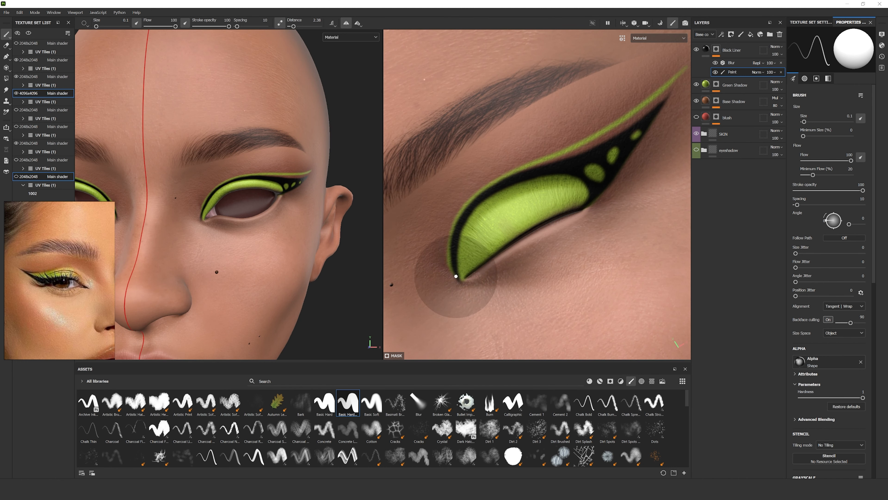
drag(456, 276, 468, 191)
key(ctrl+z)
With lazy mouse distance 0.48, draw a second black line above the green outline from the inner corner toward the brow, thickening its outer part.
drag(438, 246, 610, 81)
scroll(301, 189, down, 4)
alt+drag(300, 224, 272, 226)
scroll(595, 119, up, 2)
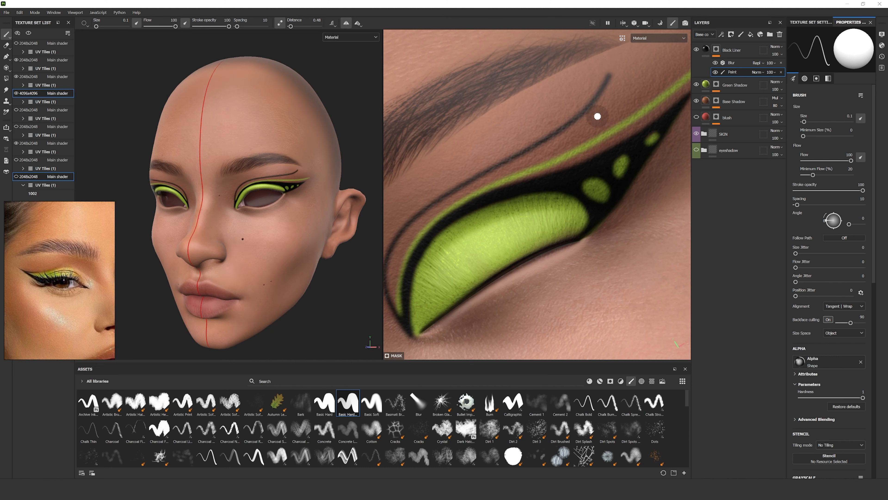
drag(577, 112, 438, 198)
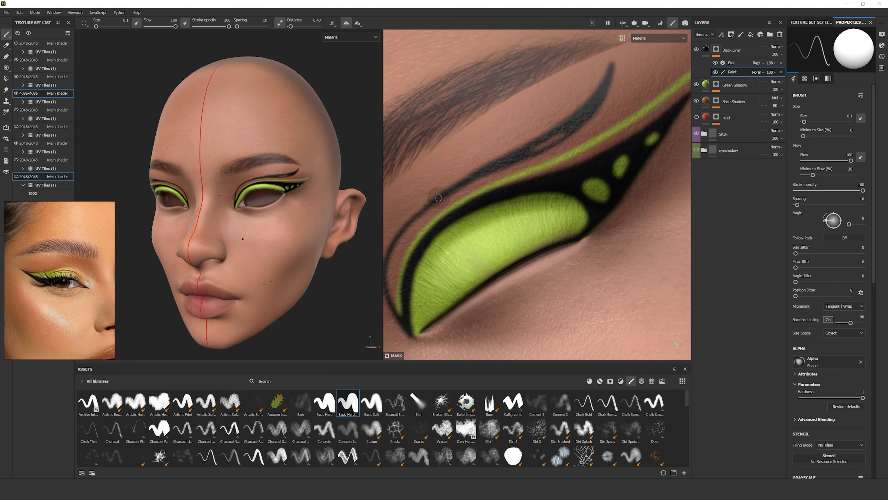
Clean up the upper black crease line on the Black Liner mask by erasing and repainting its edges.
key(x)
drag(610, 70, 563, 146)
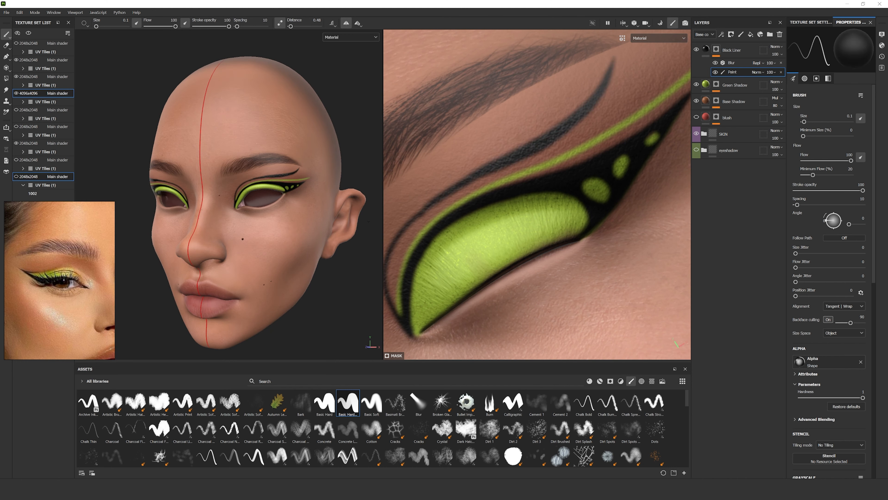
alt+drag(300, 224, 323, 219)
scroll(301, 210, up, 3)
alt+drag(507, 196, 591, 185)
key(x)
drag(579, 141, 521, 172)
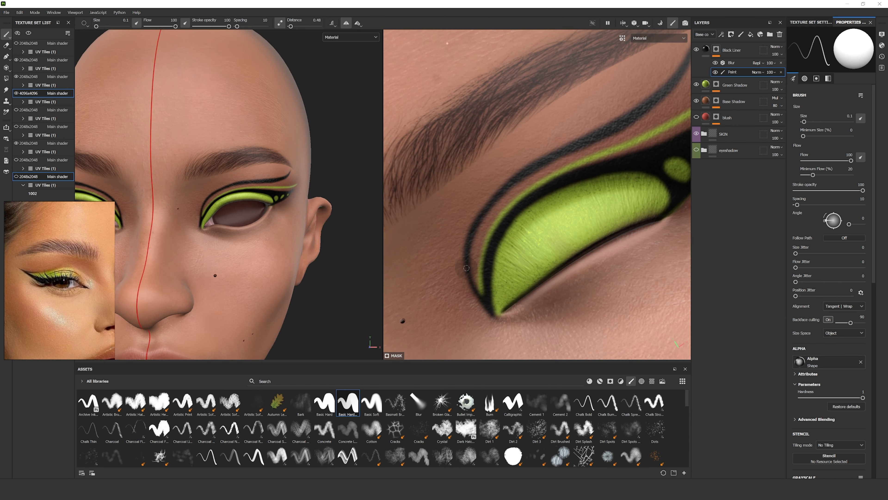
Repaint the outer tail of the black crease line and erase its lower edge to smooth the curve.
alt+drag(279, 210, 258, 206)
scroll(280, 211, down, 3)
ctrl+alt+drag(686, 119, 644, 172)
drag(631, 123, 621, 143)
key(x)
drag(586, 171, 523, 206)
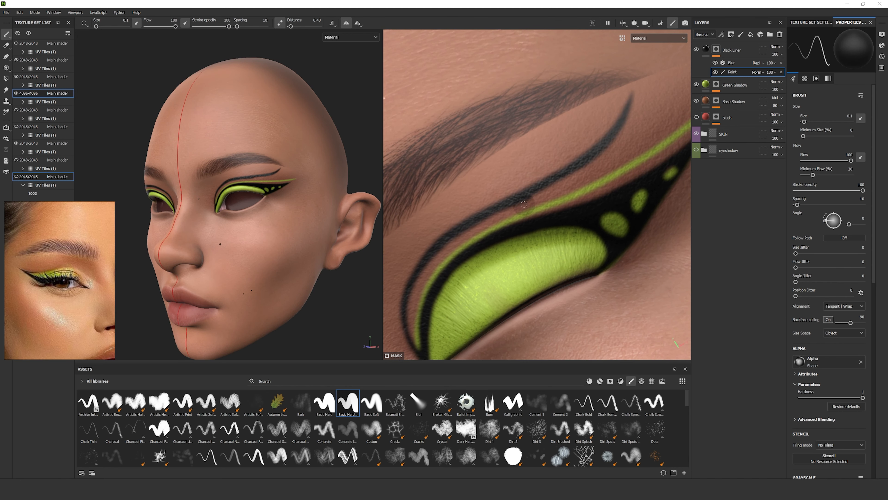
Erase around the outer tip of the crease line to taper it into a fine point below the brow.
scroll(279, 196, up, 6)
ctrl+alt+drag(301, 196, 329, 200)
scroll(301, 203, up, 2)
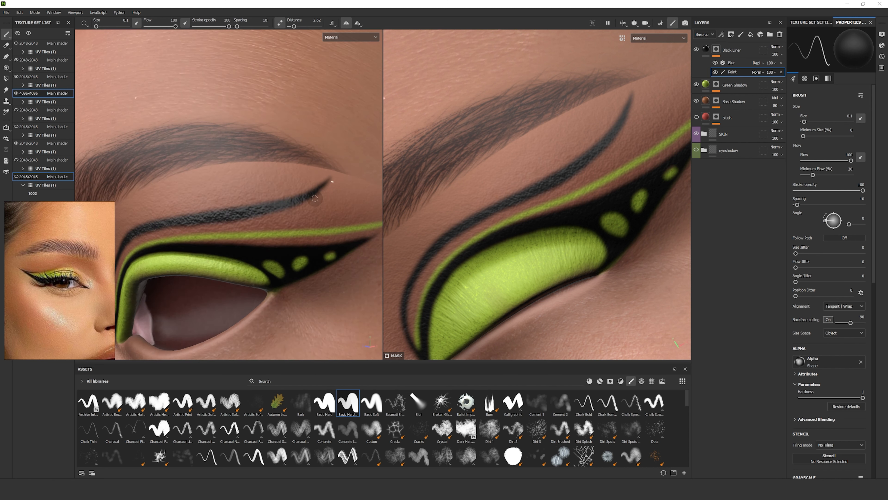
right_click(277, 214)
alt+drag(300, 191, 288, 182)
scroll(289, 183, down, 4)
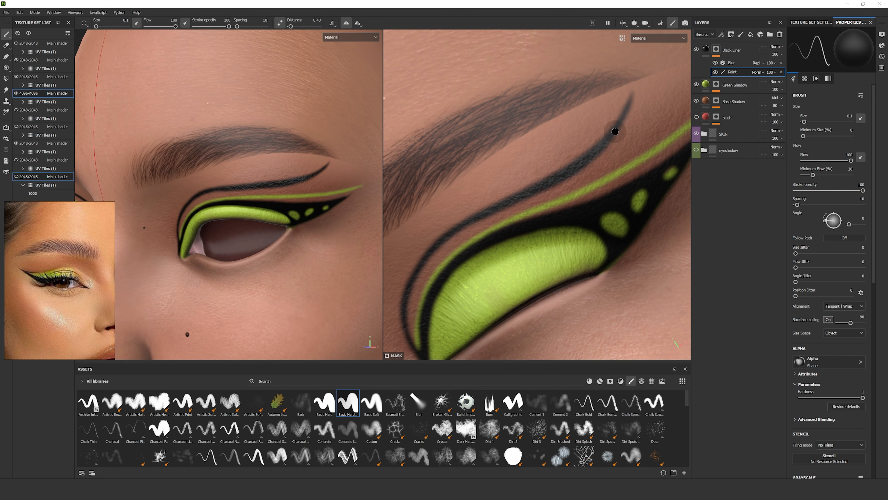
scroll(280, 196, down, 5)
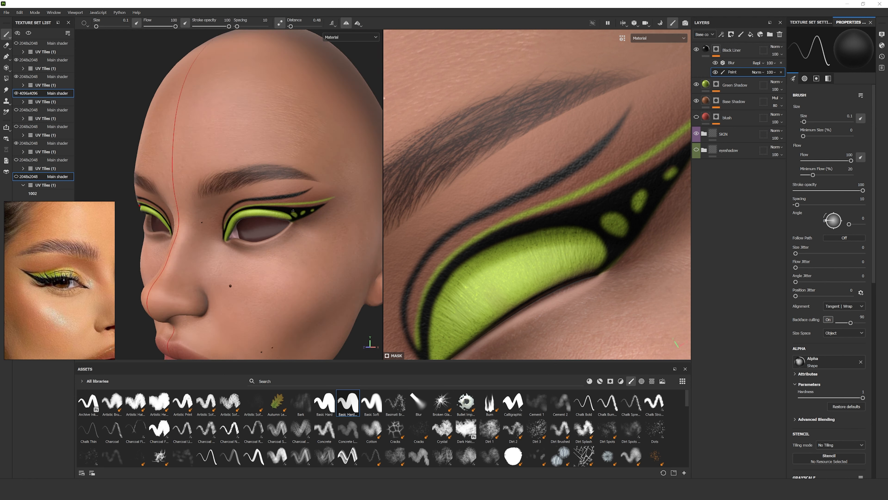
Paint a second curved black line outside the crease line, running from its inner bend down to the inner eye corner.
alt+drag(224, 210, 280, 206)
scroll(536, 194, down, 3)
scroll(244, 210, up, 3)
ctrl+alt+drag(241, 280, 271, 228)
scroll(505, 122, up, 3)
ctrl+alt+drag(504, 122, 560, 47)
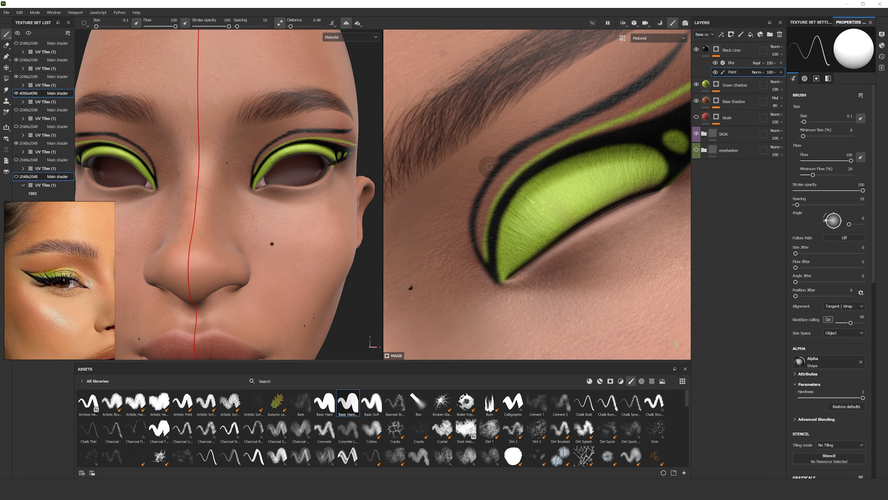
drag(535, 136, 468, 241)
scroll(315, 140, down, 5)
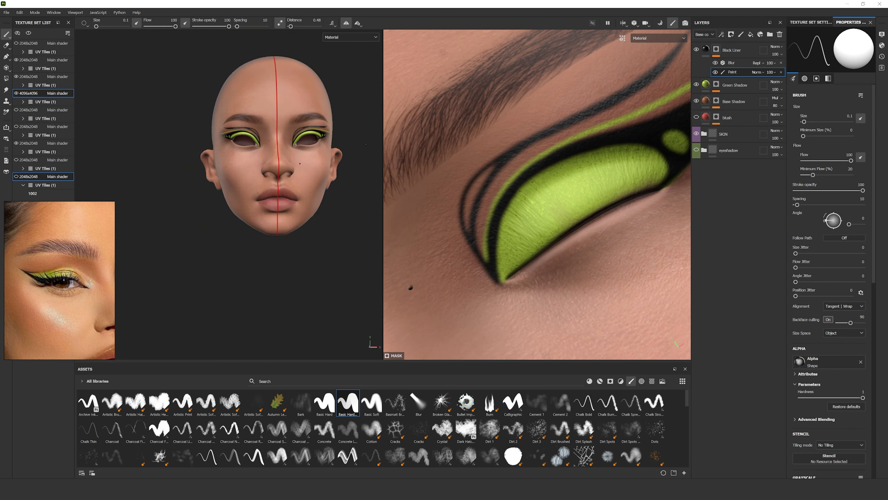
Erase along the edges of the crease line and the new inner-corner curve to thin and smooth them.
alt+drag(314, 140, 299, 137)
mouse_move(609, 121)
ctrl+alt+mouse_down()
mouse_move(531, 236)
mouse_move(518, 198)
ctrl+alt+mouse_up()
key(x)
mouse_move(441, 269)
mouse_down()
mouse_move(586, 197)
mouse_move(622, 120)
mouse_up()
ctrl+alt+drag(563, 175, 587, 193)
scroll(297, 147, up, 4)
scroll(297, 147, down, 4)
drag(425, 297, 639, 144)
scroll(588, 237, down, 1)
Fill the gap between the two black inner-corner lines with green using the paint effect of the Green Shadow mask.
alt+drag(300, 158, 320, 158)
click(717, 84)
click(732, 107)
ctrl+alt+drag(454, 315, 505, 218)
scroll(506, 218, up, 1)
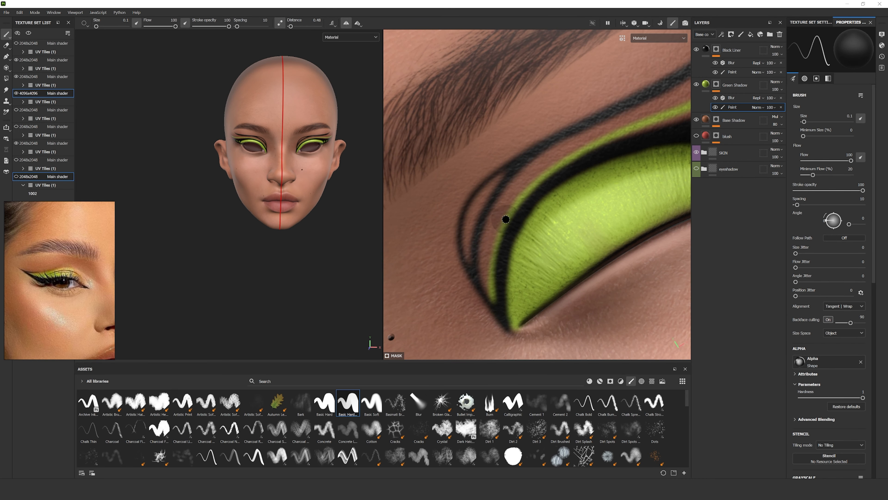
key(x)
mouse_move(470, 257)
mouse_down()
mouse_move(510, 170)
mouse_move(468, 262)
mouse_move(542, 175)
mouse_move(599, 140)
mouse_up()
scroll(356, 162, up, 4)
drag(499, 213, 486, 257)
Undo the last green strokes and repaint the green band beside the liner at the inner corner thicker.
scroll(299, 157, down, 4)
key(ctrl+z)
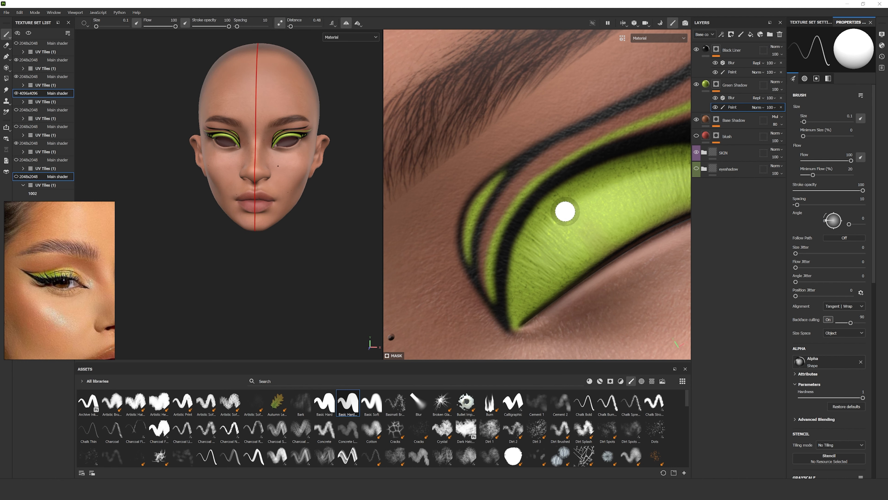
key(ctrl+z)
scroll(517, 210, up, 2)
mouse_move(488, 323)
mouse_down()
mouse_move(589, 138)
mouse_move(611, 127)
mouse_up()
scroll(343, 164, up, 4)
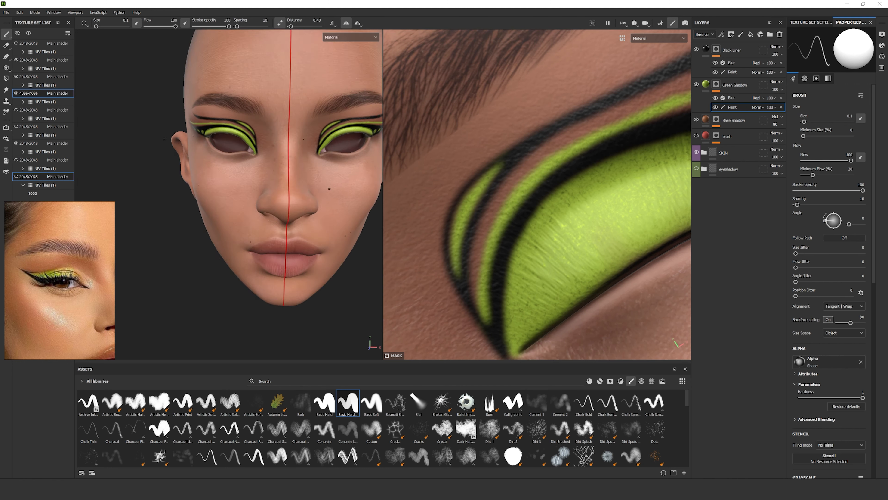
ctrl+alt+drag(350, 168, 242, 186)
scroll(241, 186, down, 5)
scroll(245, 186, up, 5)
scroll(576, 211, down, 6)
Rename the Black Liner mask's paint effect as "base liner" and add a new paint effect to the mask.
click(714, 91)
double_click(733, 73)
text(base li)
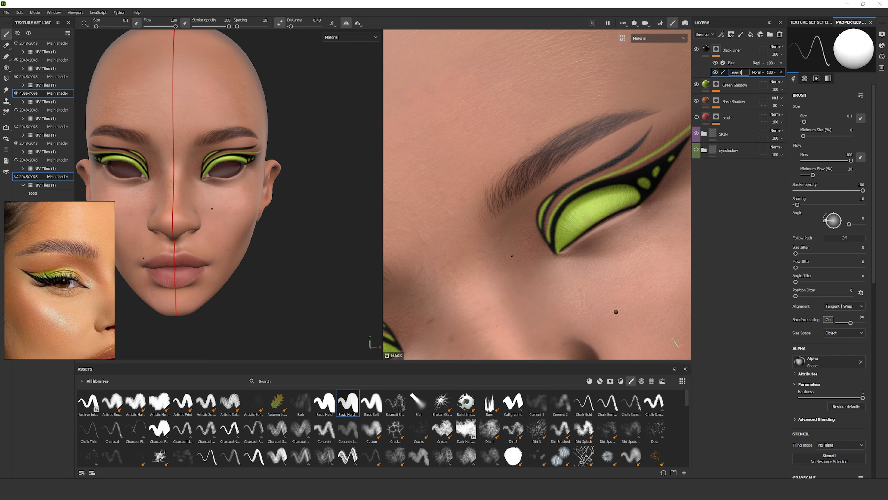
click(731, 63)
click(722, 34)
click(733, 50)
Paint a black pointed tip extending down from the inner eye corner on the new paint effect.
scroll(591, 224, up, 4)
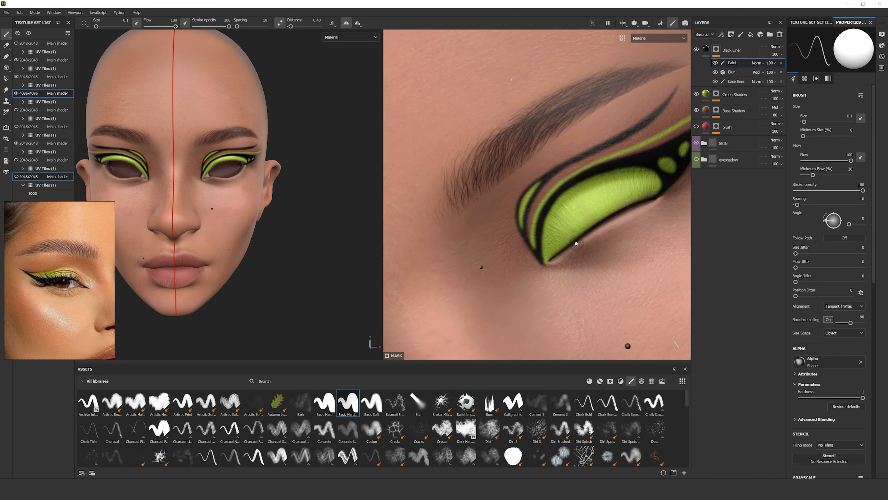
scroll(206, 174, up, 8)
alt+drag(206, 210, 198, 214)
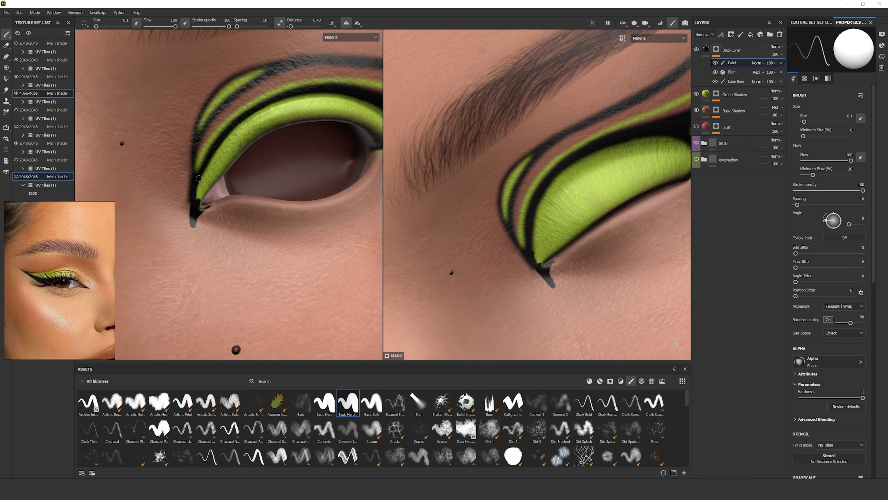
scroll(199, 178, down, 5)
scroll(200, 254, up, 6)
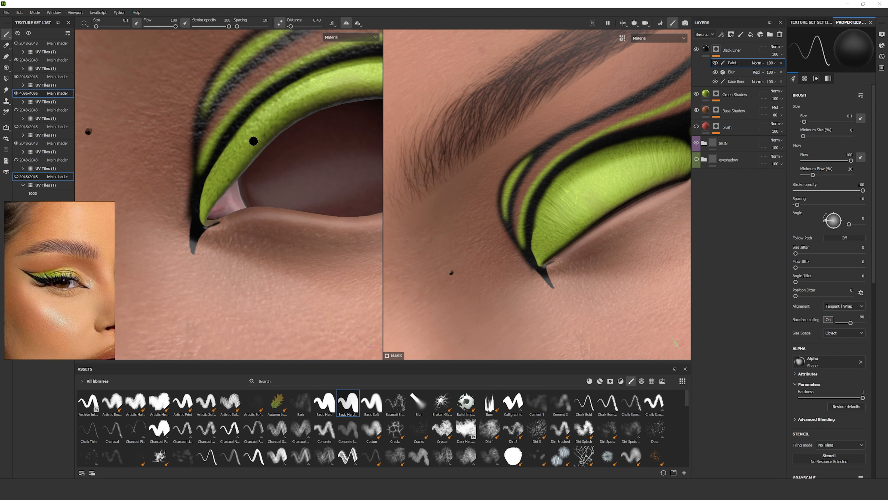
Move the new paint effect below the Blur filter and refine the inner-corner tip into a thinner point.
scroll(245, 210, down, 5)
scroll(262, 213, up, 6)
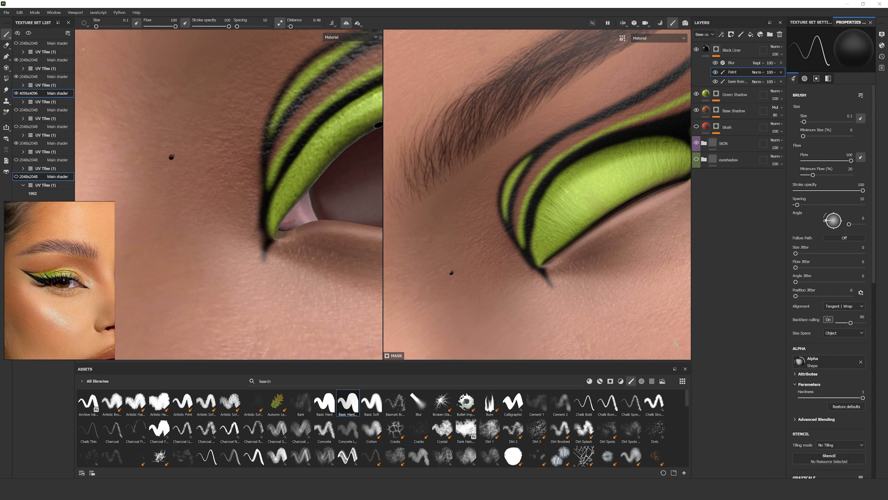
scroll(276, 191, down, 5)
scroll(267, 237, up, 4)
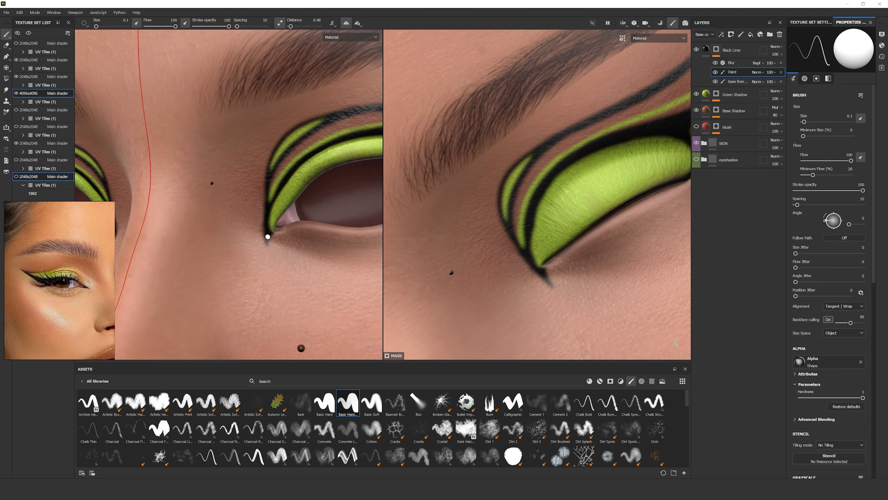
Extend the inner-corner tip into a thin black tail curving down toward the nose.
scroll(313, 169, down, 5)
scroll(300, 231, up, 6)
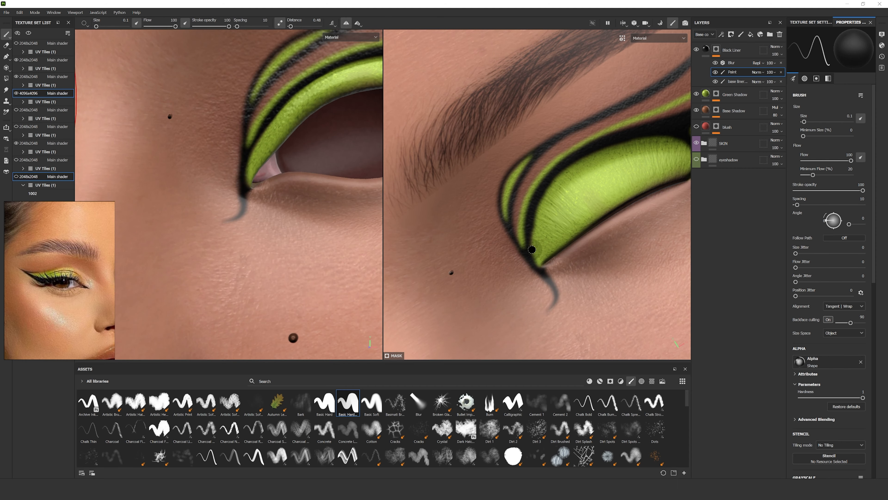
scroll(314, 211, down, 5)
scroll(315, 210, up, 5)
Paint a black liner stroke from the inner eye corner along the lower lash line.
scroll(374, 219, down, 5)
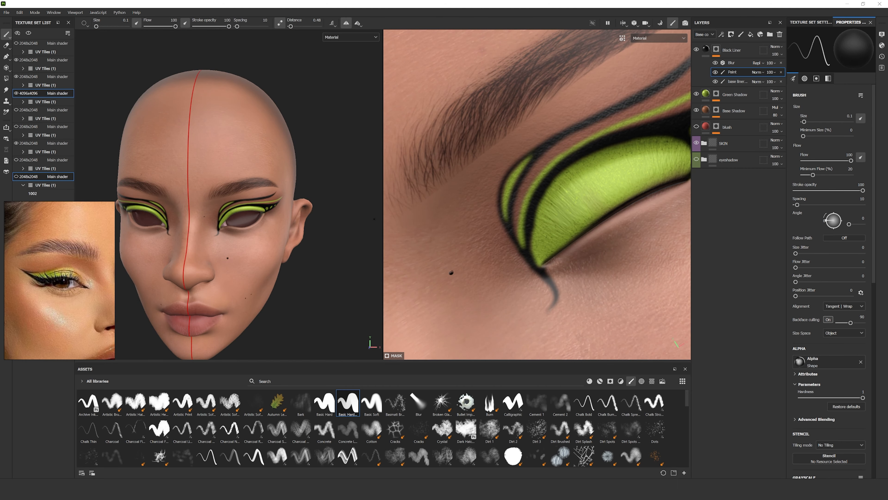
scroll(245, 247, up, 5)
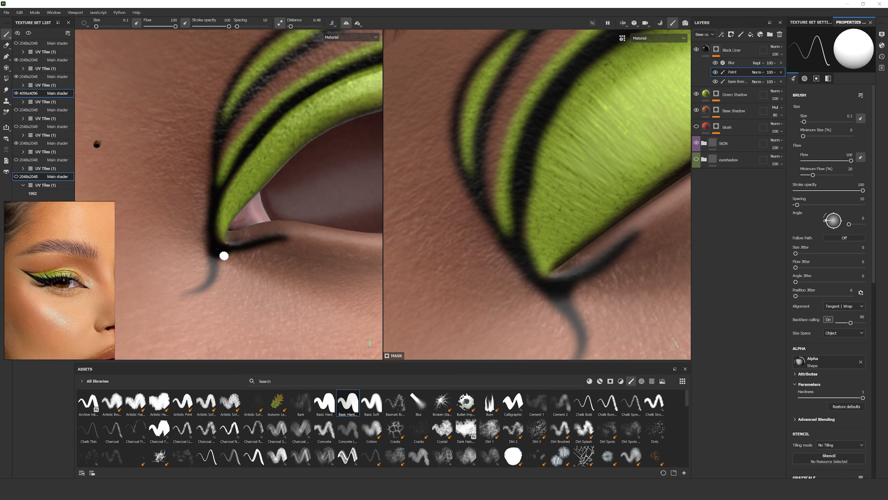
scroll(224, 256, down, 5)
scroll(260, 276, up, 5)
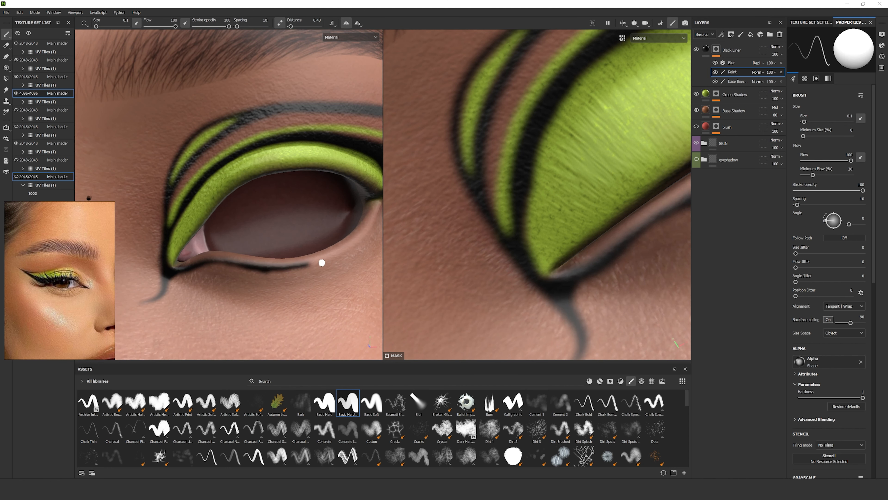
Continue the black lower lash line out to the outer corner of the eye.
scroll(322, 263, down, 5)
scroll(248, 274, up, 4)
alt+middle_drag(664, 196, 524, 241)
drag(543, 234, 635, 186)
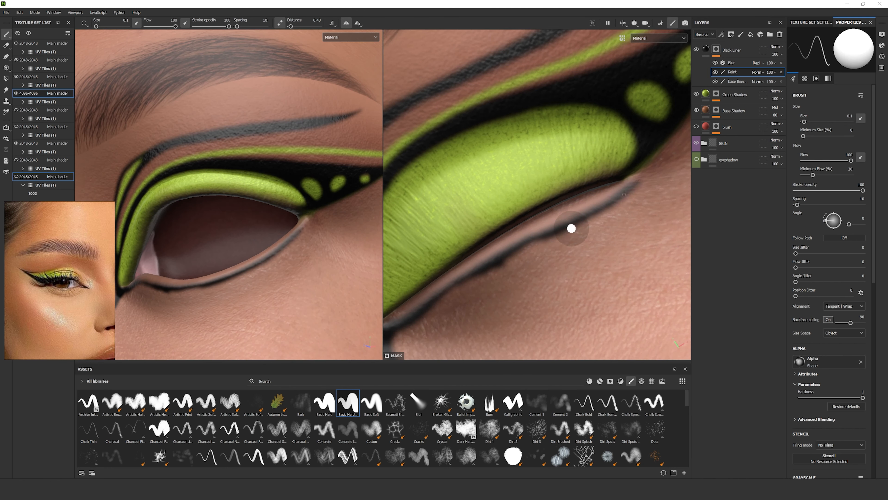
drag(571, 228, 530, 249)
Thicken the inner half of the black lower lash line with overlapping strokes.
scroll(227, 258, down, 5)
alt+middle_drag(500, 273, 576, 186)
scroll(525, 210, up, 3)
drag(489, 215, 570, 166)
drag(458, 245, 575, 178)
drag(575, 178, 687, 94)
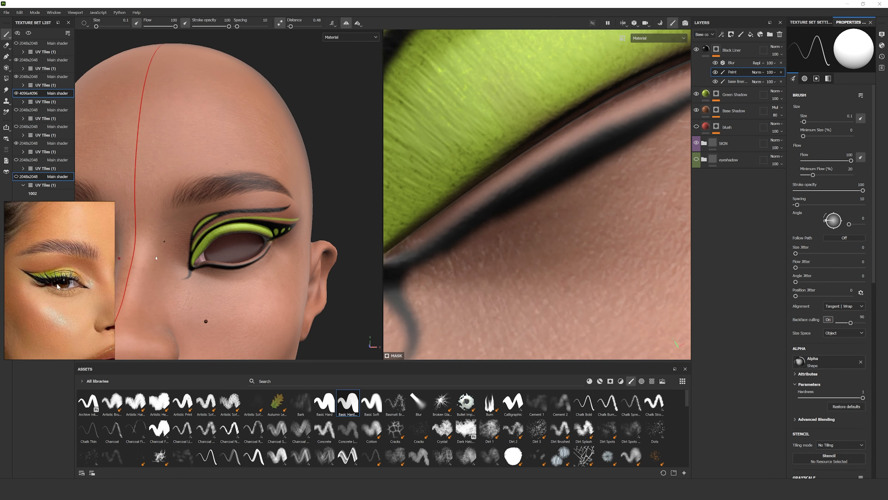
Erase along the outer edge of the lower lash line to thin and smooth it toward the outer corner.
scroll(227, 259, down, 5)
alt+drag(259, 245, 238, 241)
scroll(245, 241, up, 6)
mouse_move(577, 175)
alt+mouse_down()
mouse_move(517, 252)
mouse_move(509, 280)
mouse_move(518, 129)
alt+mouse_up()
key(x)
drag(506, 224, 527, 74)
scroll(530, 140, down, 3)
alt+middle_drag(529, 140, 530, 220)
drag(526, 217, 539, 124)
drag(521, 234, 534, 150)
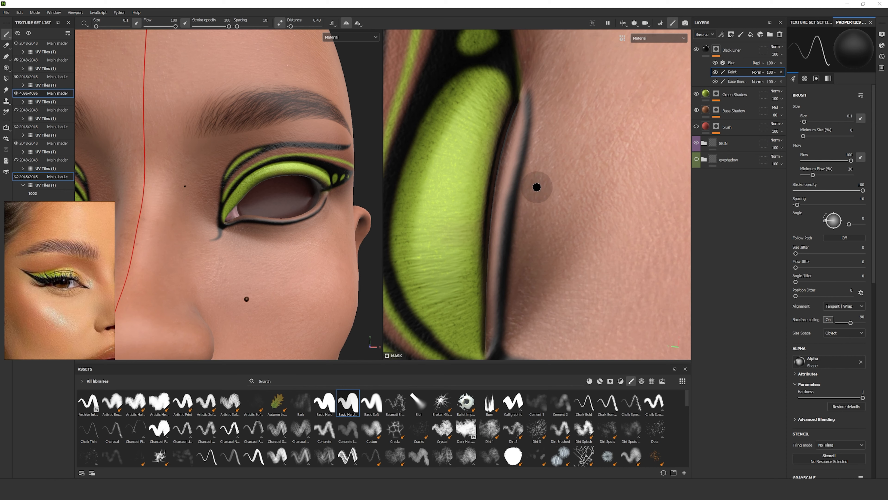
Lower the roughness of the Black Liner fill to 0.0929 and check the liner on the face.
scroll(228, 241, down, 6)
mouse_move(228, 241)
alt+mouse_down()
mouse_move(170, 235)
mouse_move(245, 242)
alt+mouse_up()
click(706, 49)
mouse_move(810, 254)
mouse_down()
mouse_move(791, 254)
mouse_move(799, 254)
mouse_up()
scroll(270, 245, up, 6)
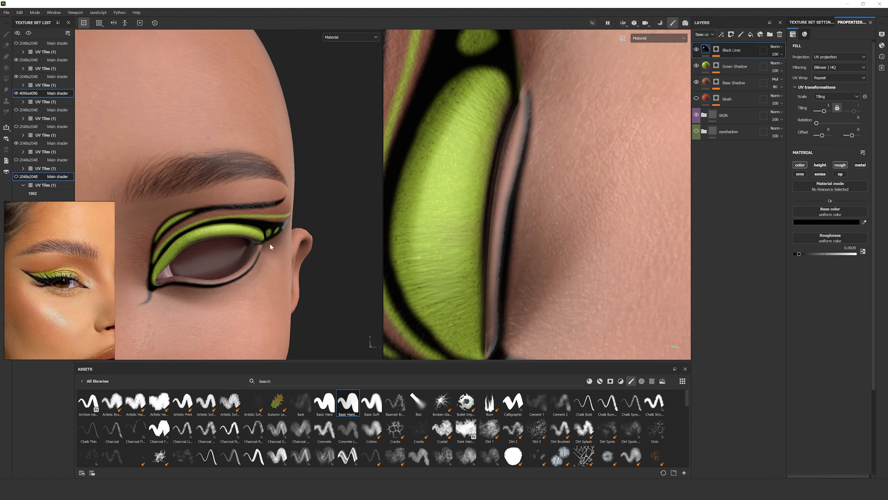
alt+drag(270, 245, 259, 246)
scroll(270, 245, down, 6)
scroll(272, 242, down, 2)
scroll(518, 224, up, 4)
Erase the curved tail below the inner eye corner down to a short point on the Black Liner mask's paint effect.
click(716, 50)
click(732, 73)
scroll(522, 270, down, 5)
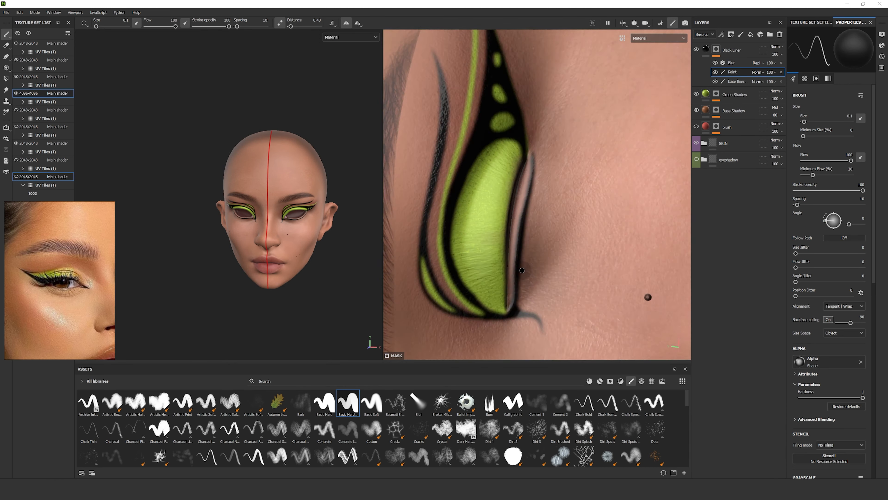
alt+middle_drag(522, 270, 541, 160)
alt+drag(542, 161, 622, 126)
scroll(542, 161, up, 4)
drag(498, 224, 482, 139)
drag(506, 238, 514, 195)
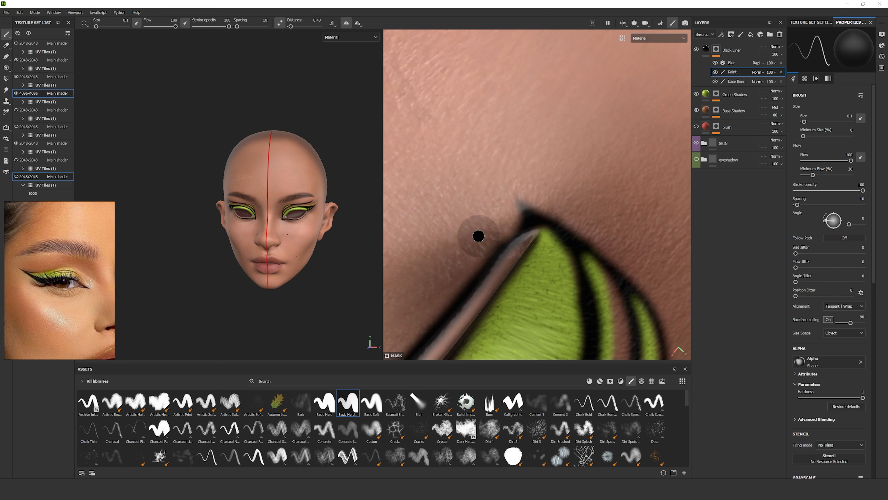
Undo the last erase stroke at the inner-corner tip.
scroll(308, 214, up, 6)
alt+drag(293, 227, 308, 228)
key(ctrl+z)
scroll(308, 227, down, 2)
scroll(547, 262, up, 2)
Switch the brush back to painting, try sizes 0.08 and 0.01, and settle on 0.03.
key(x)
right_click(479, 133)
text(0)
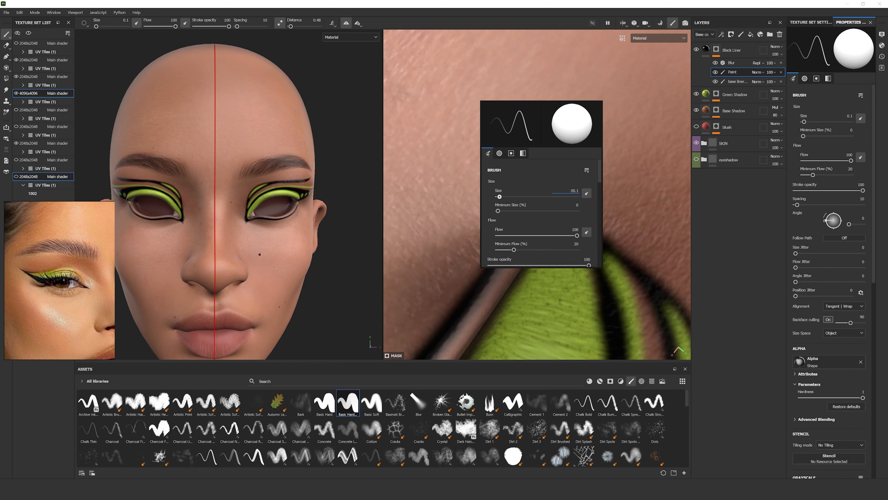
text(8)
key(Return)
right_click(510, 204)
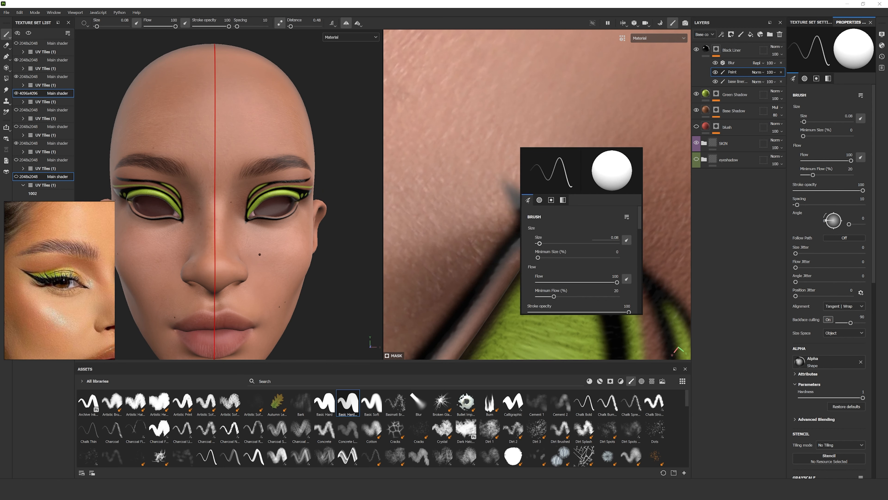
text(.01)
key(Return)
right_click(496, 153)
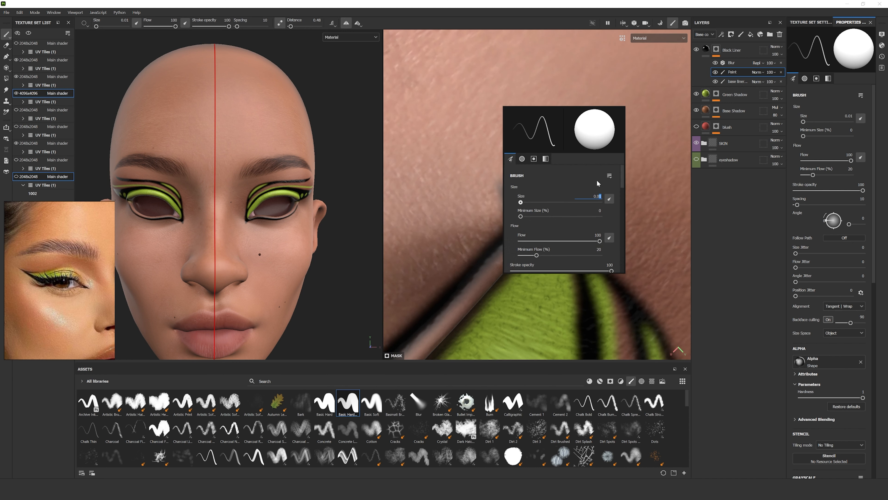
text(.03)
key(Return)
Open the display settings and browse the environment maps while viewing the whole head.
alt+drag(266, 224, 242, 217)
alt+right_drag(242, 217, 246, 199)
key(f)
click(882, 34)
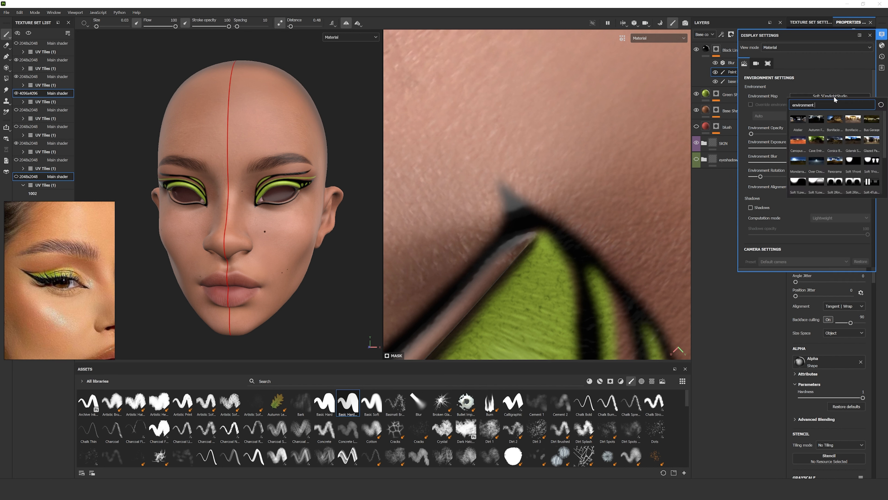
drag(819, 168, 810, 167)
alt+right_drag(290, 210, 257, 210)
Make the blush layer visible and view the full face with it.
click(696, 127)
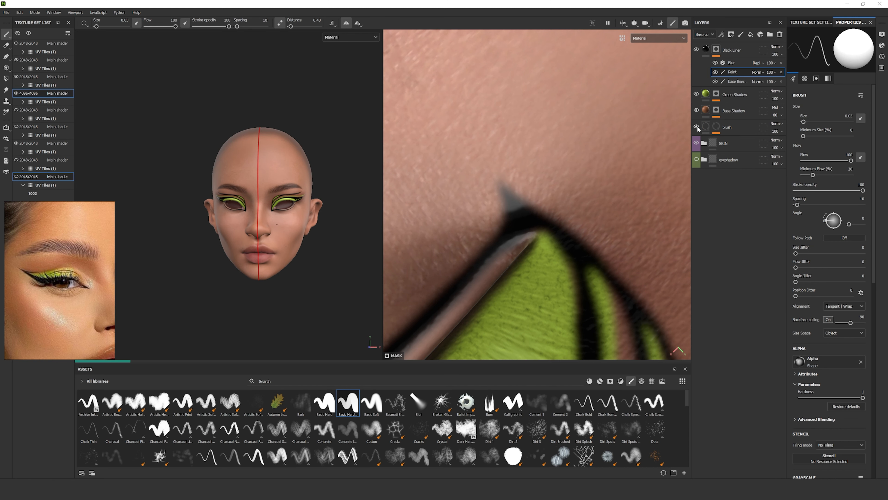
alt+right_drag(258, 169, 255, 196)
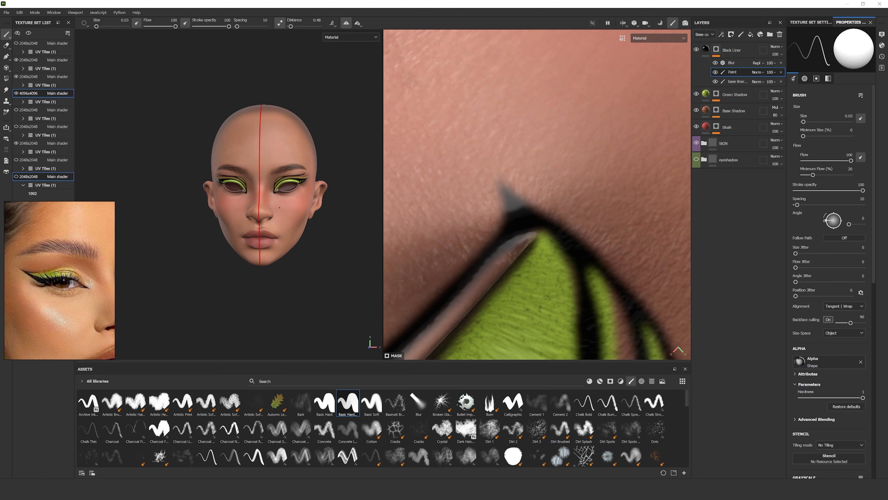
scroll(37, 265, down, 5)
Move the upper Paint effect above the Blur effect in the Black Liner mask.
alt+drag(276, 196, 264, 198)
alt+right_drag(264, 198, 325, 224)
mouse_move(262, 467)
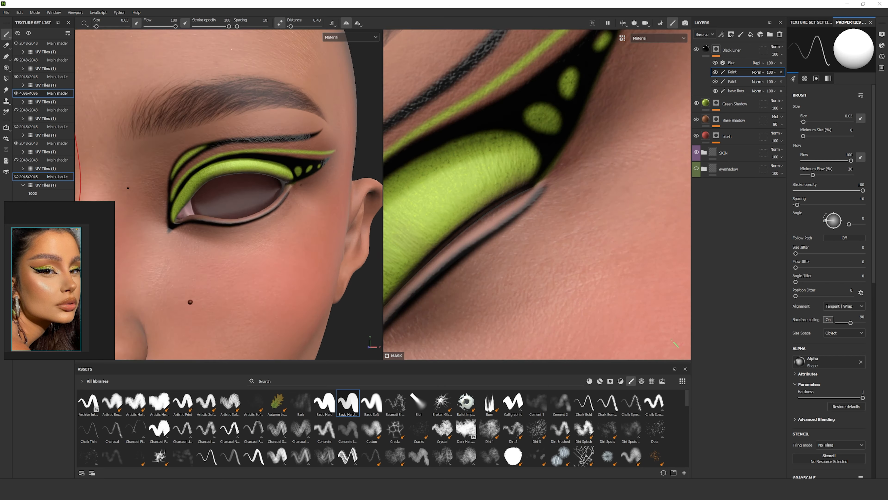
alt+drag(301, 185, 280, 213)
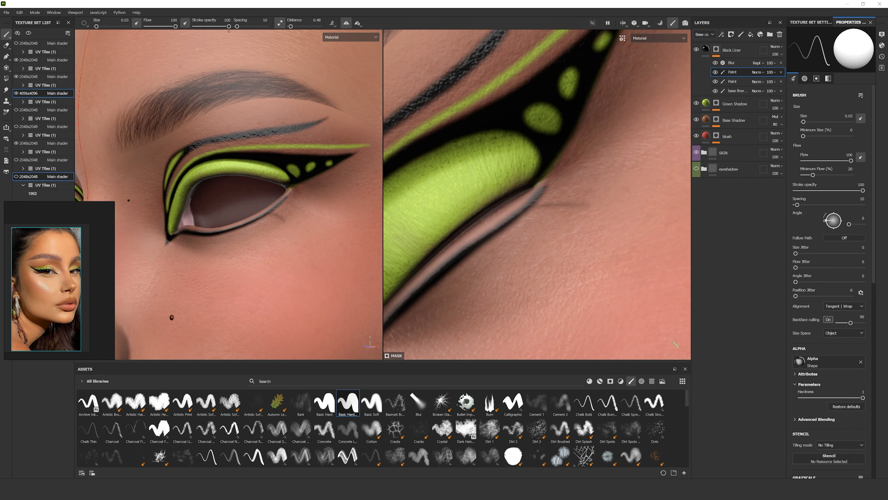
scroll(277, 211, up, 6)
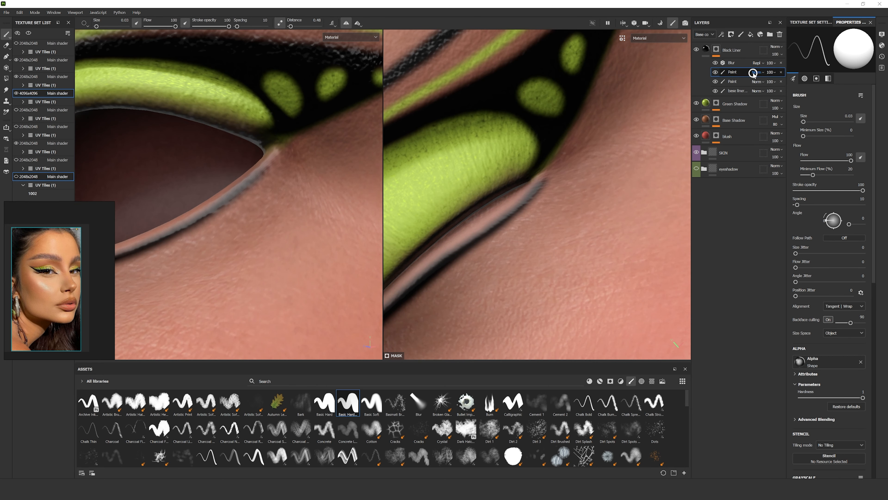
drag(753, 73, 746, 66)
Try lower lash strokes at the eye's outer corner with varying brush sizes, and undo them.
drag(515, 215, 548, 241)
scroll(231, 210, down, 6)
key(ctrl+z)
key(ctrl+z)
right_click(279, 140)
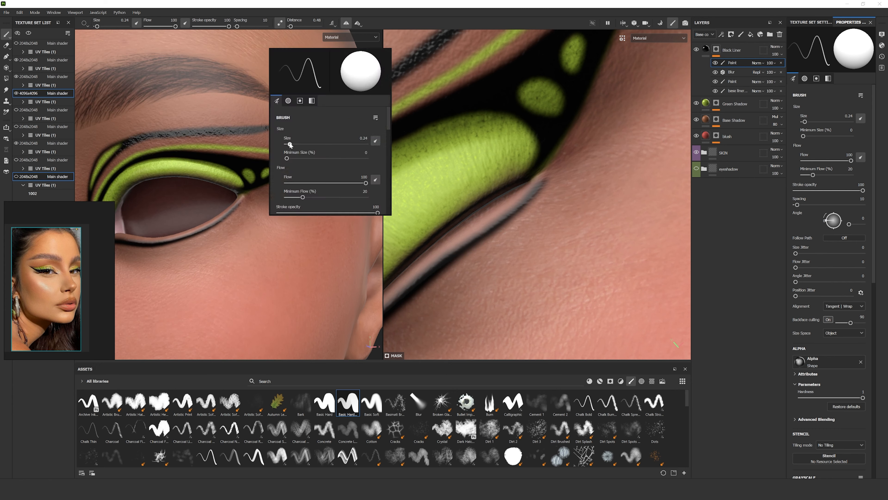
drag(288, 143, 289, 144)
mouse_move(211, 226)
mouse_down()
mouse_move(229, 234)
mouse_move(236, 225)
mouse_up()
drag(233, 204, 265, 231)
key(ctrl+z)
key(ctrl+z)
key(ctrl+z)
Set the brush size to 0.03 and paint thin curved lashes outward from the outer lower lash line.
scroll(241, 224, up, 6)
right_click(246, 138)
scroll(231, 210, down, 3)
drag(214, 169, 234, 185)
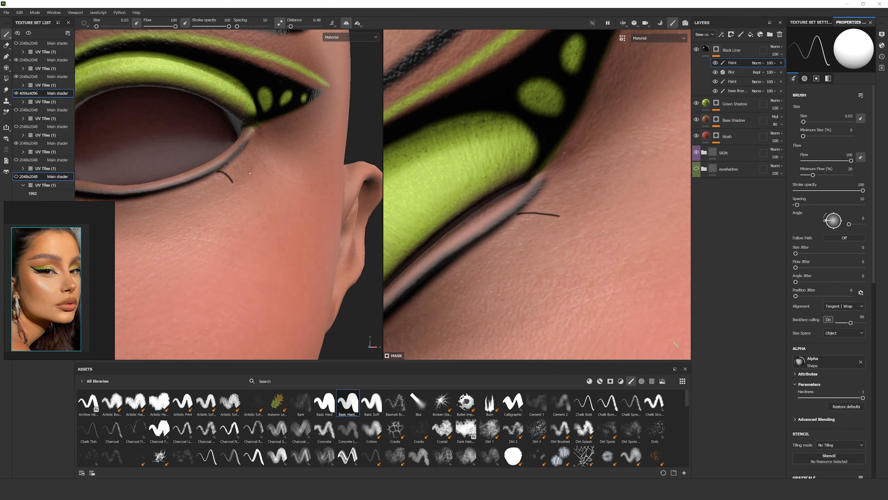
key(ctrl+z)
scroll(217, 175, up, 4)
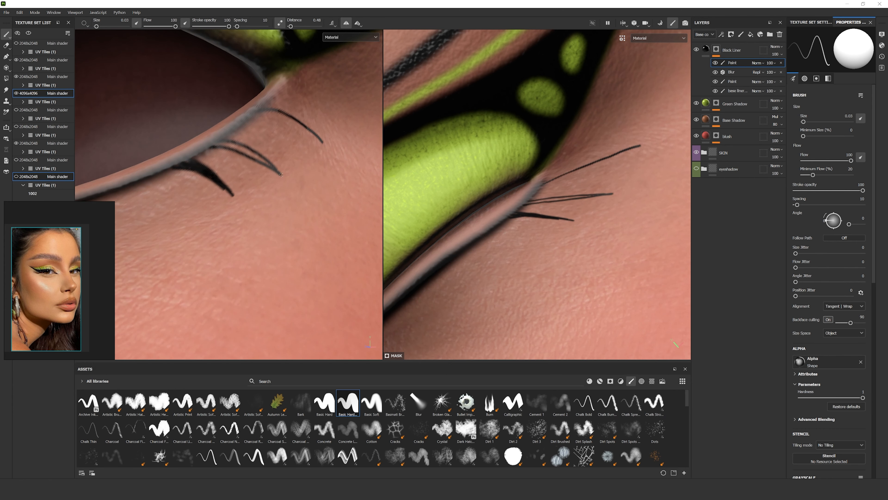
drag(251, 120, 325, 146)
Fill in the middle lower lash and refine the lash shapes with the brush colour inverted to black.
scroll(245, 175, down, 6)
alt+drag(245, 210, 224, 211)
scroll(524, 224, up, 3)
scroll(224, 186, up, 6)
alt+middle_drag(218, 181, 256, 218)
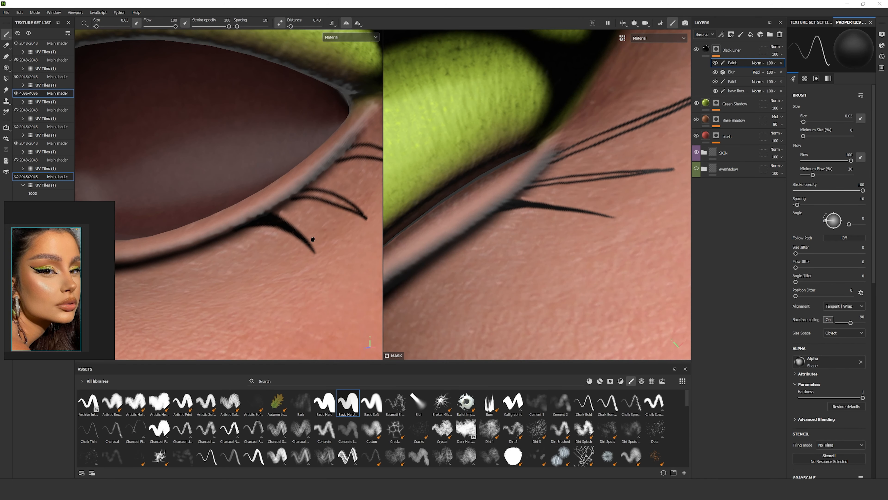
scroll(313, 240, down, 6)
scroll(267, 216, up, 6)
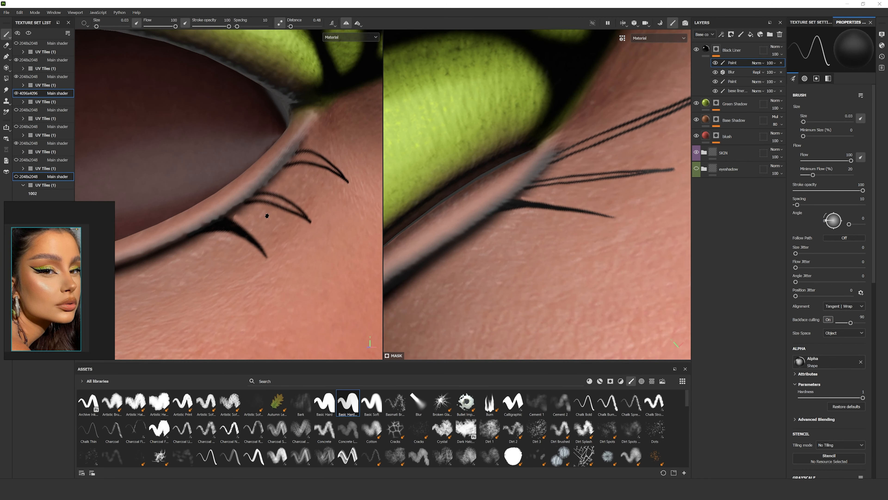
mouse_move(267, 216)
alt+mouse_down()
mouse_move(239, 204)
mouse_move(252, 207)
alt+mouse_up()
scroll(348, 241, down, 5)
alt+drag(315, 241, 343, 242)
scroll(325, 244, up, 5)
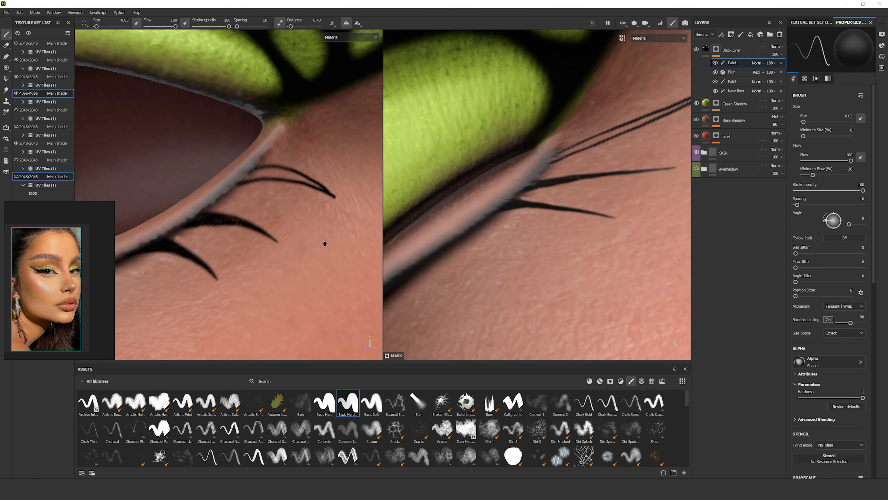
Switch the brush back to white and fill in the outermost lower lash down to its base.
key(x)
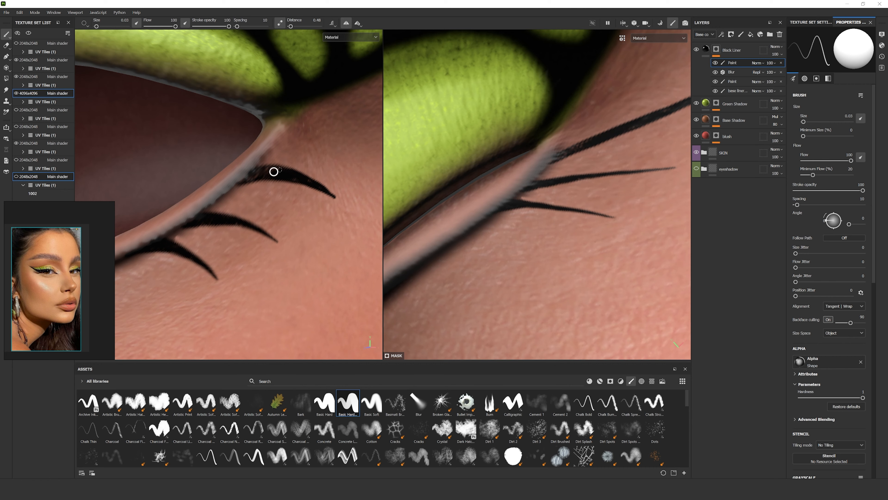
drag(274, 171, 253, 178)
scroll(253, 178, down, 5)
alt+drag(259, 210, 241, 214)
scroll(238, 225, up, 5)
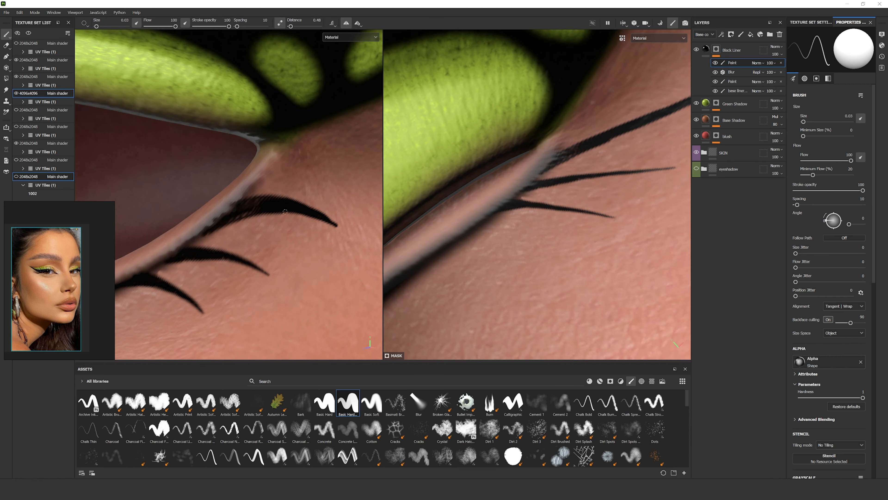
mouse_move(246, 204)
alt+right_down()
mouse_move(123, 319)
mouse_move(265, 192)
alt+right_up()
Invert the brush to black, set the stroke distance to 1.9, and clean up the lower lash edges.
key(x)
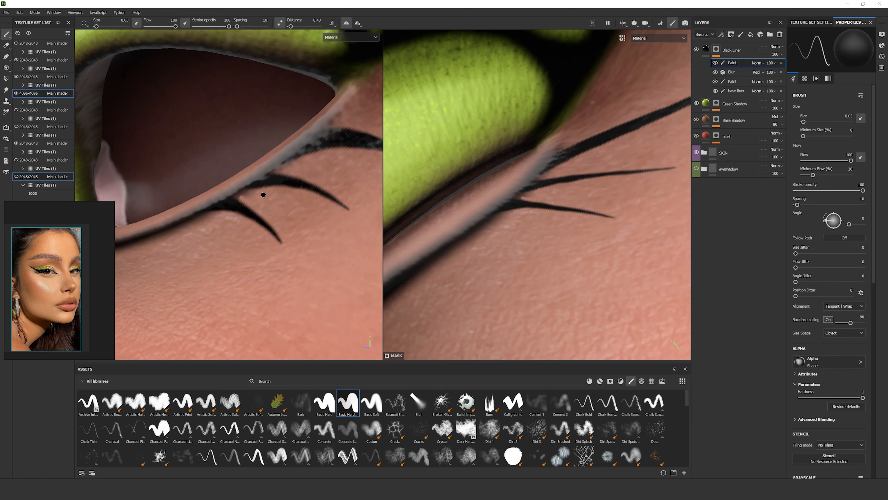
drag(267, 190, 255, 191)
alt+right_drag(316, 227, 117, 163)
alt+drag(117, 163, 101, 175)
alt+right_drag(102, 175, 137, 181)
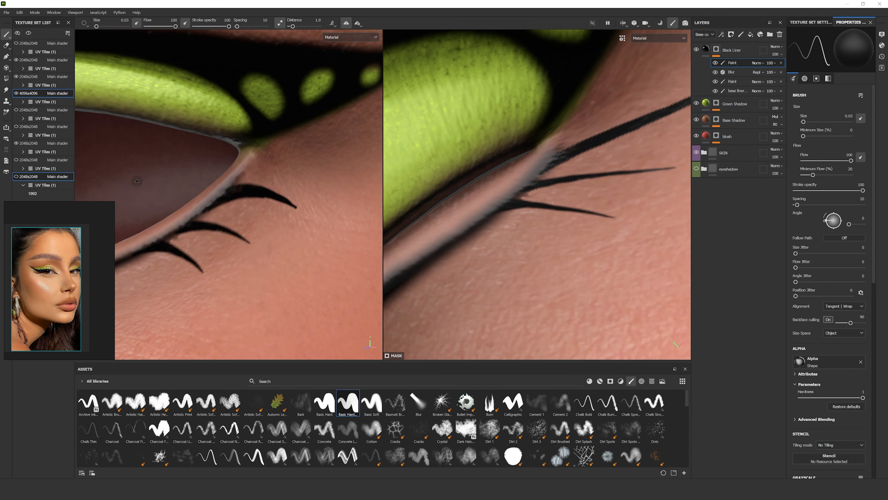
alt+drag(304, 195, 257, 186)
drag(257, 186, 301, 218)
Toggle the lash Paint effect's visibility to compare the eye with and without the lower lashes.
alt+right_drag(294, 206, 218, 279)
alt+drag(217, 279, 260, 255)
alt+right_drag(260, 256, 294, 185)
mouse_move(333, 243)
alt+right_down()
mouse_move(163, 244)
mouse_move(140, 263)
alt+right_up()
click(715, 63)
click(715, 63)
mouse_move(287, 168)
alt+right_down()
mouse_move(217, 196)
mouse_move(255, 149)
alt+right_up()
Try the Overlay blend mode at 90 opacity on the Base Shadow layer and check the face.
click(706, 50)
click(781, 86)
drag(794, 100, 802, 99)
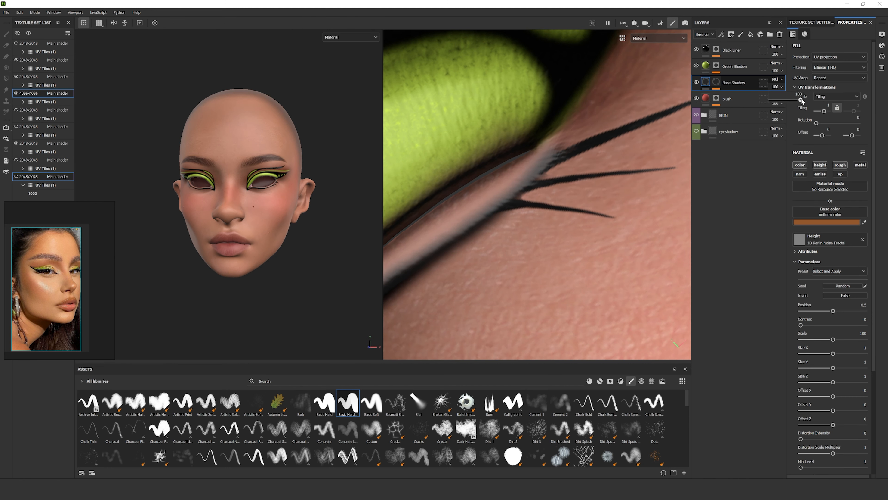
click(777, 79)
click(795, 239)
mouse_move(252, 210)
alt+right_down()
mouse_move(300, 183)
mouse_move(259, 210)
alt+right_up()
alt+drag(294, 211, 259, 217)
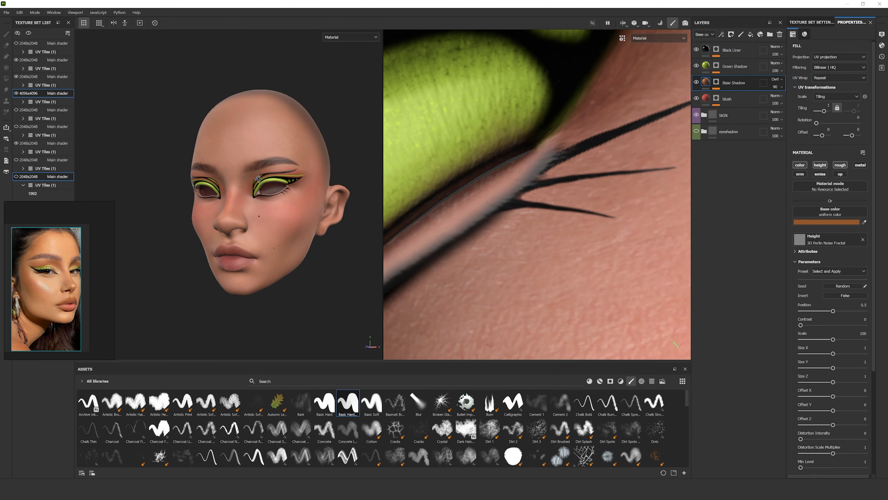
Choose another blend mode for the Base Shadow layer, readjust its opacity, and check the face.
click(777, 80)
click(791, 194)
click(782, 86)
drag(793, 101, 795, 100)
alt+drag(251, 205, 294, 201)
alt+right_drag(315, 195, 268, 173)
alt+drag(268, 173, 294, 180)
Group the Black Liner, Green Shadow and Base Shadow layers as "Eye Shadow 2" and colour-code the folder green.
shift+click(745, 50)
key(ctrl+g)
double_click(741, 51)
text(Eye Shadow 2)
right_click(702, 48)
click(707, 248)
click(704, 49)
alt+right_drag(294, 181, 259, 175)
alt+middle_drag(304, 250, 294, 266)
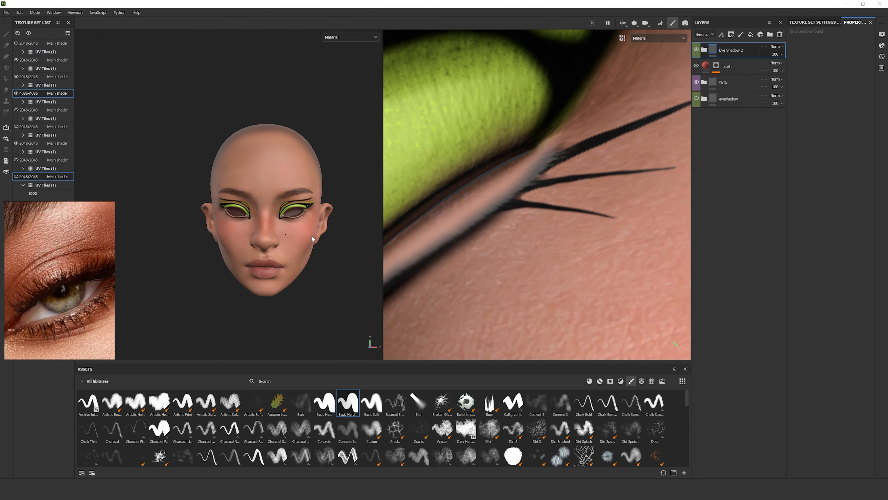
Add a fill layer above the Eye Shadow 2 folder and disable its normal, emissive and opacity channels.
alt+right_drag(314, 238, 341, 229)
click(751, 34)
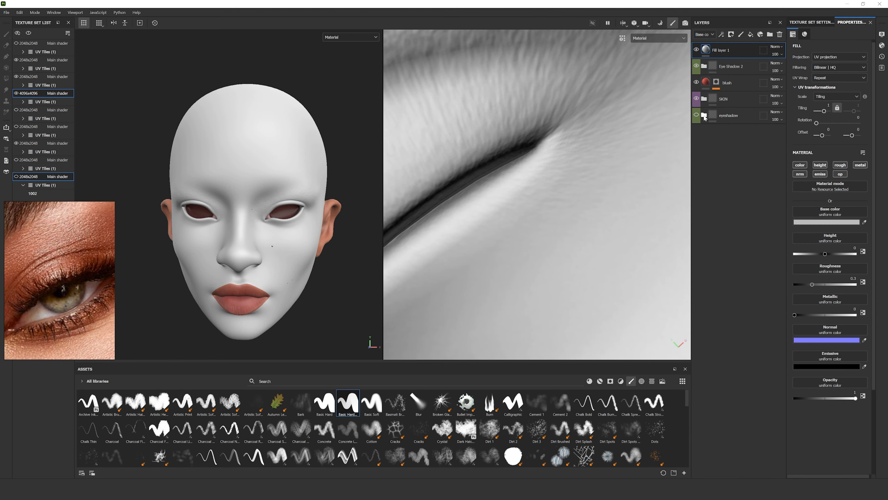
scroll(310, 216, up, 2)
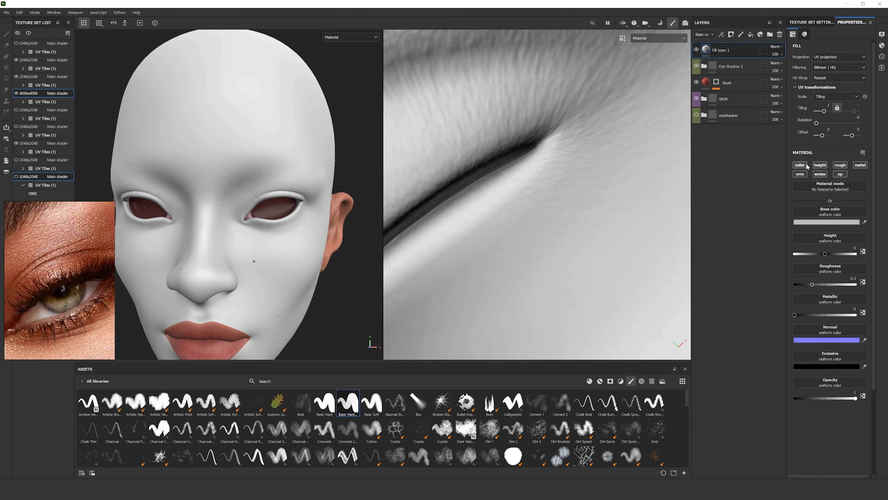
click(800, 175)
click(820, 175)
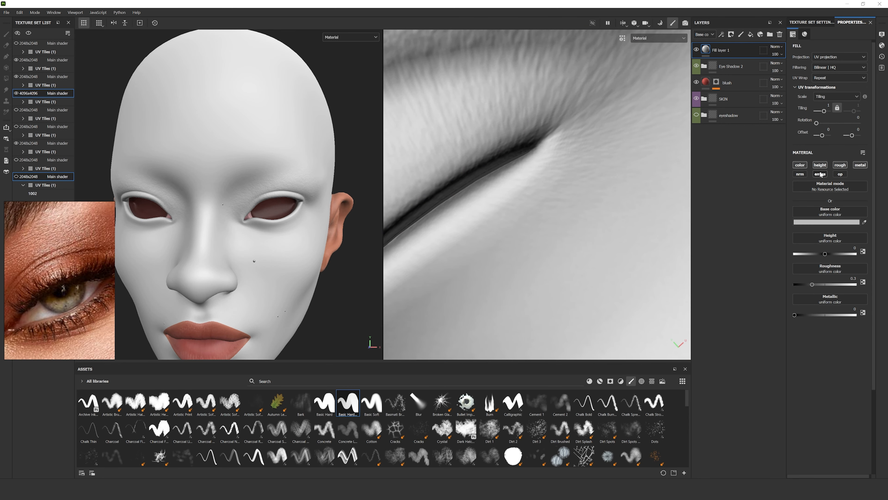
Give the fill layer a near-white FFFDFD base color, metallic 1 and roughness 0.3497.
click(832, 221)
drag(783, 272, 766, 250)
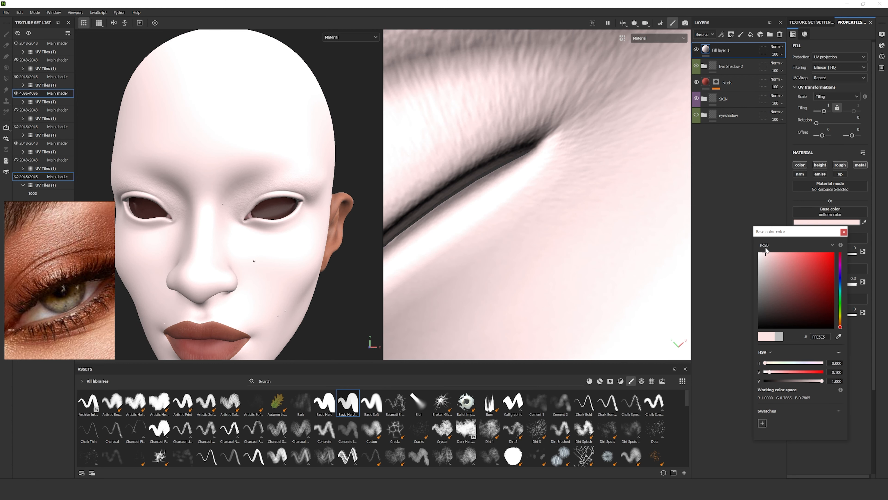
drag(762, 201, 730, 183)
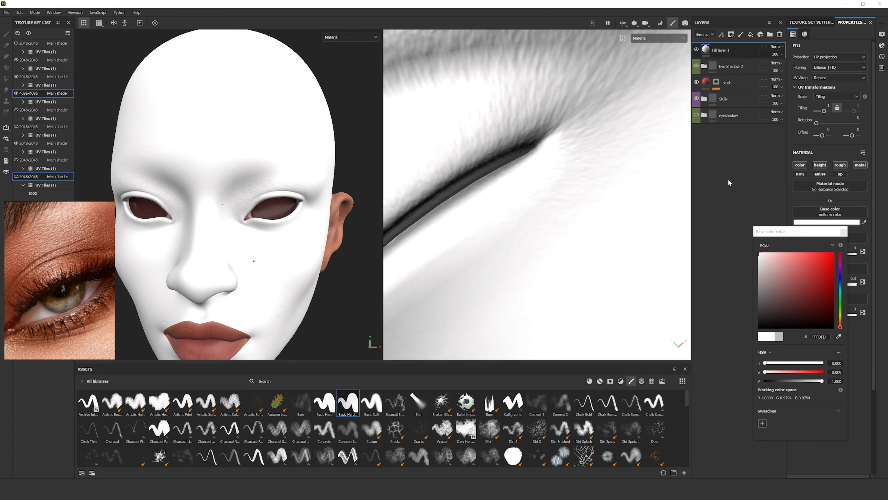
click(844, 232)
drag(832, 316, 867, 314)
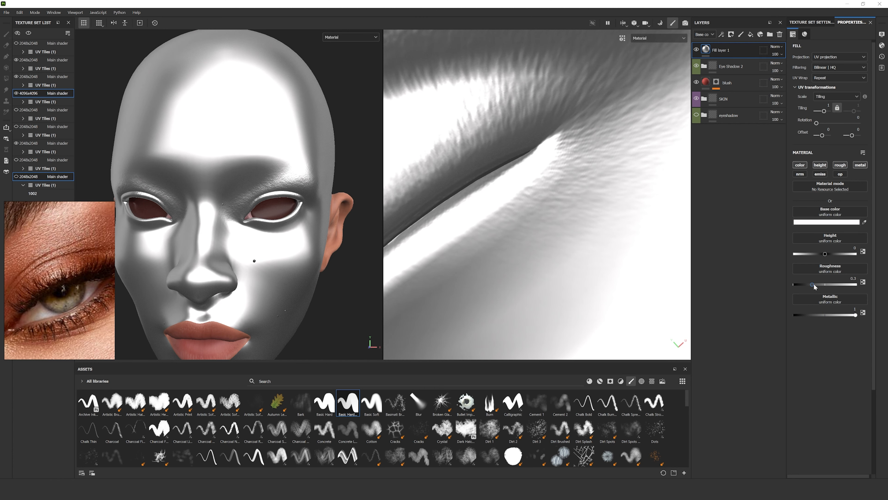
drag(814, 286, 818, 279)
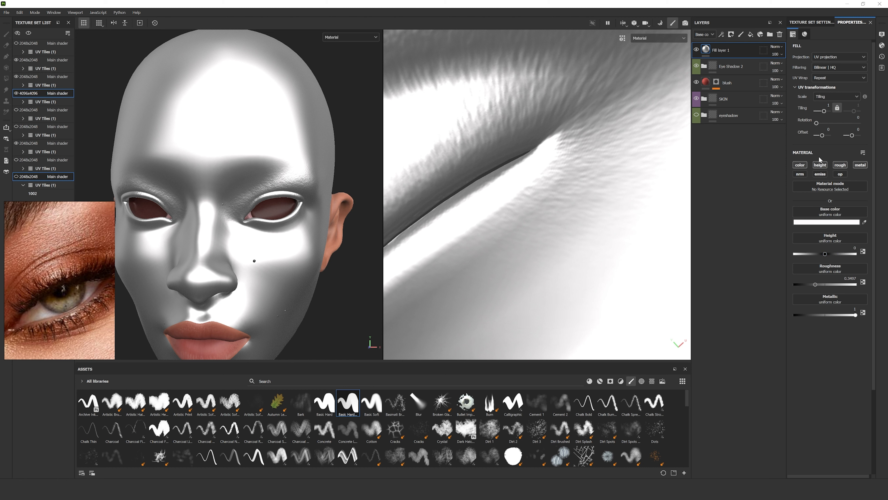
Add a black mask with a generator to Fill layer 1 and search the generators for noise.
right_click(723, 50)
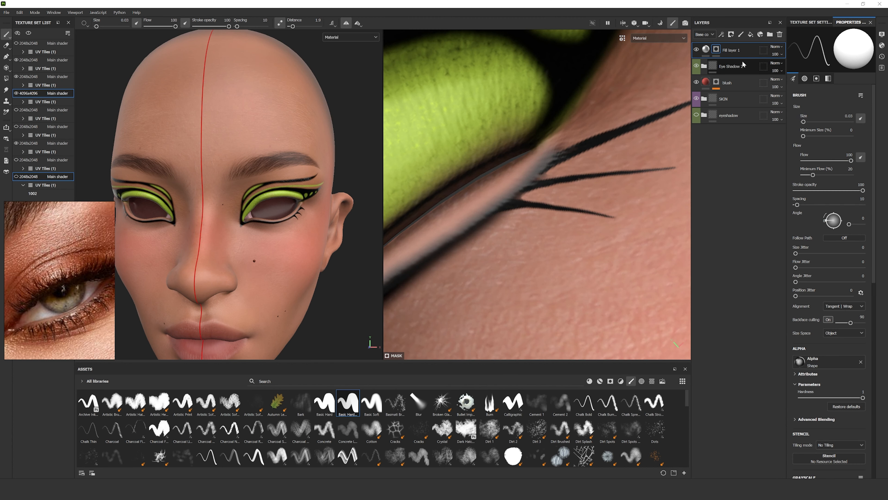
right_click(740, 53)
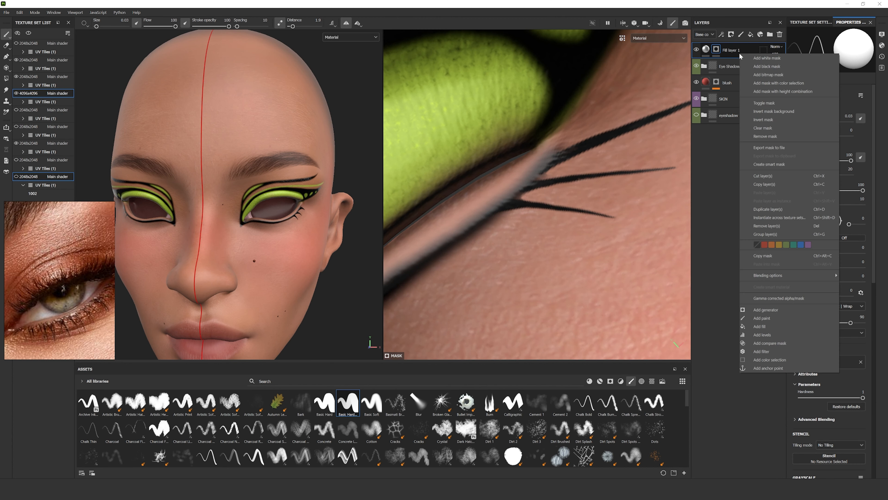
click(787, 310)
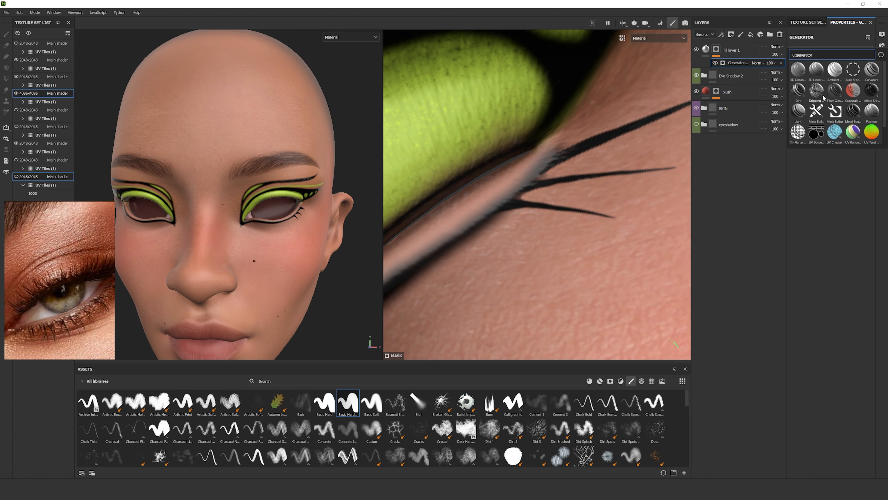
scroll(823, 96, down, 1)
text(noise)
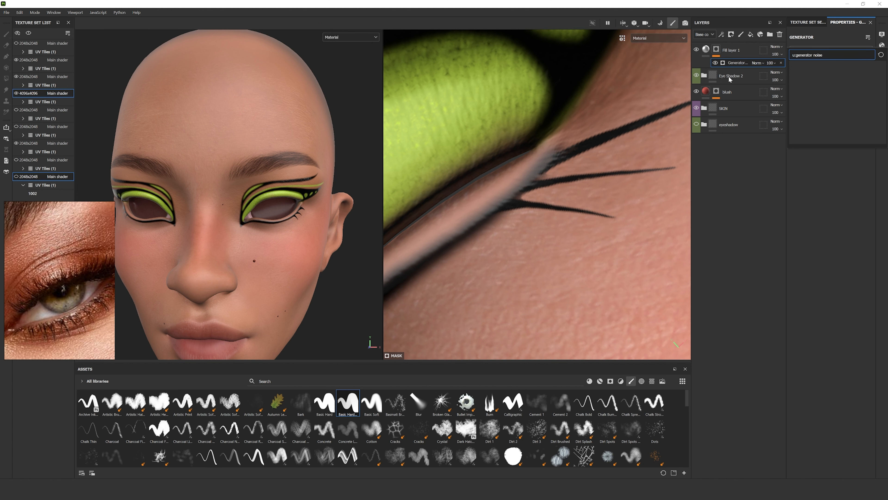
Reset Fill layer 1's mask to black and copy the Black Liner's Paint, Blur and base liner mask effects into it.
click(717, 50)
right_click(717, 52)
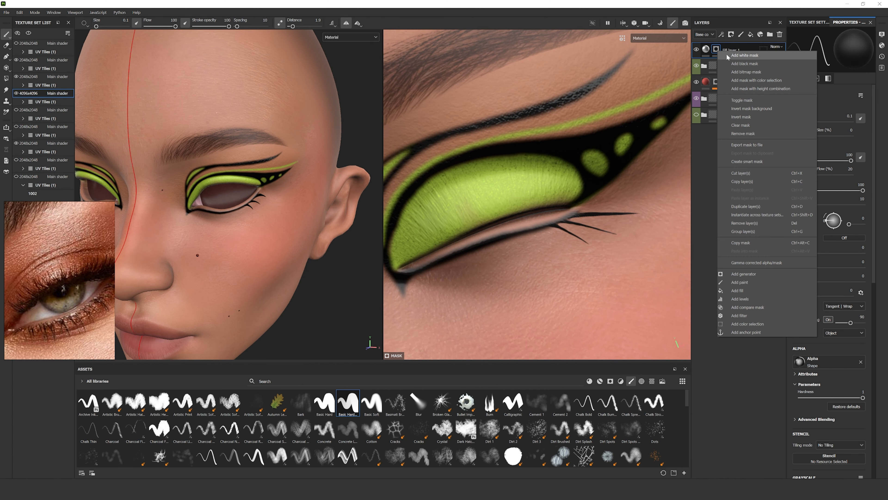
click(744, 64)
click(704, 66)
click(739, 96)
shift+click(742, 124)
drag(742, 124, 716, 51)
click(704, 103)
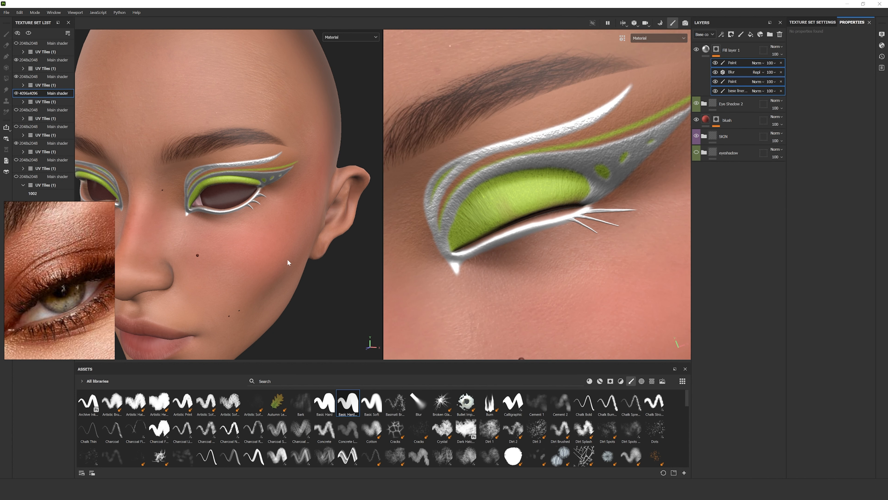
right_click(717, 50)
click(753, 276)
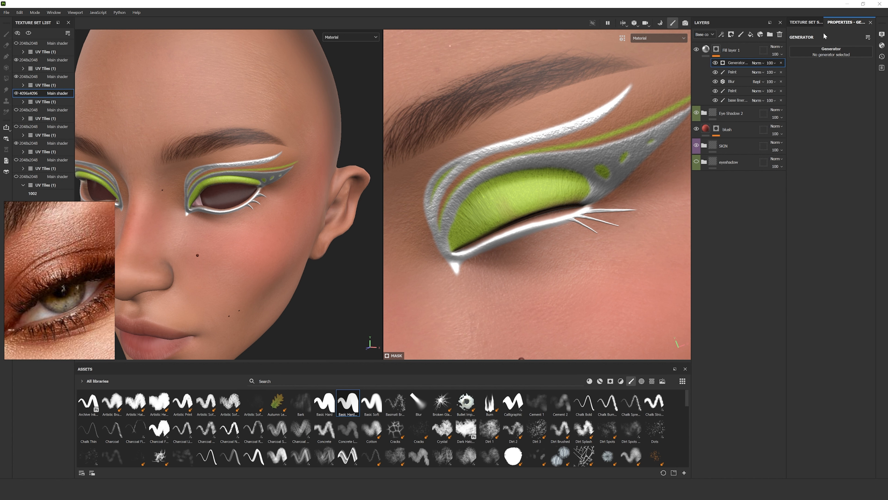
click(829, 51)
click(781, 63)
Add a fill effect to Fill layer 1's mask and use the Cells 2 procedural texture as its grayscale.
right_click(716, 50)
click(730, 289)
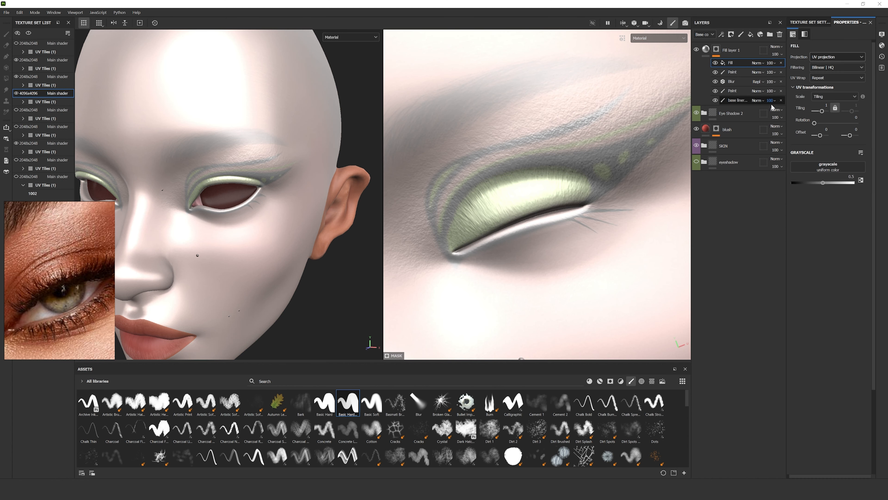
click(828, 167)
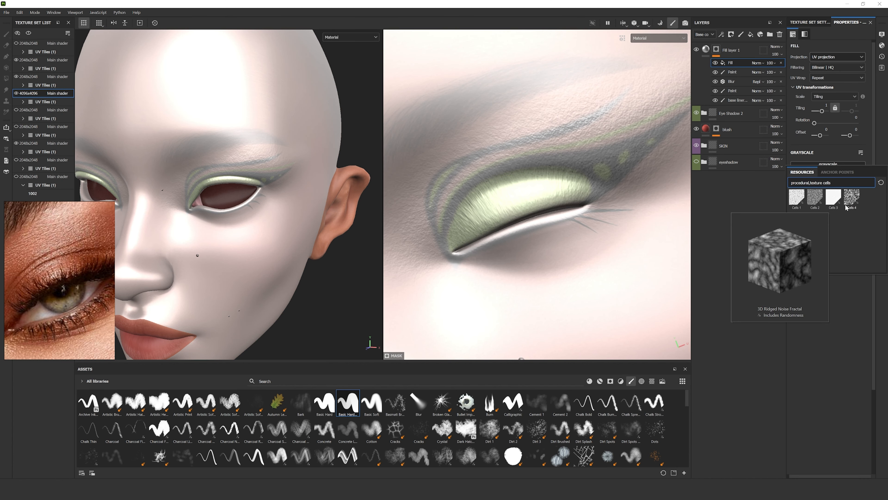
click(816, 198)
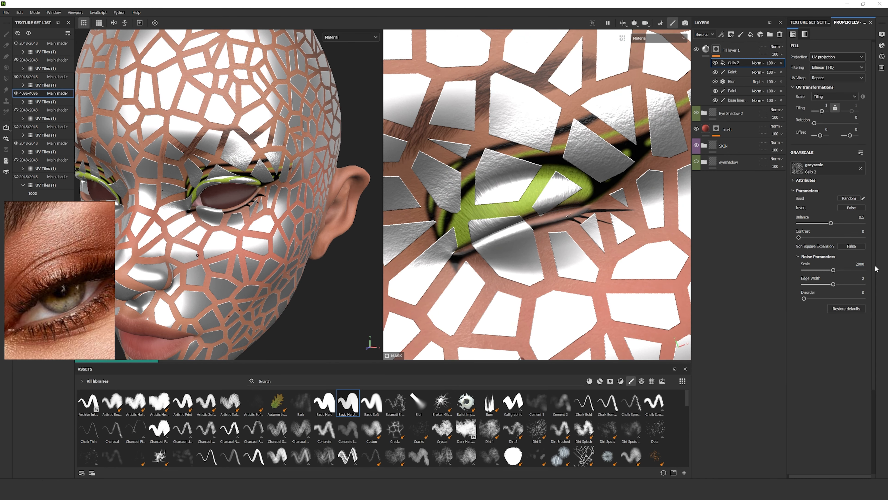
Try the Cells 2 effect beneath the base liner paint, and return it to the top of the mask stack.
scroll(340, 167, up, 5)
click(746, 102)
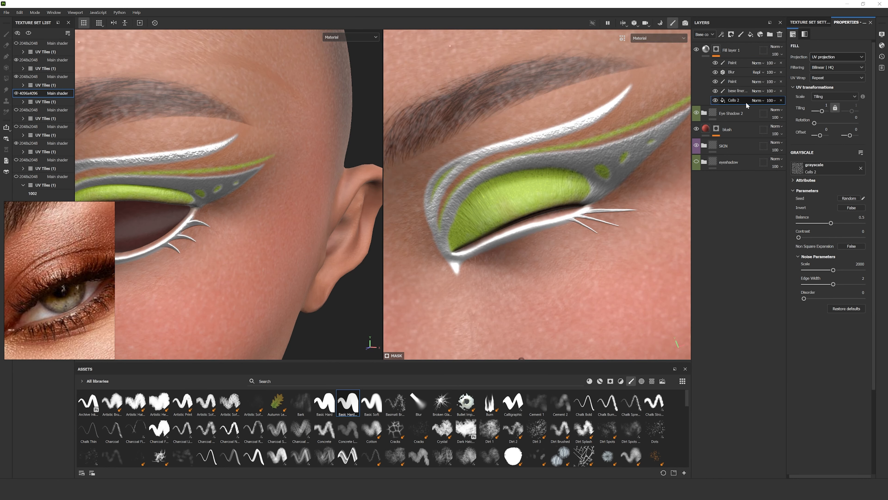
click(726, 65)
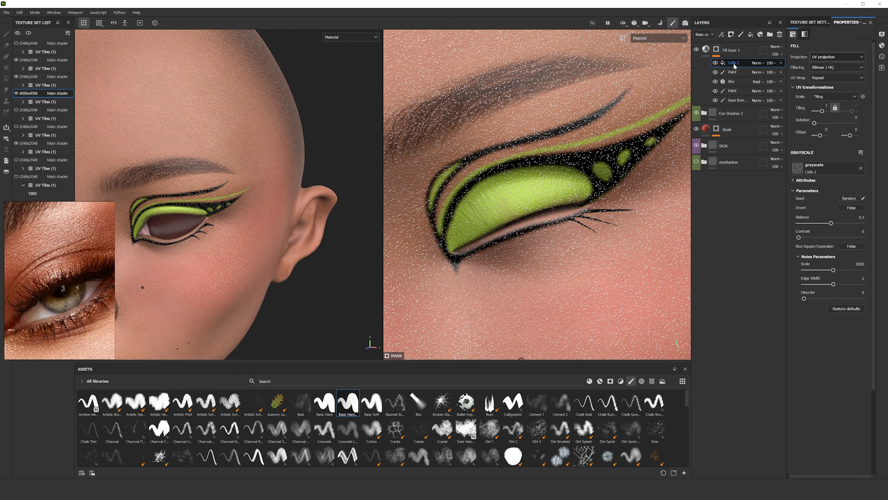
Set the blending mode of the Cells 2 effect in Fill layer 1's mask to Multiply.
right_click(734, 63)
click(724, 63)
click(760, 62)
click(751, 105)
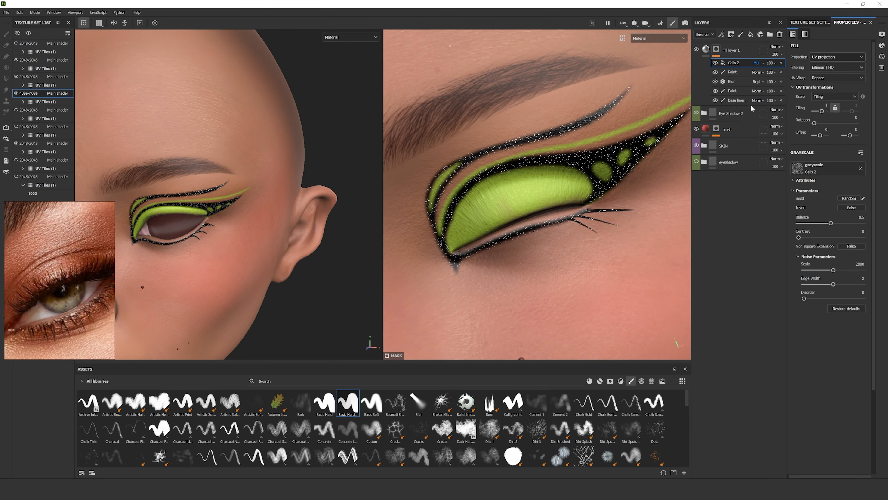
scroll(244, 210, up, 5)
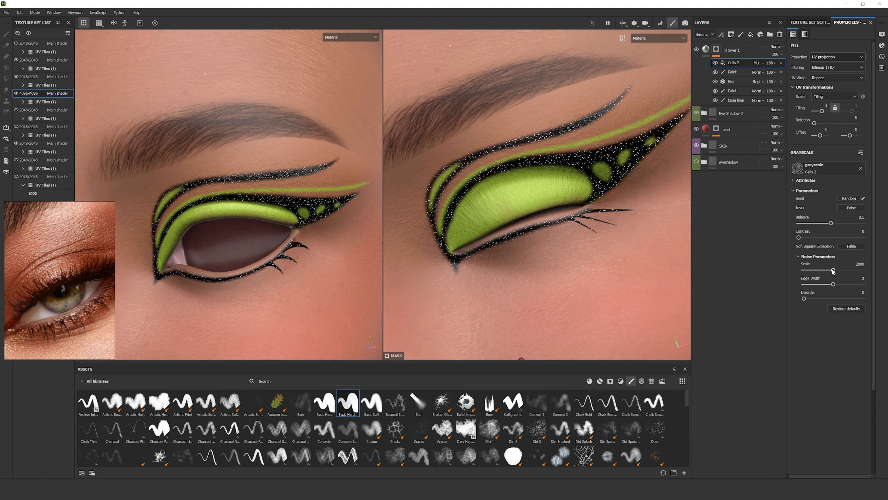
Tune the Cells 2 glitter pattern to a Scale of 1624 and an Edge Width of 2.52.
drag(833, 270, 826, 271)
scroll(291, 249, down, 5)
alt+drag(290, 252, 307, 245)
scroll(307, 245, up, 4)
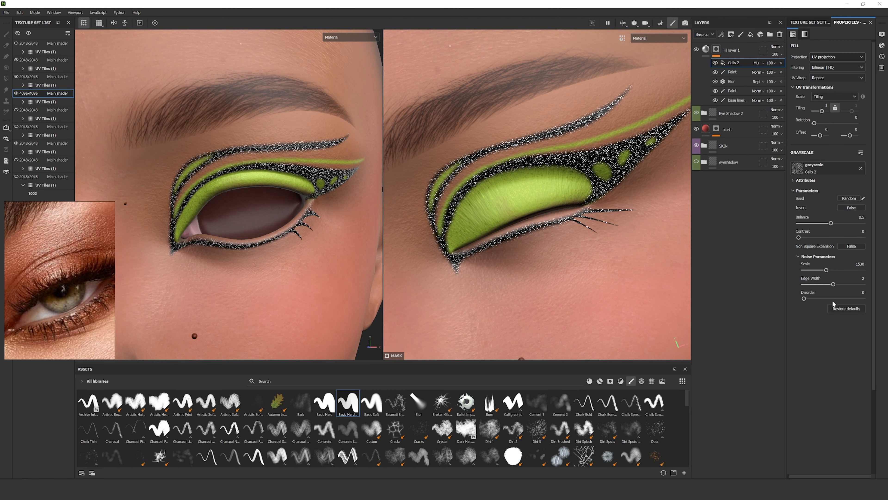
drag(827, 271, 835, 271)
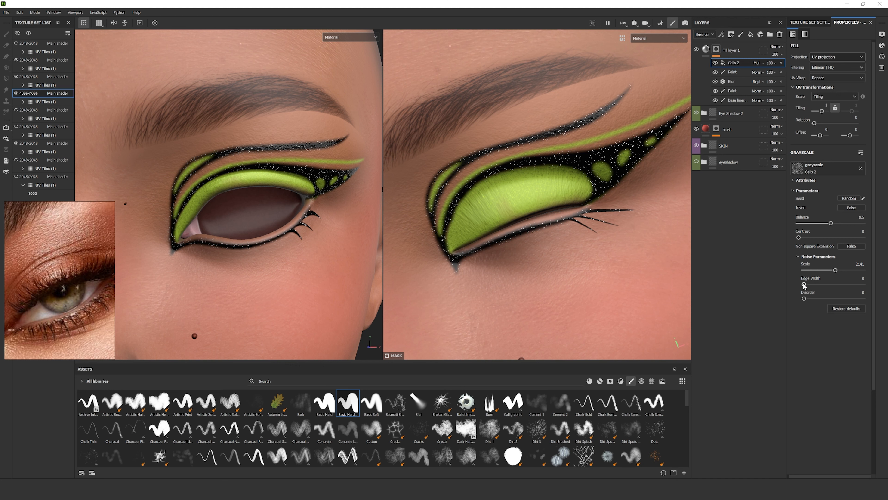
drag(835, 271, 828, 272)
scroll(399, 210, down, 3)
scroll(304, 199, down, 6)
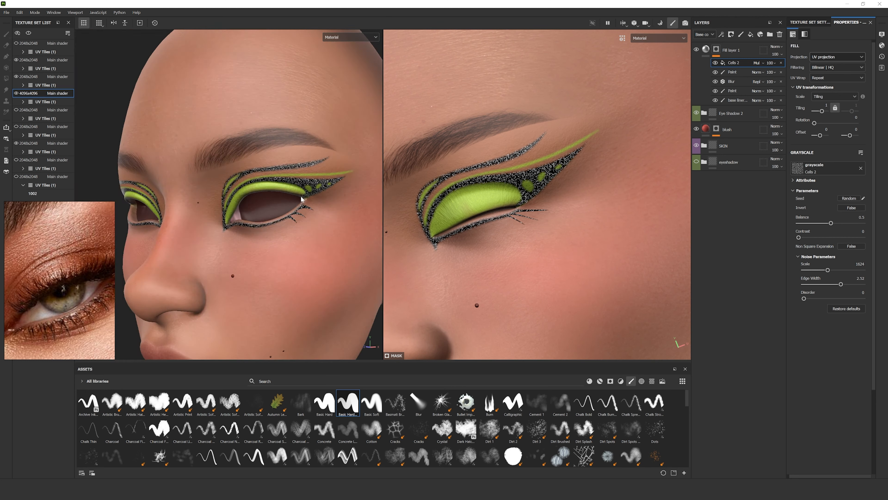
Raise the Cells 2 Balance to 0.74 and its Scale to 2118 for finer glitter.
drag(820, 223, 847, 226)
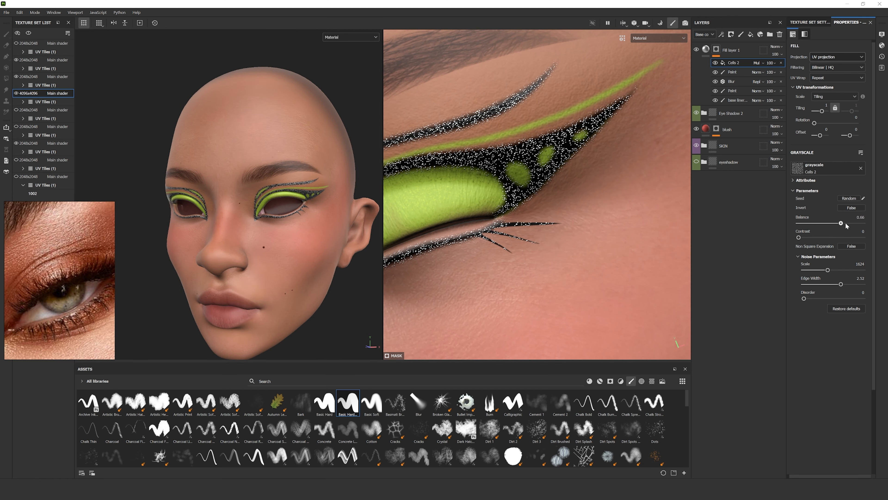
drag(828, 270, 835, 270)
scroll(305, 207, up, 5)
scroll(305, 207, down, 4)
Try a pale yellow-green base color on Fill layer 1.
click(706, 49)
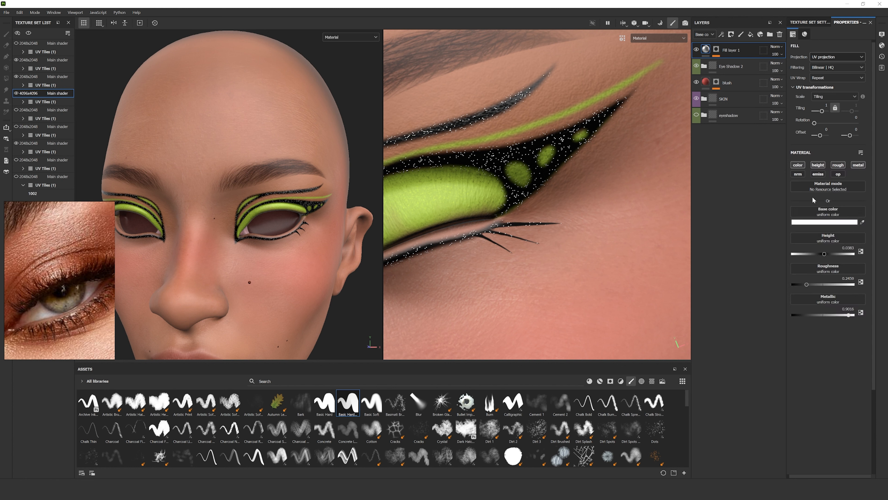
click(825, 222)
click(805, 257)
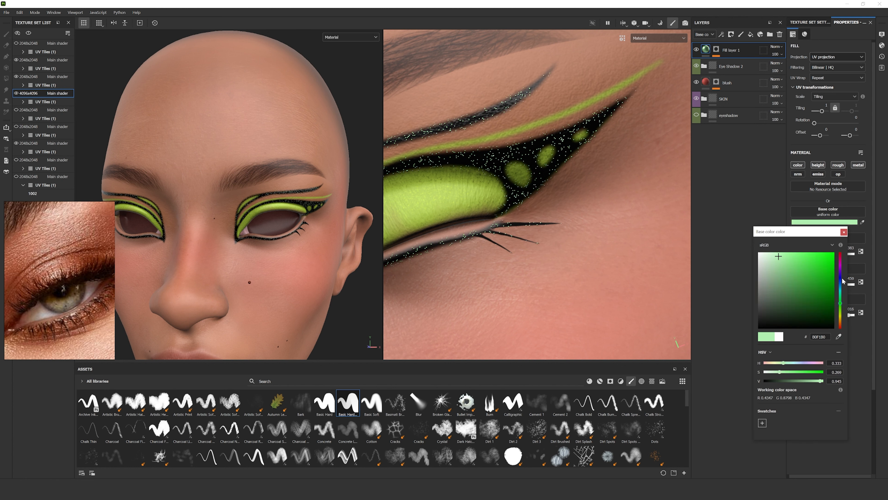
click(840, 310)
click(795, 274)
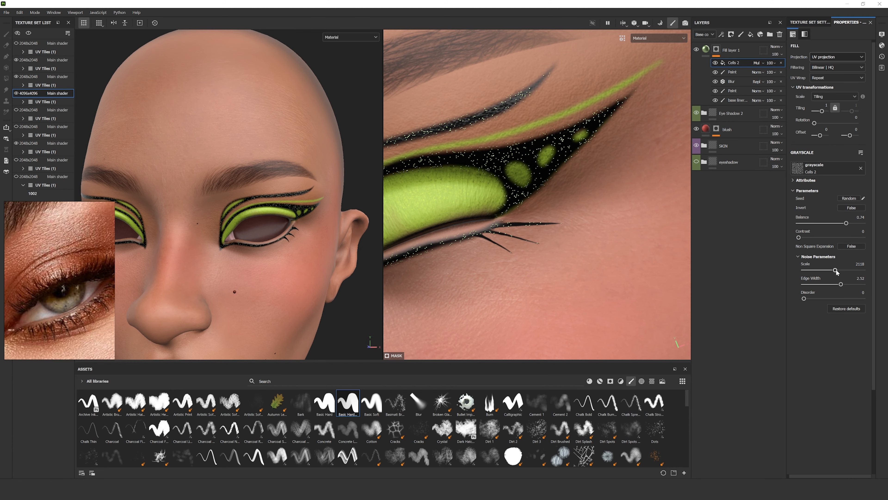
Set the Cells 2 Scale to 1812 and Fill layer 1's base color to off-white F6F9F2.
scroll(270, 183, down, 4)
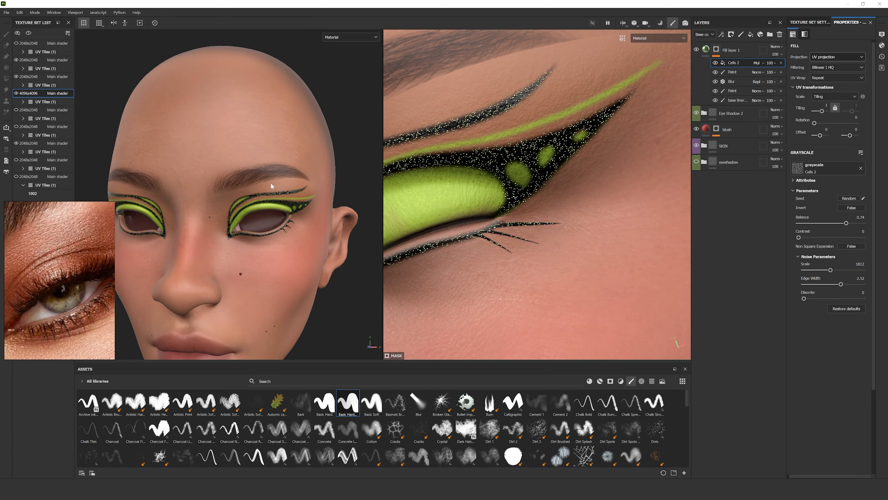
click(706, 49)
click(825, 222)
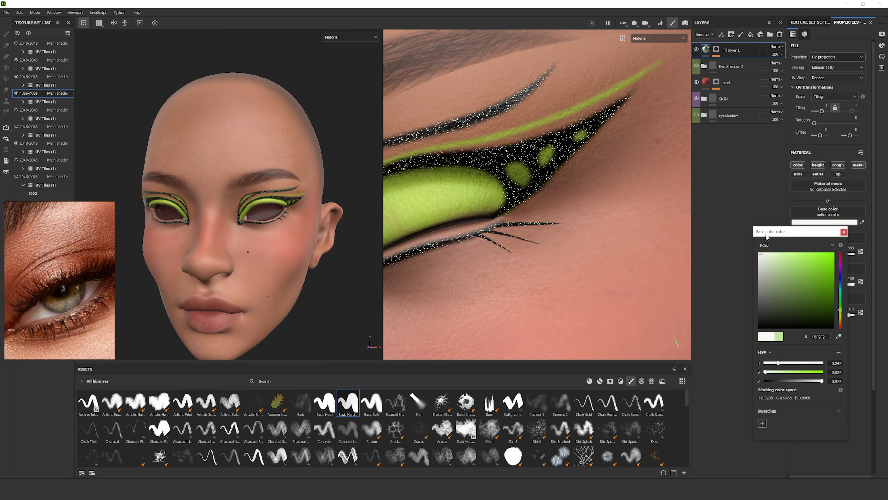
key(Escape)
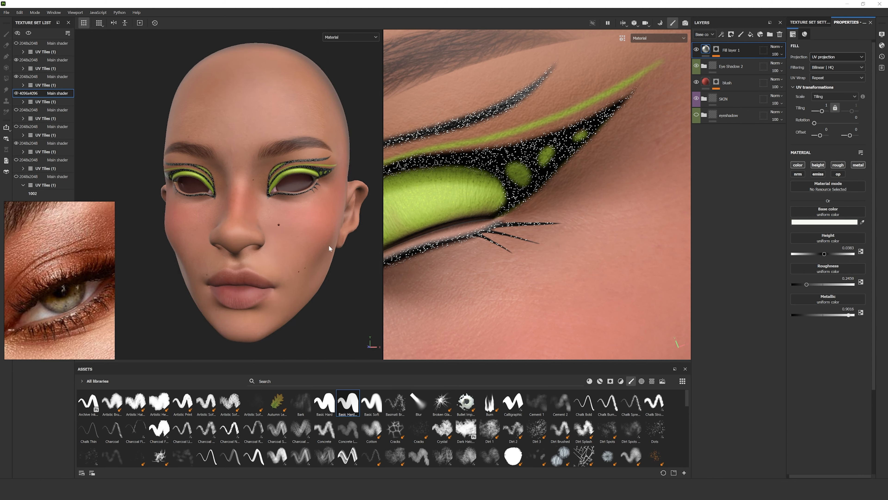
Toggle the upper Paint effect in Fill layer 1's mask to check the lashes, and rename the layer Sparkles.
alt+drag(266, 196, 336, 195)
click(716, 49)
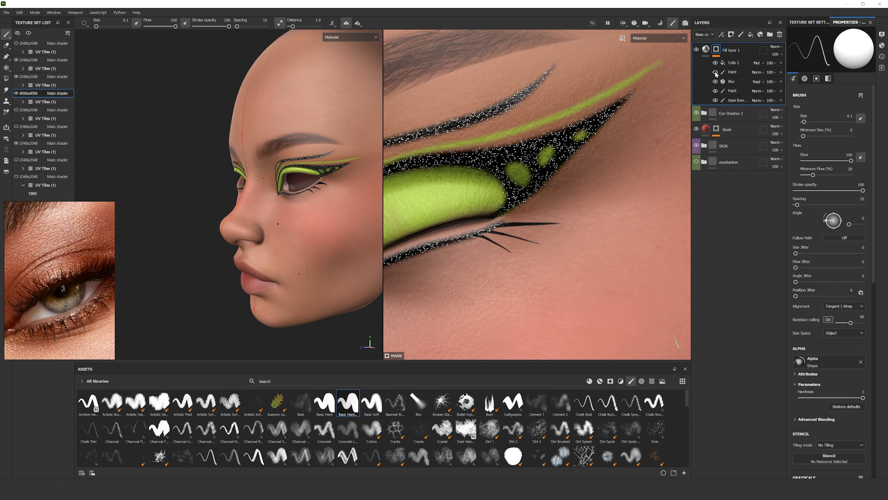
click(715, 73)
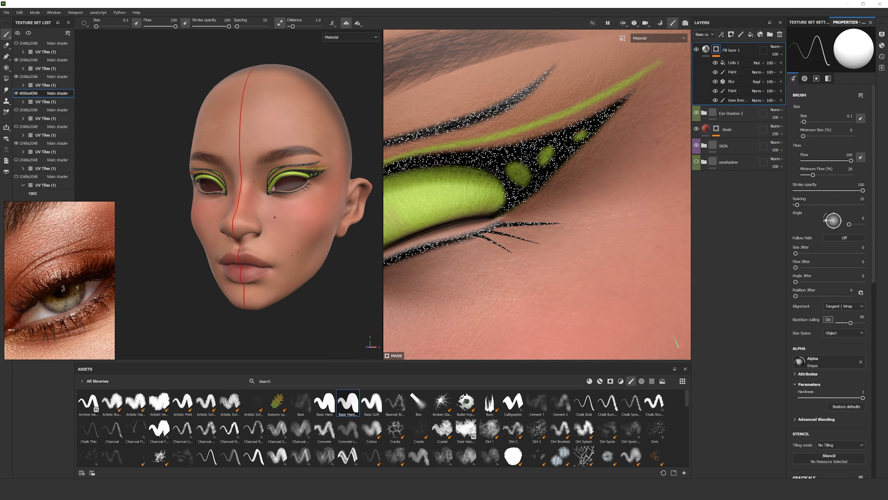
click(707, 50)
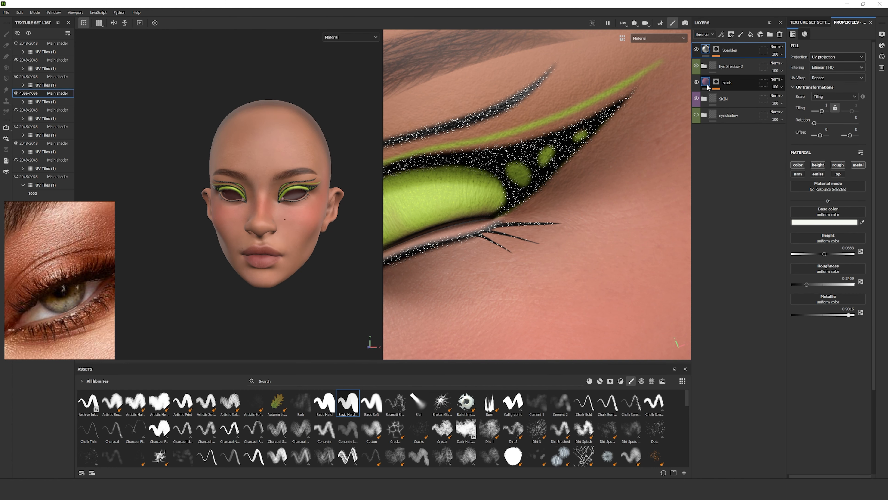
Duplicate the Paint effect in the blush layer's mask and set the copy's opacity to 32.
click(716, 82)
click(706, 81)
click(716, 82)
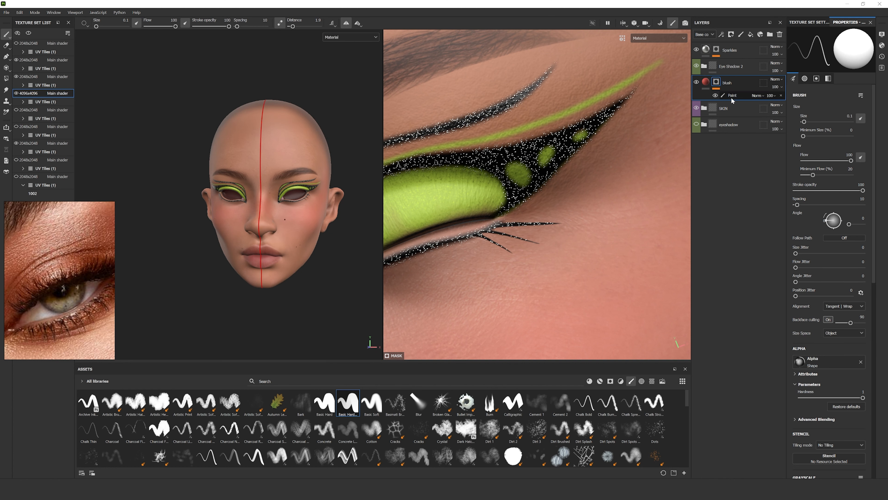
click(733, 96)
key(ctrl+d)
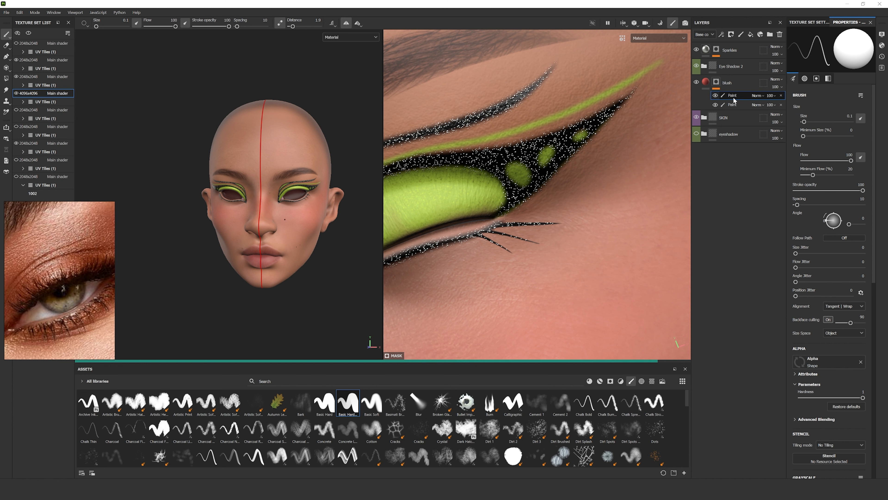
click(771, 95)
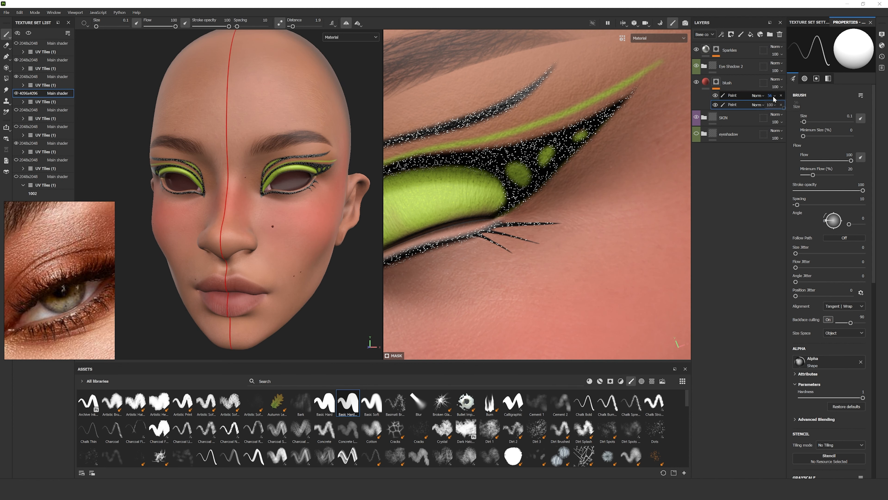
drag(784, 108, 777, 108)
scroll(266, 224, down, 3)
mouse_move(266, 224)
alt+mouse_down()
mouse_move(238, 228)
mouse_move(398, 243)
mouse_move(300, 233)
mouse_move(243, 245)
alt+mouse_up()
scroll(266, 231, down, 3)
scroll(257, 236, up, 3)
scroll(255, 233, up, 1)
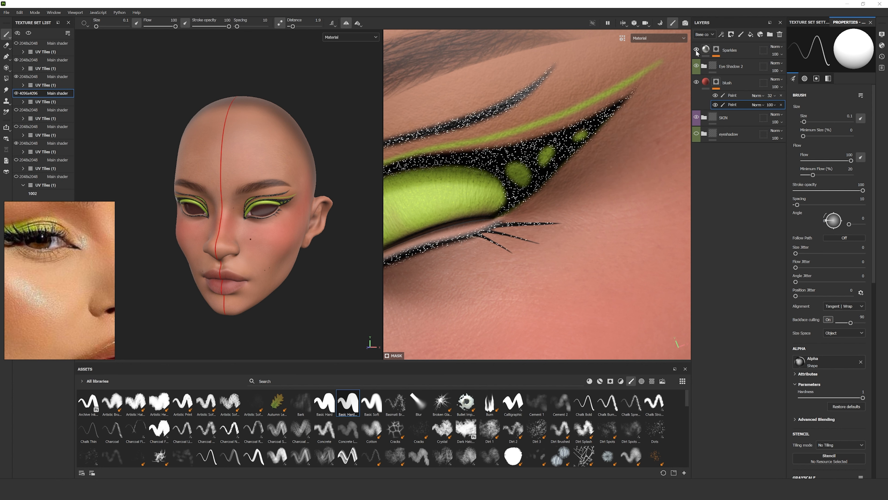
Compare the face with Sparkles hidden and shown, and set the Cells 2 Contrast to 0.21 and Edge Width to 2.05.
click(696, 50)
click(696, 50)
click(706, 50)
click(716, 50)
click(737, 65)
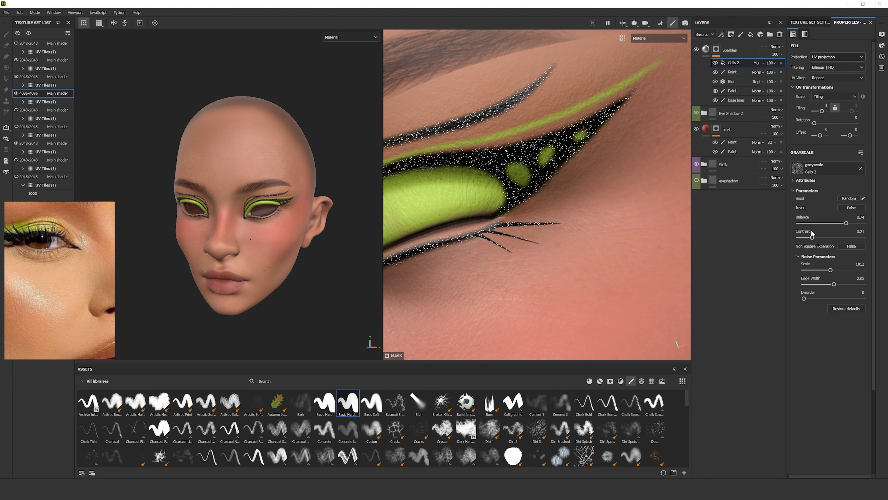
alt+drag(308, 242, 265, 239)
alt+right_drag(266, 240, 648, 238)
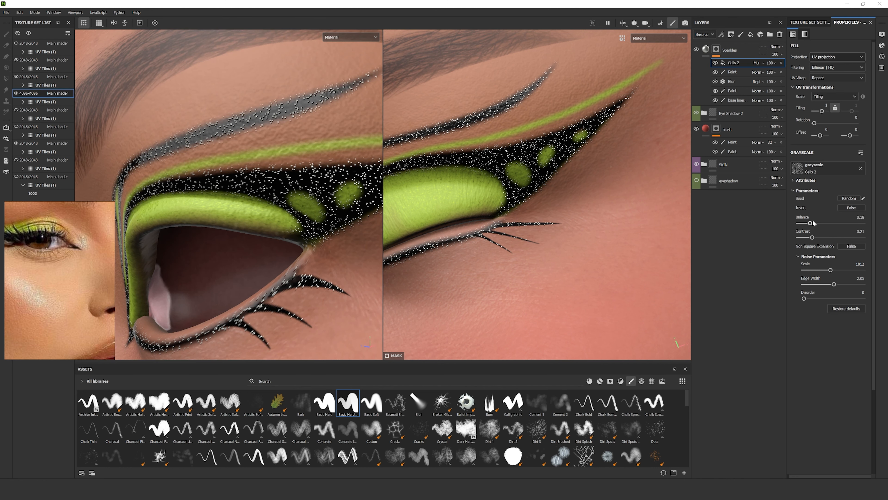
Try a denser Cells 2 pattern with Balance 0.68, Scale 1271, Edge Width 0.86 and Disorder 0.72.
drag(804, 300, 822, 270)
scroll(300, 234, down, 5)
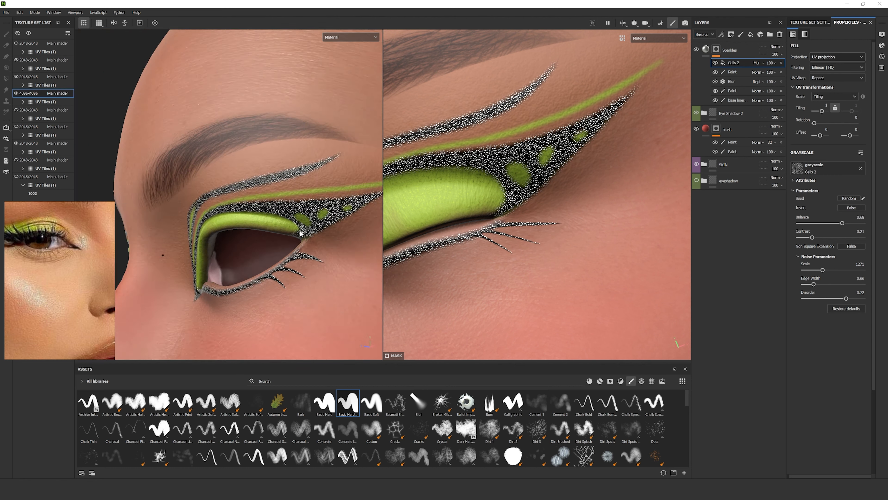
scroll(315, 234, down, 4)
alt+drag(301, 233, 318, 234)
scroll(304, 234, up, 4)
scroll(321, 158, down, 5)
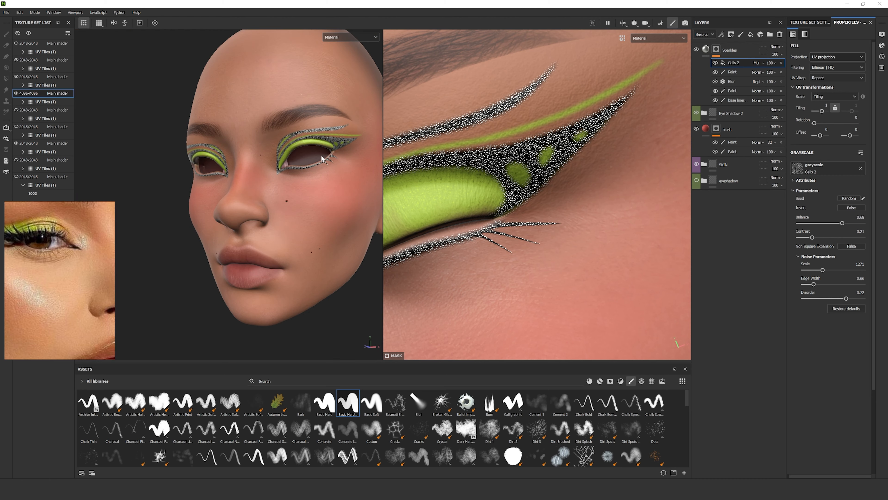
scroll(321, 155, up, 5)
Try a Cells 2 Scale of 1718, and return the glitter to its sparser pattern.
drag(823, 270, 829, 270)
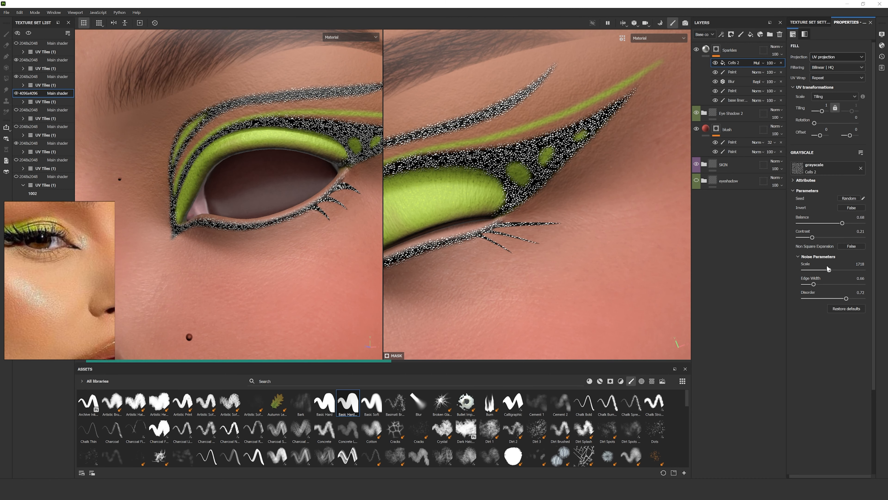
scroll(276, 194, down, 5)
alt+drag(277, 195, 261, 229)
scroll(293, 223, down, 2)
scroll(293, 226, up, 3)
scroll(293, 227, down, 3)
click(735, 129)
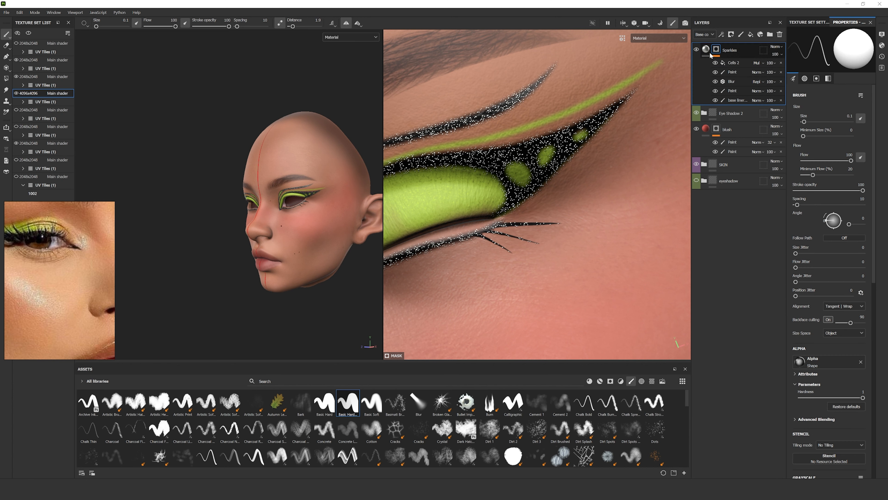
Add a fill layer named Highlight above Sparkles, with a black mask and its normal channel turned off.
mouse_move(308, 210)
alt+mouse_down()
mouse_move(331, 212)
mouse_move(300, 215)
alt+mouse_up()
scroll(330, 211, up, 3)
click(740, 52)
click(751, 34)
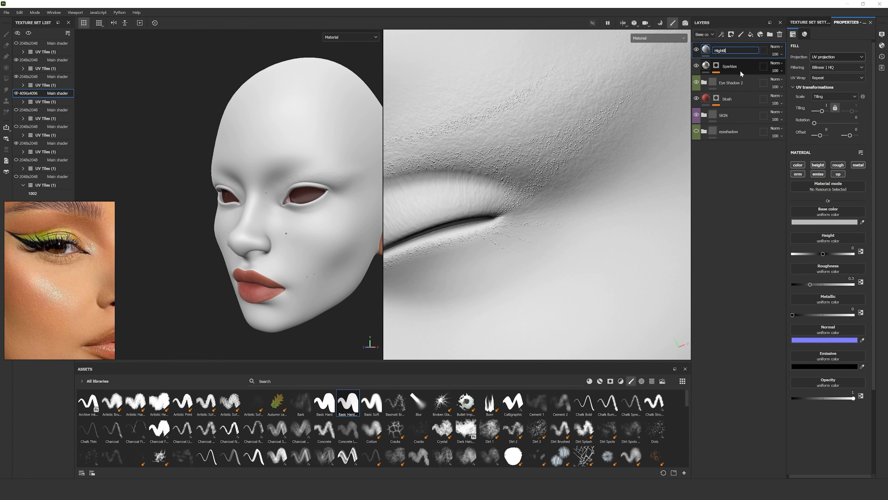
text(ight)
key(Return)
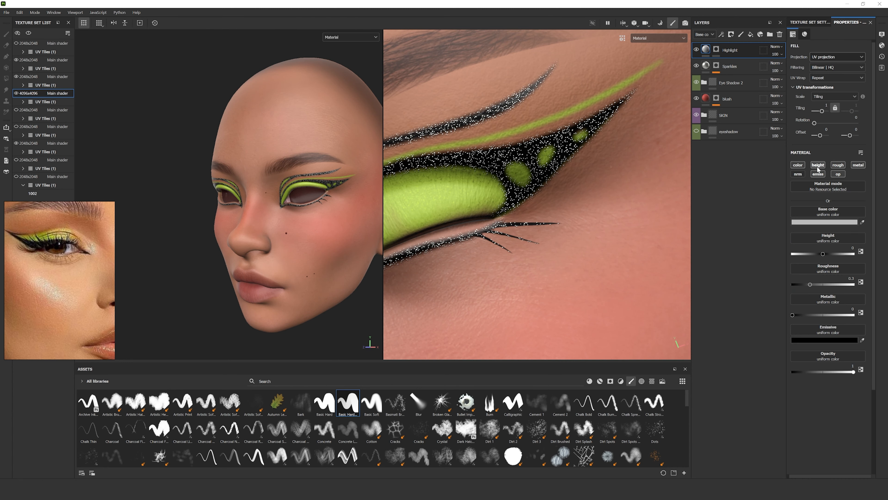
Set Highlight's base color to a pale warm cream and add a Paint effect to its mask.
click(828, 222)
click(765, 256)
drag(841, 327, 841, 318)
right_click(716, 50)
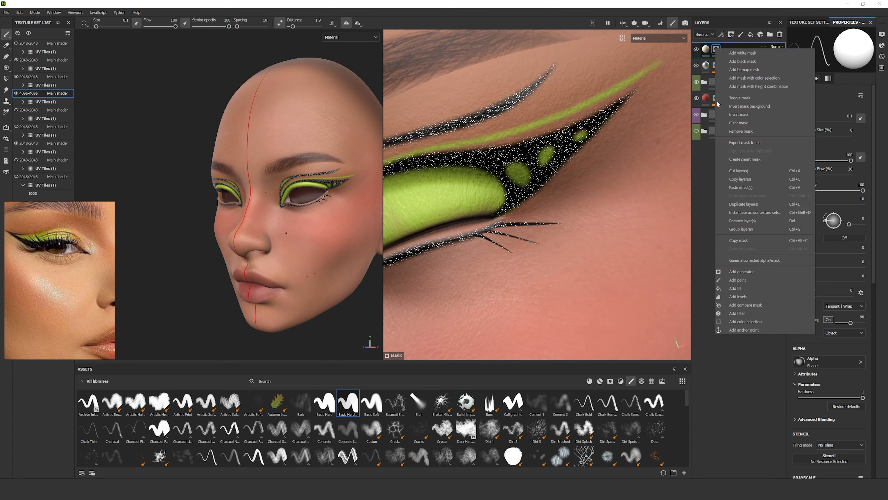
click(738, 281)
Search the brushes for spray and choose Paint Spray at a size of 3.47.
click(272, 381)
text(spray)
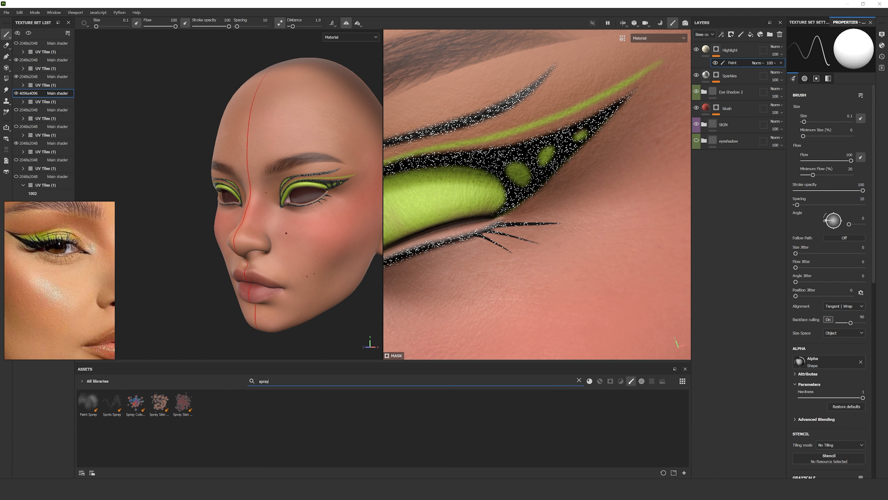
click(88, 402)
scroll(490, 303, down, 10)
ctrl+right_drag(605, 239, 566, 239)
Try a full-opacity highlight stroke beside the eye along the cheekbone, and undo it.
scroll(525, 217, up, 4)
drag(563, 242, 591, 187)
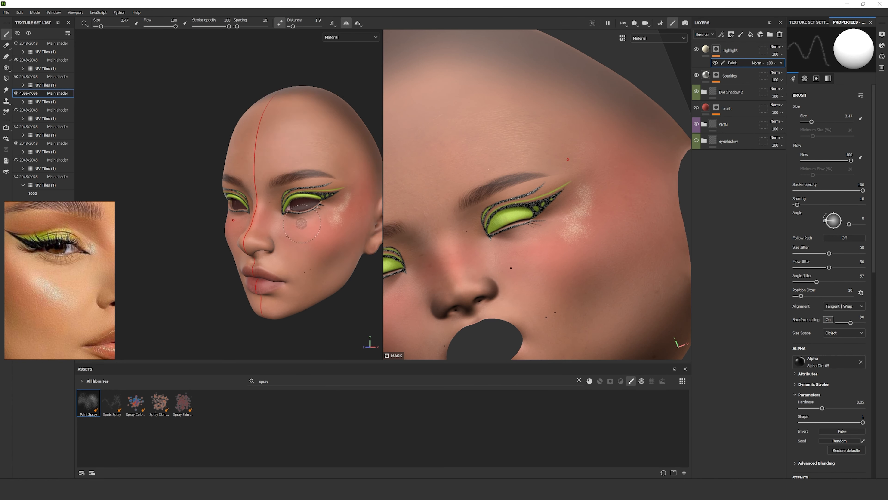
alt+drag(315, 227, 266, 227)
key(ctrl+z)
Lower the brush's stroke opacity to 41 and paint a speckled highlight along the cheekbone.
right_click(390, 257)
drag(398, 318, 379, 318)
mouse_move(341, 210)
mouse_down()
mouse_move(316, 230)
mouse_move(327, 231)
mouse_up()
scroll(327, 235, down, 2)
scroll(315, 229, up, 4)
key(ctrl+z)
scroll(321, 227, down, 3)
mouse_move(322, 223)
mouse_down()
mouse_move(314, 226)
mouse_move(334, 213)
mouse_move(315, 229)
mouse_up()
scroll(315, 234, up, 3)
key(x)
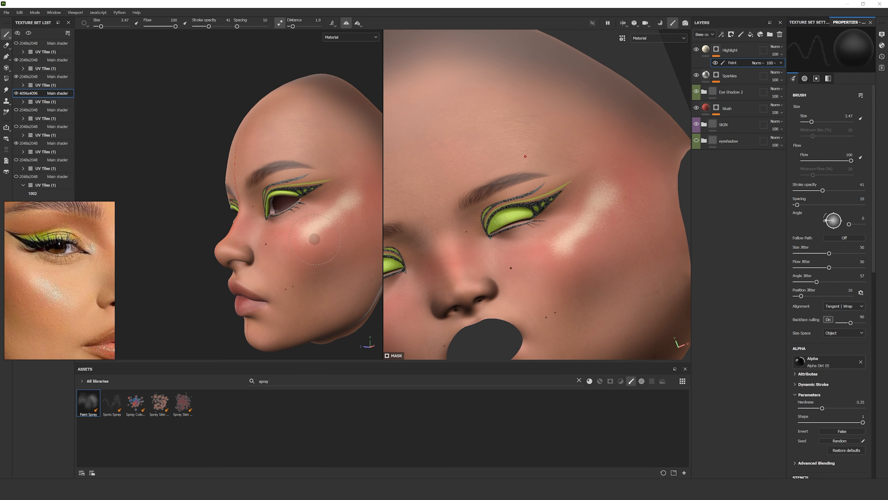
Add a Blur filter above the Paint effect in Highlight's mask, and reselect the Paint effect.
right_click(736, 60)
click(757, 199)
click(844, 54)
text(blur)
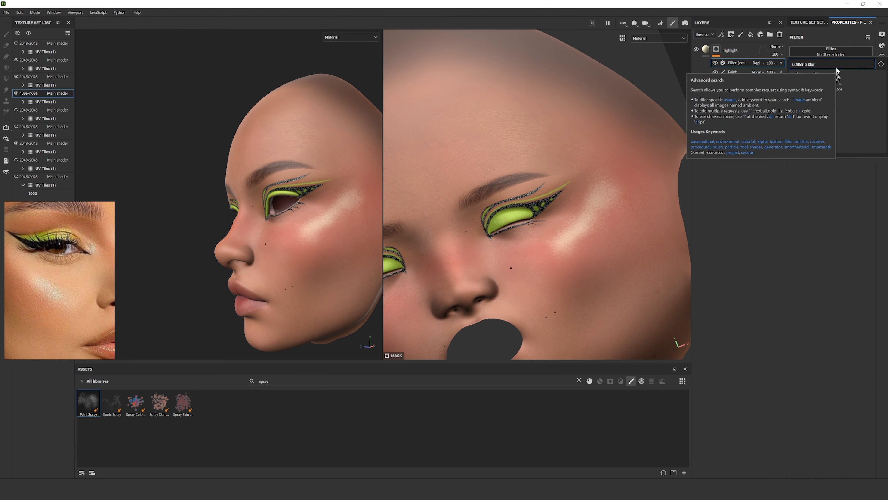
click(798, 80)
drag(801, 86, 819, 88)
key(1)
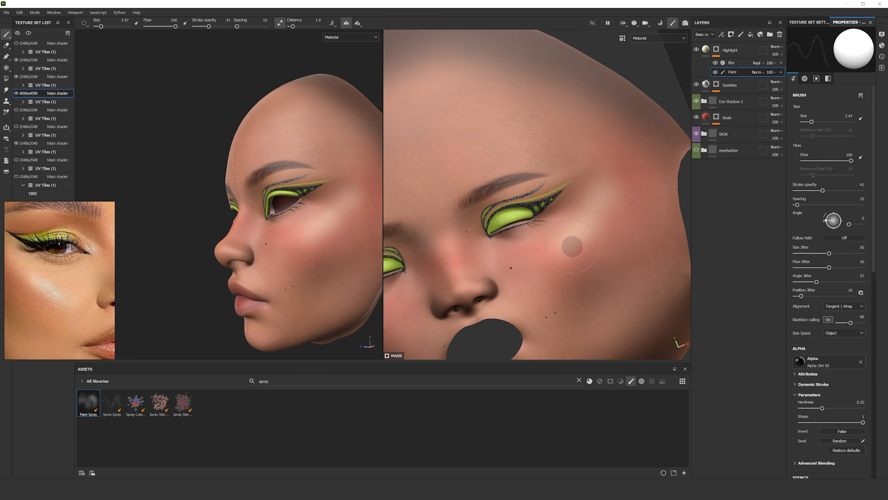
Build up the blurred highlight with more white paint along the cheekbone.
scroll(377, 242, down, 3)
mouse_move(297, 233)
alt+mouse_down()
mouse_move(376, 241)
mouse_move(340, 238)
alt+mouse_up()
key(x)
mouse_move(308, 213)
mouse_down()
mouse_move(292, 228)
mouse_move(309, 212)
mouse_up()
mouse_move(322, 224)
alt+mouse_down()
mouse_move(290, 222)
mouse_move(334, 202)
mouse_move(376, 207)
mouse_move(350, 205)
alt+mouse_up()
scroll(376, 206, up, 3)
Try Linear light and Soft light on the Highlight layer, and set its blending mode to Lighten (Max).
click(777, 47)
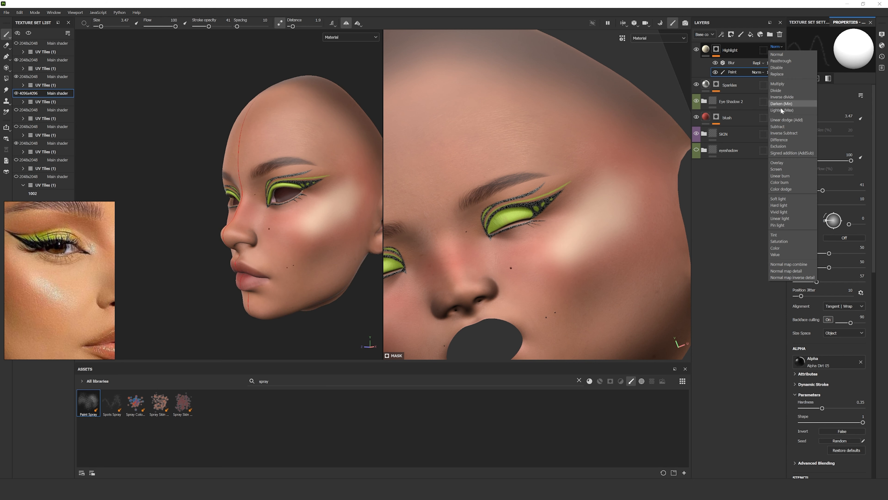
click(786, 217)
click(777, 47)
click(784, 199)
click(777, 47)
click(789, 110)
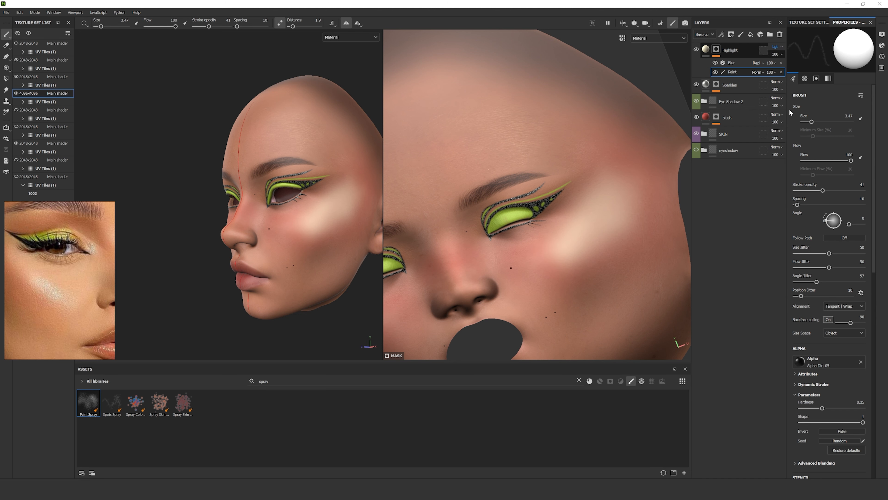
Lower the Highlight layer's opacity to 70 and select its fill.
click(777, 54)
drag(799, 68, 789, 69)
click(706, 49)
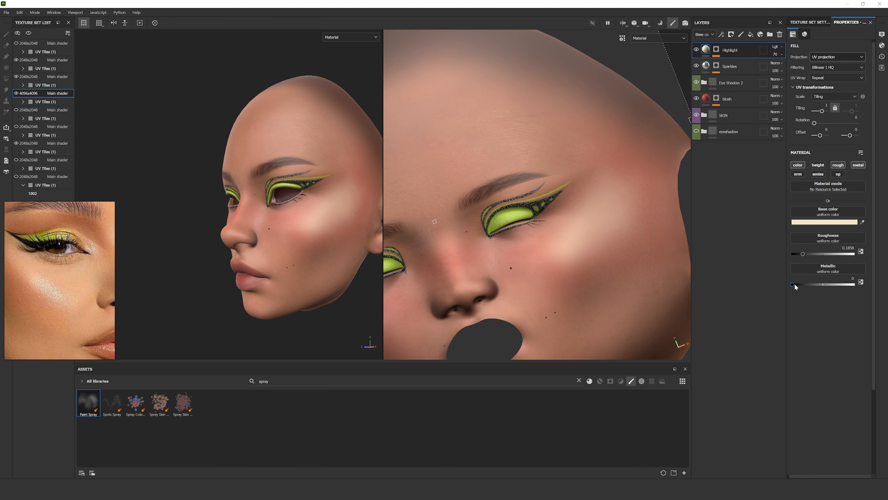
Change the Highlight fill's base color to a light peach, with roughness 0.0929 and metallic 0.3169.
click(815, 222)
mouse_move(771, 258)
mouse_down()
mouse_move(795, 261)
mouse_move(770, 256)
mouse_up()
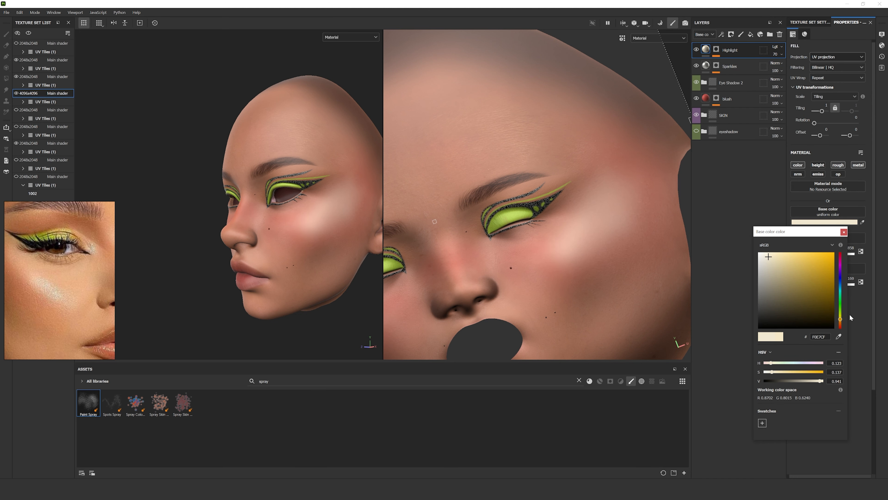
drag(841, 318, 841, 323)
click(778, 254)
scroll(326, 230, down, 3)
mouse_move(326, 231)
alt+mouse_down()
mouse_move(414, 236)
mouse_move(315, 233)
alt+mouse_up()
click(844, 232)
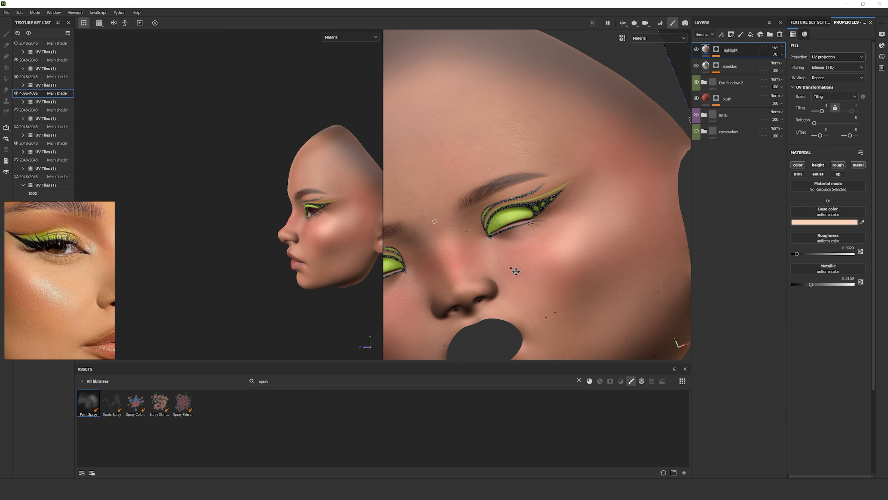
Toggle the Highlight layer's visibility to compare, reselect its mask's Paint effect, and choose the Basic Soft brush.
scroll(375, 244, up, 3)
click(716, 49)
click(697, 49)
click(696, 50)
click(742, 72)
click(579, 381)
click(372, 403)
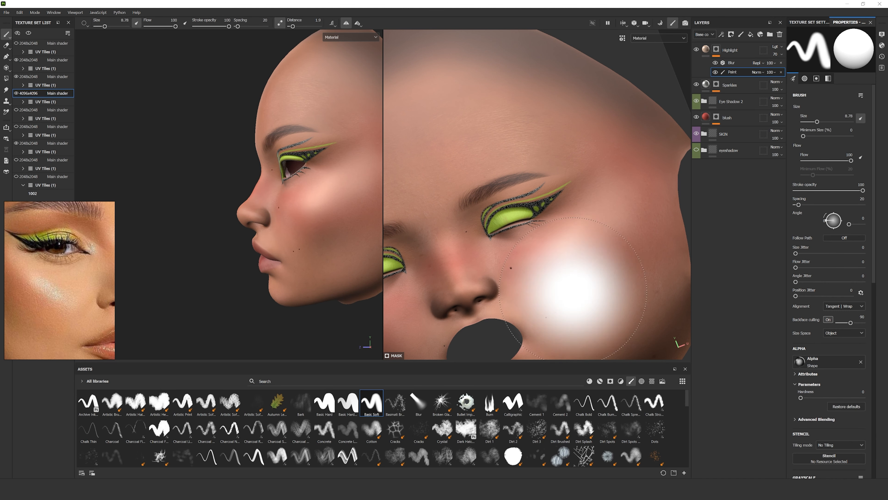
Reduce the brush size to 2.43 and repaint a narrower white highlight along the upper cheekbone in Highlight's mask.
ctrl+right_drag(574, 294, 546, 293)
key(x)
alt+drag(294, 210, 341, 212)
scroll(336, 210, up, 2)
mouse_move(301, 200)
mouse_down()
mouse_move(325, 192)
mouse_move(292, 211)
mouse_up()
scroll(347, 187, down, 3)
mouse_move(292, 210)
mouse_down()
mouse_move(291, 232)
mouse_move(361, 225)
mouse_up()
scroll(361, 224, down, 1)
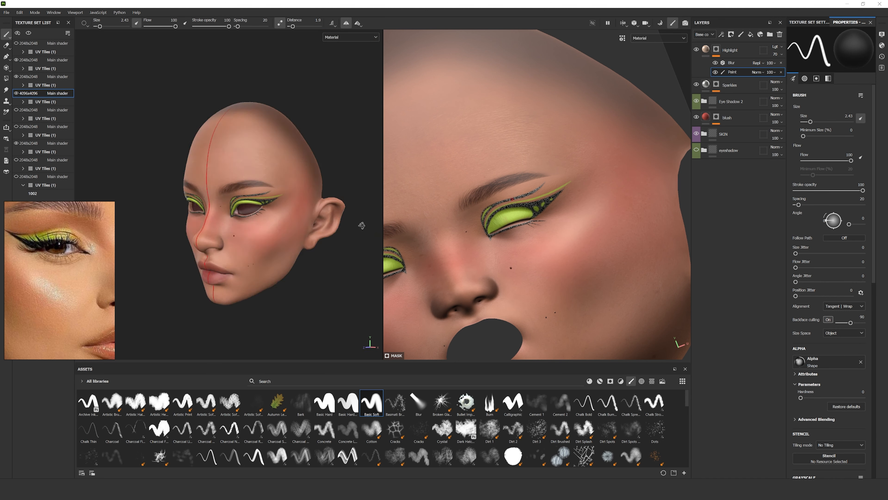
scroll(361, 224, up, 3)
key(x)
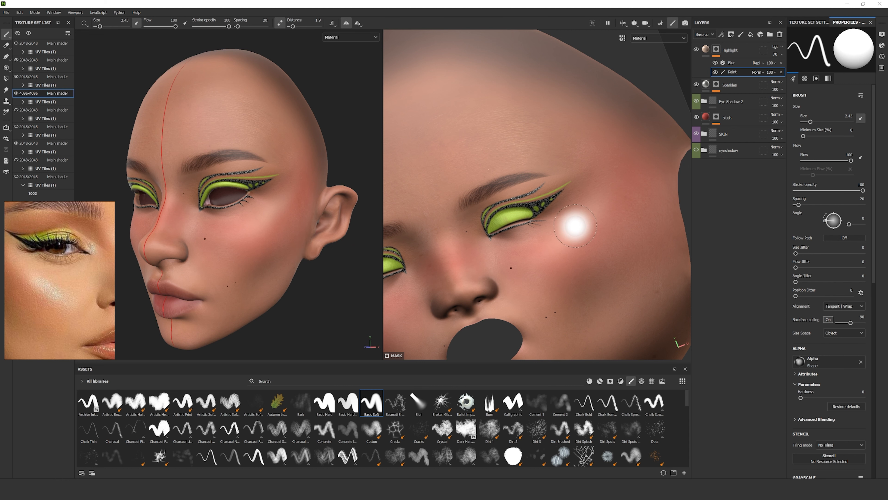
scroll(588, 209, up, 2)
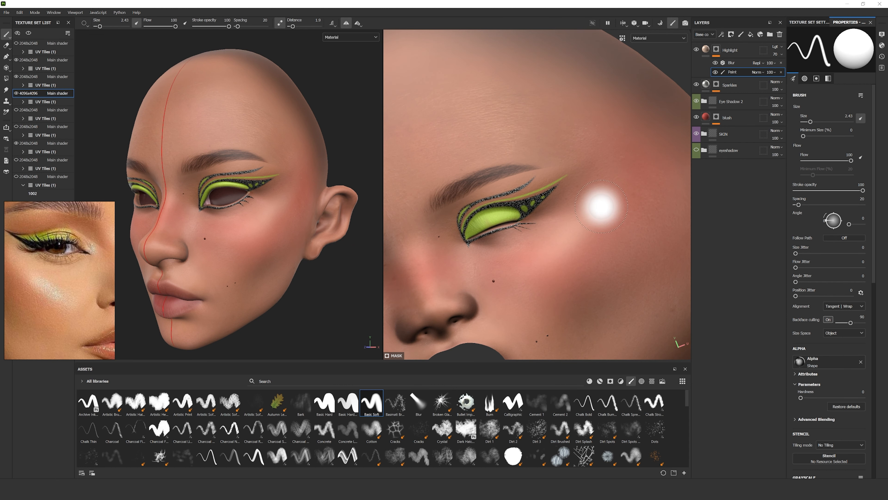
drag(604, 220, 579, 232)
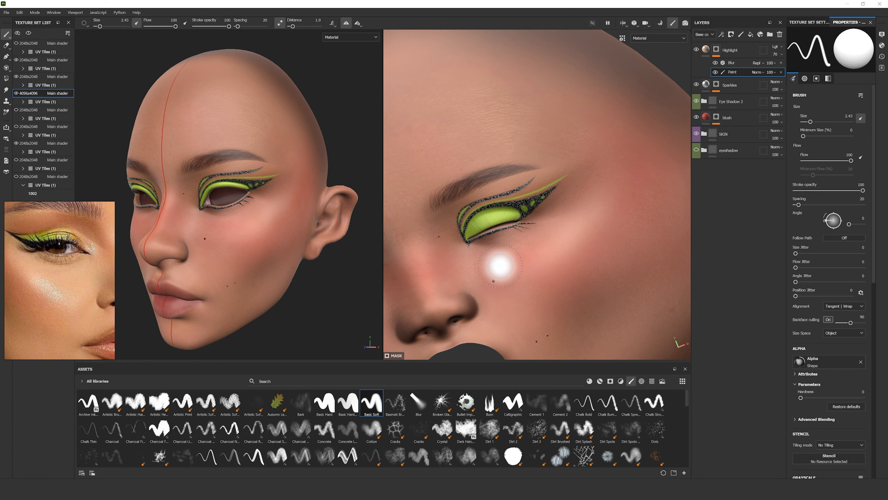
Try different intensities on the Blur filter in Highlight's mask, ending at 6.81.
mouse_move(378, 207)
alt+mouse_down()
mouse_move(350, 209)
mouse_move(360, 217)
alt+mouse_up()
click(732, 63)
drag(829, 86, 837, 86)
alt+drag(280, 241, 241, 241)
mouse_move(829, 86)
mouse_down()
mouse_move(855, 96)
mouse_move(843, 86)
mouse_up()
alt+drag(308, 252, 416, 257)
drag(843, 86, 828, 86)
scroll(245, 278, up, 7)
Enable the Highlight fill's normal channel and try the Gradient Flakes texture in it.
click(705, 50)
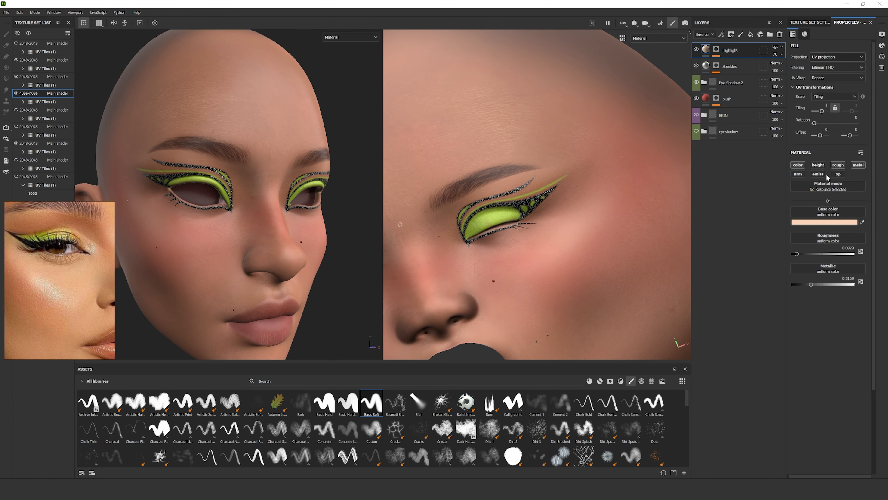
click(853, 299)
click(844, 232)
click(844, 232)
click(853, 300)
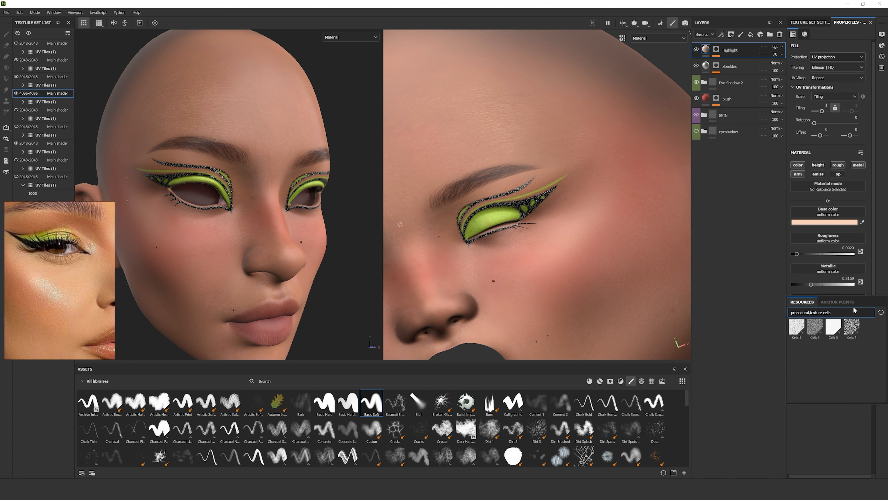
key(BackSpace)
key(BackSpace)
key(BackSpace)
key(BackSpace)
key(BackSpace)
scroll(853, 367, down, 10)
click(832, 333)
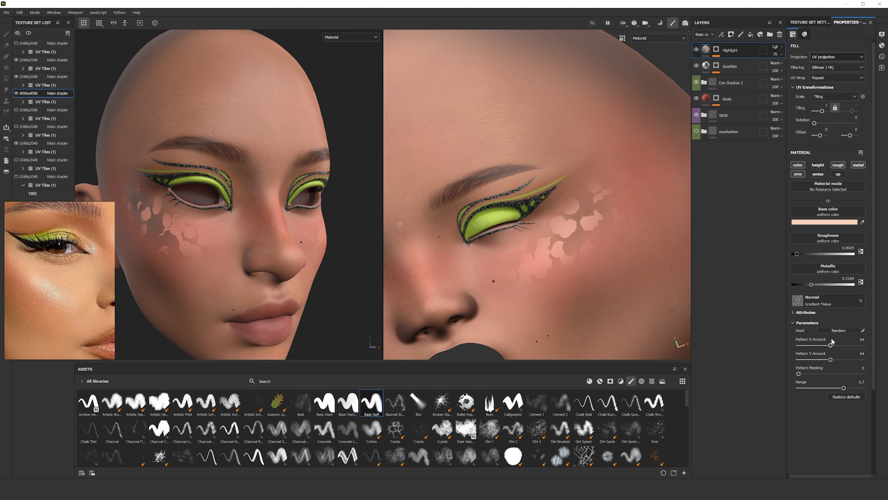
click(862, 300)
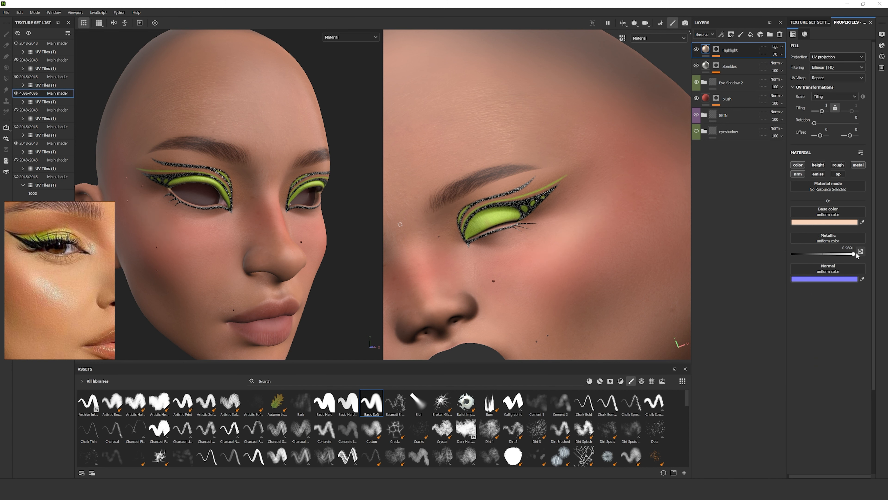
Examine the cheekbone highlight from several angles and under rotated environment lighting.
mouse_move(354, 224)
alt+mouse_down()
mouse_move(272, 243)
mouse_move(340, 259)
mouse_move(304, 261)
alt+mouse_up()
scroll(280, 247, down, 5)
scroll(340, 260, up, 5)
shift+right_drag(304, 261, 335, 261)
scroll(328, 261, down, 2)
alt+drag(312, 261, 346, 260)
Try a highlight stroke on the nose in Highlight's mask, and reduce the brush size to 0.58.
click(717, 49)
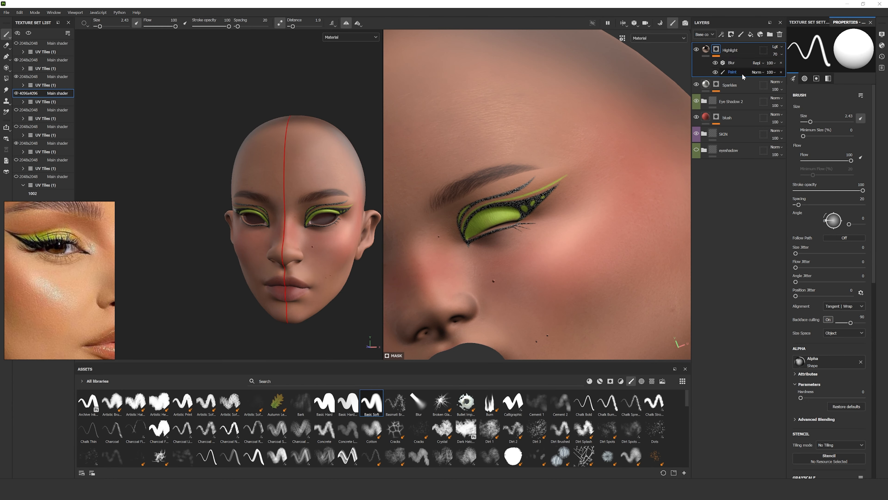
scroll(446, 297, up, 2)
alt+middle_drag(446, 301, 479, 267)
drag(470, 271, 460, 293)
key(ctrl+z)
mouse_move(464, 280)
ctrl+right_down()
mouse_move(444, 281)
mouse_move(524, 289)
mouse_move(466, 278)
ctrl+right_up()
alt+drag(366, 284, 335, 274)
scroll(335, 273, down, 4)
scroll(335, 274, up, 4)
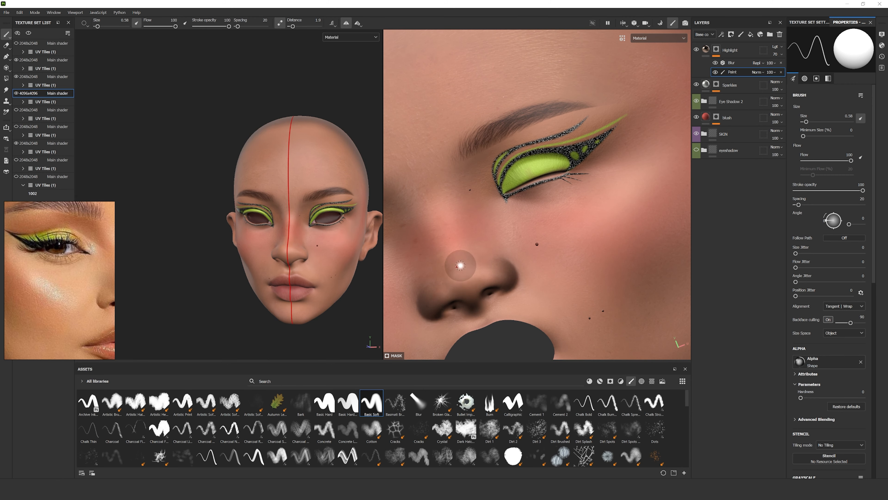
alt+drag(309, 237, 297, 245)
scroll(310, 269, up, 2)
Set the Highlight fill's metallic to about 0.4 and add a second Paint effect to its mask.
click(706, 49)
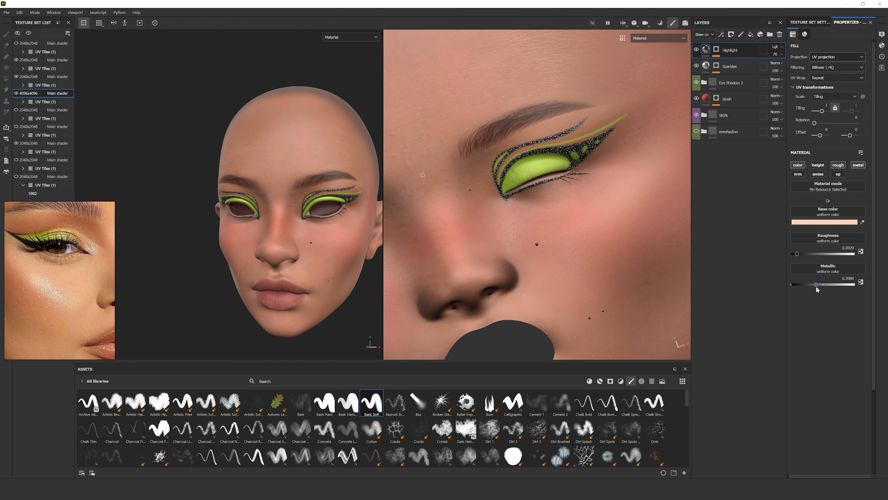
click(716, 49)
right_click(739, 72)
click(776, 180)
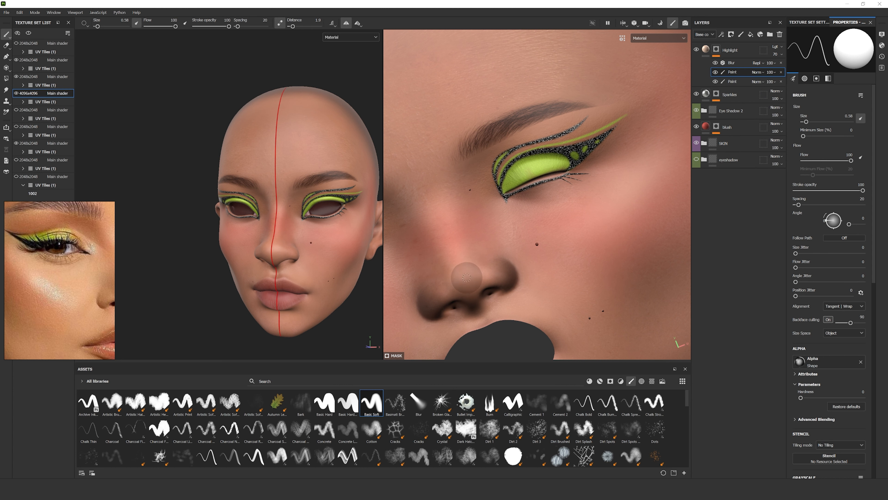
Try a highlight stroke under the eyebrow, and move the new Paint effect above the Blur filter.
drag(591, 108, 535, 131)
key(ctrl+z)
ctrl+right_drag(476, 224, 463, 225)
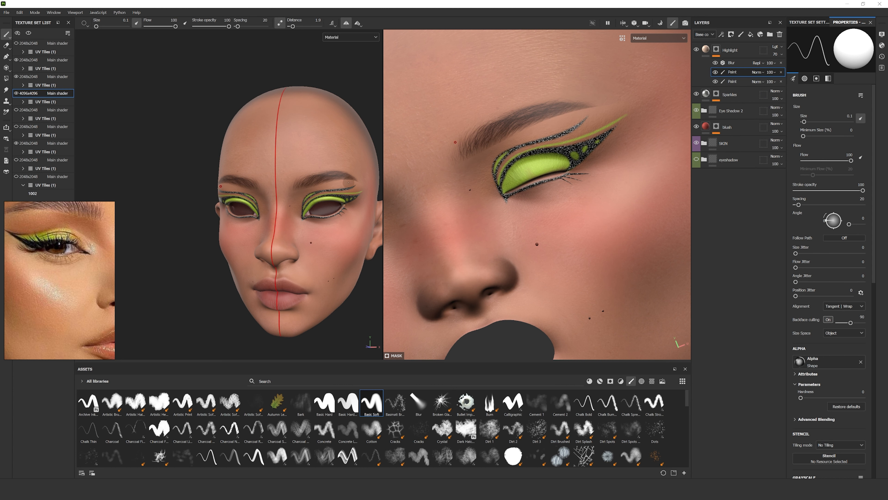
scroll(310, 182, up, 3)
alt+drag(309, 210, 266, 214)
drag(738, 73, 743, 60)
Enlarge the brush to 0.85 and paint a highlight along the brow bone on the upper Paint effect.
ctrl+right_drag(579, 136, 596, 136)
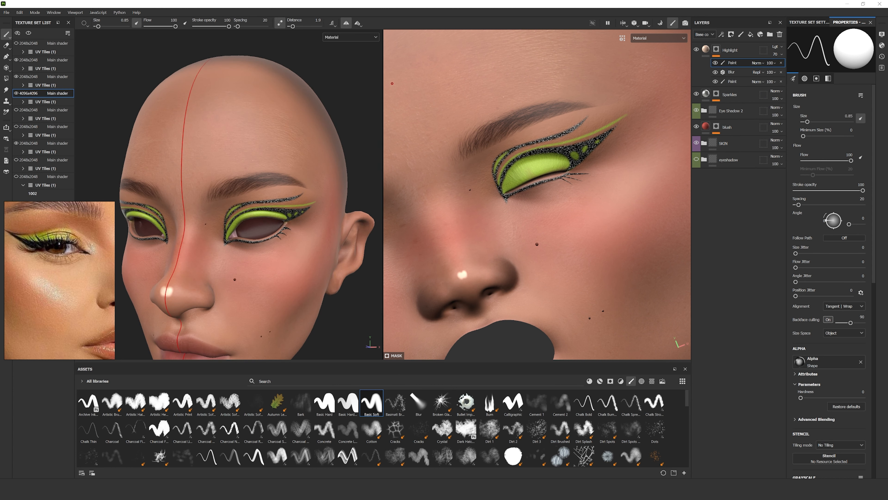
drag(594, 120, 524, 137)
key(x)
click(739, 81)
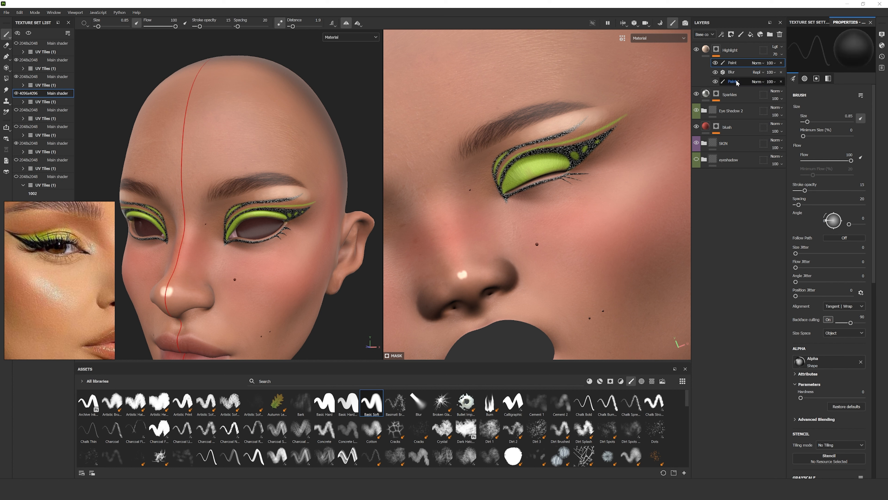
key(x)
click(738, 62)
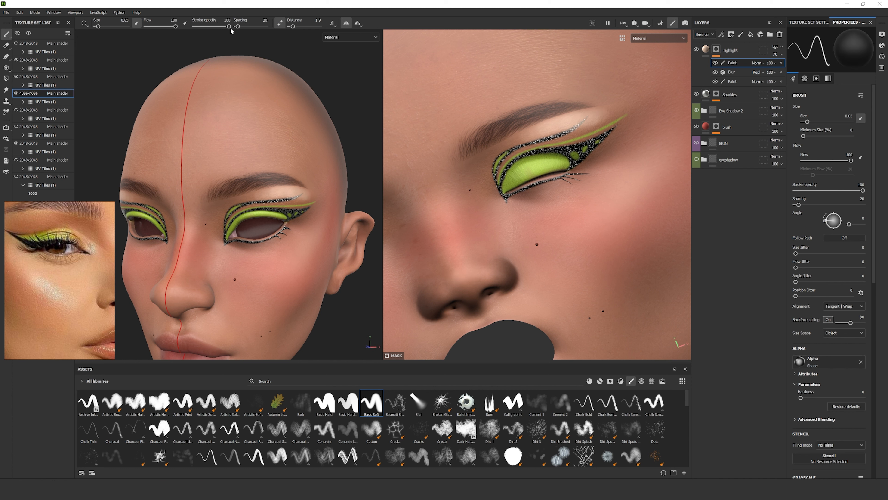
Hide the Blur filter and refine the brow-bone highlight with white and black strokes at 79 stroke opacity.
click(716, 72)
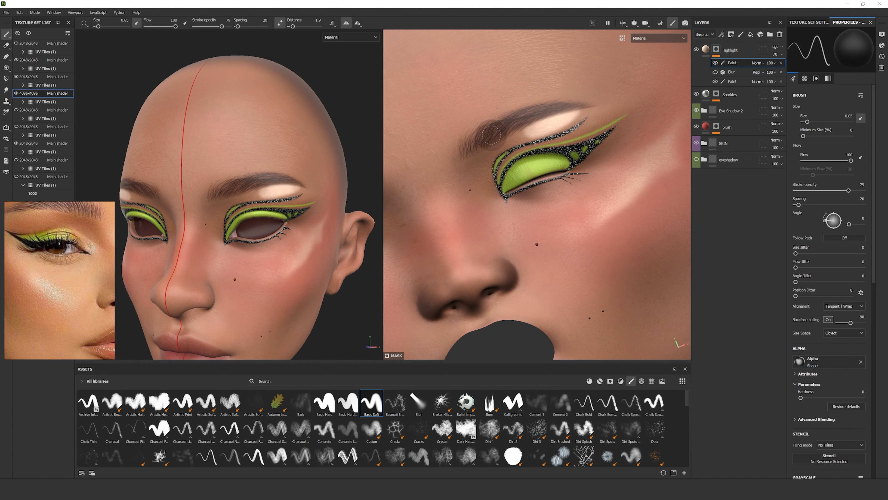
key(x)
drag(521, 139, 591, 114)
key(x)
drag(514, 151, 612, 103)
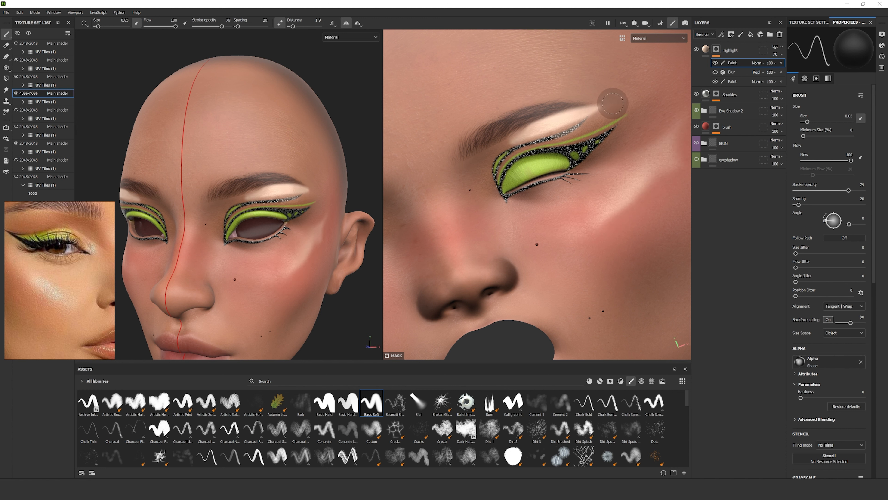
Show the Blur filter again and duplicate it above the upper Paint effect with a blur intensity of 2.22.
scroll(247, 179, down, 5)
click(716, 72)
click(732, 73)
key(ctrl+d)
drag(734, 72, 743, 61)
drag(828, 86, 808, 87)
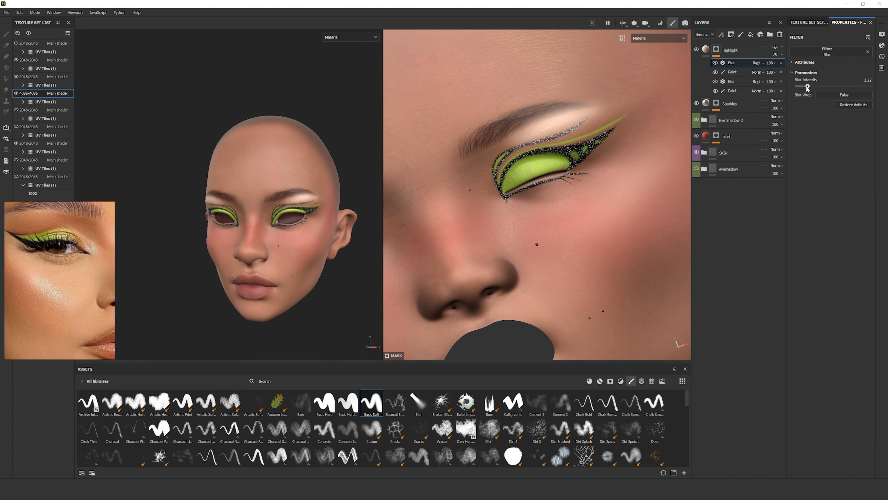
Delete the duplicated Blur filter and the upper Paint effect from Highlight's mask.
click(781, 63)
scroll(288, 245, up, 5)
alt+drag(255, 214, 347, 220)
scroll(299, 224, up, 4)
scroll(306, 209, up, 5)
click(734, 50)
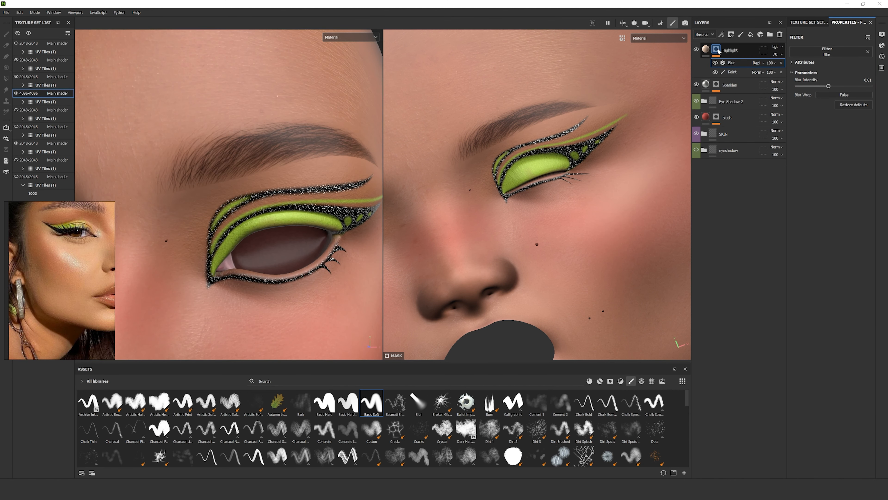
Duplicate the Base Shadow layer in the Eye Shadow 2 folder and move the copy above Green Shadow.
click(704, 101)
click(713, 119)
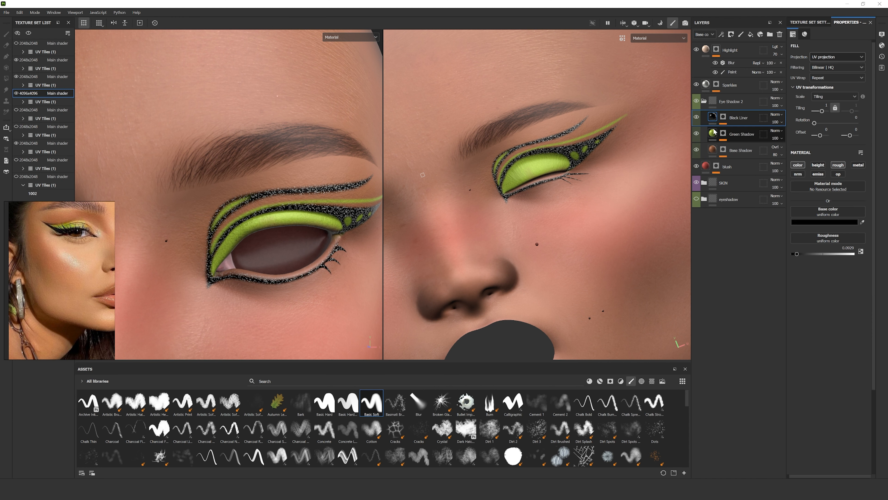
click(723, 152)
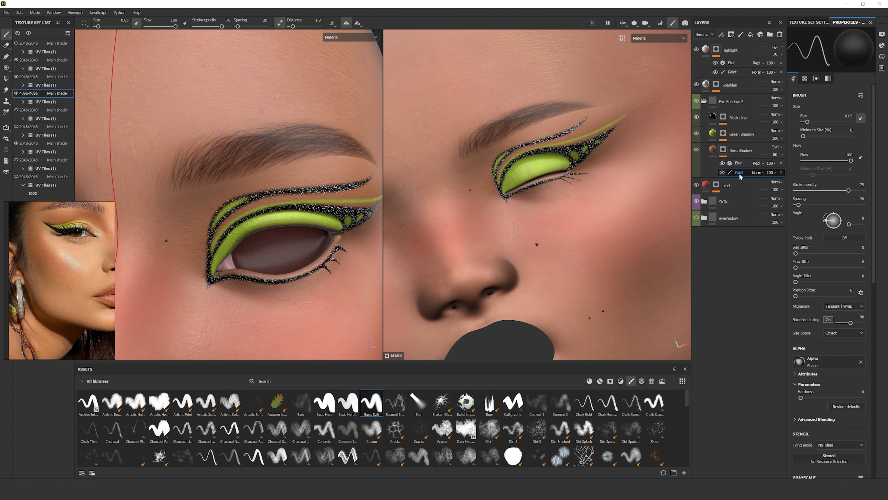
click(714, 152)
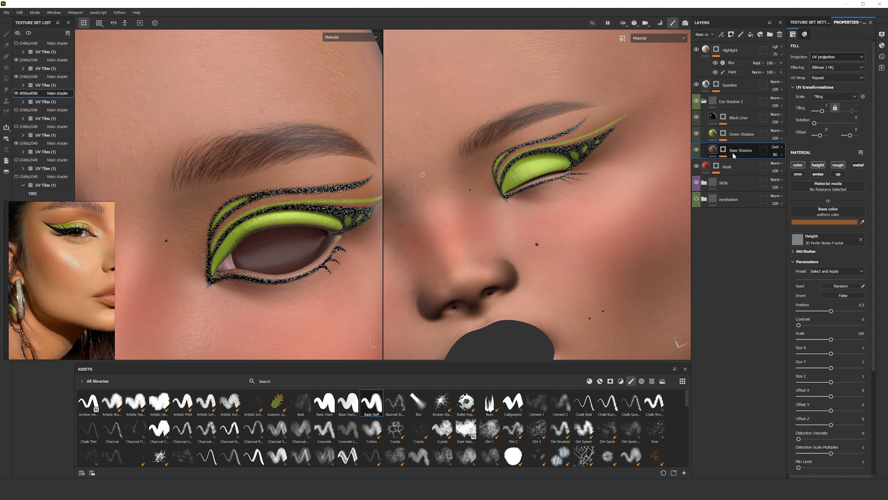
key(ctrl+d)
drag(743, 155, 747, 126)
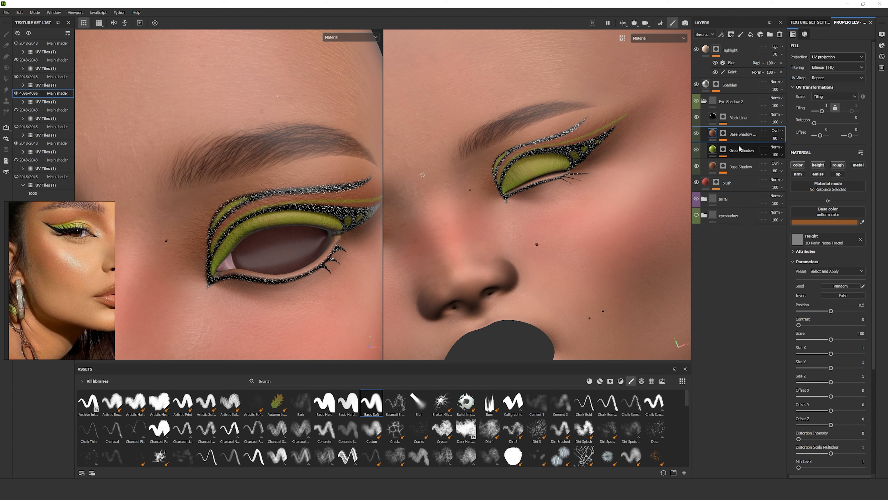
scroll(218, 227, down, 3)
scroll(218, 227, up, 3)
Replace the Base Shadow copy's mask effects with the Blur and Paint effects copied from Green Shadow's mask.
click(723, 133)
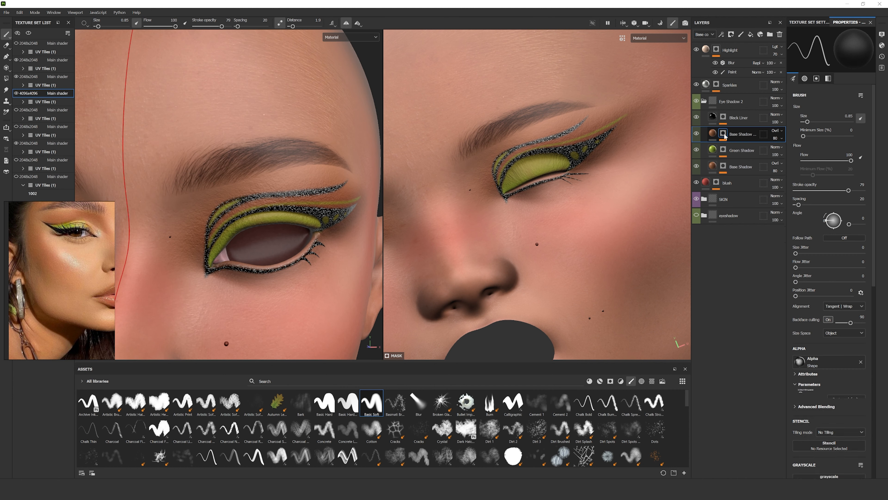
click(781, 156)
click(781, 147)
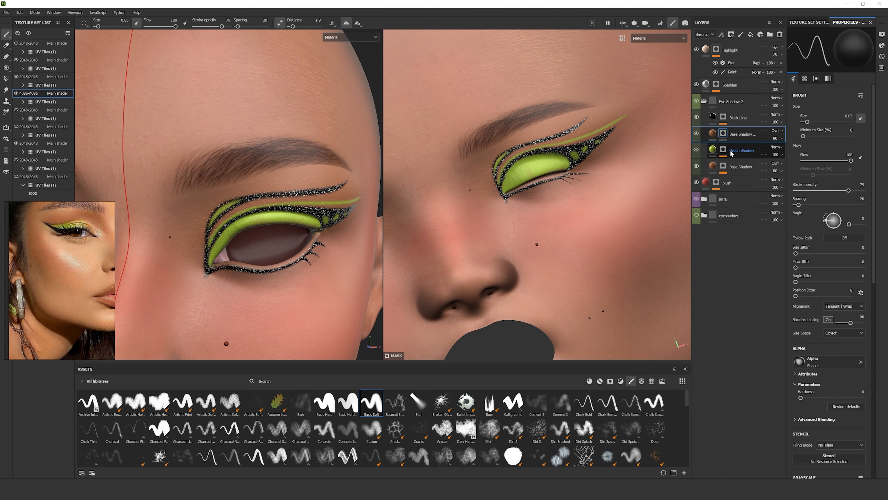
click(724, 149)
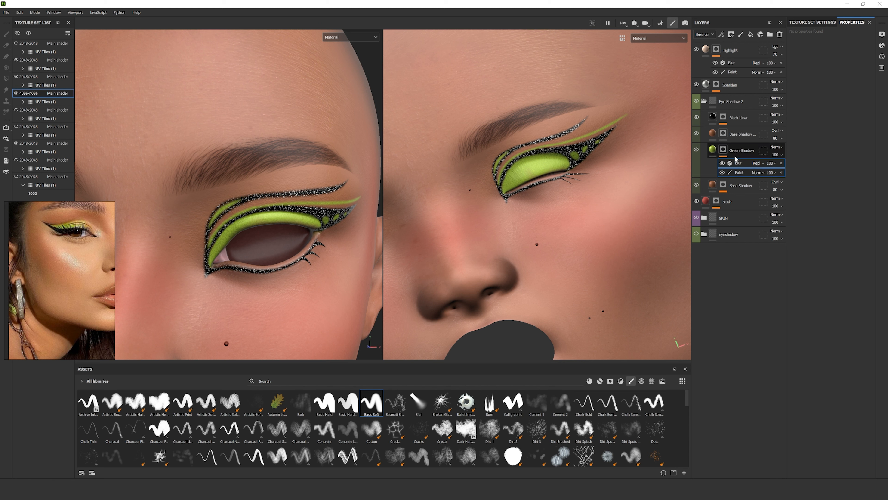
click(723, 134)
key(ctrl+v)
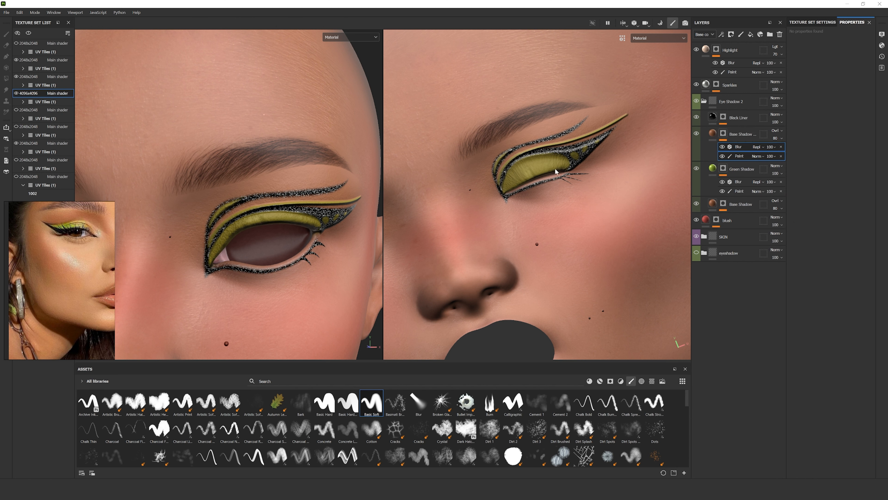
alt+drag(279, 210, 343, 210)
Give the Base Shadow copy the same base color as Green Shadow, 9CB735.
click(713, 169)
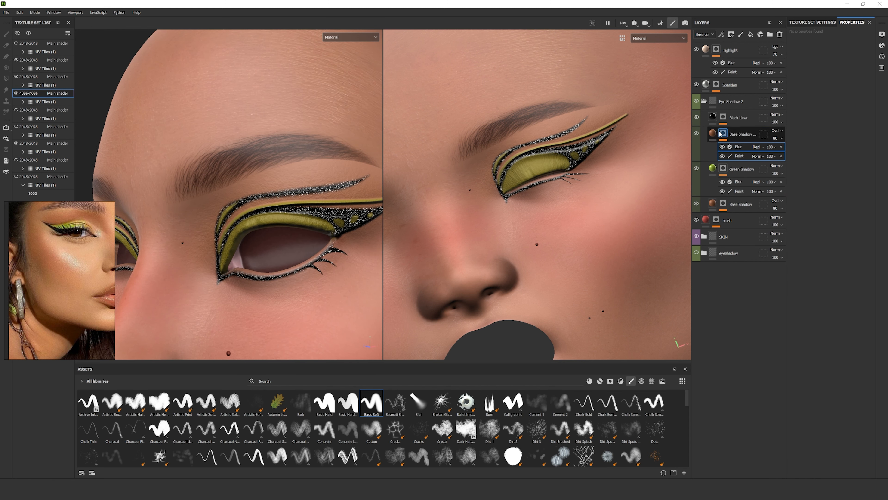
click(843, 225)
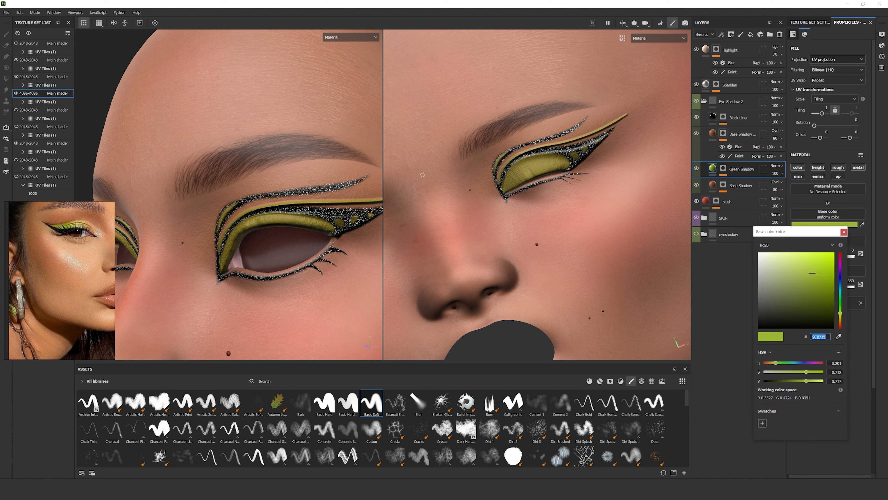
click(738, 134)
click(825, 225)
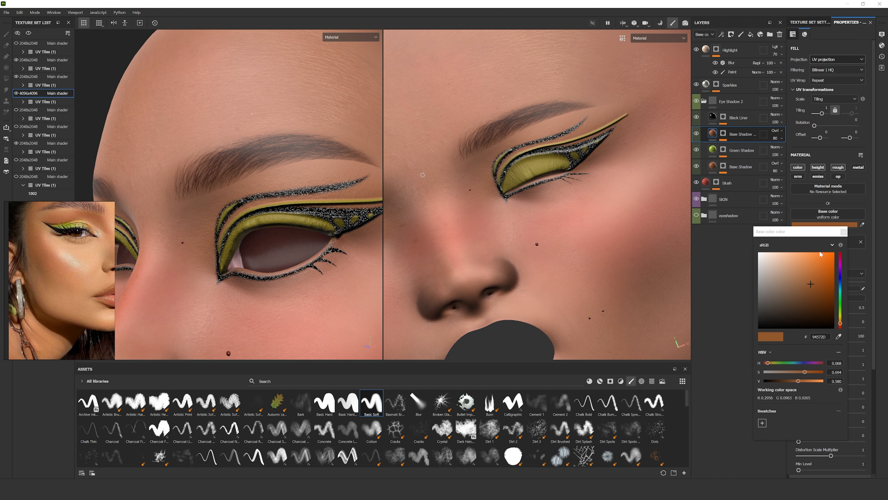
text(9CB735)
key(Return)
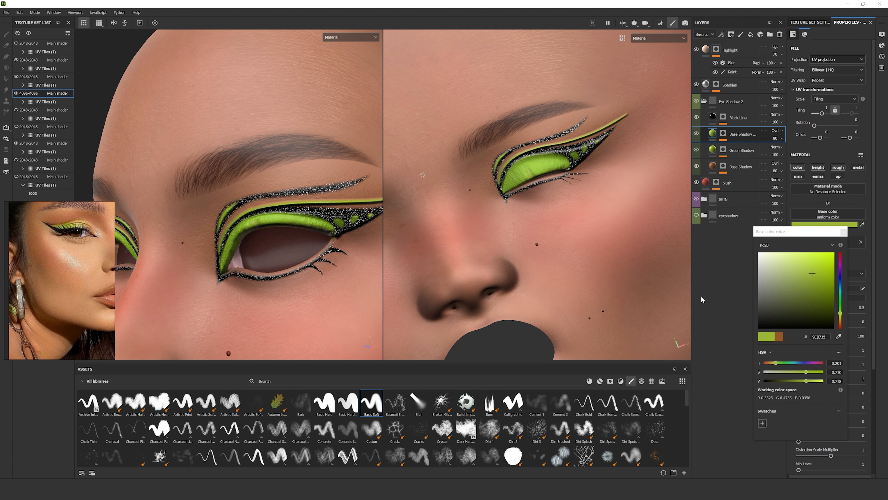
click(844, 232)
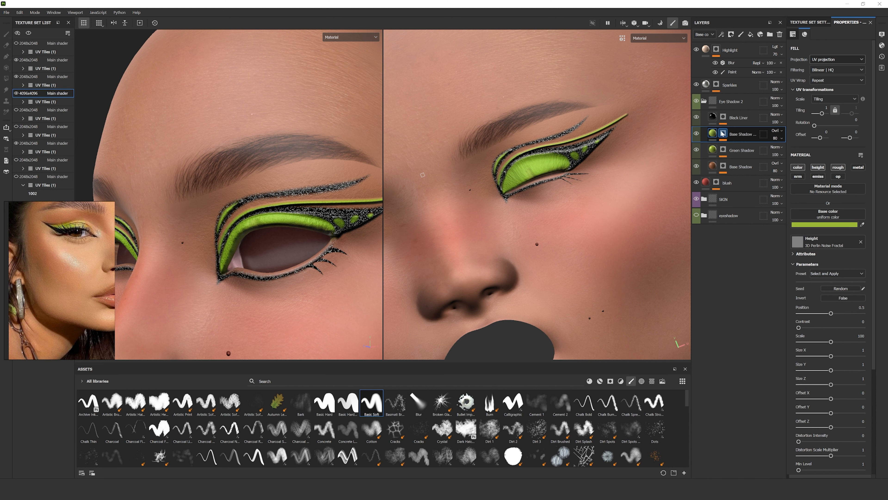
Set the Global Opacity of the Base Shadow copy's height noise to 0.03.
click(722, 133)
click(722, 148)
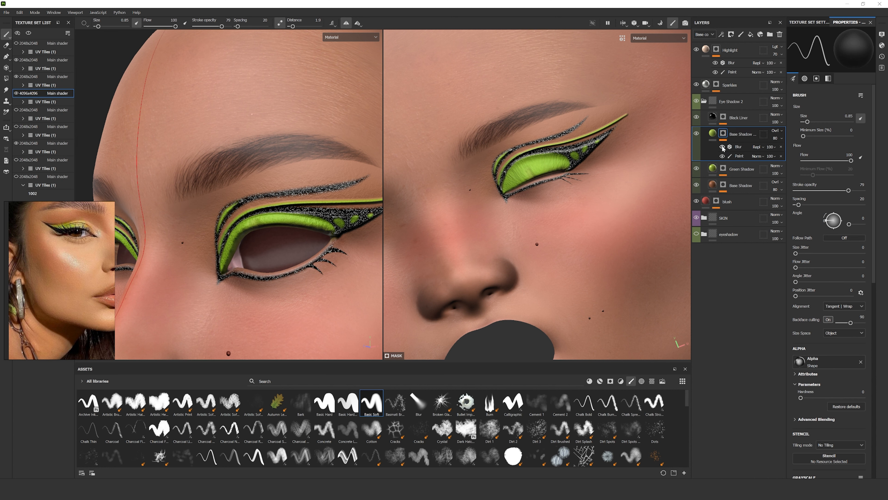
click(713, 133)
scroll(838, 419, down, 3)
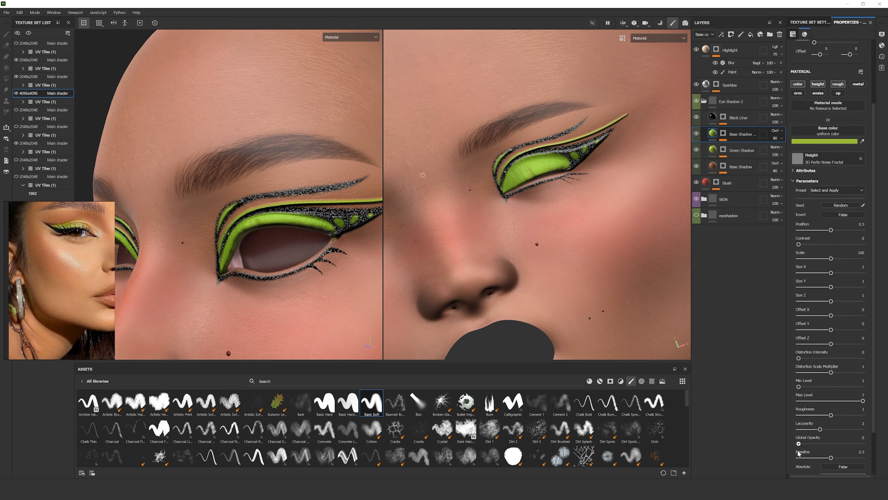
scroll(372, 337, down, 5)
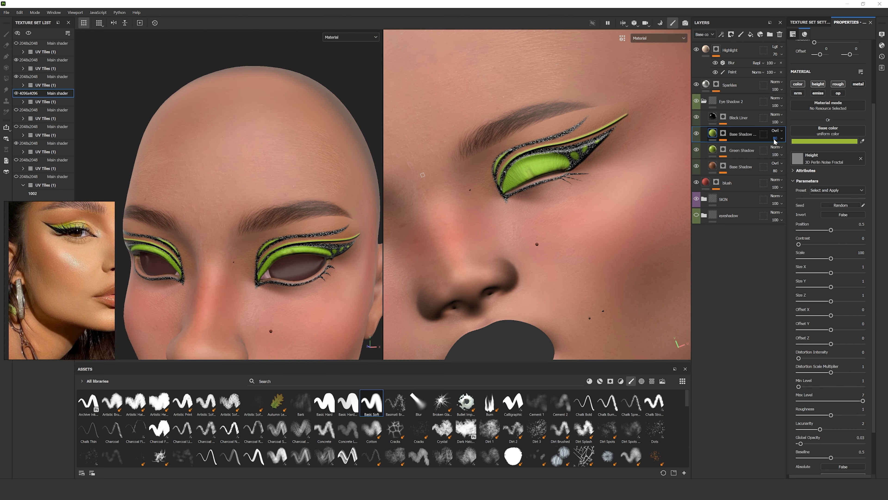
Delete the Base Shadow copy from the Eye Shadow 2 folder.
key(Delete)
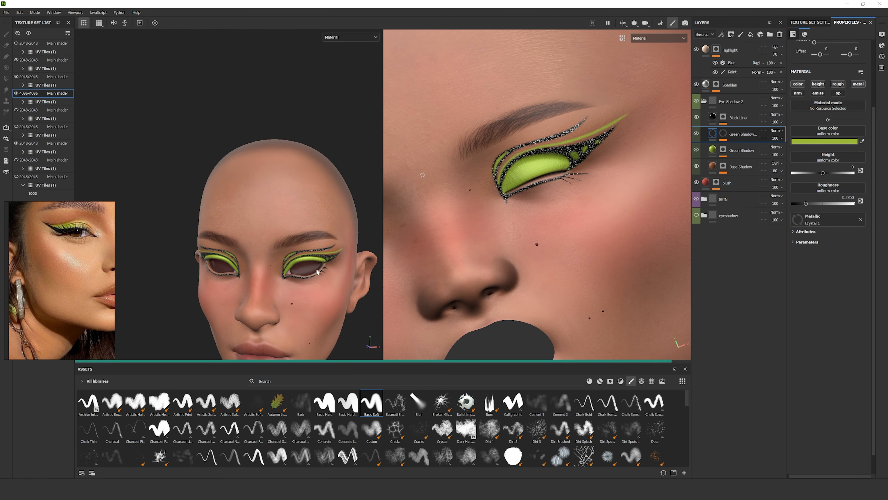
Try the Soft light, Linear dodge (Add) and Exclusion blend modes on Green Shadow, and return it to Normal.
click(776, 130)
click(779, 282)
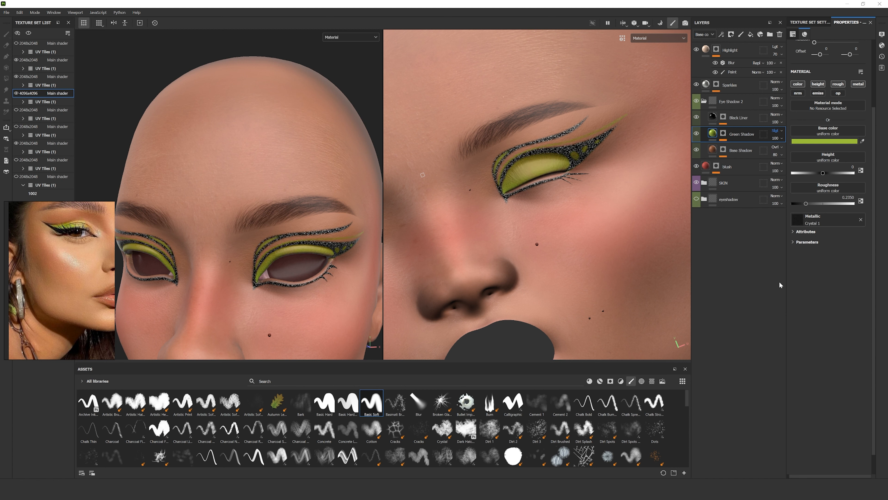
click(777, 131)
click(787, 295)
click(776, 130)
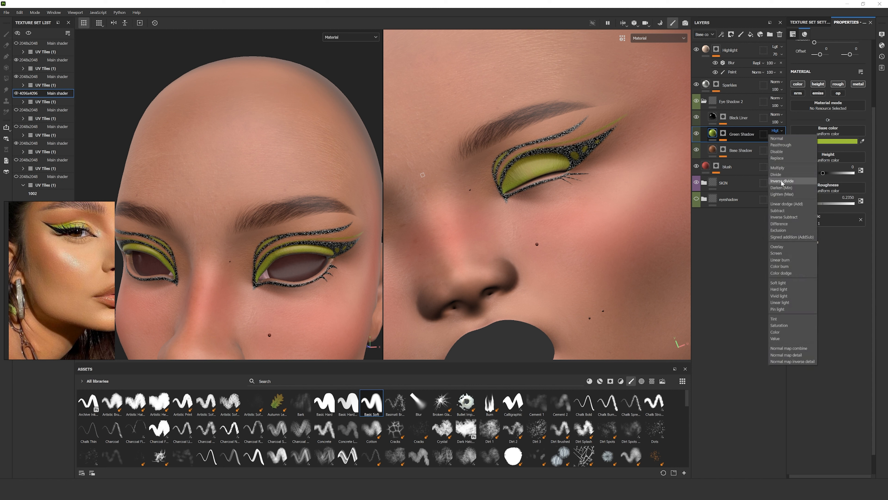
click(786, 203)
click(776, 130)
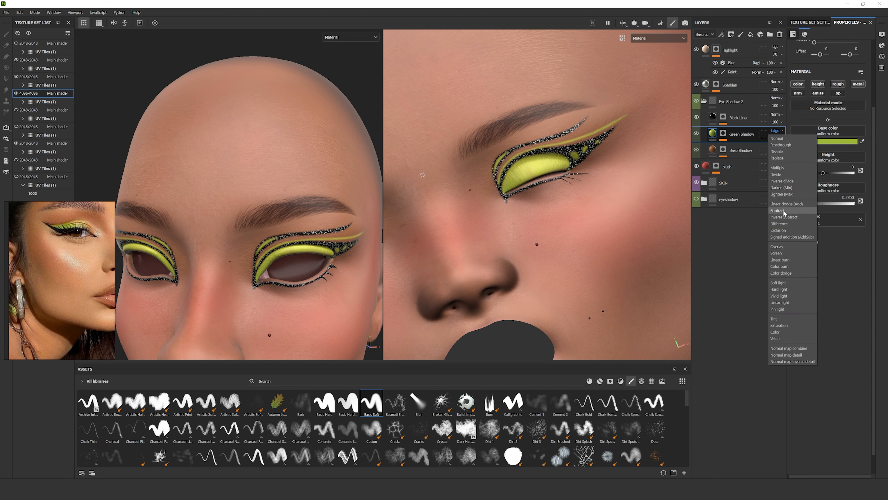
click(785, 232)
click(776, 131)
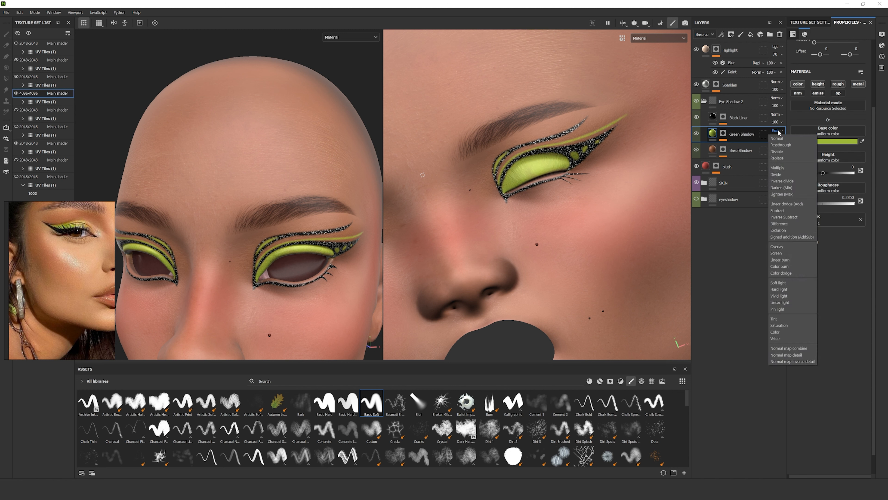
click(780, 143)
scroll(339, 238, down, 4)
scroll(339, 238, down, 1)
scroll(340, 239, up, 6)
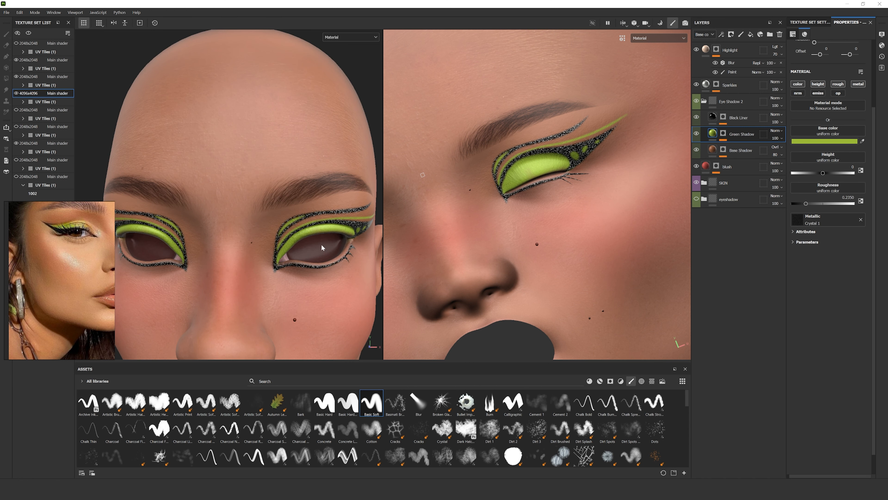
Brighten Green Shadow's base color to BCE51A and check it on the whole head.
alt+drag(326, 239, 285, 237)
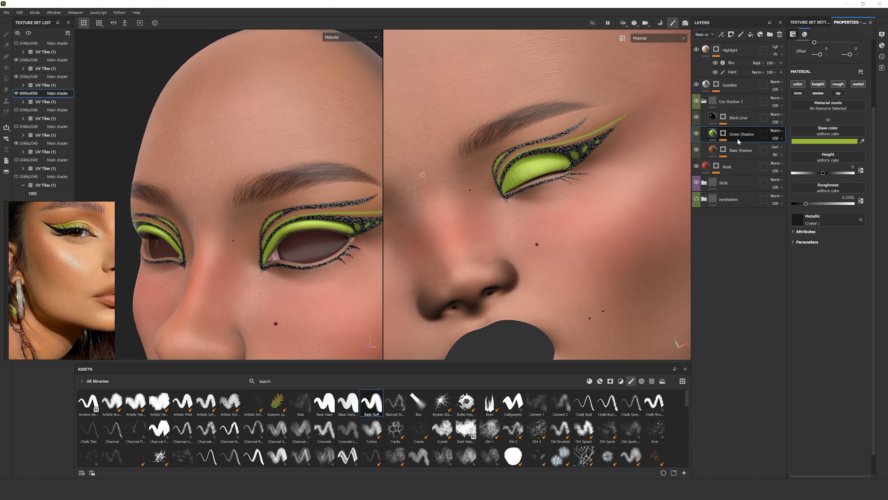
click(825, 141)
click(821, 256)
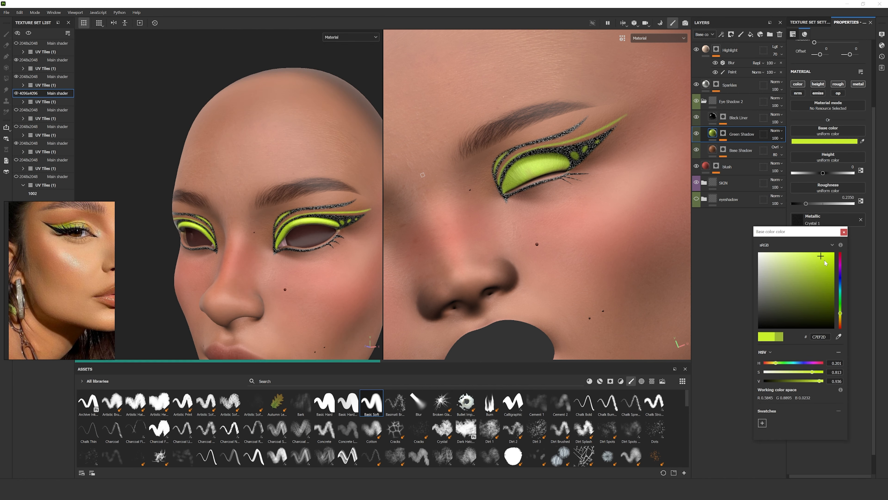
click(825, 260)
scroll(259, 261, down, 4)
alt+drag(252, 261, 273, 261)
scroll(273, 260, down, 2)
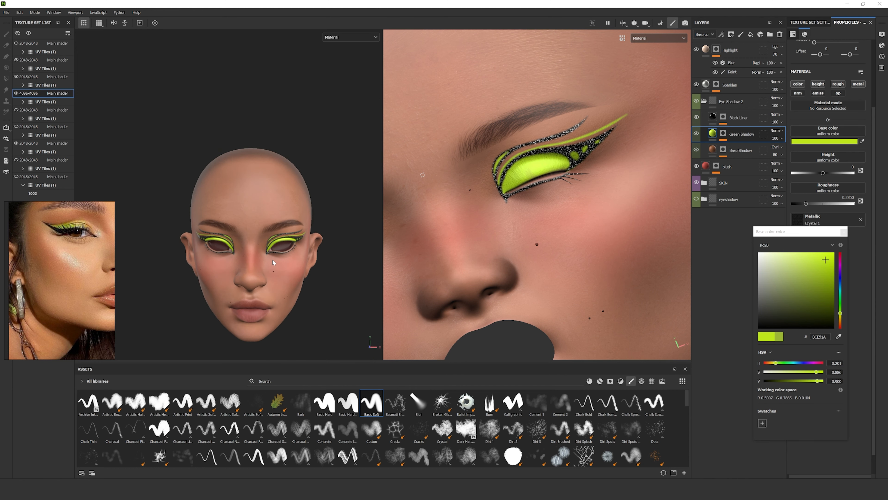
scroll(273, 262, up, 2)
Try blue and pink hues for Green Shadow's base color, and restore its original green.
click(840, 280)
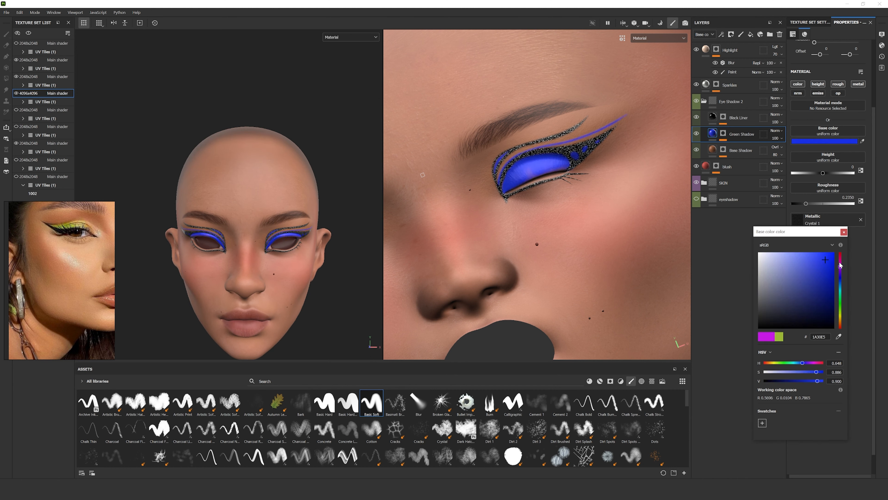
drag(841, 265, 841, 257)
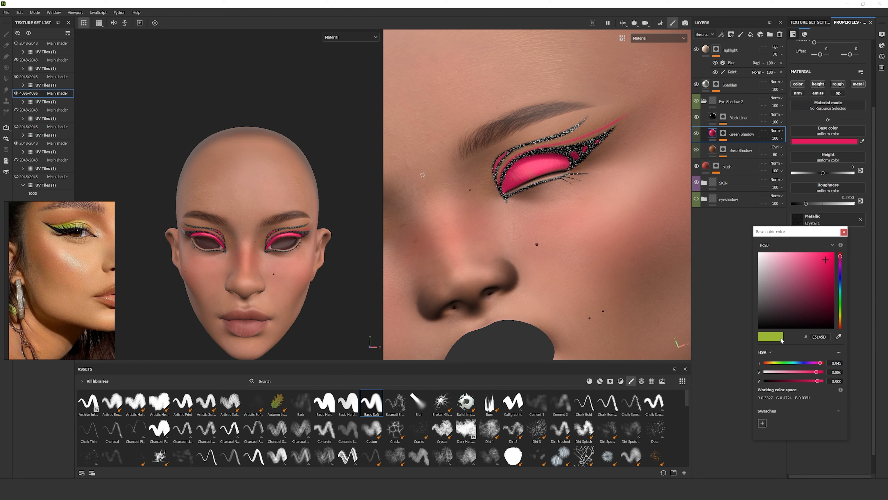
click(781, 338)
Set Green Shadow's base color to the bright lime green B9E026.
click(827, 259)
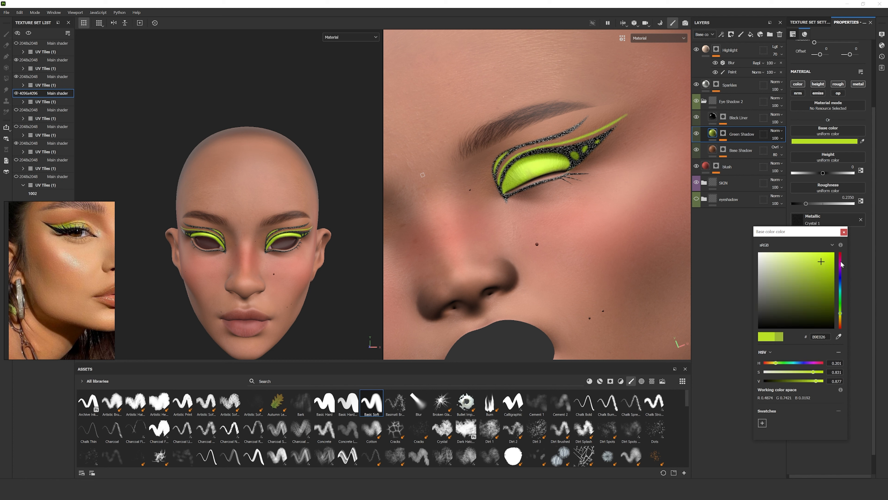
click(844, 232)
scroll(343, 280, down, 3)
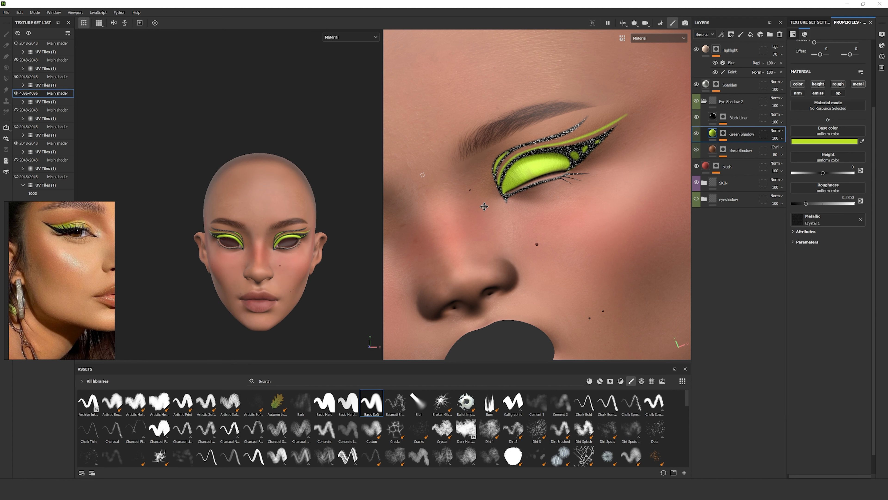
Move the Sparkles layer into the Eye Shadow 2 folder and collapse the folder.
drag(707, 85, 708, 102)
click(704, 84)
click(696, 85)
click(697, 85)
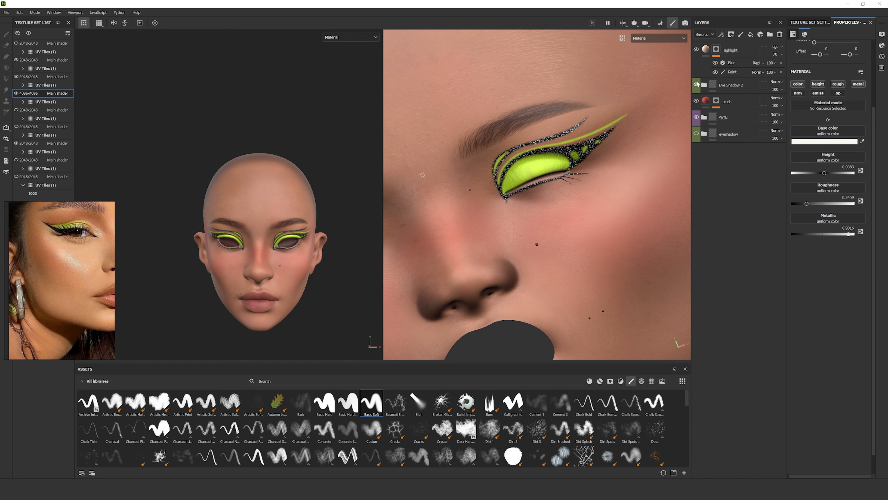
Switch to the texture set that holds the lips and select the lips layer's mask for painting.
scroll(314, 251, up, 3)
alt+middle_drag(315, 251, 323, 219)
scroll(324, 222, up, 2)
scroll(325, 223, down, 3)
alt+drag(325, 224, 323, 228)
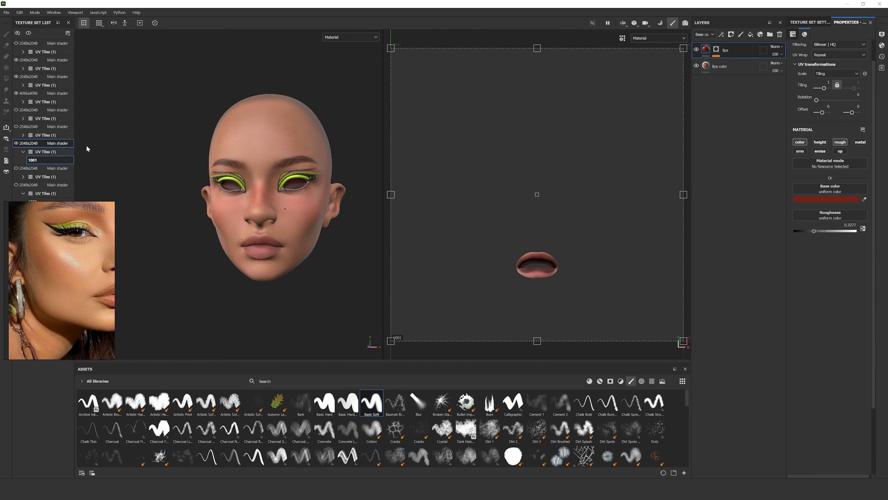
scroll(281, 278, up, 3)
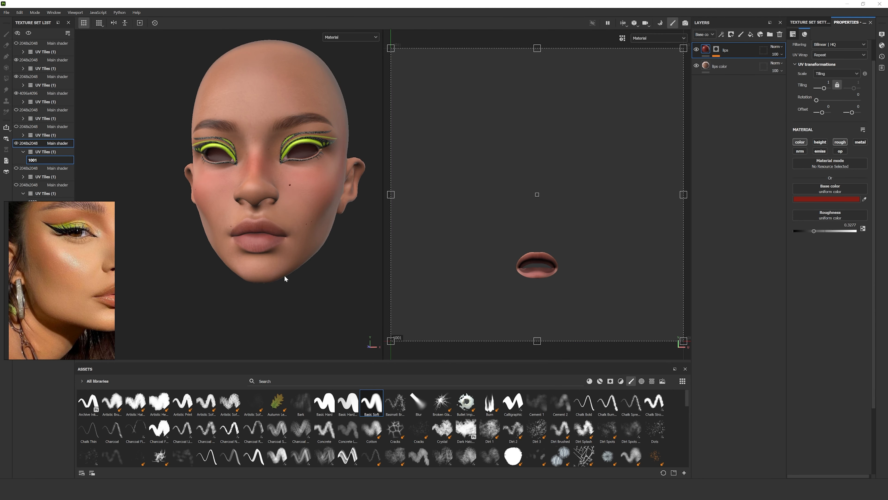
mouse_move(281, 278)
alt+mouse_down()
mouse_move(288, 281)
mouse_move(229, 289)
alt+mouse_up()
scroll(297, 267, down, 2)
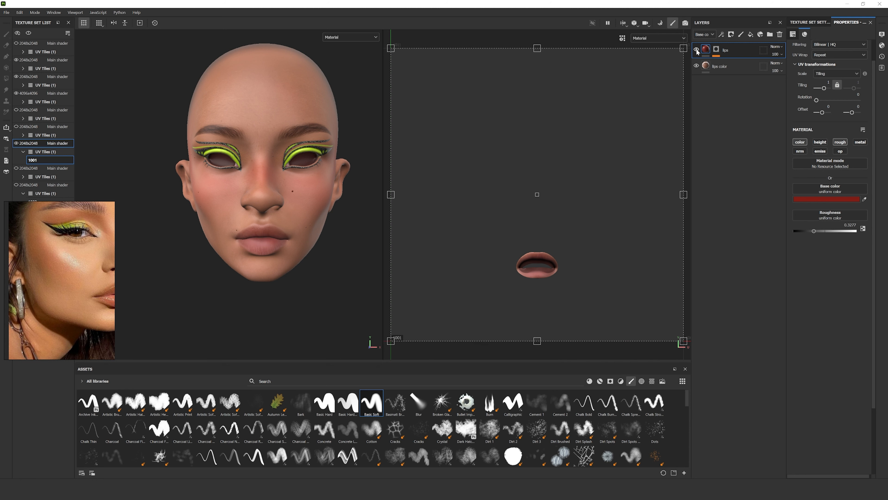
click(717, 50)
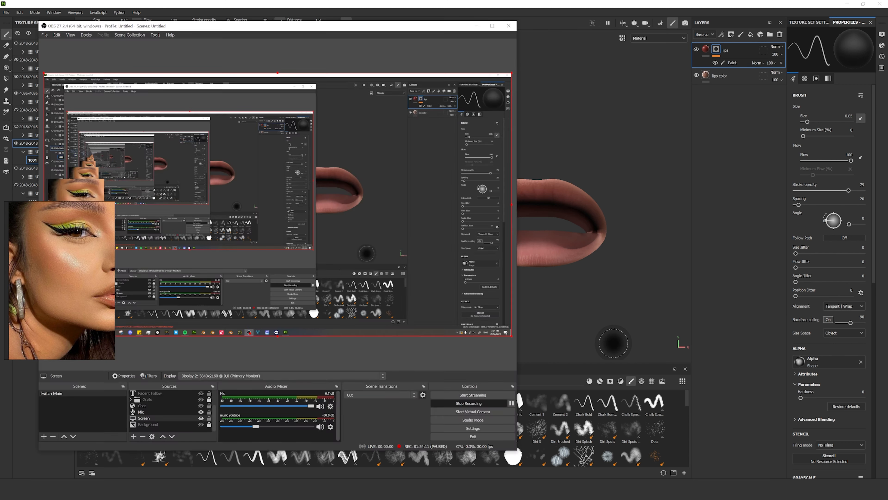
click(614, 343)
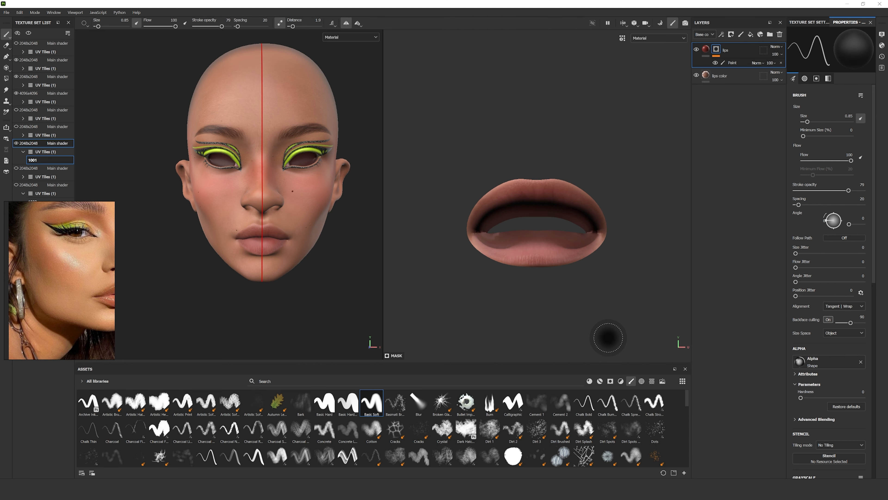
Paint the lips layer's mask white over the upper and lower lips with the Basic Soft brush to reveal the red lip color.
scroll(587, 268, up, 5)
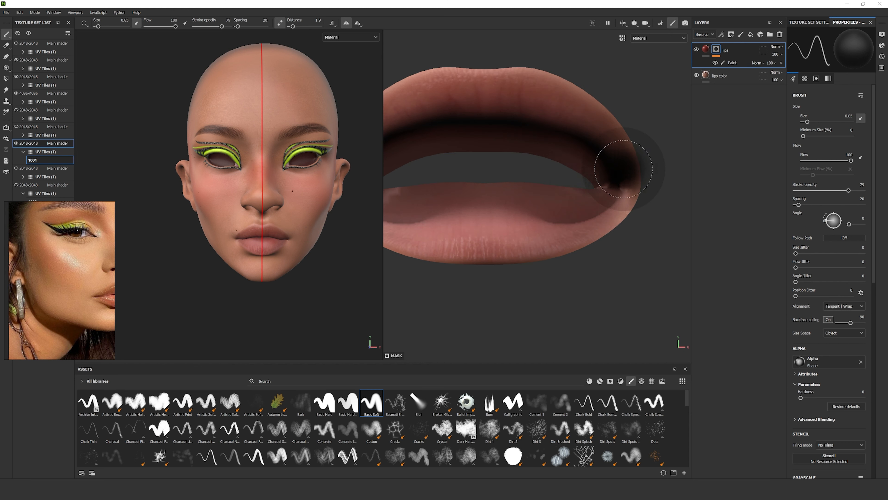
scroll(497, 217, up, 1)
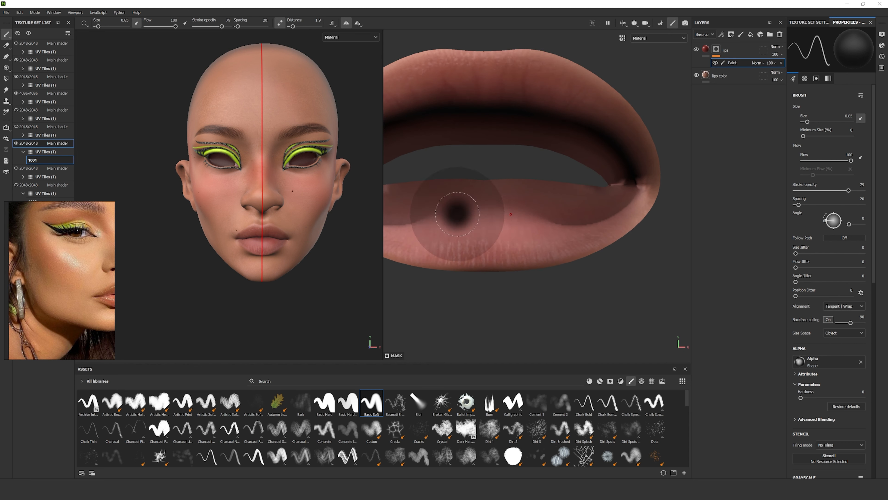
key(x)
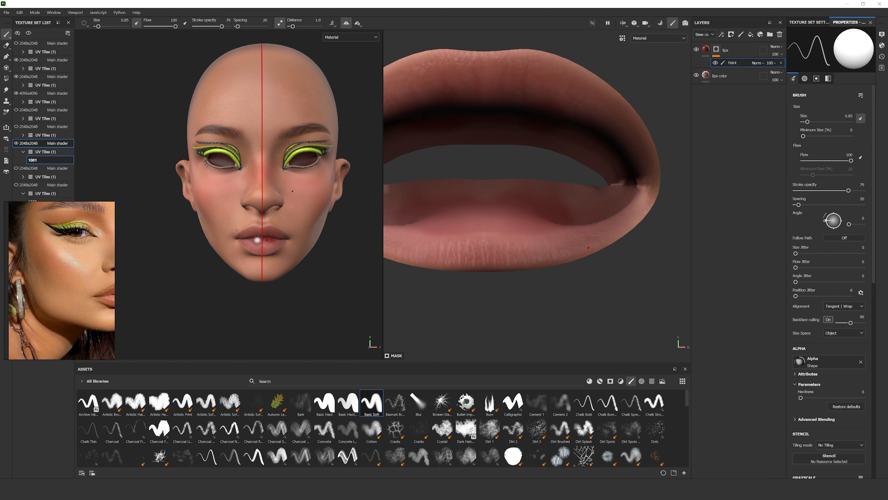
scroll(261, 243, up, 5)
mouse_move(259, 245)
mouse_down()
mouse_move(243, 246)
mouse_move(260, 248)
mouse_move(255, 210)
mouse_move(280, 212)
mouse_move(230, 228)
mouse_move(229, 247)
mouse_move(243, 253)
mouse_move(298, 244)
mouse_up()
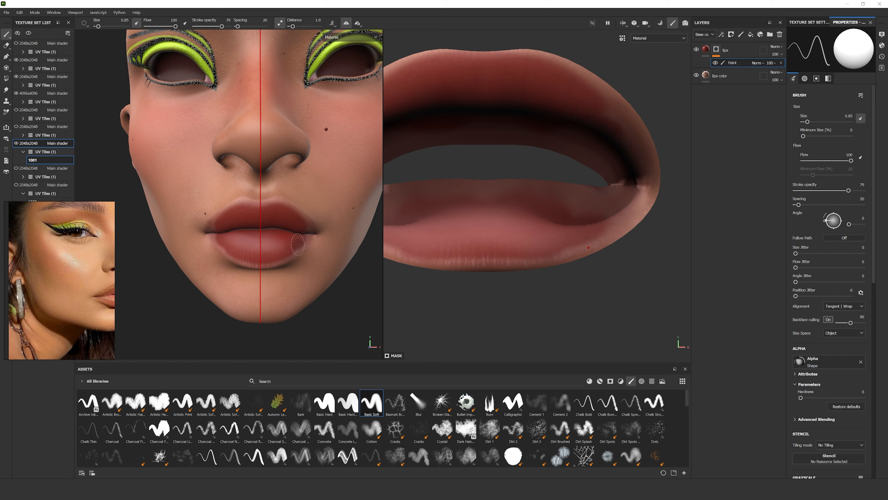
scroll(257, 178, down, 3)
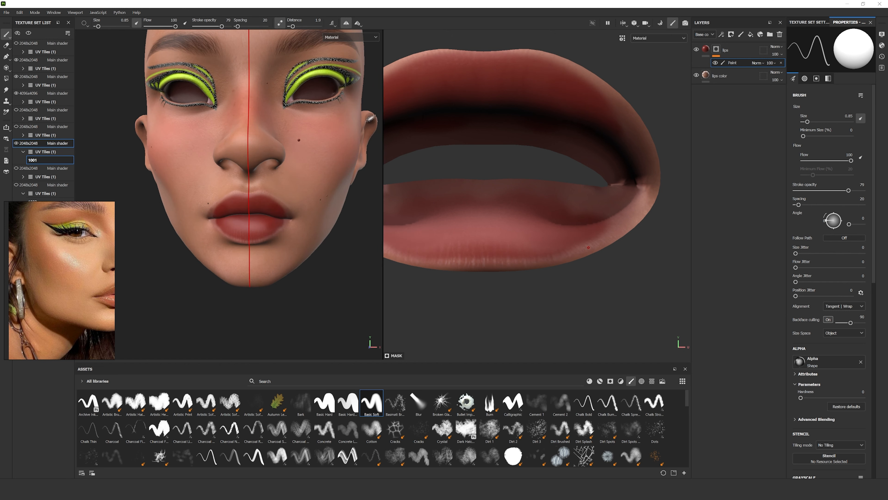
Add a Blur filter above the Paint effect in the lips layer's mask with a blur intensity of 4.21.
right_click(733, 63)
click(752, 201)
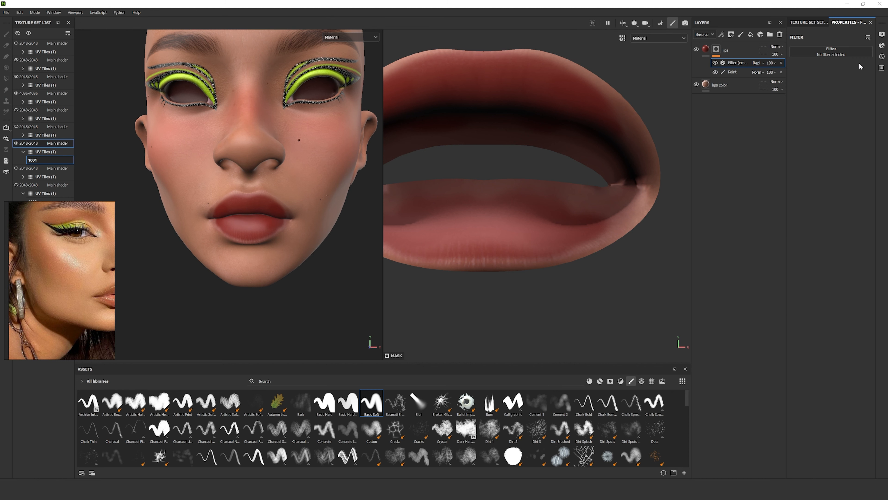
click(836, 52)
click(799, 75)
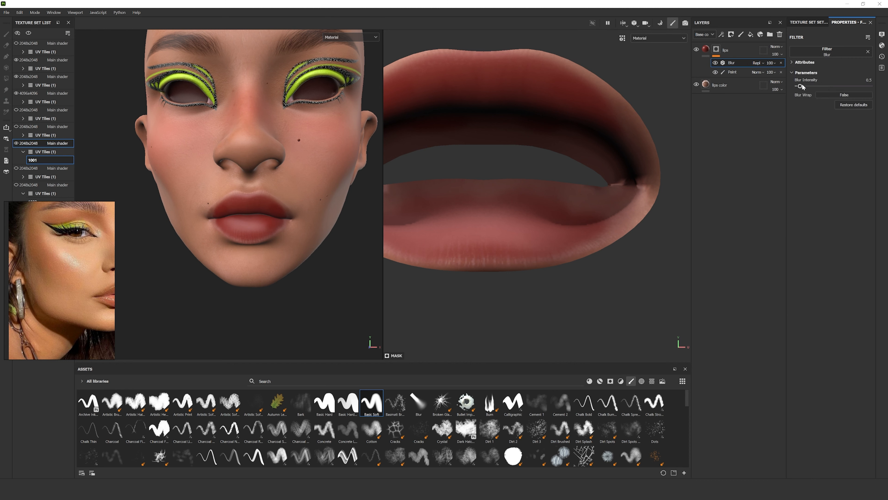
drag(803, 86, 806, 90)
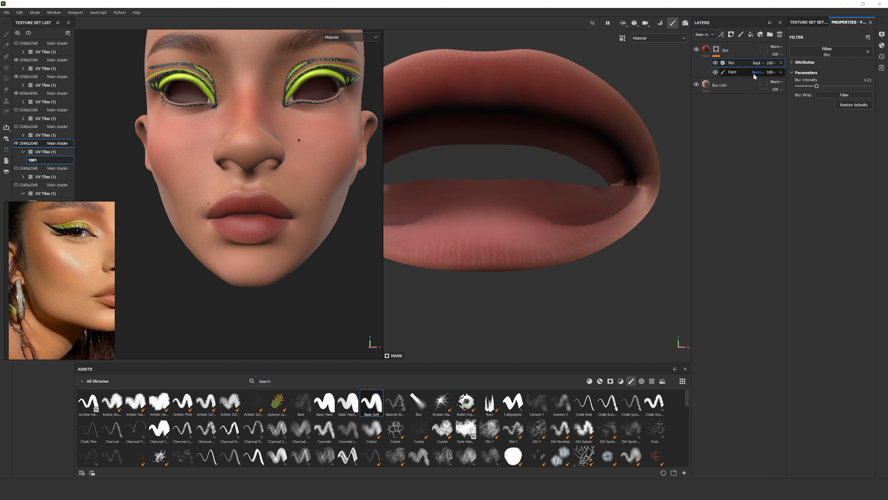
Set the lips fill layer's roughness to about 0.13 and its base color to dark red #841A10.
click(706, 49)
drag(814, 231, 794, 240)
scroll(293, 218, down, 5)
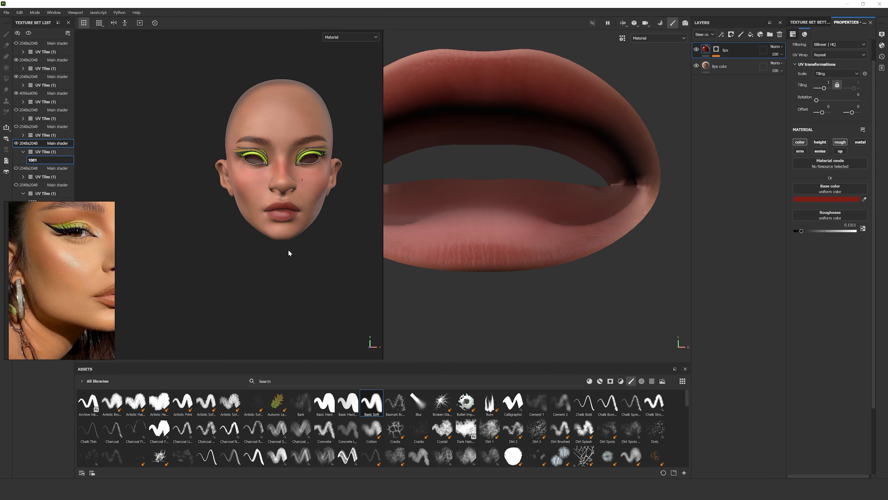
scroll(273, 239, up, 3)
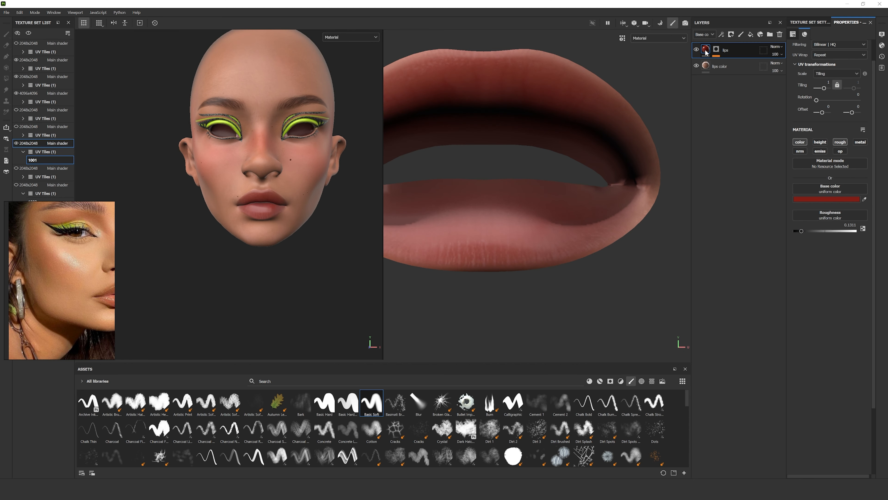
click(839, 200)
mouse_move(827, 305)
mouse_down()
mouse_move(822, 260)
mouse_move(825, 289)
mouse_up()
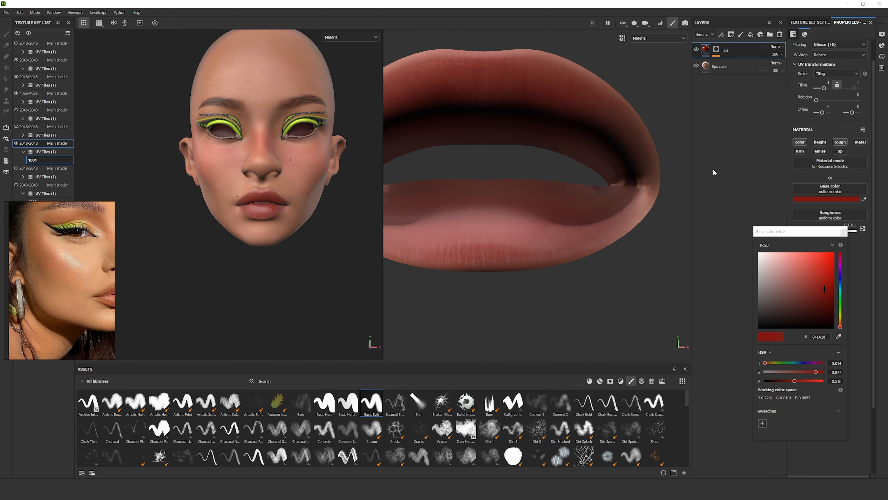
Examine the lip color on the whole head from several distances and angles.
scroll(430, 259, down, 2)
scroll(294, 244, down, 5)
scroll(275, 188, up, 6)
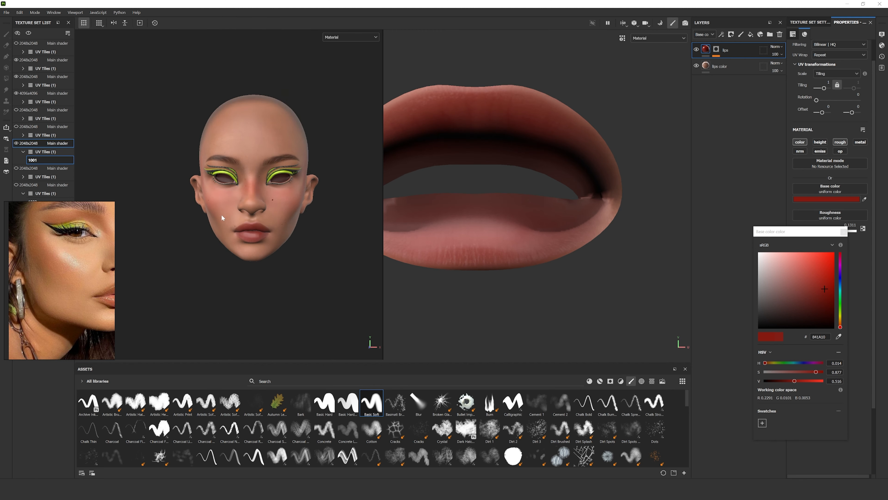
alt+drag(282, 243, 258, 220)
scroll(300, 232, down, 4)
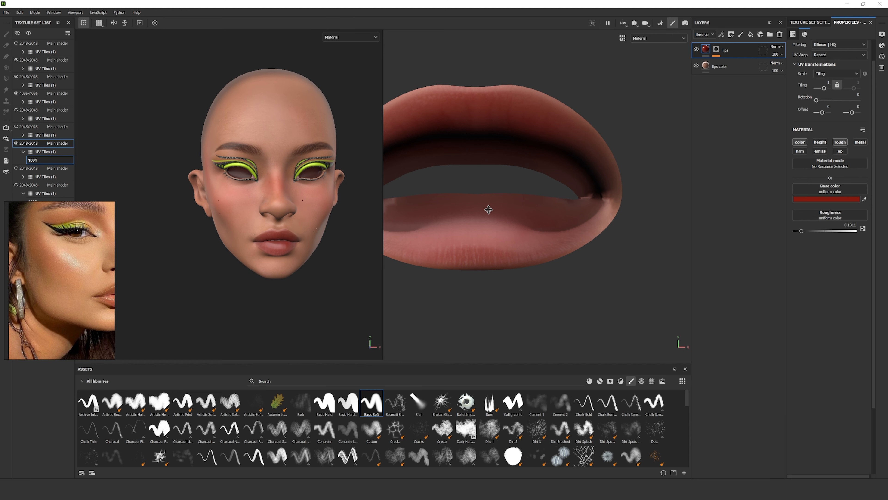
scroll(289, 238, down, 2)
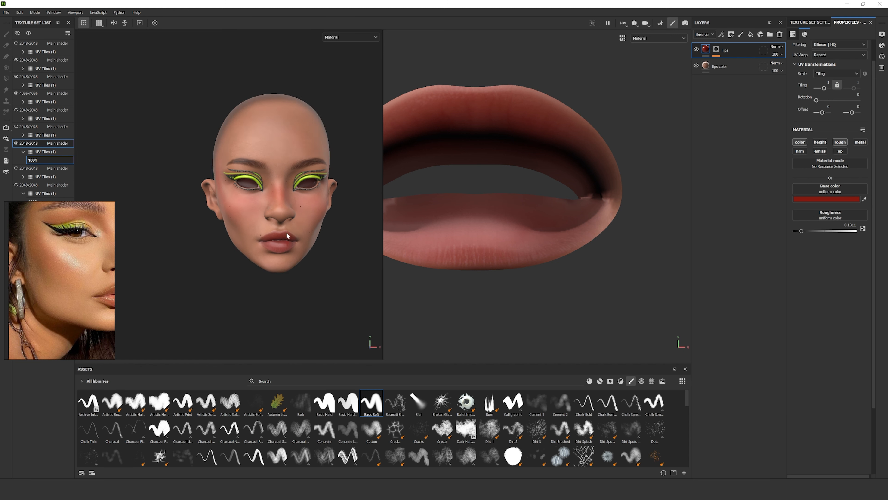
alt+drag(290, 239, 319, 251)
scroll(260, 170, up, 8)
scroll(262, 169, down, 8)
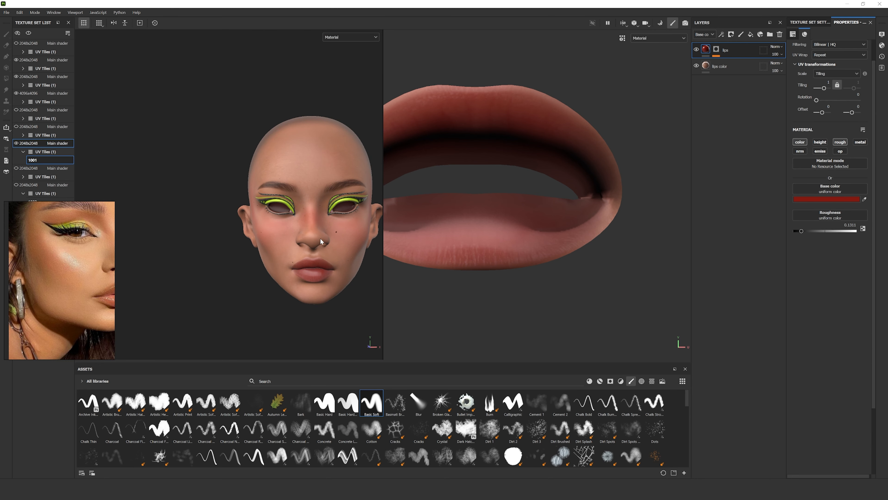
Open the texture export settings and set the global export size to 4096.
click(7, 13)
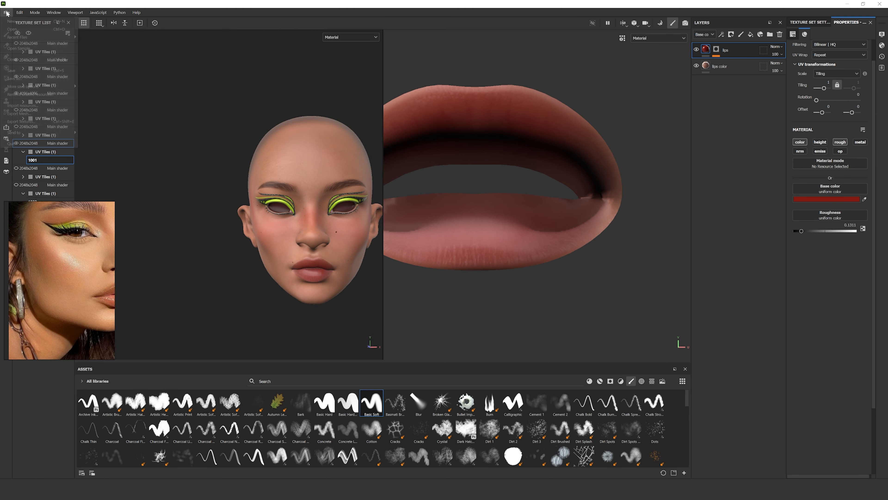
click(41, 120)
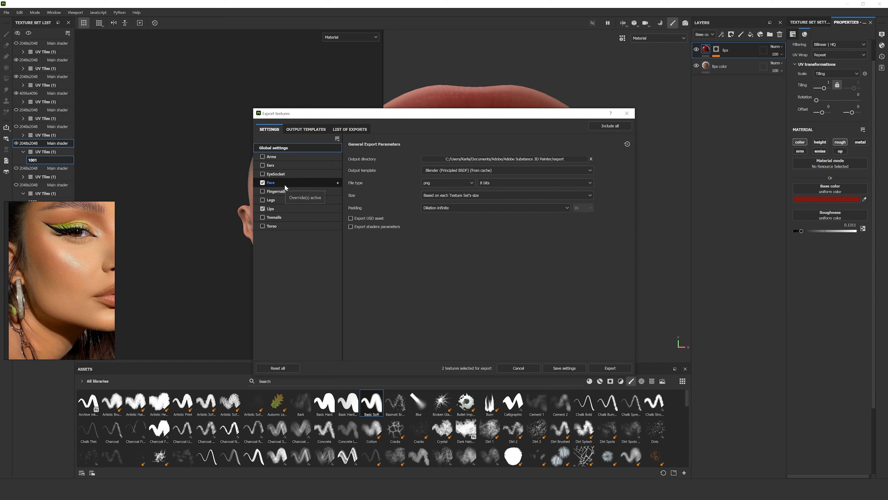
click(486, 195)
click(431, 256)
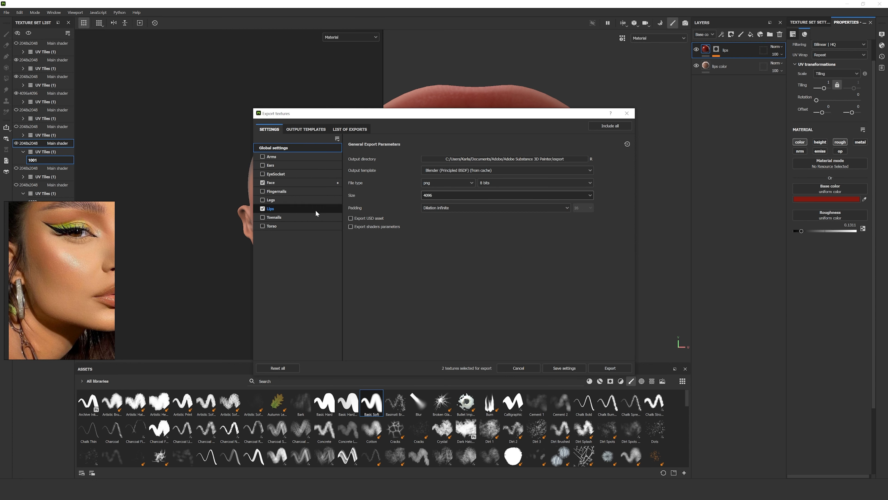
Remove the Emission and Alpha output maps from the Blender (Principled BSDF) export template.
click(311, 129)
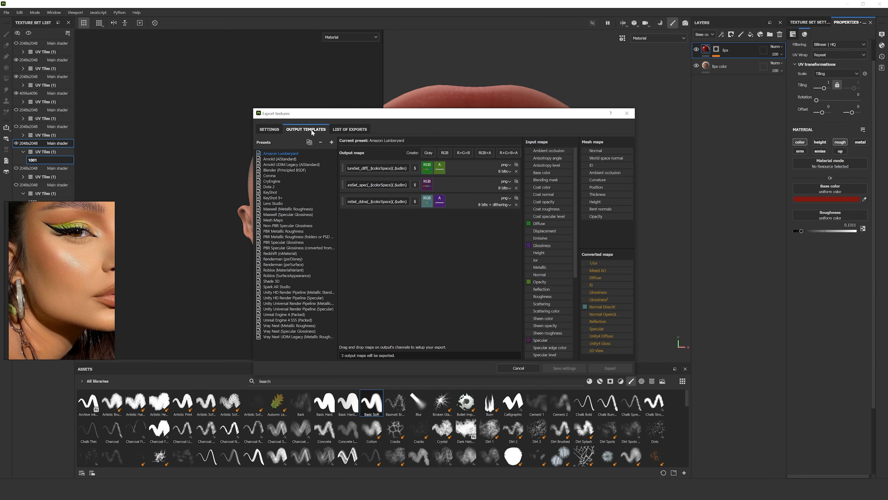
click(516, 187)
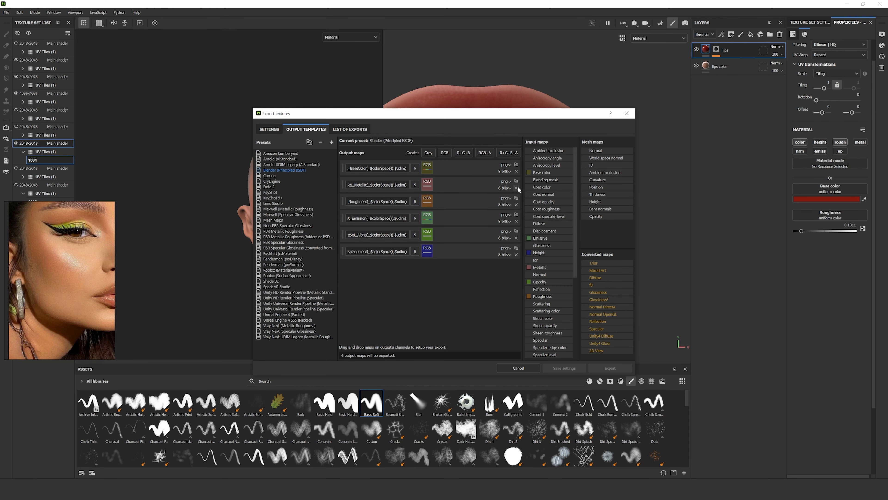
click(516, 221)
click(517, 222)
click(349, 129)
click(308, 128)
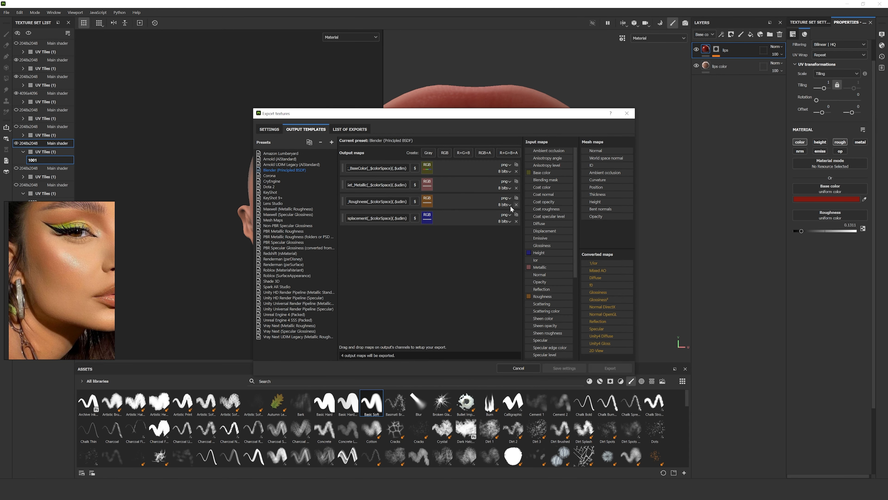
Set the bit depth of the template's Base Color, Metallic, Roughness and Displacement output maps to 16 bits.
click(513, 197)
click(505, 188)
click(511, 211)
click(507, 204)
click(511, 228)
click(507, 222)
click(512, 244)
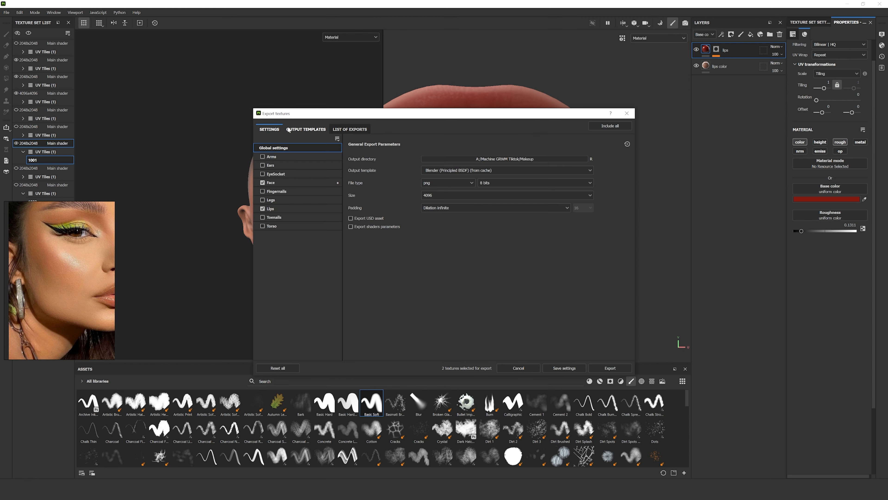
Export the Face and Lips textures as PNG to A:/Machine GRWM Tiktok/Makeup and close the export window.
click(305, 128)
click(270, 129)
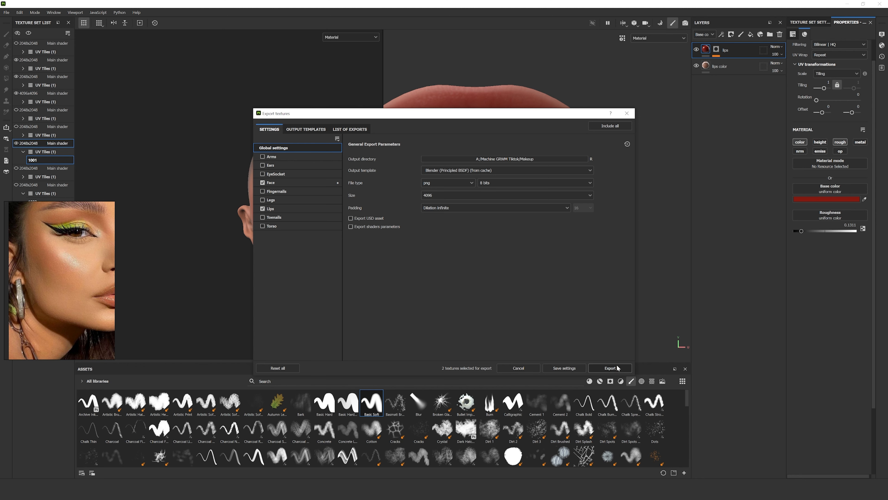
click(610, 368)
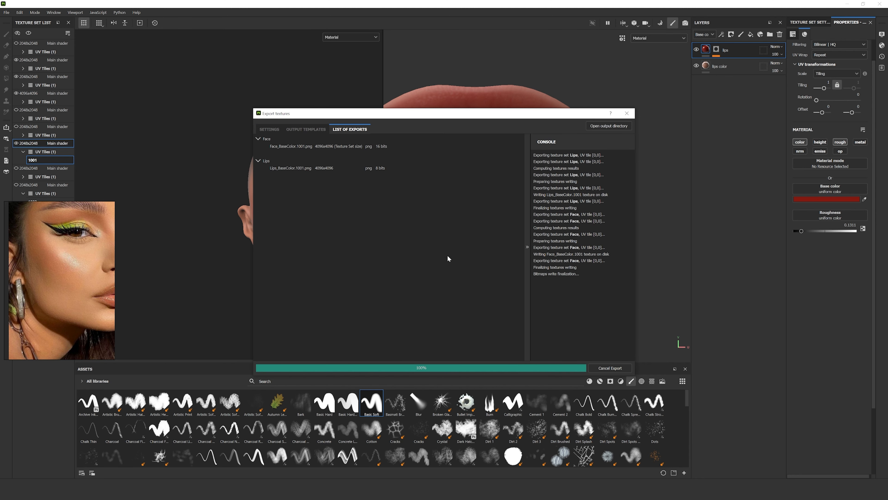
click(629, 117)
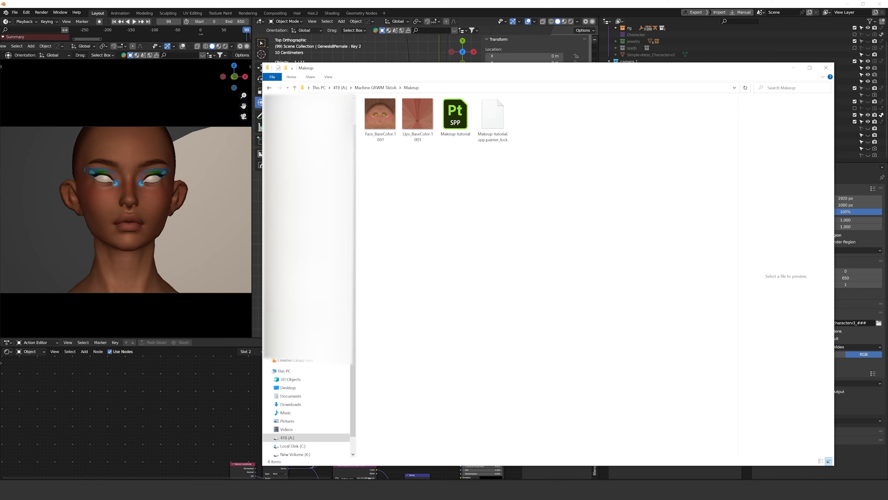
In Blender, add the exported Face_BaseColor image to the face material's nodes and link it to the shader's Base Color.
mouse_move(377, 115)
mouse_down()
mouse_move(188, 371)
mouse_move(183, 457)
mouse_up()
drag(165, 392, 253, 404)
middle_drag(256, 411, 290, 390)
middle_drag(324, 470, 278, 463)
drag(277, 470, 210, 416)
scroll(212, 413, down, 3)
middle_drag(229, 379, 214, 408)
drag(214, 408, 339, 432)
scroll(280, 423, up, 8)
middle_drag(398, 434, 210, 398)
drag(210, 398, 293, 411)
Add the exported Lips_BaseColor image to the Lips material's nodes and link it to the Principled BSDF's Base Color.
click(748, 306)
click(780, 204)
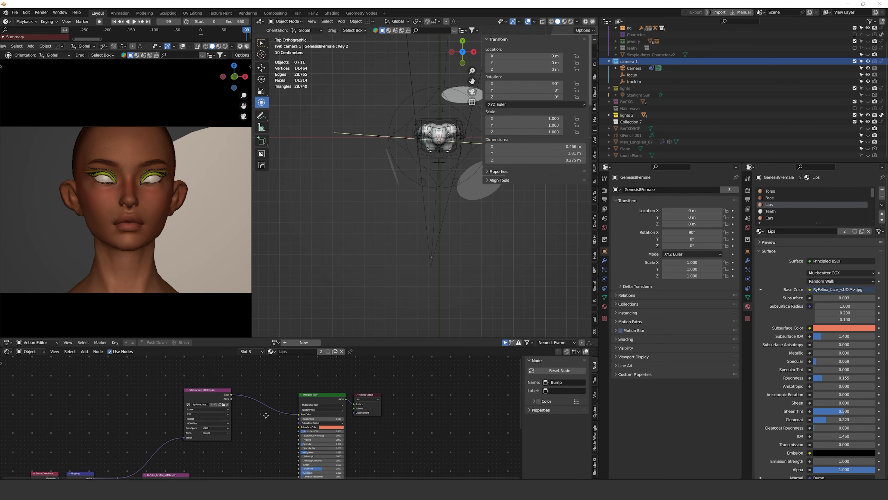
key(alt+Tab)
drag(418, 115, 149, 392)
drag(160, 394, 341, 401)
click(164, 465)
drag(257, 383, 254, 406)
drag(186, 380, 255, 359)
scroll(255, 360, down, 1)
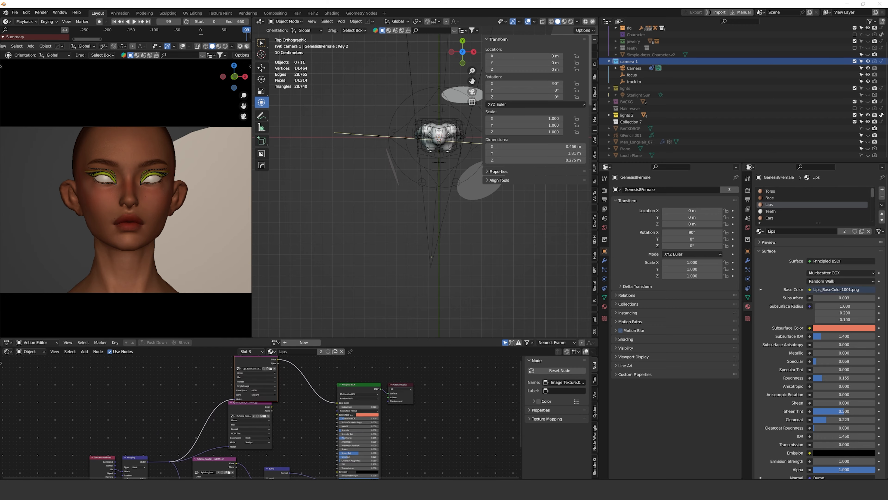
Examine the new lip texture on the character in the camera view.
key(alt+Tab)
click(154, 398)
scroll(182, 402, up, 1)
drag(245, 413, 254, 419)
click(250, 384)
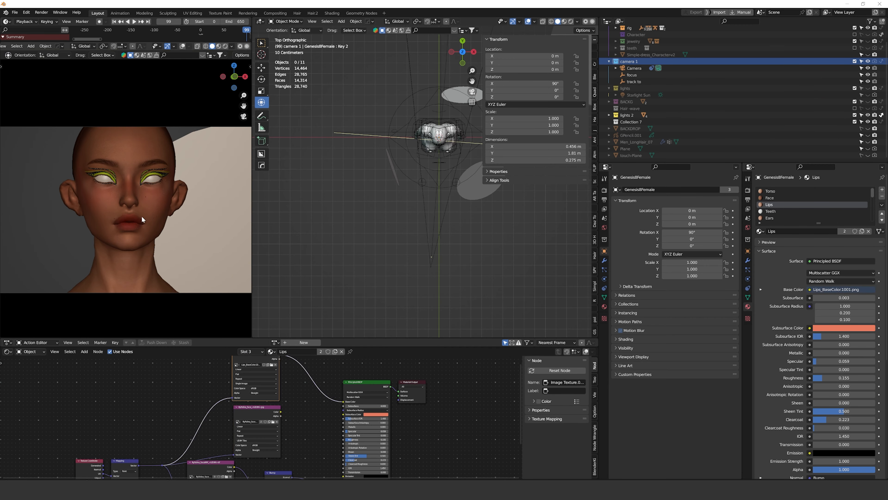
scroll(142, 217, up, 5)
scroll(195, 252, down, 3)
click(225, 47)
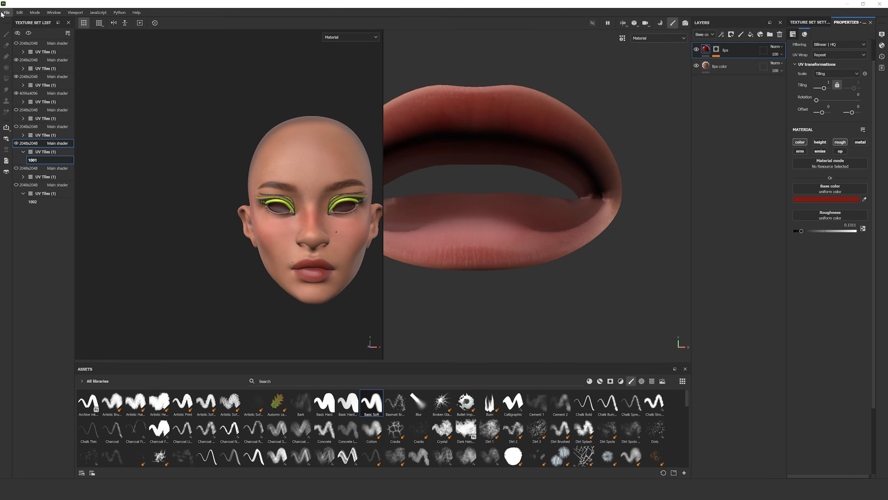
Reopen the texture export in Substance 3D Painter and review the Blender (Principled BSDF) template, Face settings and list of exports.
click(7, 12)
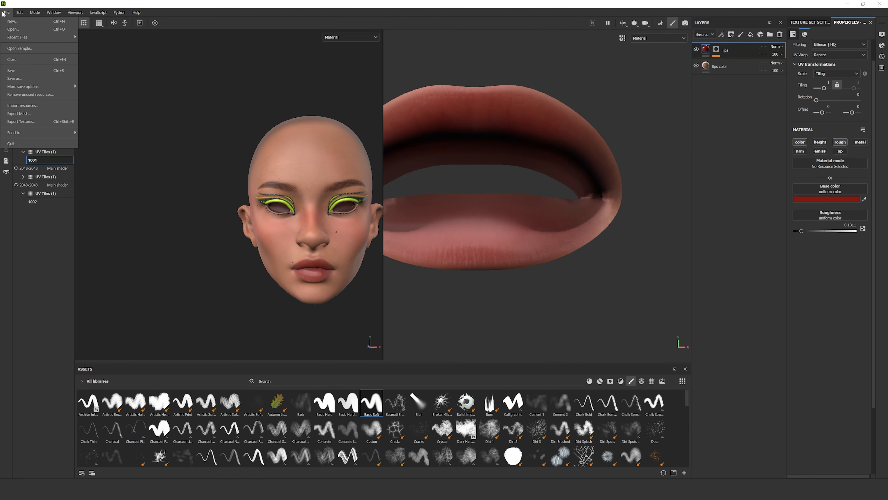
click(6, 12)
click(312, 132)
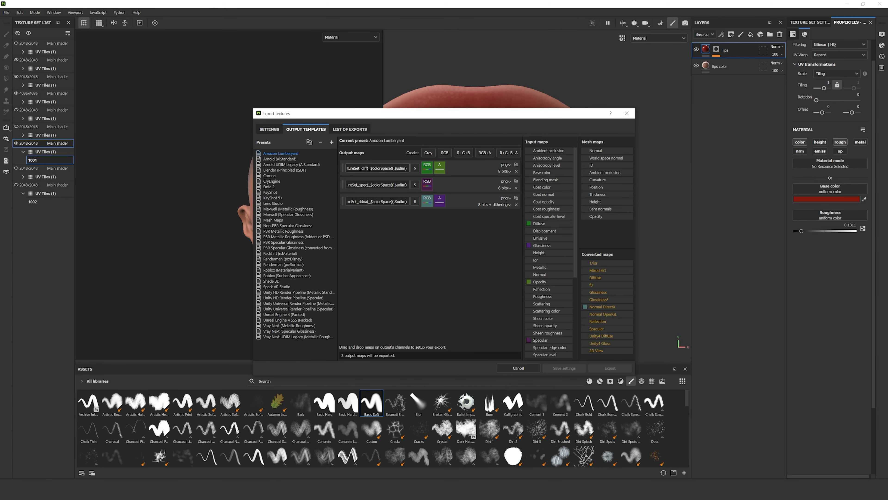
click(279, 170)
click(344, 132)
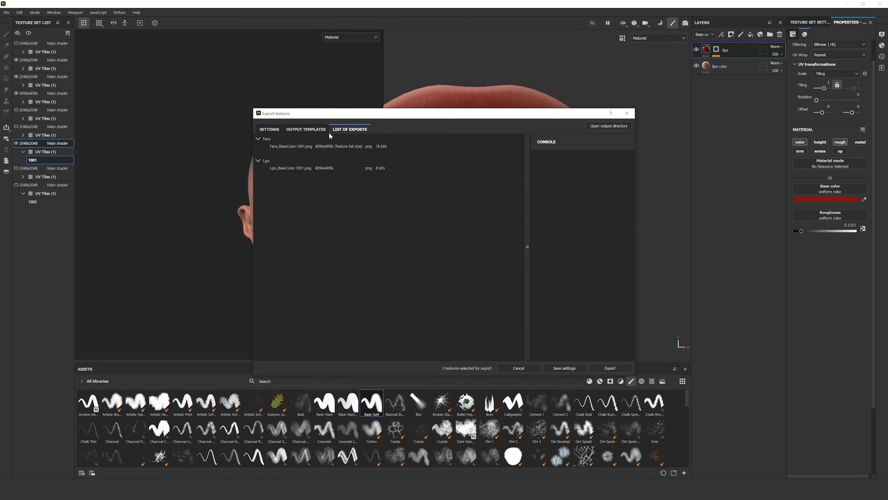
click(315, 130)
click(274, 130)
click(293, 184)
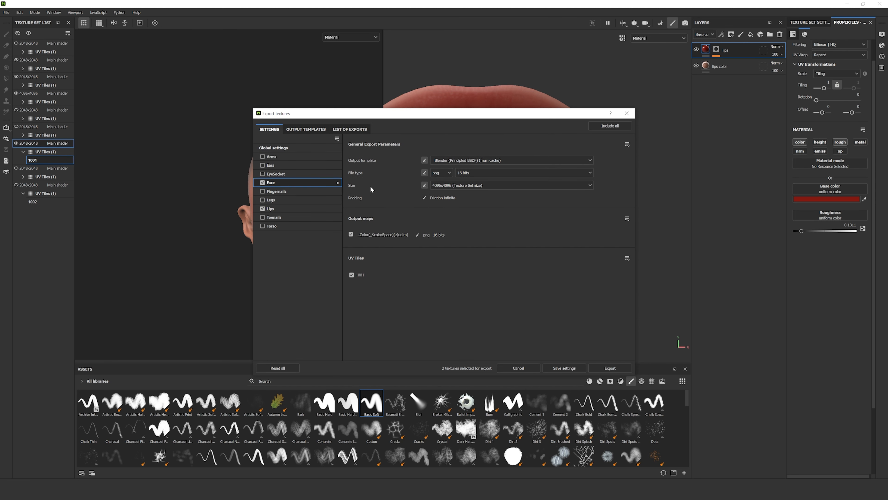
click(306, 129)
click(350, 130)
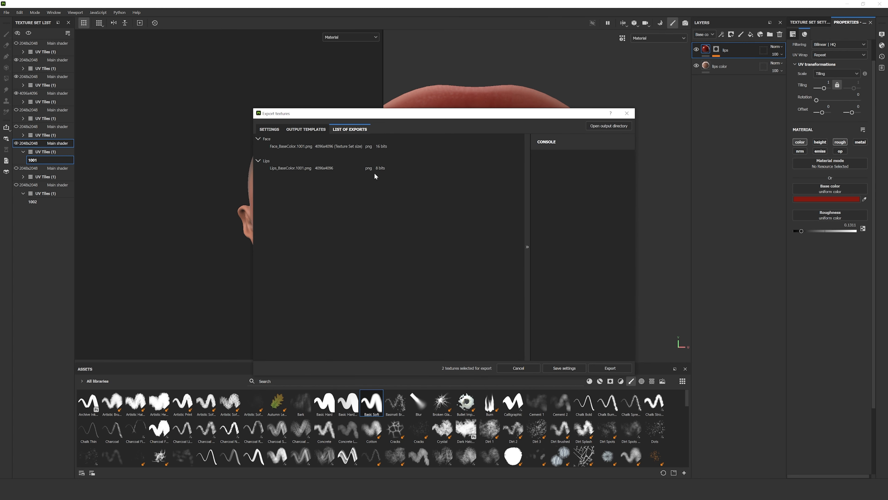
Compare the Face export settings with the Blender (Principled BSDF) template's output maps and the planned exports.
click(270, 129)
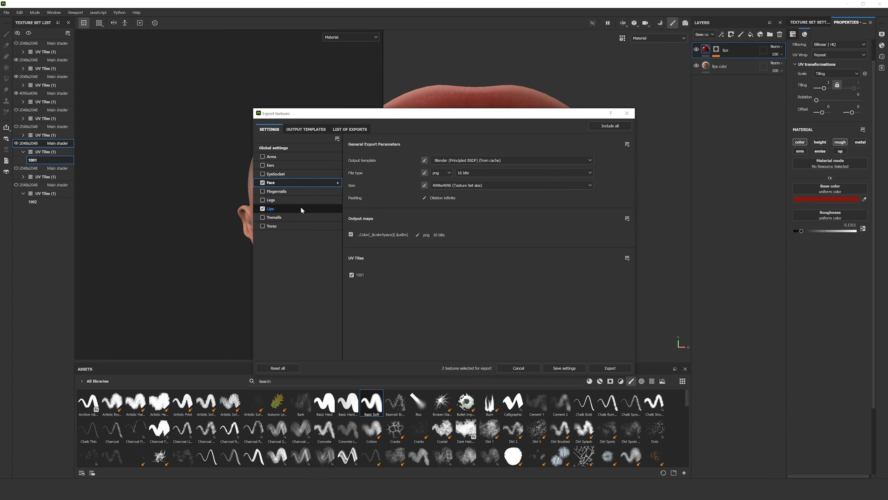
click(309, 129)
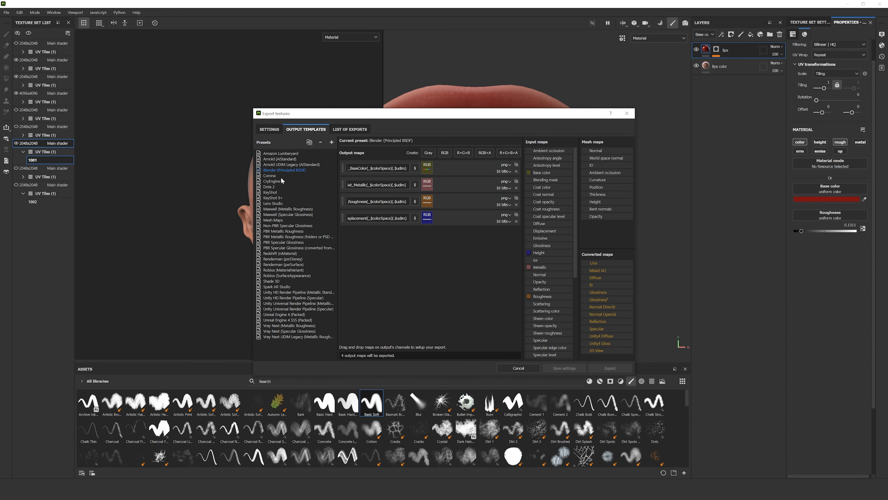
click(274, 130)
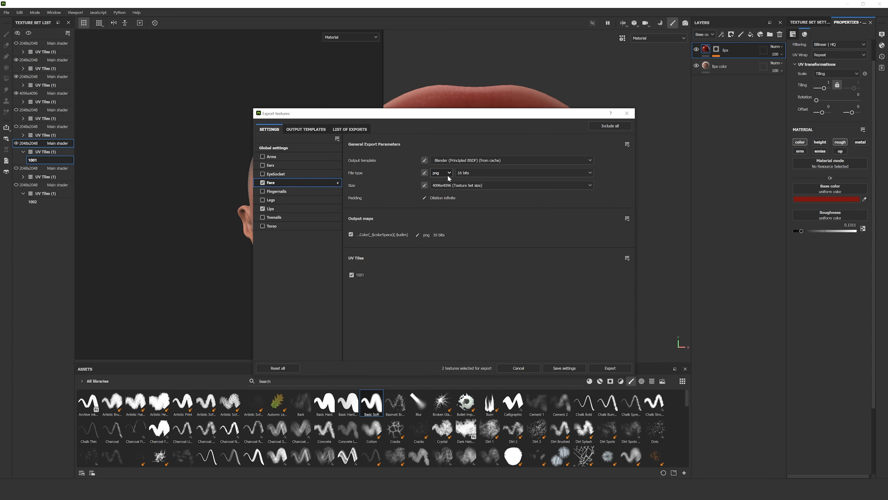
click(305, 129)
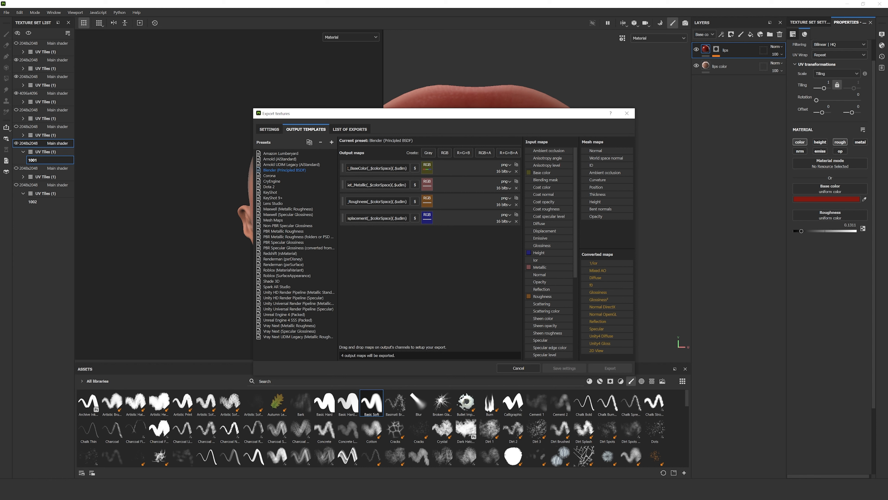
drag(544, 255, 434, 188)
click(456, 233)
click(269, 129)
click(364, 129)
click(270, 129)
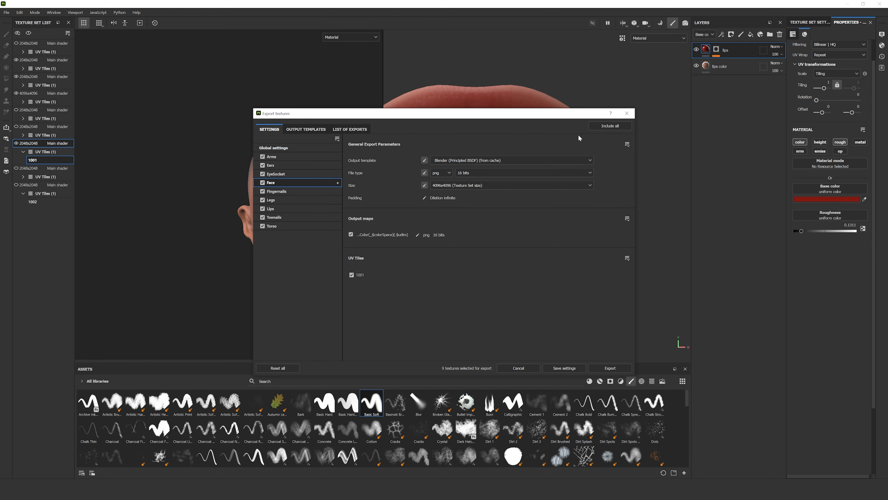
Limit the texture export to the Face and Lips sets, then review the list of exports and close the window.
click(263, 156)
click(262, 165)
click(263, 192)
click(263, 201)
click(263, 174)
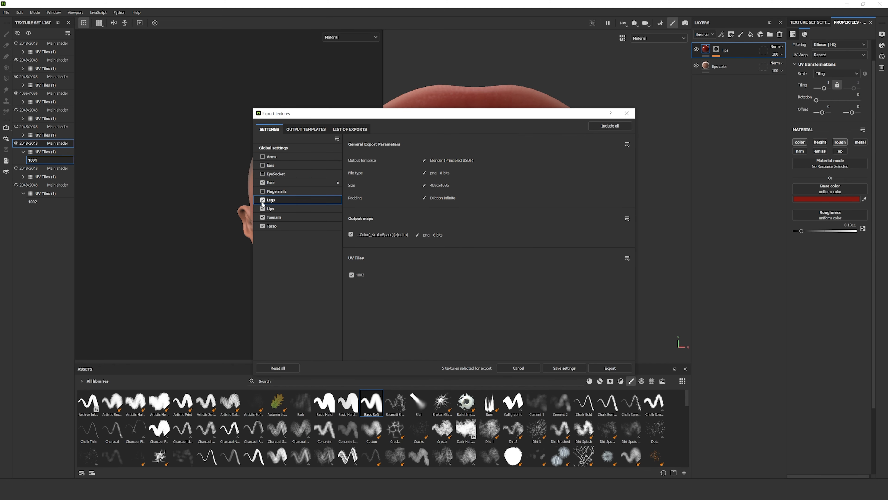
click(263, 200)
click(262, 217)
click(262, 226)
click(307, 129)
click(350, 129)
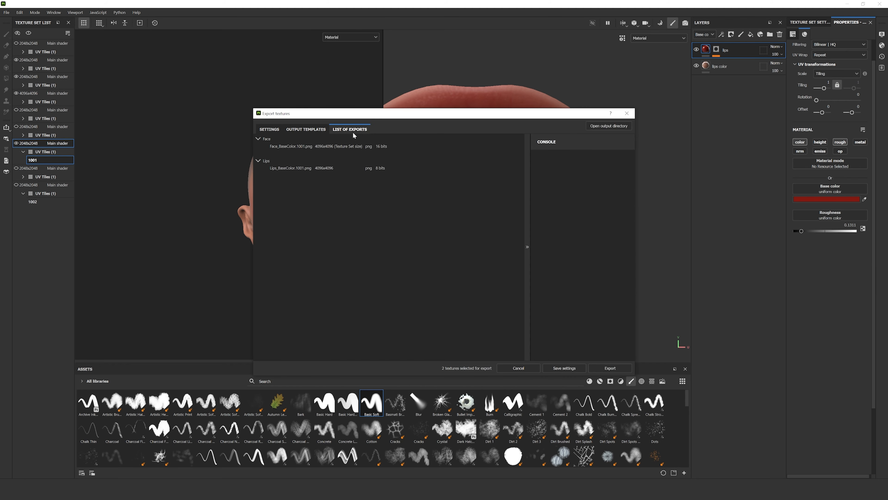
click(627, 114)
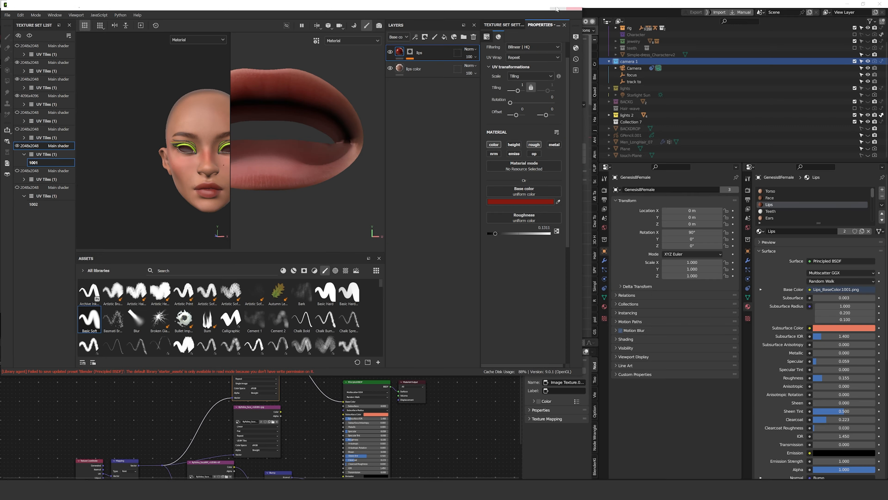
Reopen the texture export in Substance 3D Painter and review the Blender (Principled BSDF) output maps and planned exports.
click(6, 13)
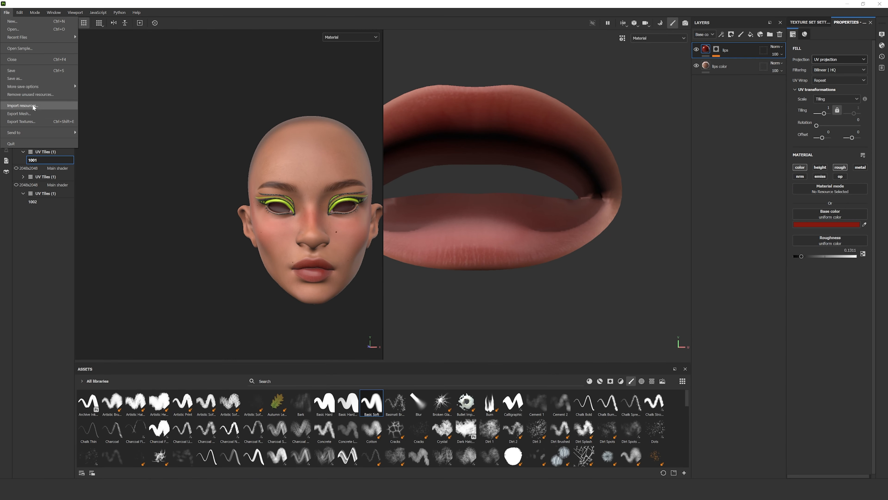
click(34, 109)
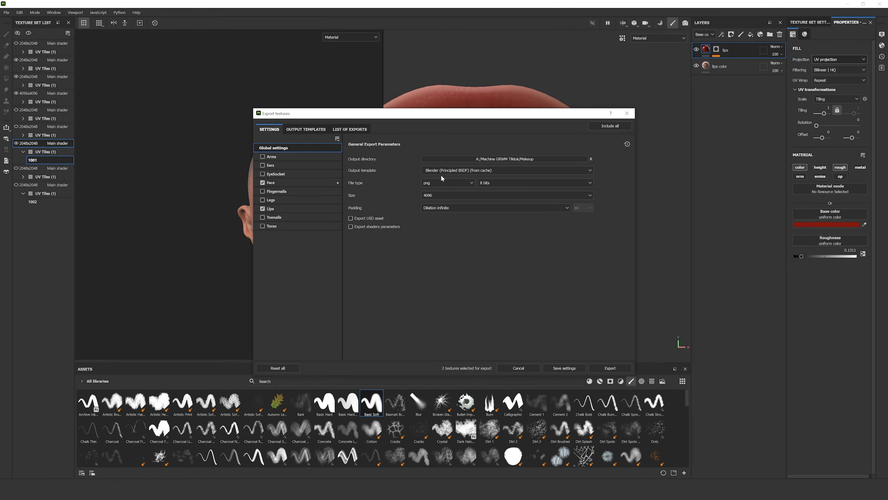
click(306, 129)
click(350, 129)
click(306, 129)
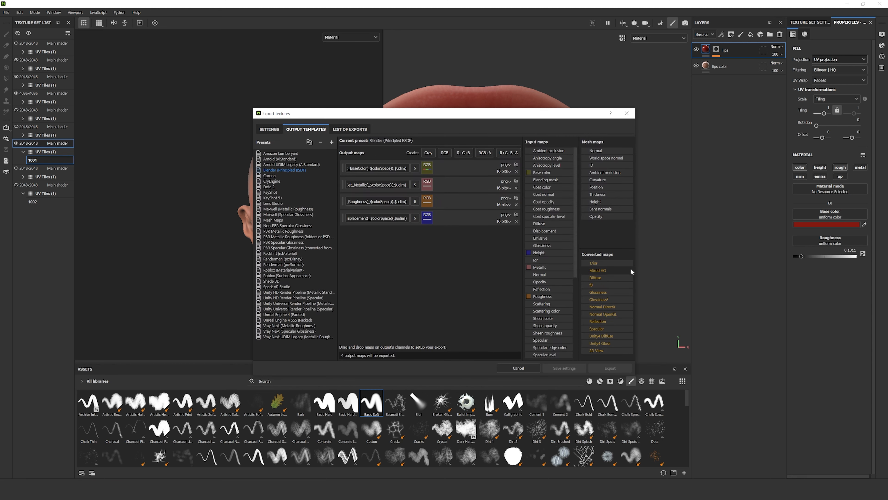
click(270, 129)
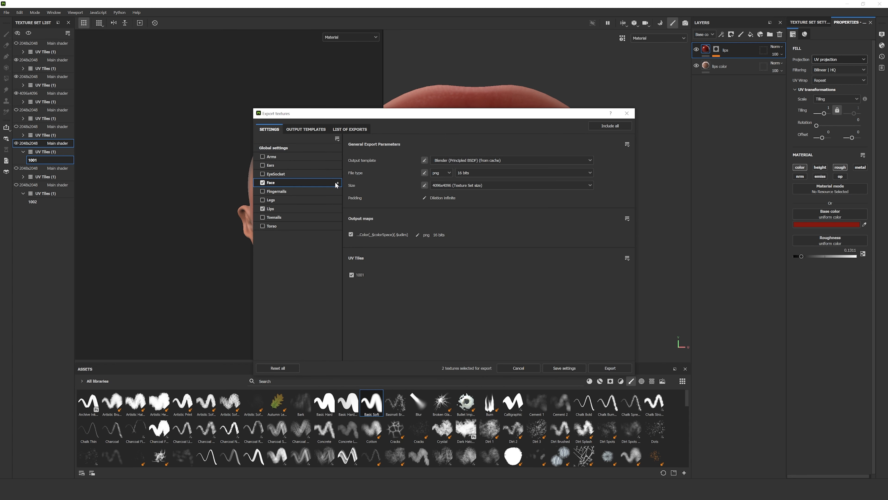
Reapply the Blender (Principled BSDF) output template to the Face set and export the Face and Lips textures to the Makeup folder.
click(482, 161)
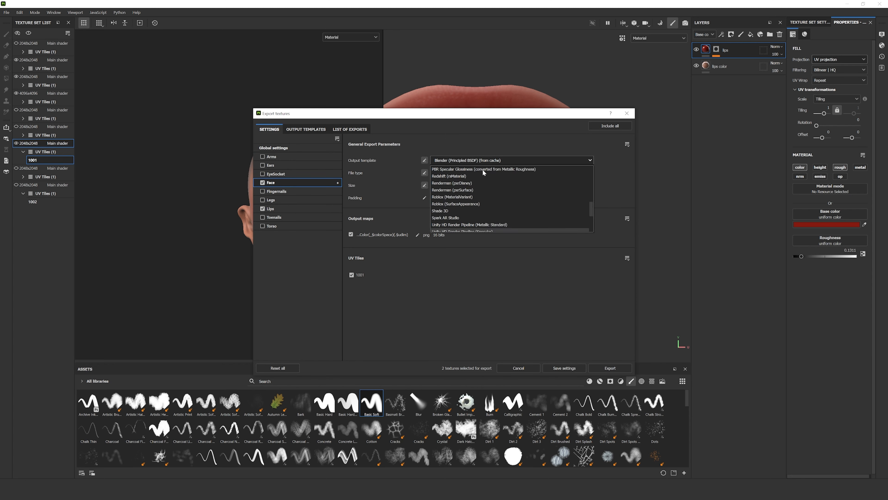
click(476, 214)
click(304, 128)
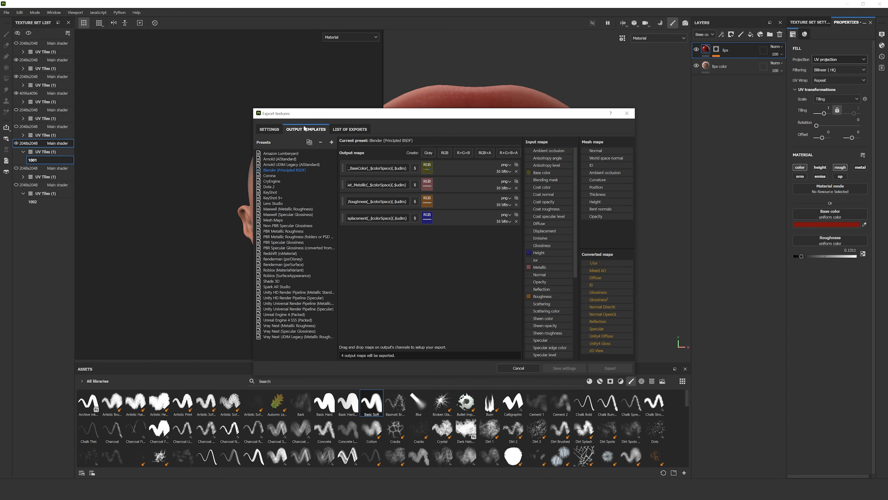
click(273, 130)
click(611, 367)
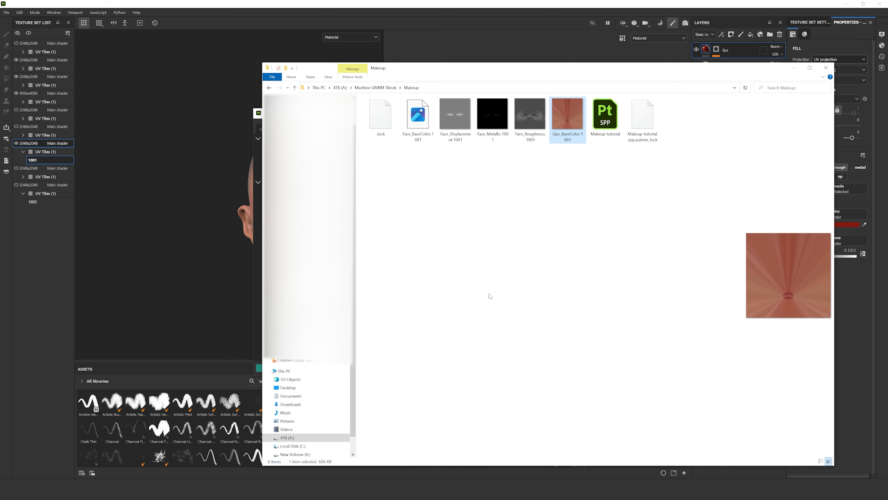
click(797, 70)
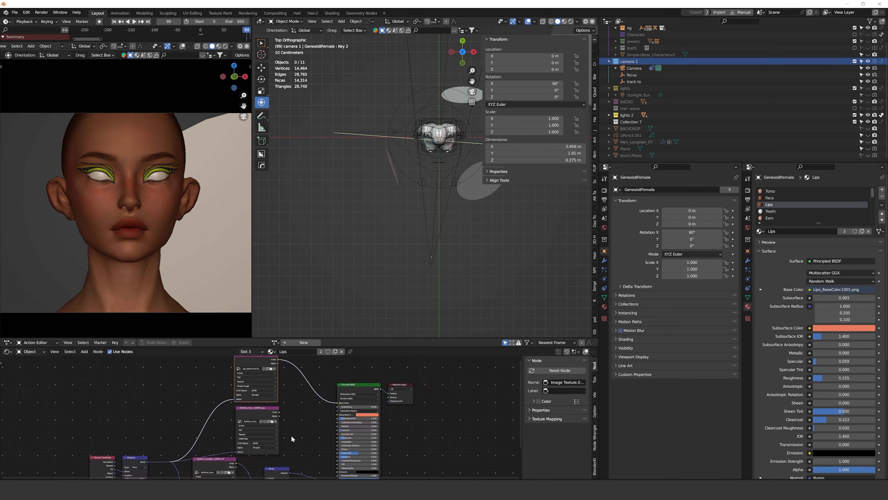
Open the Face material's node tree in Blender and spread out its image texture nodes.
scroll(293, 439, down, 3)
middle_drag(231, 458, 289, 428)
click(310, 405)
click(770, 198)
middle_drag(274, 384, 289, 405)
drag(268, 363, 324, 437)
drag(297, 413, 275, 380)
middle_drag(305, 407, 295, 360)
scroll(274, 430, up, 1)
Cut a link in the Face material and reposition its nodes to make room for more texture maps.
right_click(242, 373)
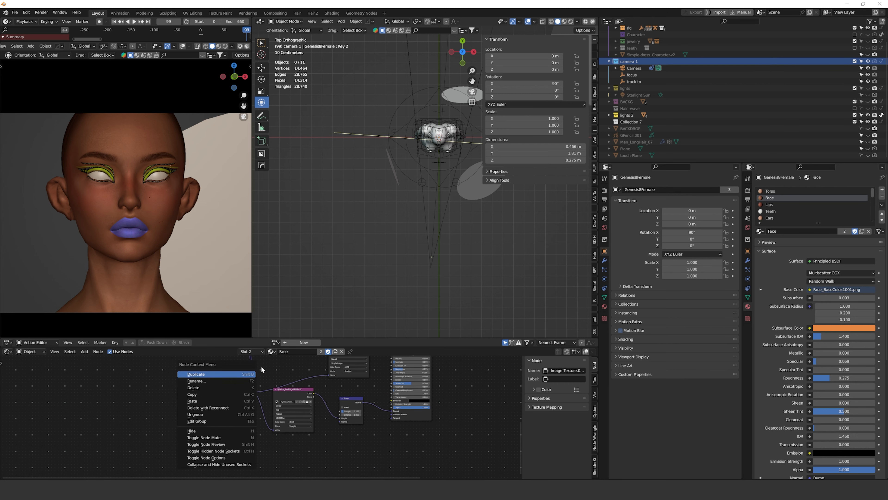
scroll(257, 368, up, 2)
ctrl+right_drag(254, 372, 206, 372)
scroll(249, 434, down, 6)
middle_drag(258, 378, 245, 420)
drag(279, 433, 312, 448)
scroll(311, 448, down, 2)
middle_drag(312, 445, 293, 422)
drag(426, 370, 413, 392)
Add the Face_Roughness.1001 image from the Makeup folder as Non-Color data and connect its color to the shader's Roughness.
key(alt+Tab)
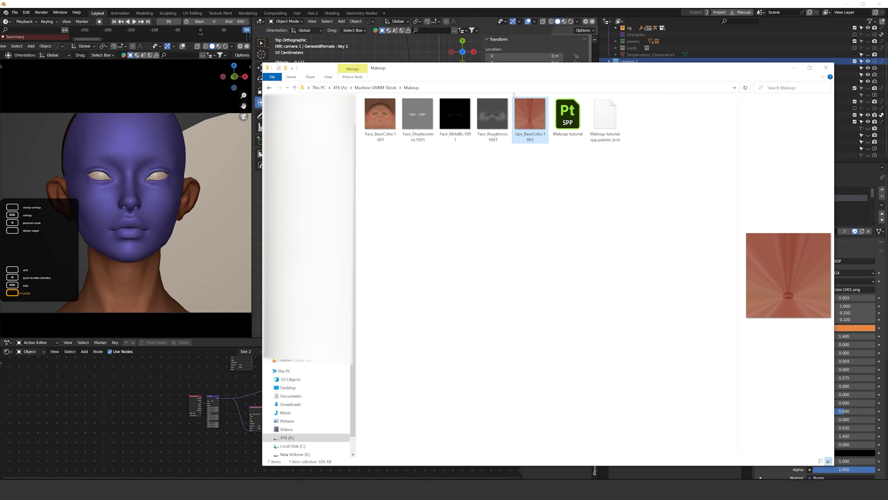
drag(494, 116, 165, 382)
scroll(160, 382, up, 5)
middle_drag(117, 363, 206, 408)
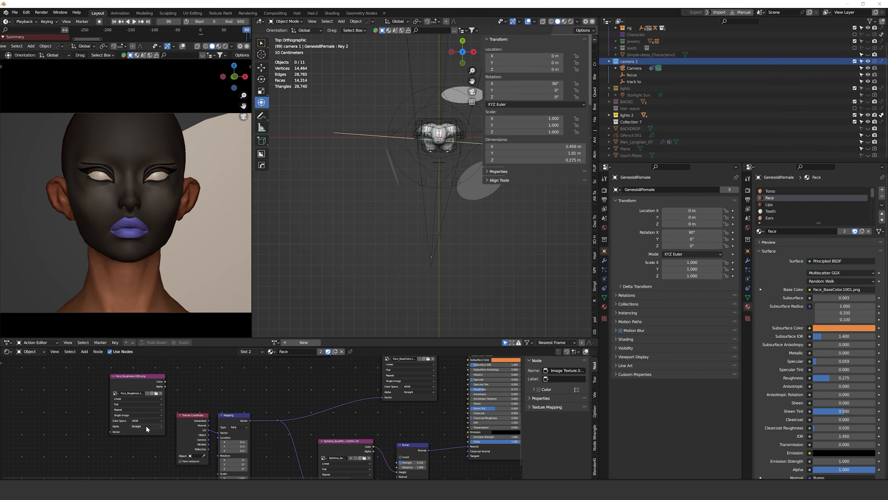
click(148, 421)
drag(165, 382, 469, 389)
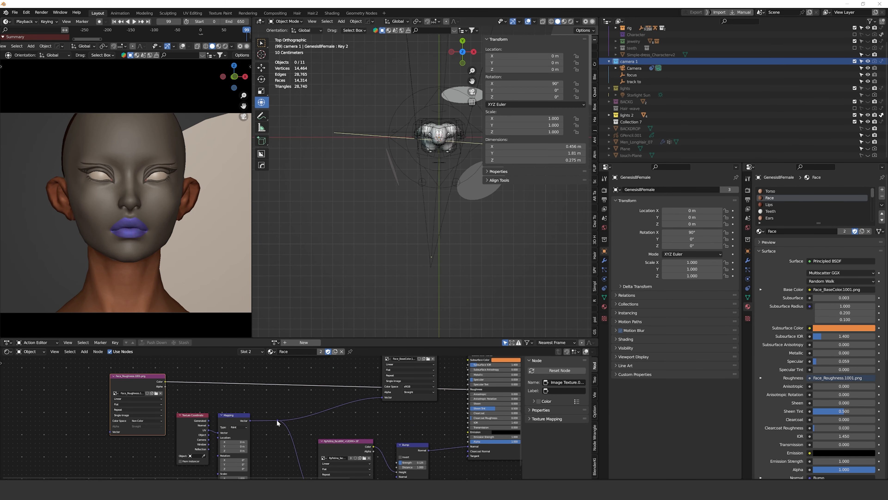
Connect the Mapping vector to the roughness texture, place it beside the shader and rearrange the bump nodes below it.
drag(278, 421, 110, 432)
drag(136, 384, 434, 420)
scroll(434, 422, down, 3)
middle_drag(430, 422, 380, 364)
drag(324, 377, 377, 429)
middle_drag(377, 413, 366, 440)
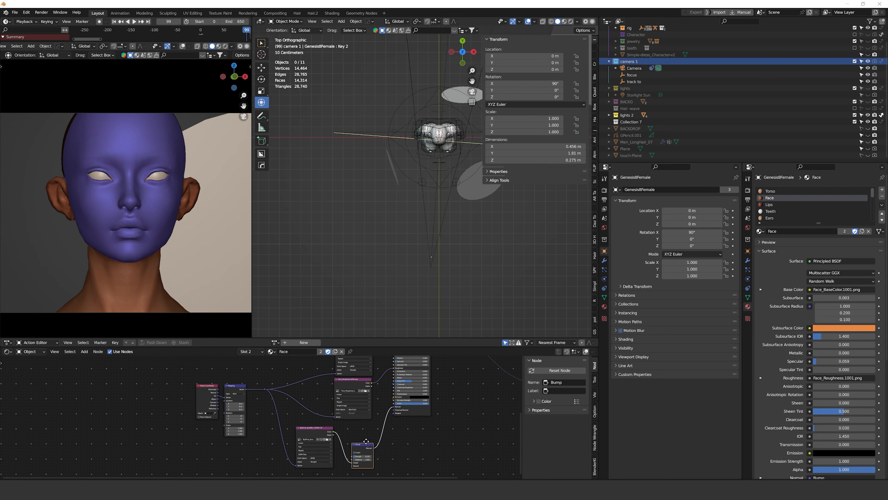
drag(362, 444, 354, 433)
middle_drag(353, 420, 347, 434)
drag(345, 418, 346, 418)
scroll(347, 418, up, 1)
middle_drag(346, 430, 285, 360)
Add the Face_Metallic.1001 image from the Makeup folder to the Face material.
key(alt+Tab)
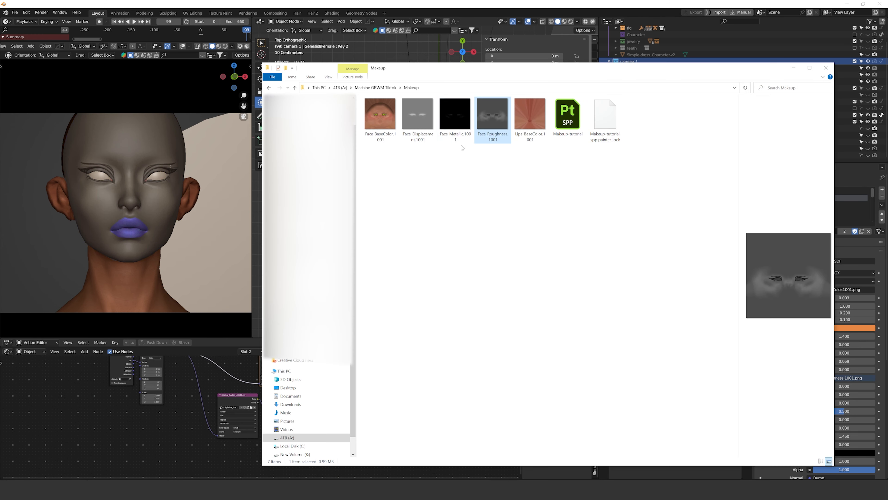
drag(456, 120, 154, 430)
middle_drag(173, 431, 187, 466)
scroll(217, 434, down, 3)
middle_drag(269, 395, 282, 432)
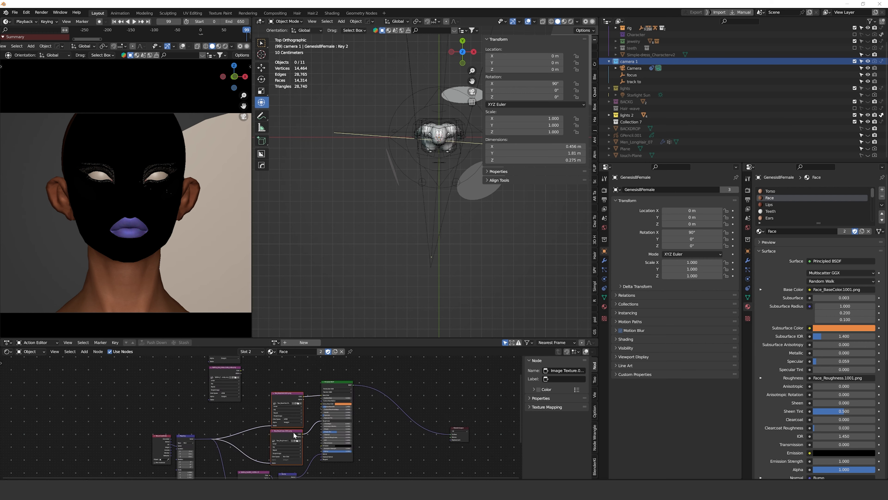
Position the metallic texture below the roughness texture and connect the Mapping vector to it.
drag(293, 435, 300, 402)
scroll(301, 416, up, 4)
middle_drag(333, 421, 317, 383)
drag(332, 402, 330, 477)
drag(196, 453, 316, 376)
middle_drag(311, 381, 309, 395)
drag(207, 382, 296, 430)
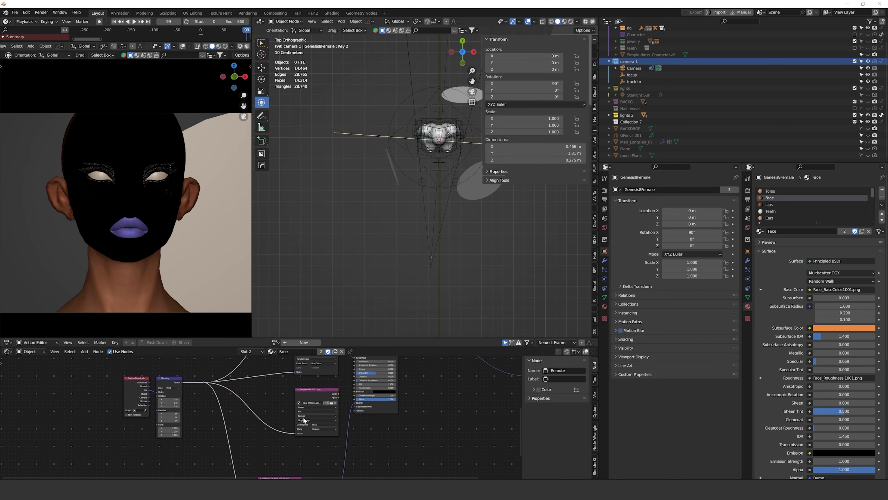
Connect the metallic texture's color to the shader's Metallic input and set its color space to Non-Color.
middle_drag(310, 395, 296, 420)
drag(326, 418, 345, 372)
scroll(315, 442, up, 4)
middle_drag(315, 442, 333, 420)
click(332, 427)
click(331, 396)
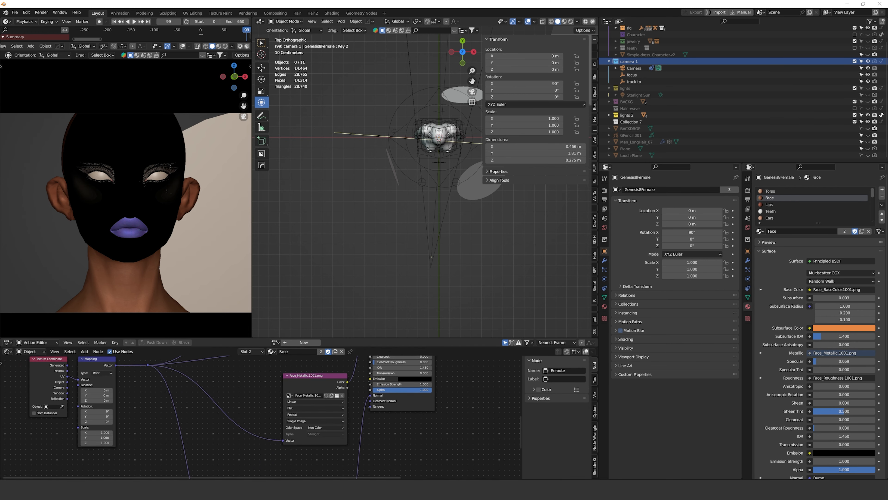
Add the Face_Displacement.1001 image from the Makeup folder to the Face material near the Mapping node.
key(alt+Tab)
drag(426, 118, 139, 415)
middle_drag(140, 415, 169, 398)
drag(185, 405, 190, 409)
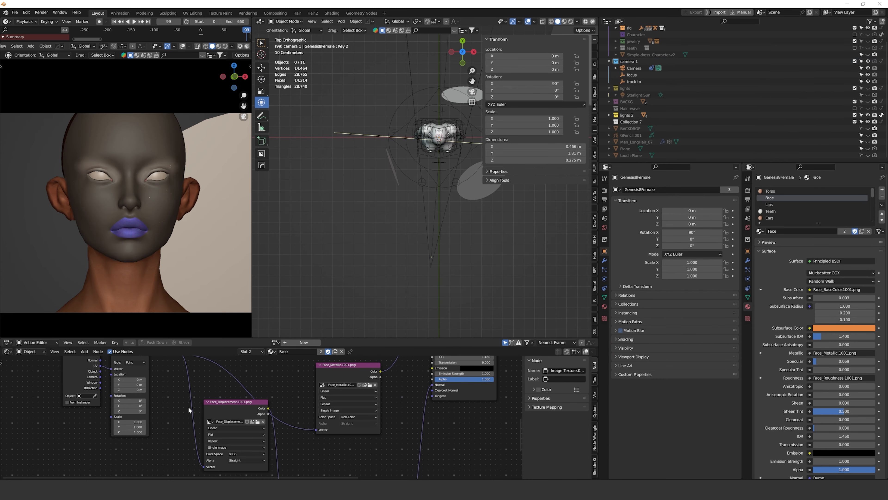
scroll(190, 409, down, 5)
middle_drag(190, 409, 224, 437)
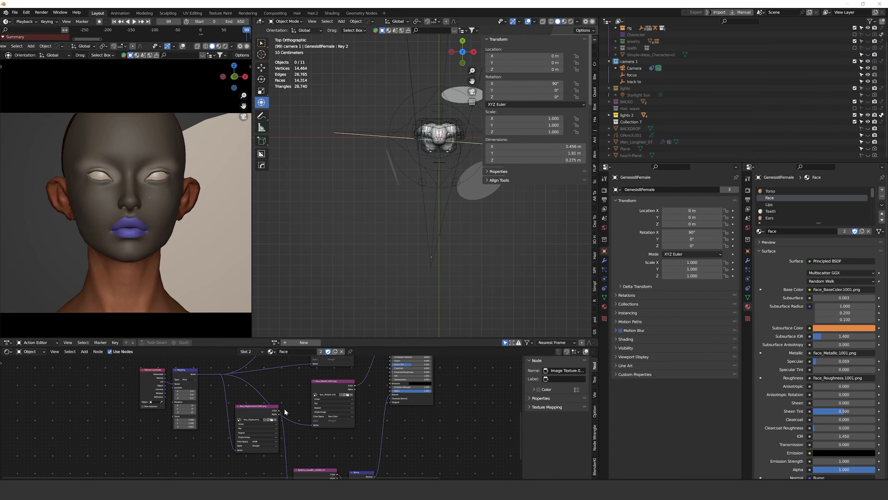
Detach the displacement texture, move it below the shader near the Material Output and connect the Mapping vector to it.
scroll(283, 413, up, 3)
alt+drag(272, 415, 471, 421)
scroll(232, 414, down, 6)
middle_drag(233, 414, 252, 397)
drag(219, 368, 382, 433)
middle_drag(456, 383, 406, 409)
Add a Displacement node beside the displacement texture and feed the texture's color into its Height.
key(shift+a)
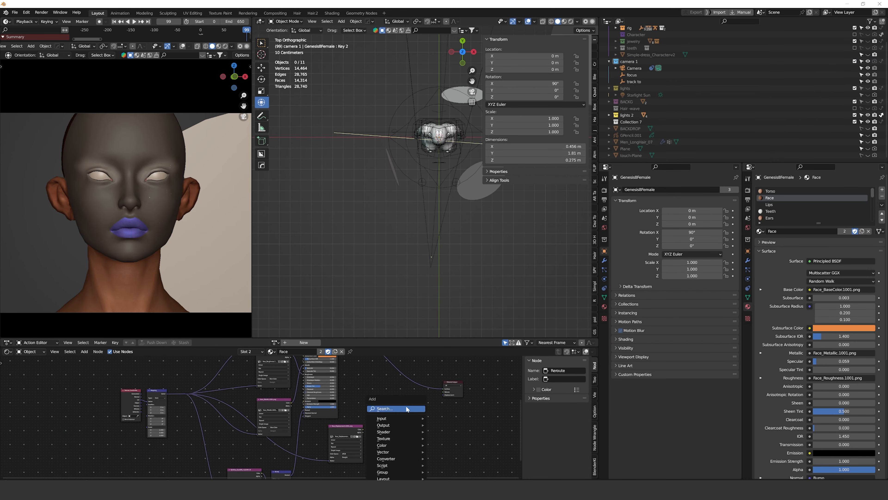
click(406, 409)
key(Return)
click(388, 438)
drag(363, 430, 375, 437)
scroll(355, 456, up, 4)
middle_drag(356, 455, 331, 476)
Connect the Displacement node to the Material Output's Displacement input.
click(385, 433)
click(390, 457)
drag(378, 440, 420, 415)
drag(351, 463, 351, 451)
scroll(353, 453, up, 4)
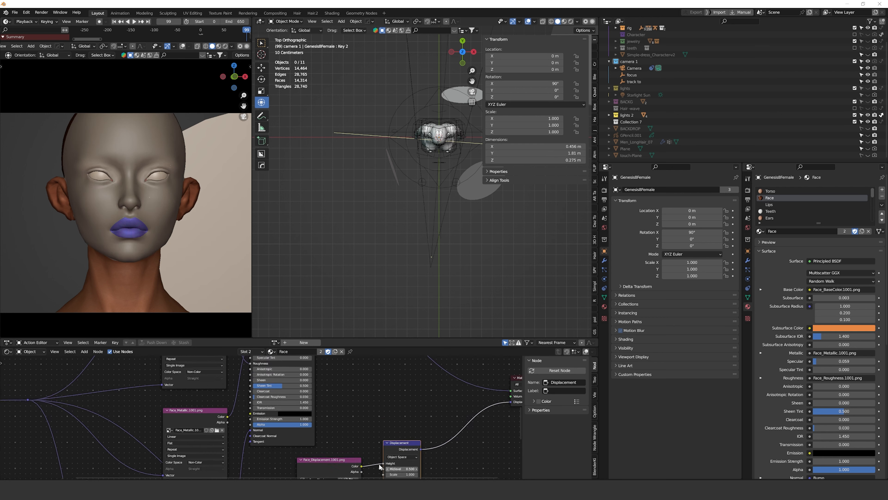
middle_drag(381, 466, 367, 441)
scroll(136, 168, up, 6)
scroll(135, 169, down, 6)
scroll(210, 396, down, 7)
Select the Face base color texture and switch the camera view to rendered shading.
click(251, 366)
scroll(130, 214, up, 2)
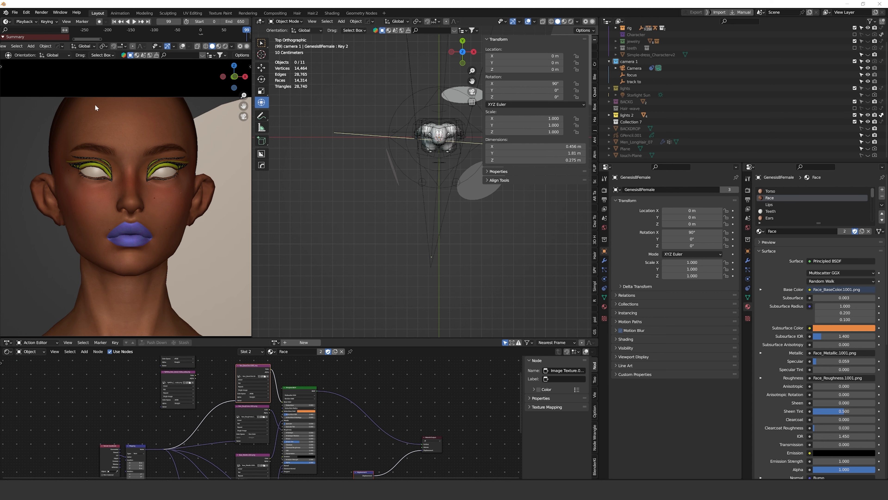
scroll(96, 108, down, 3)
click(224, 46)
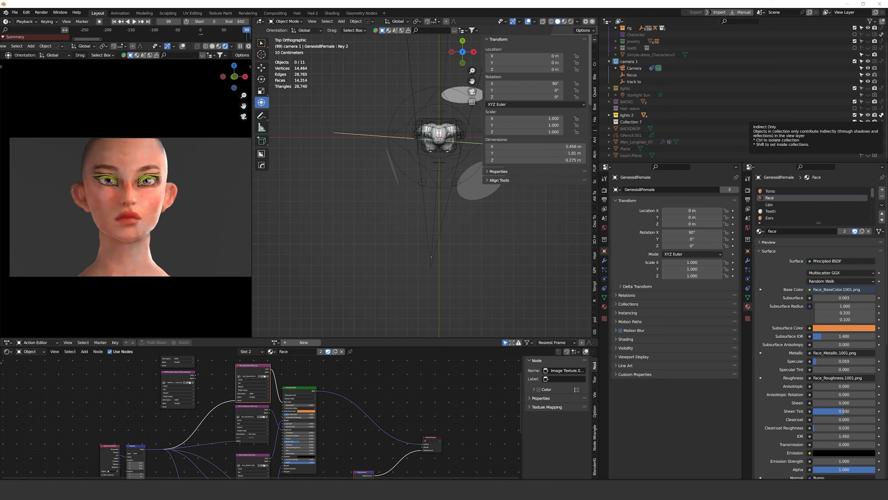
Reconnect the RyFelina_face image to the Lips material's base color and enable the jewelry collection.
click(769, 204)
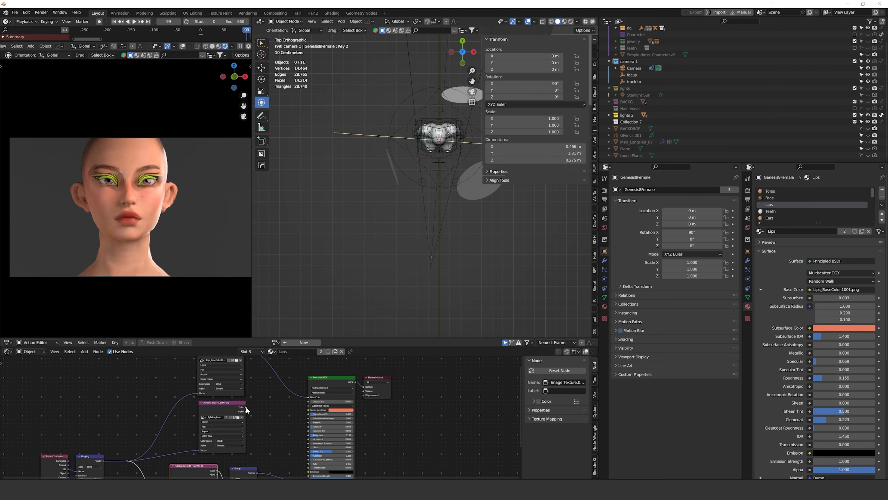
scroll(157, 206, up, 2)
scroll(675, 59, up, 2)
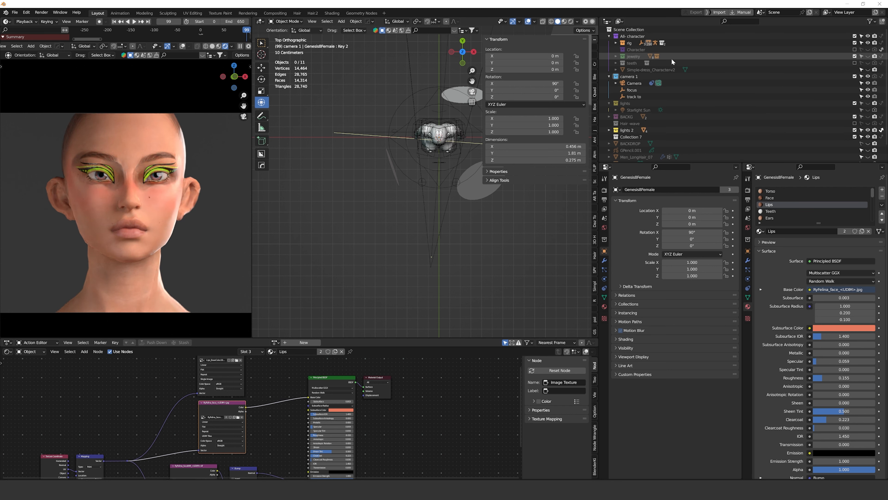
click(855, 56)
click(748, 190)
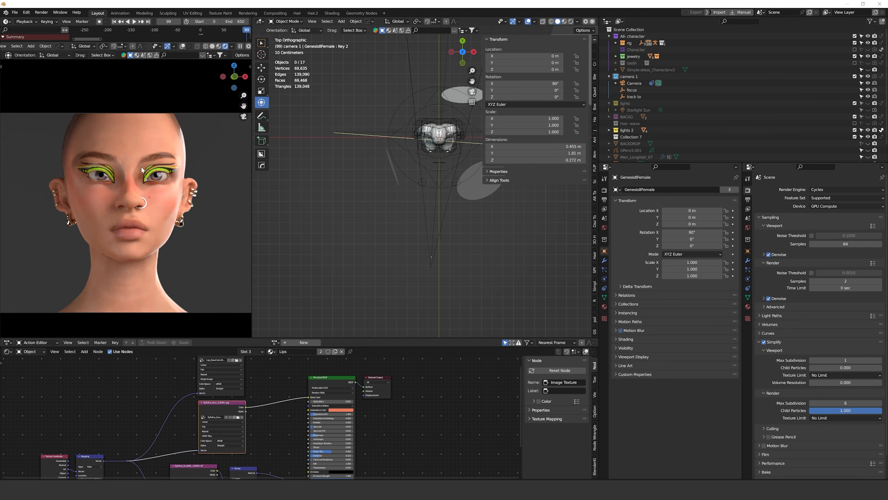
Examine the eye makeup and skin up close in the rendered view and return to the camera view.
middle_drag(141, 166, 133, 159)
scroll(209, 70, up, 3)
shift+middle_drag(216, 66, 158, 164)
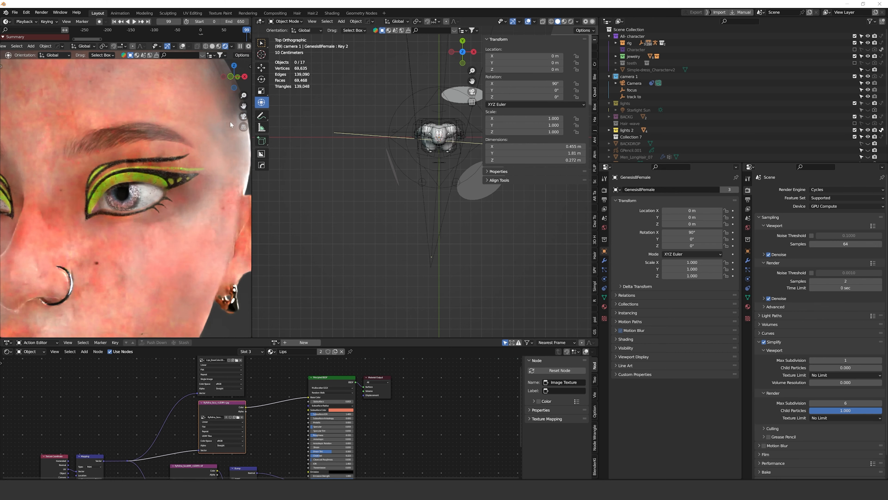
scroll(159, 164, up, 4)
scroll(161, 153, down, 4)
scroll(161, 153, down, 4)
middle_drag(196, 208, 213, 184)
scroll(100, 202, up, 2)
key(KP_0)
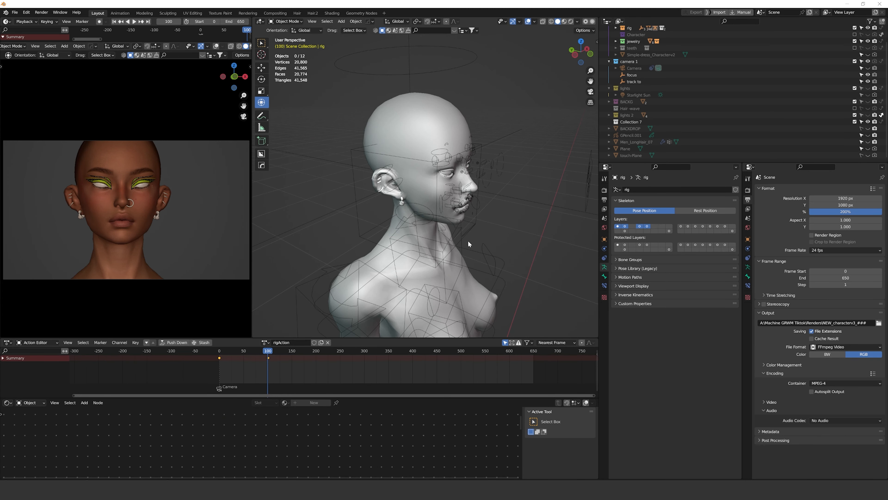
Review the Cycles render settings and render the current frame as an image.
middle_drag(469, 243, 374, 245)
click(748, 190)
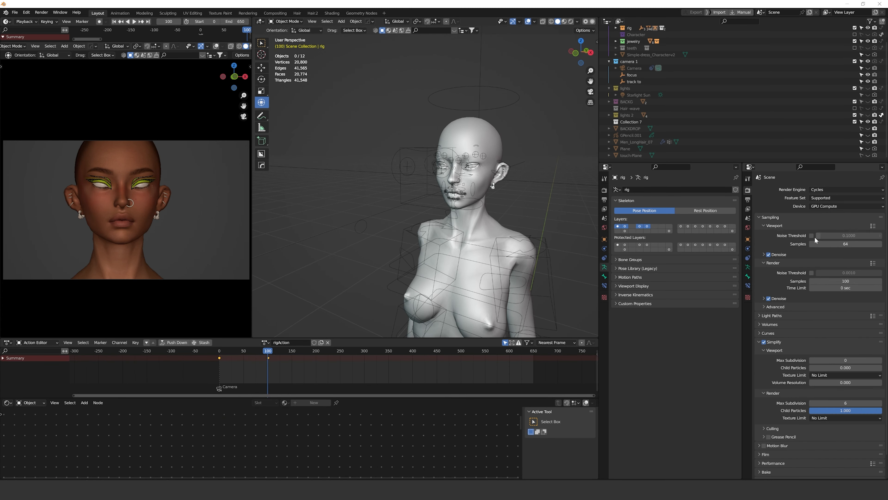
click(748, 178)
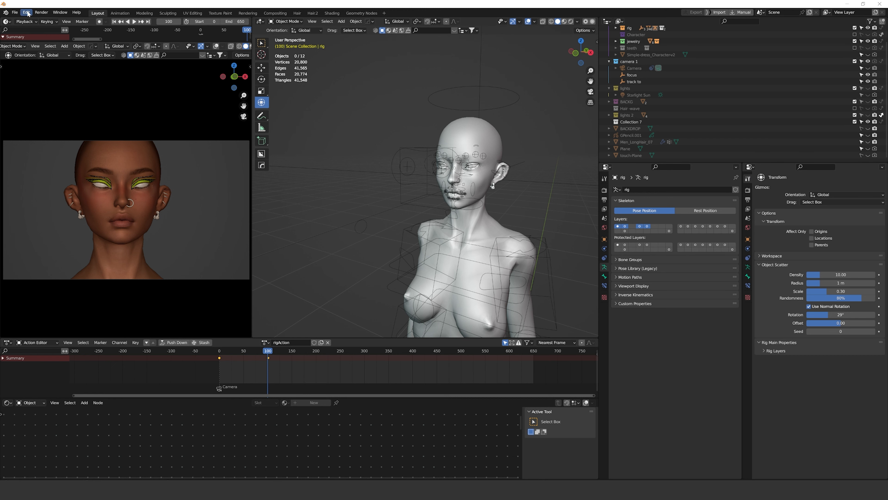
click(41, 13)
click(52, 20)
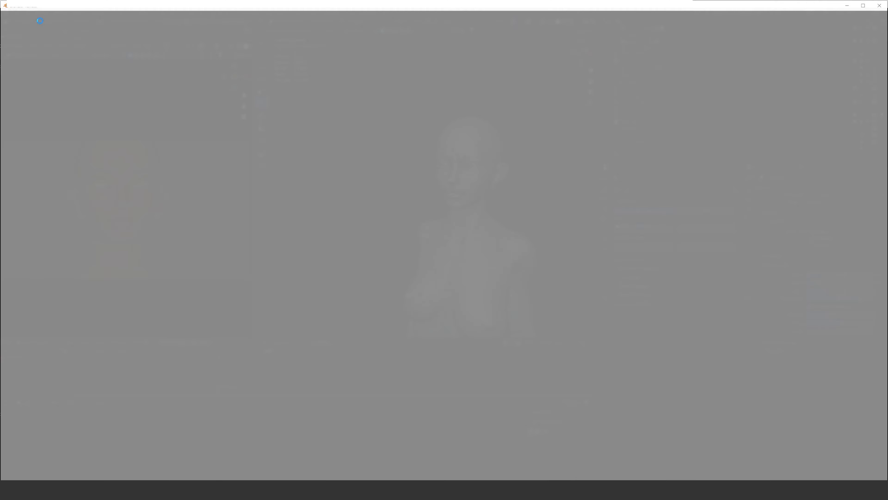